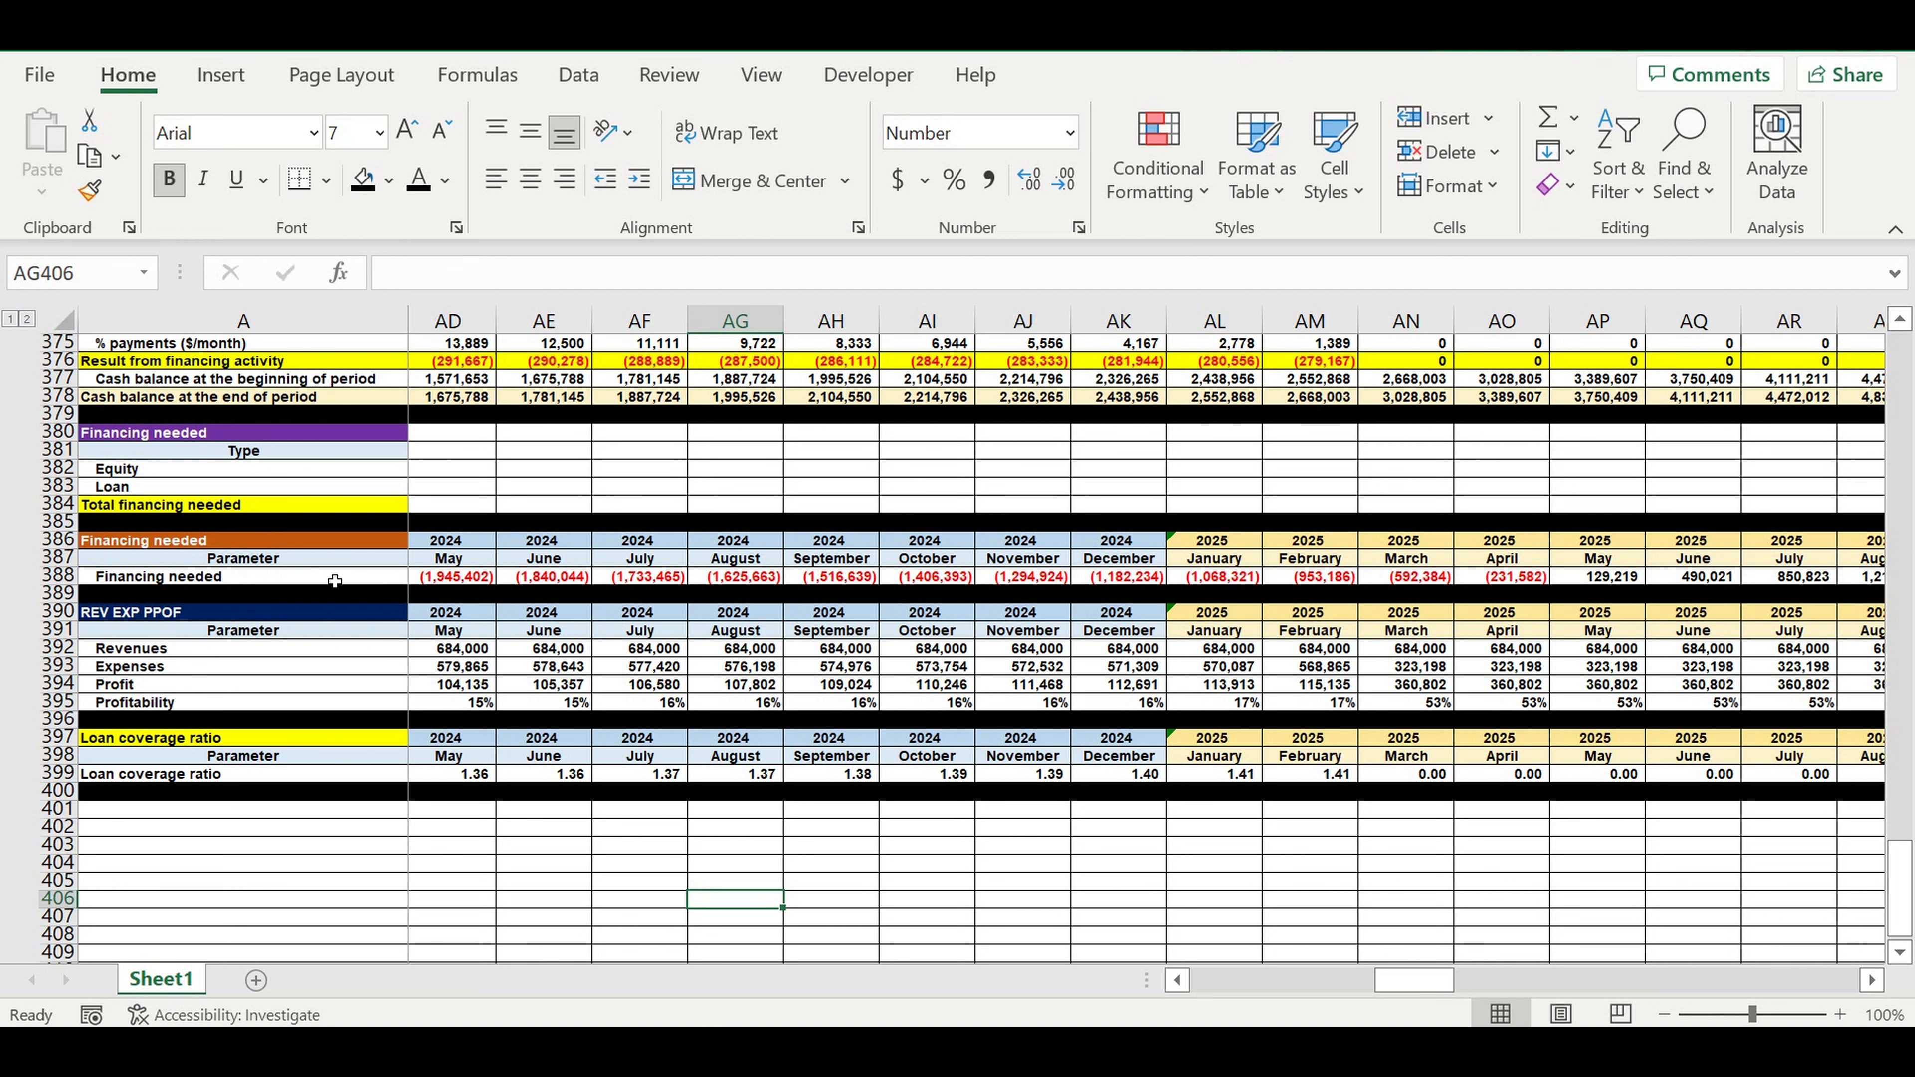
Examine the cash-flow section, including the results from operating, investment and financing activity, and the sections below it
click(327, 655)
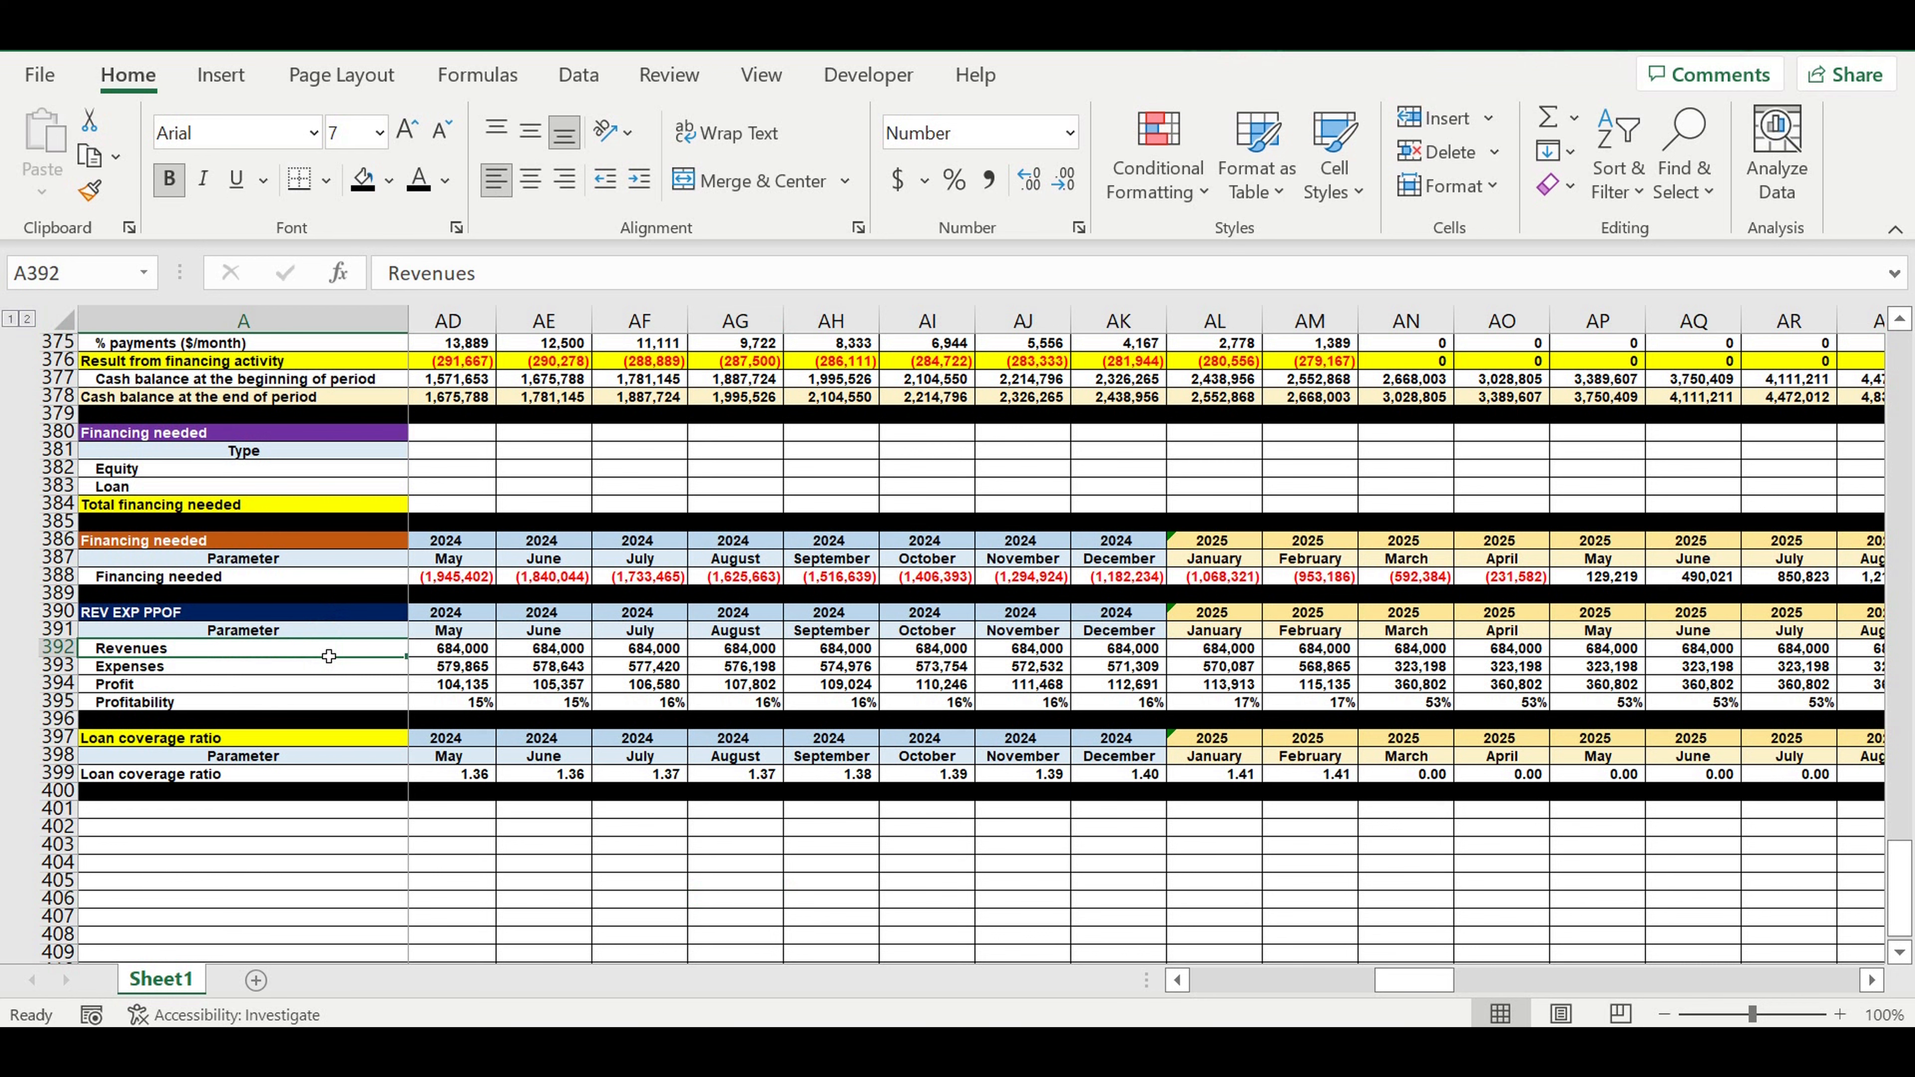
scroll(329, 656, up, 6)
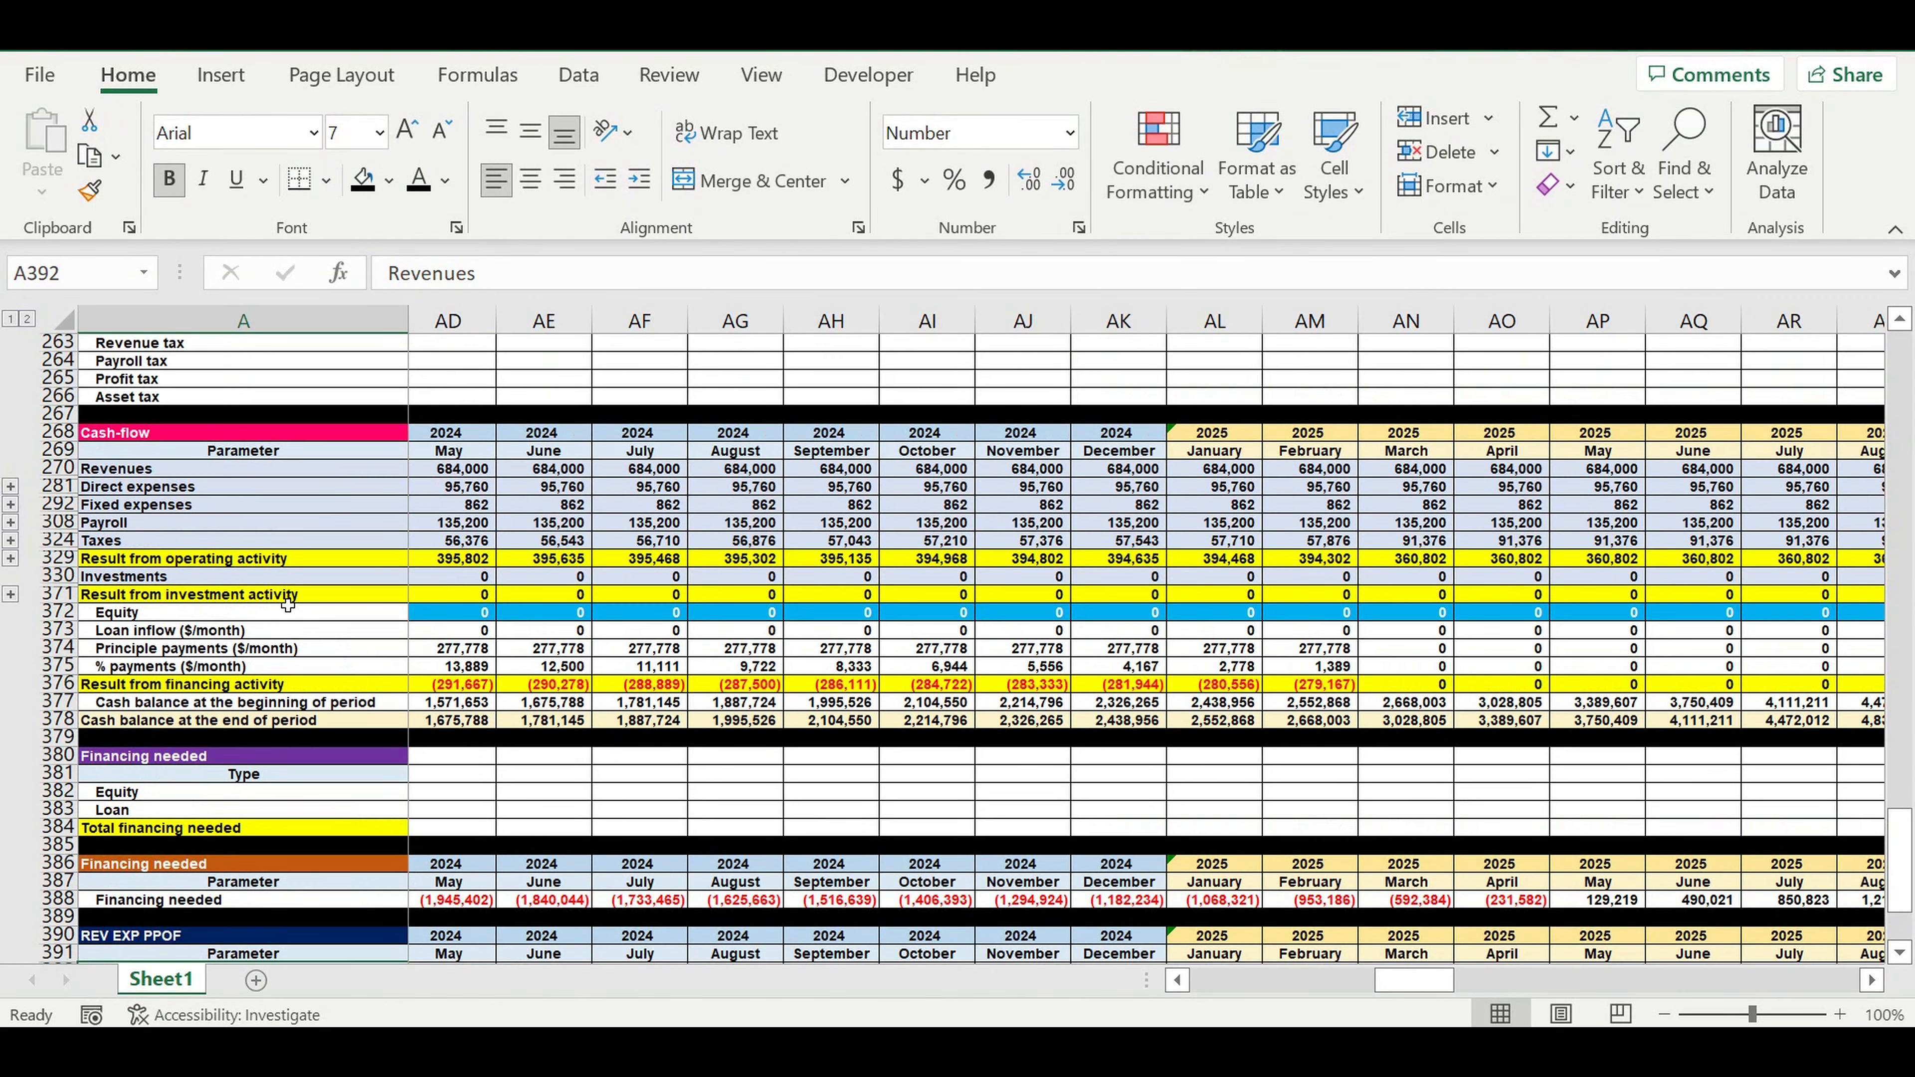
drag(58, 433, 85, 722)
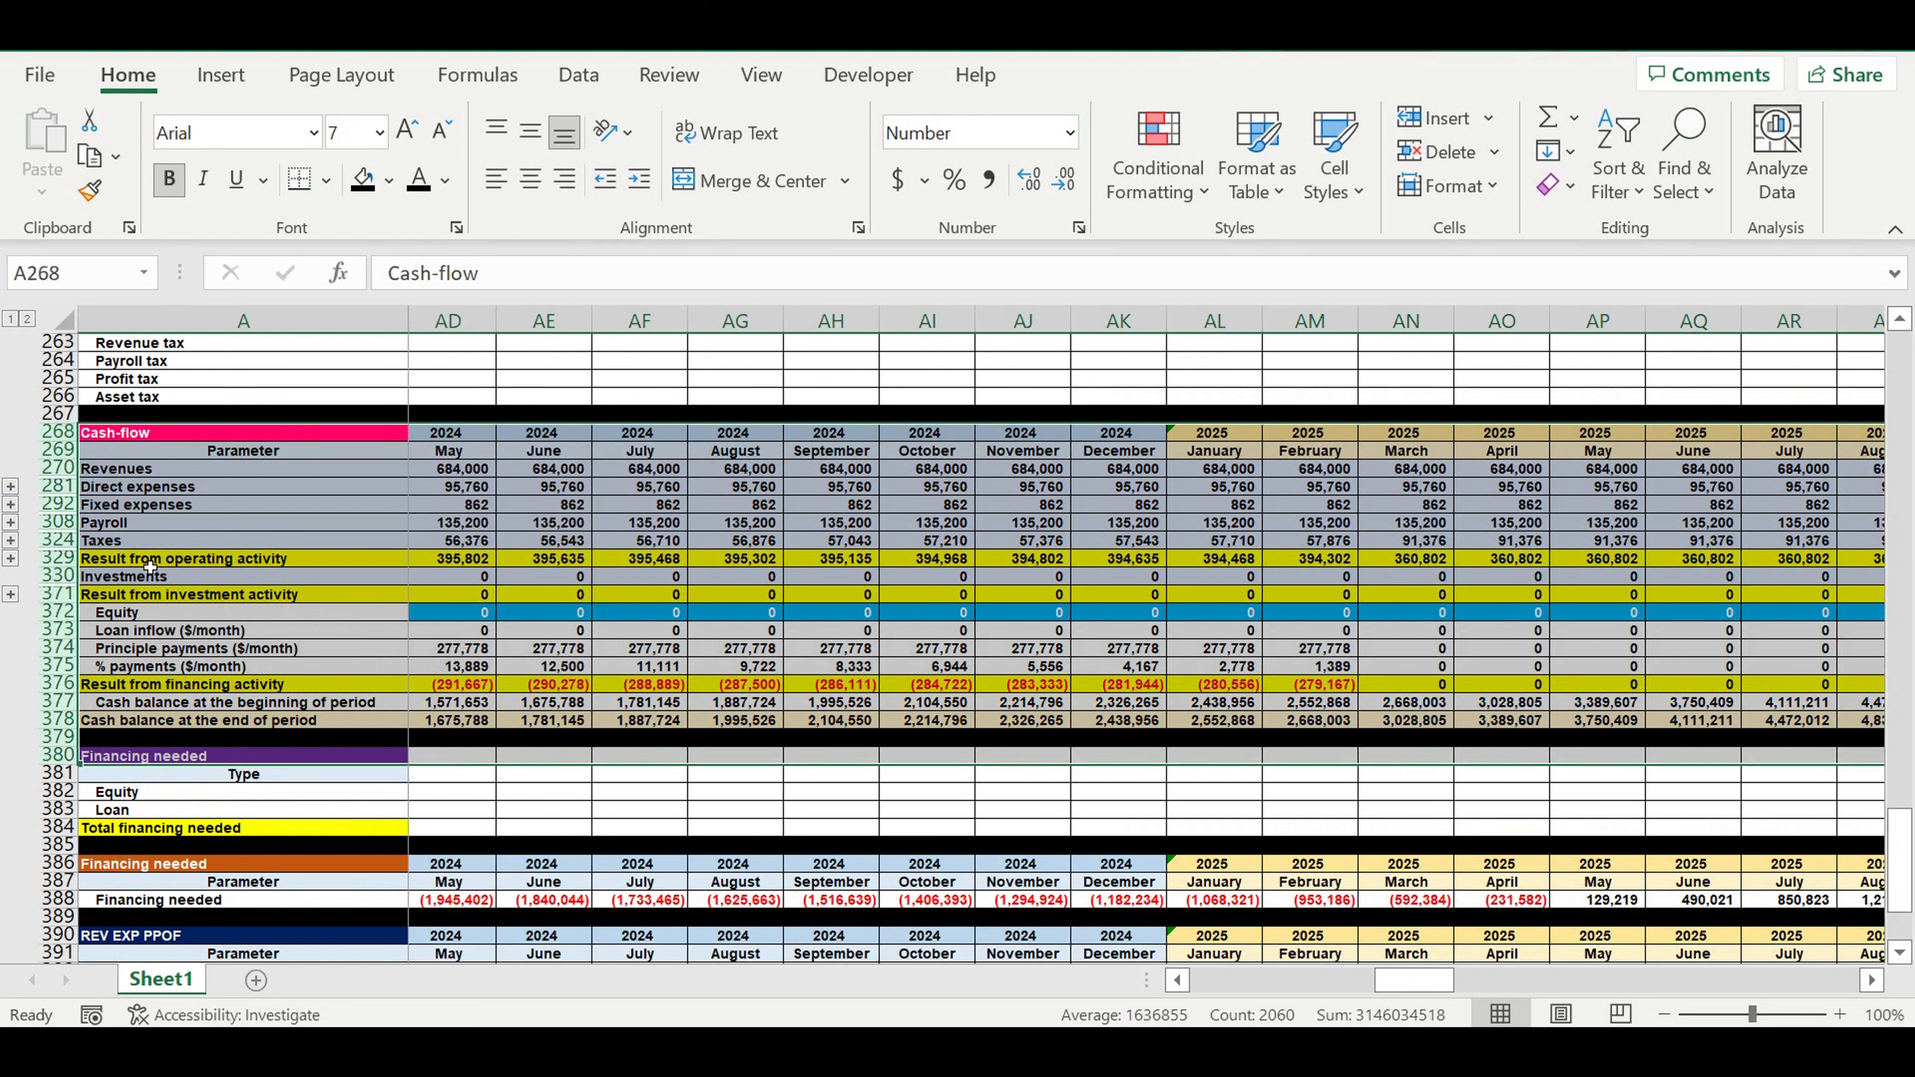
click(147, 563)
click(143, 596)
click(173, 686)
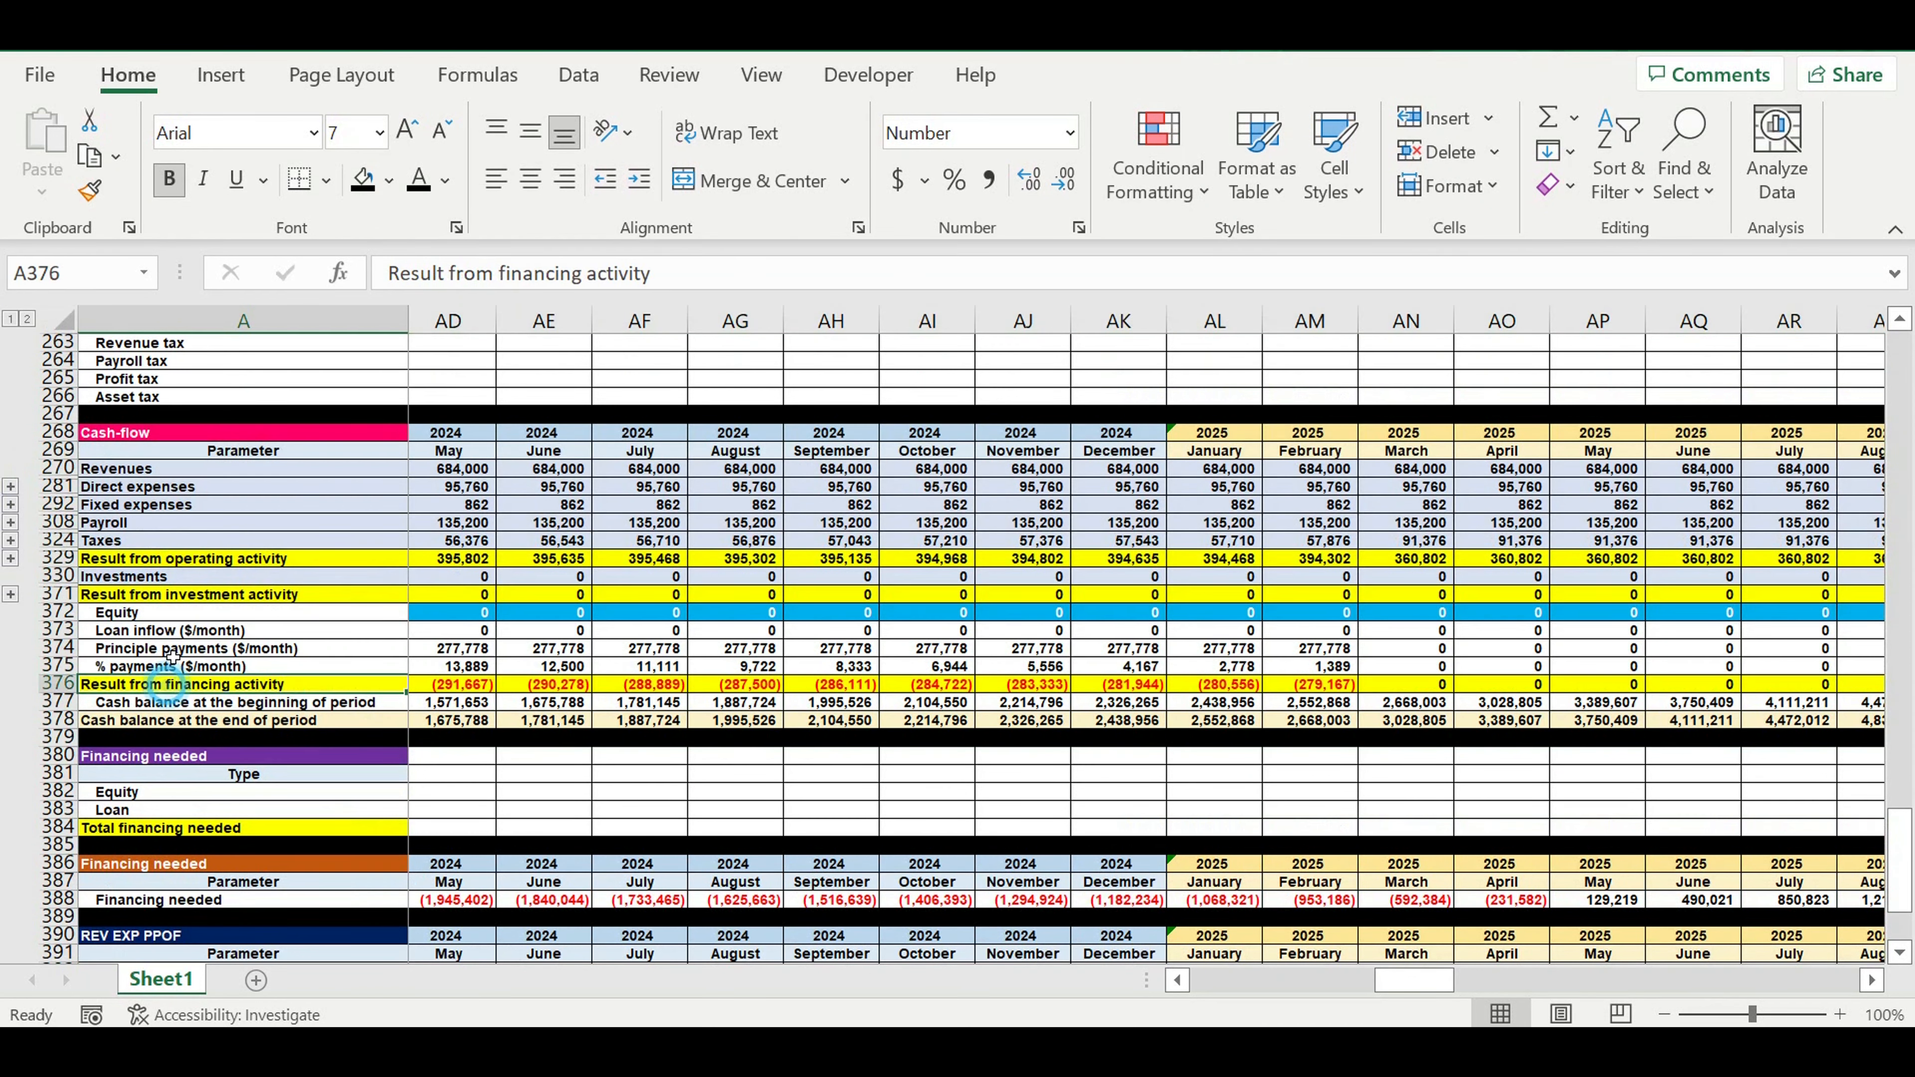
click(114, 560)
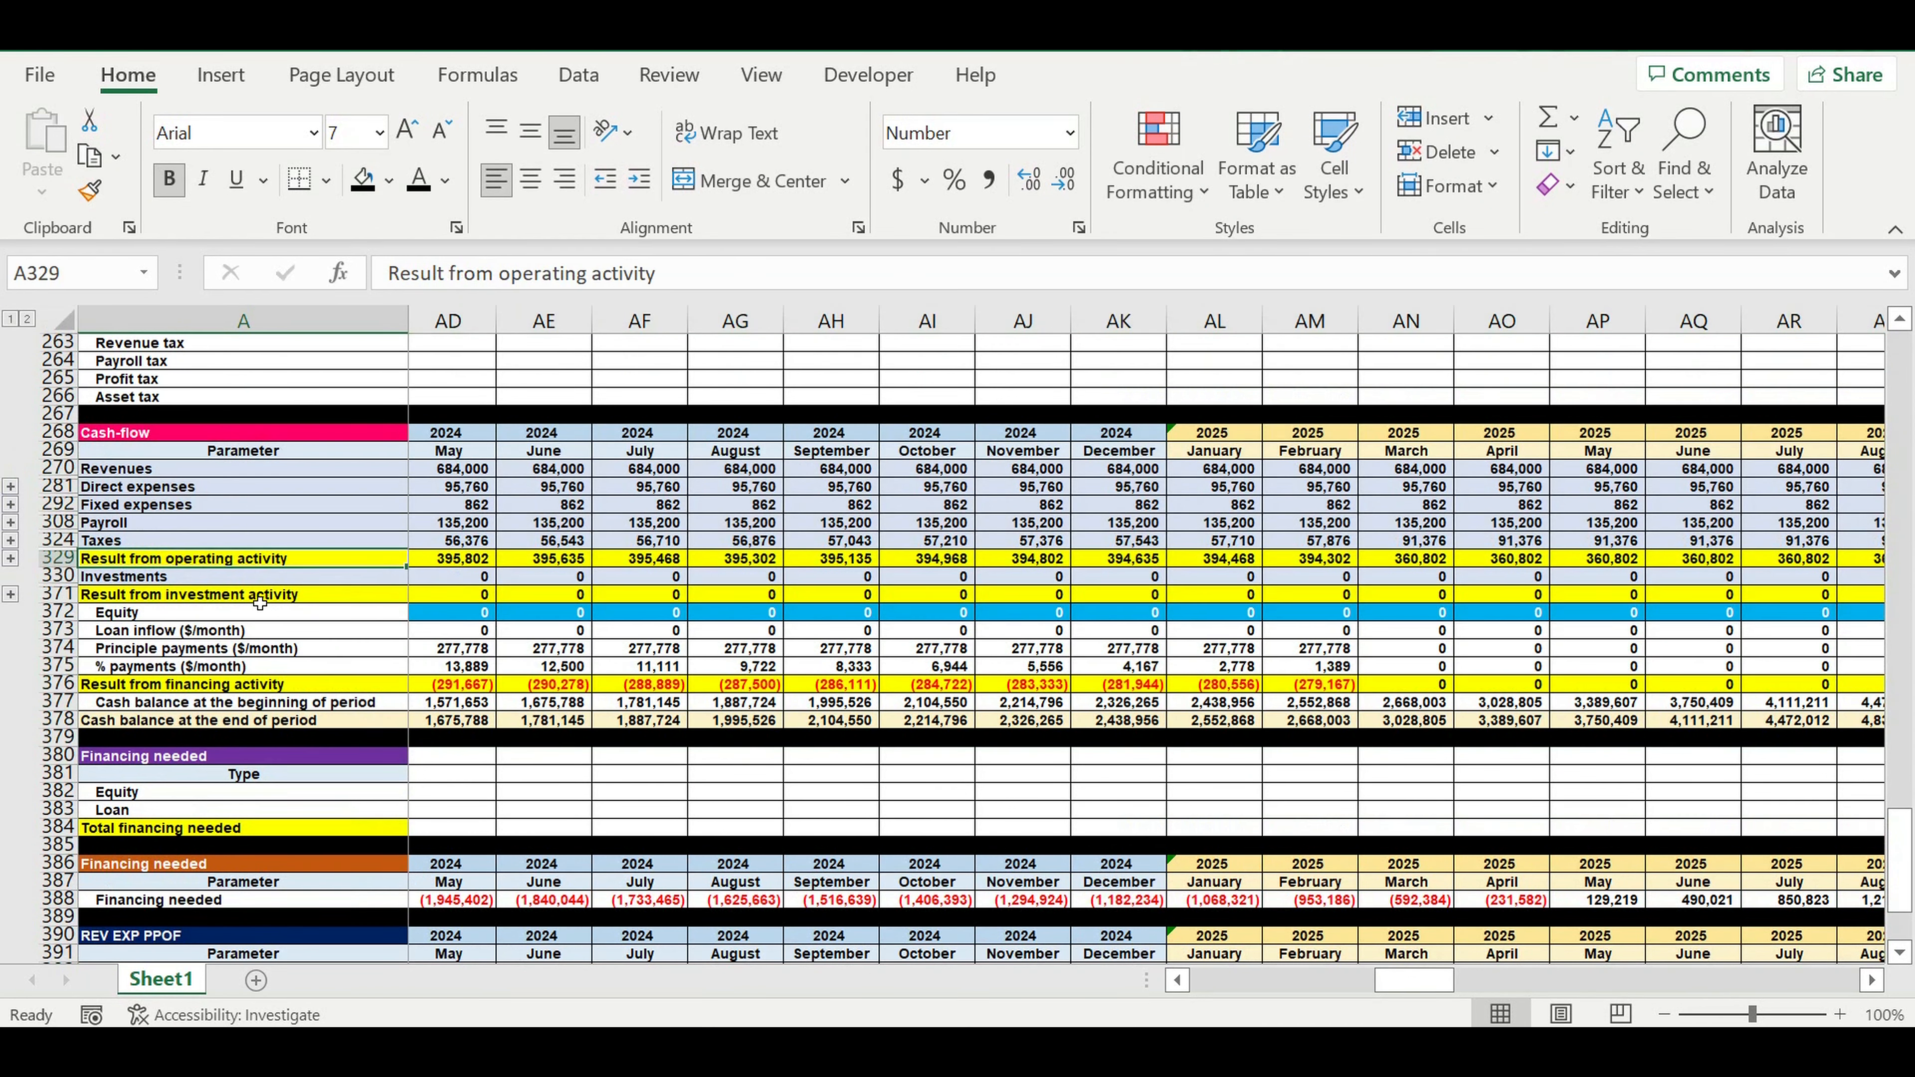
click(182, 600)
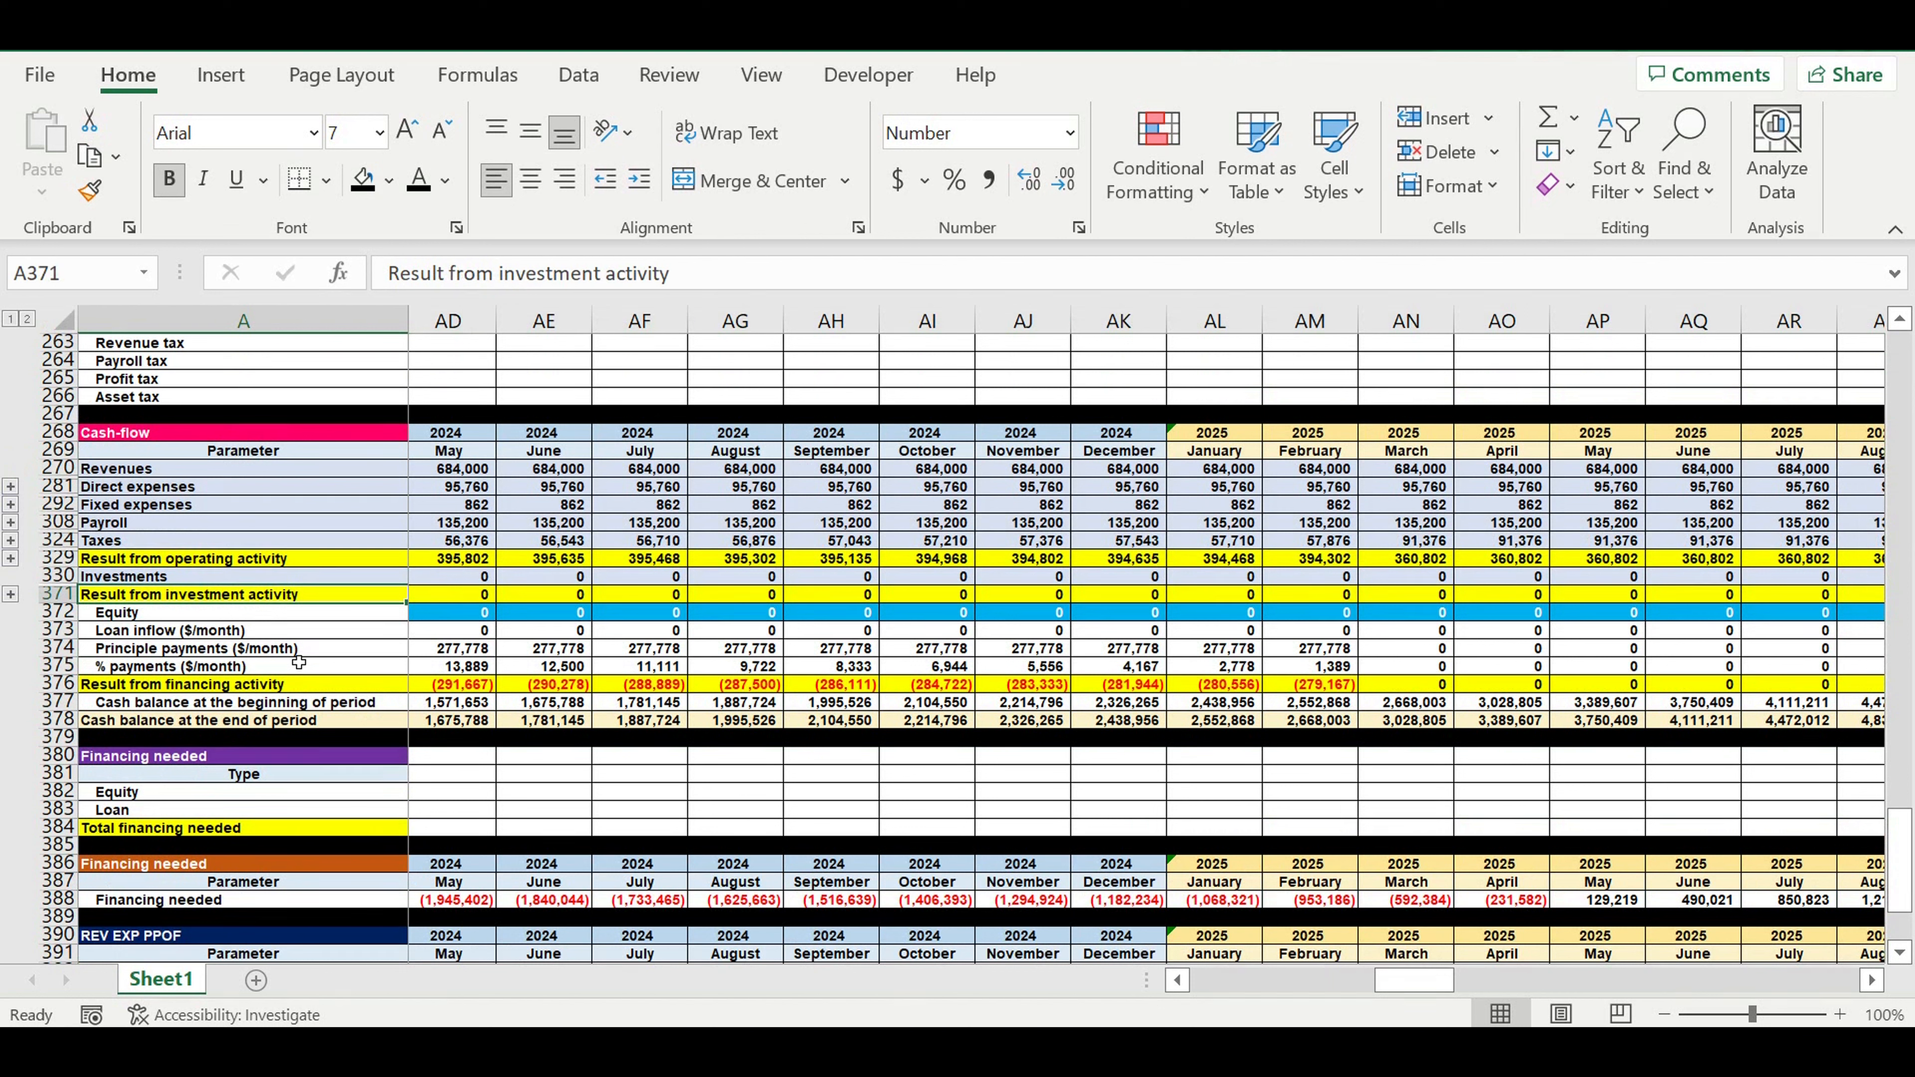
click(233, 688)
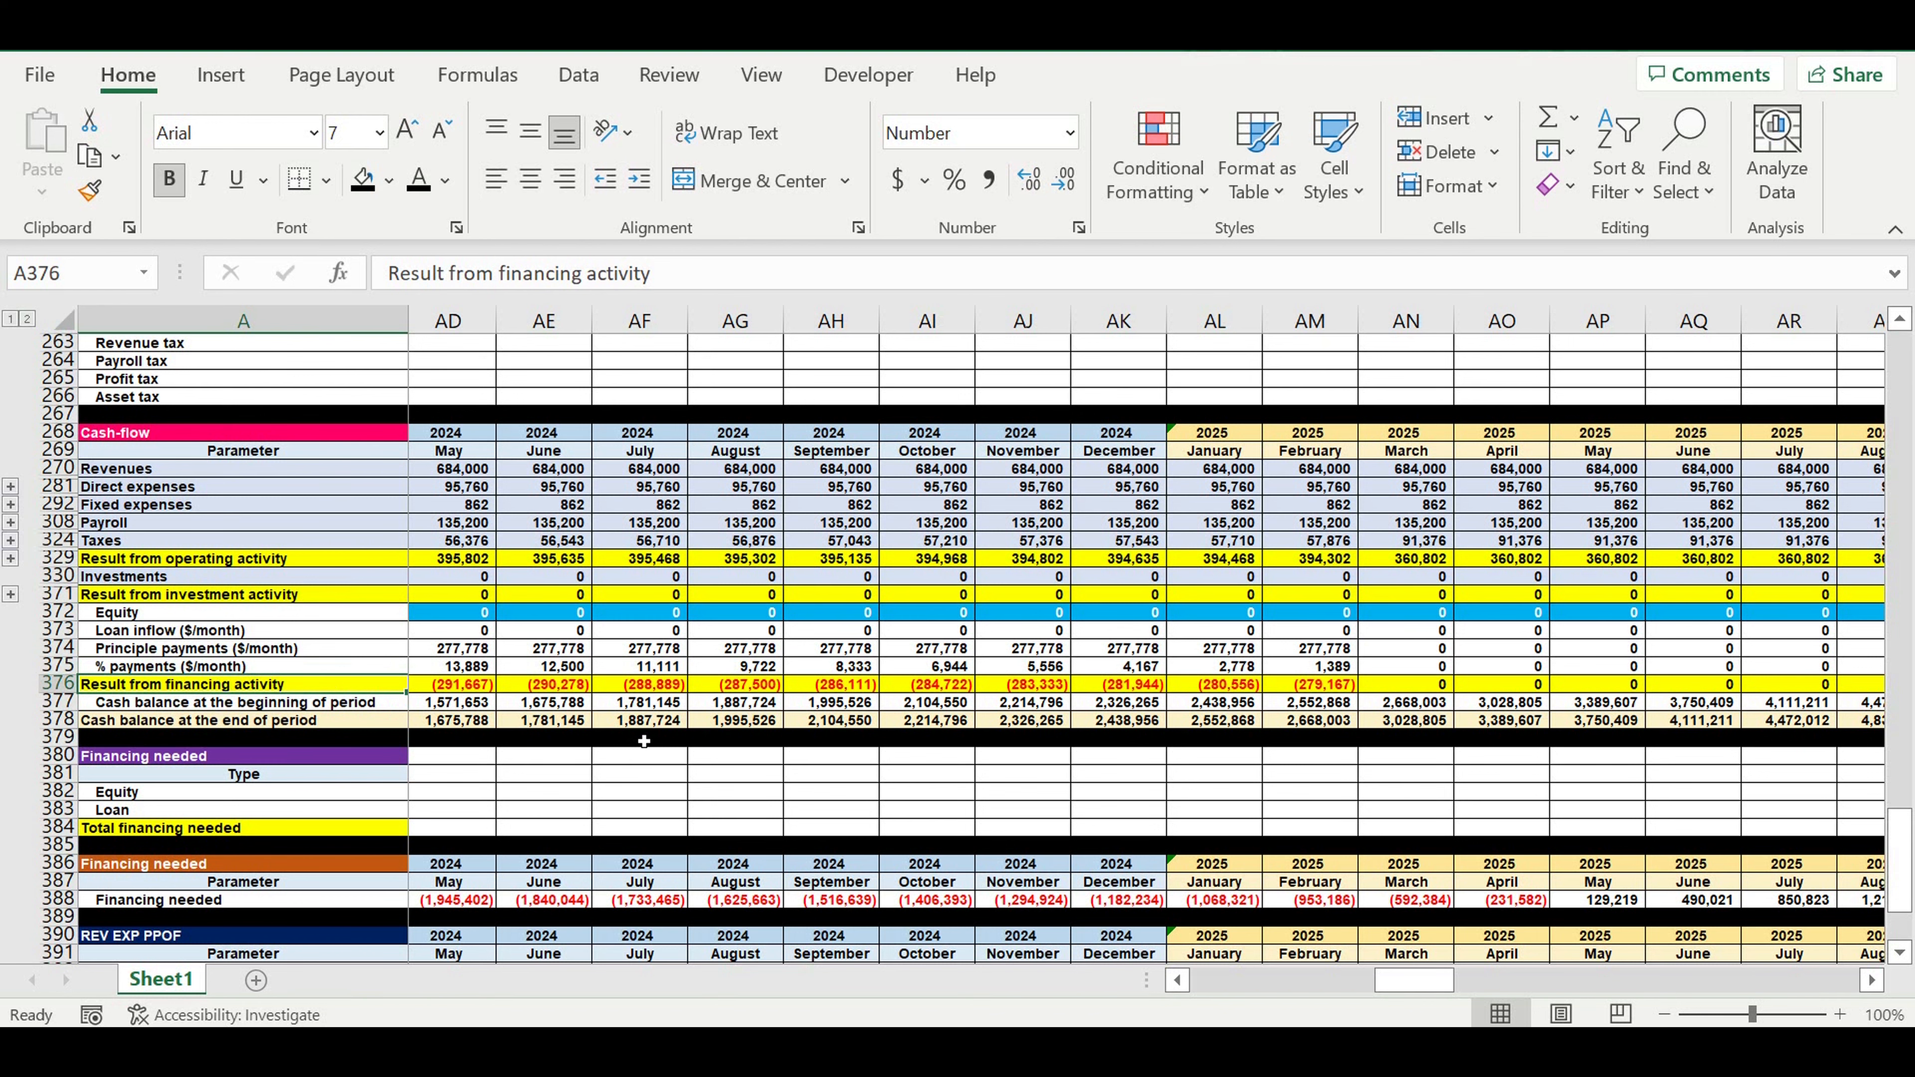
scroll(644, 742, down, 5)
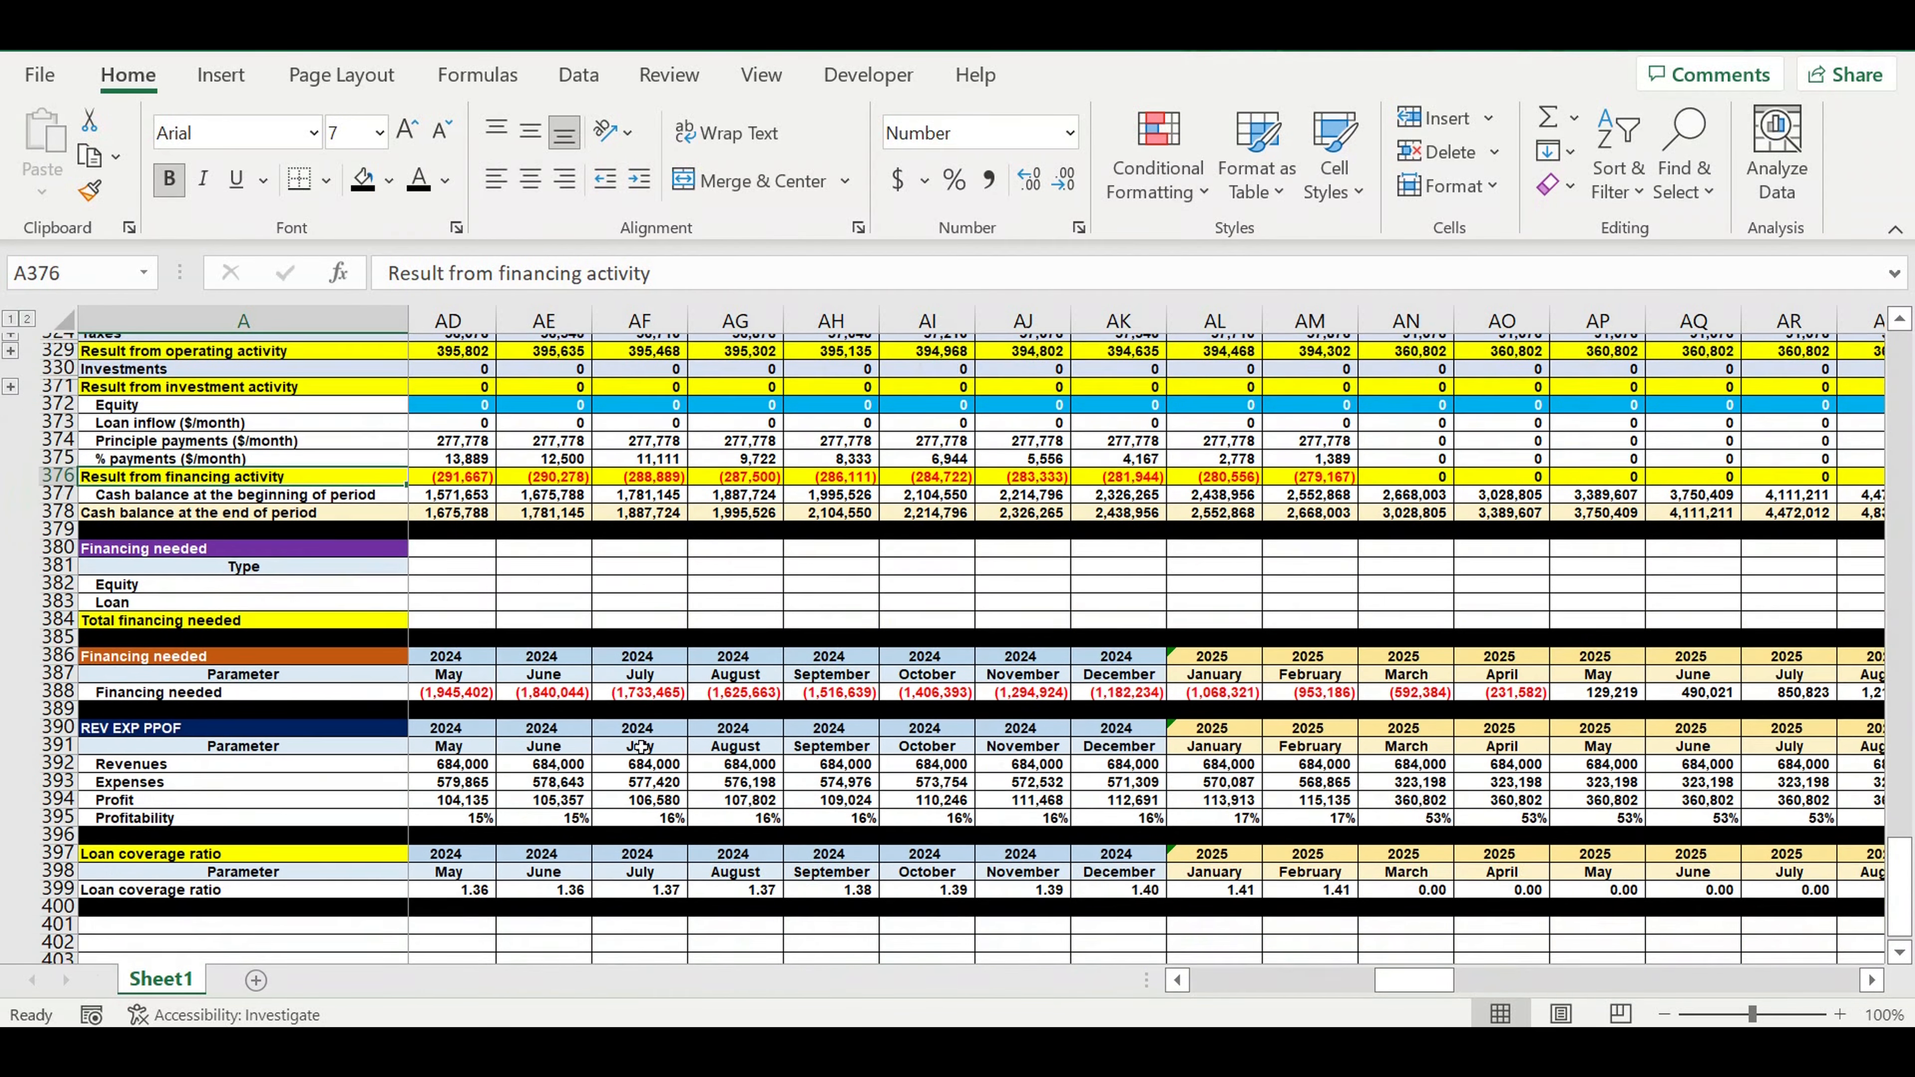
scroll(593, 635, up, 2)
scroll(594, 635, up, 2)
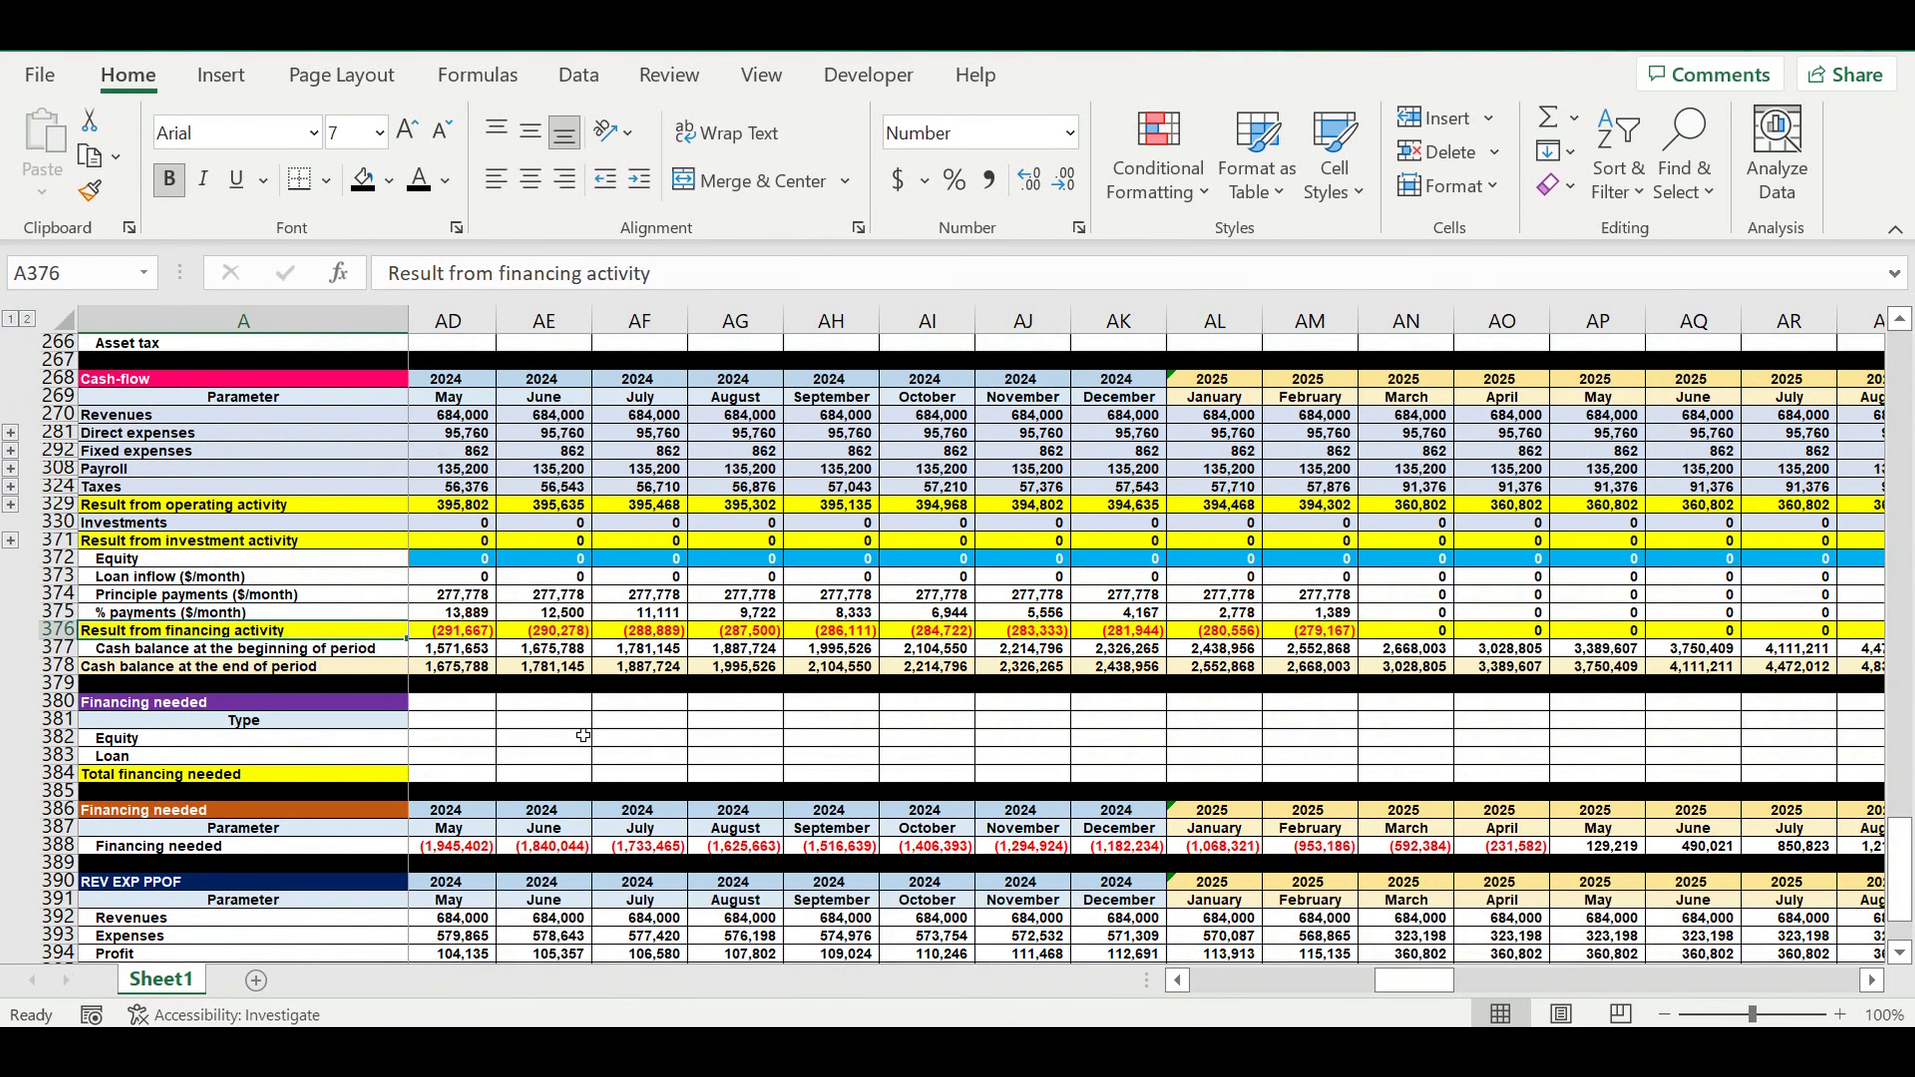
scroll(587, 739, down, 4)
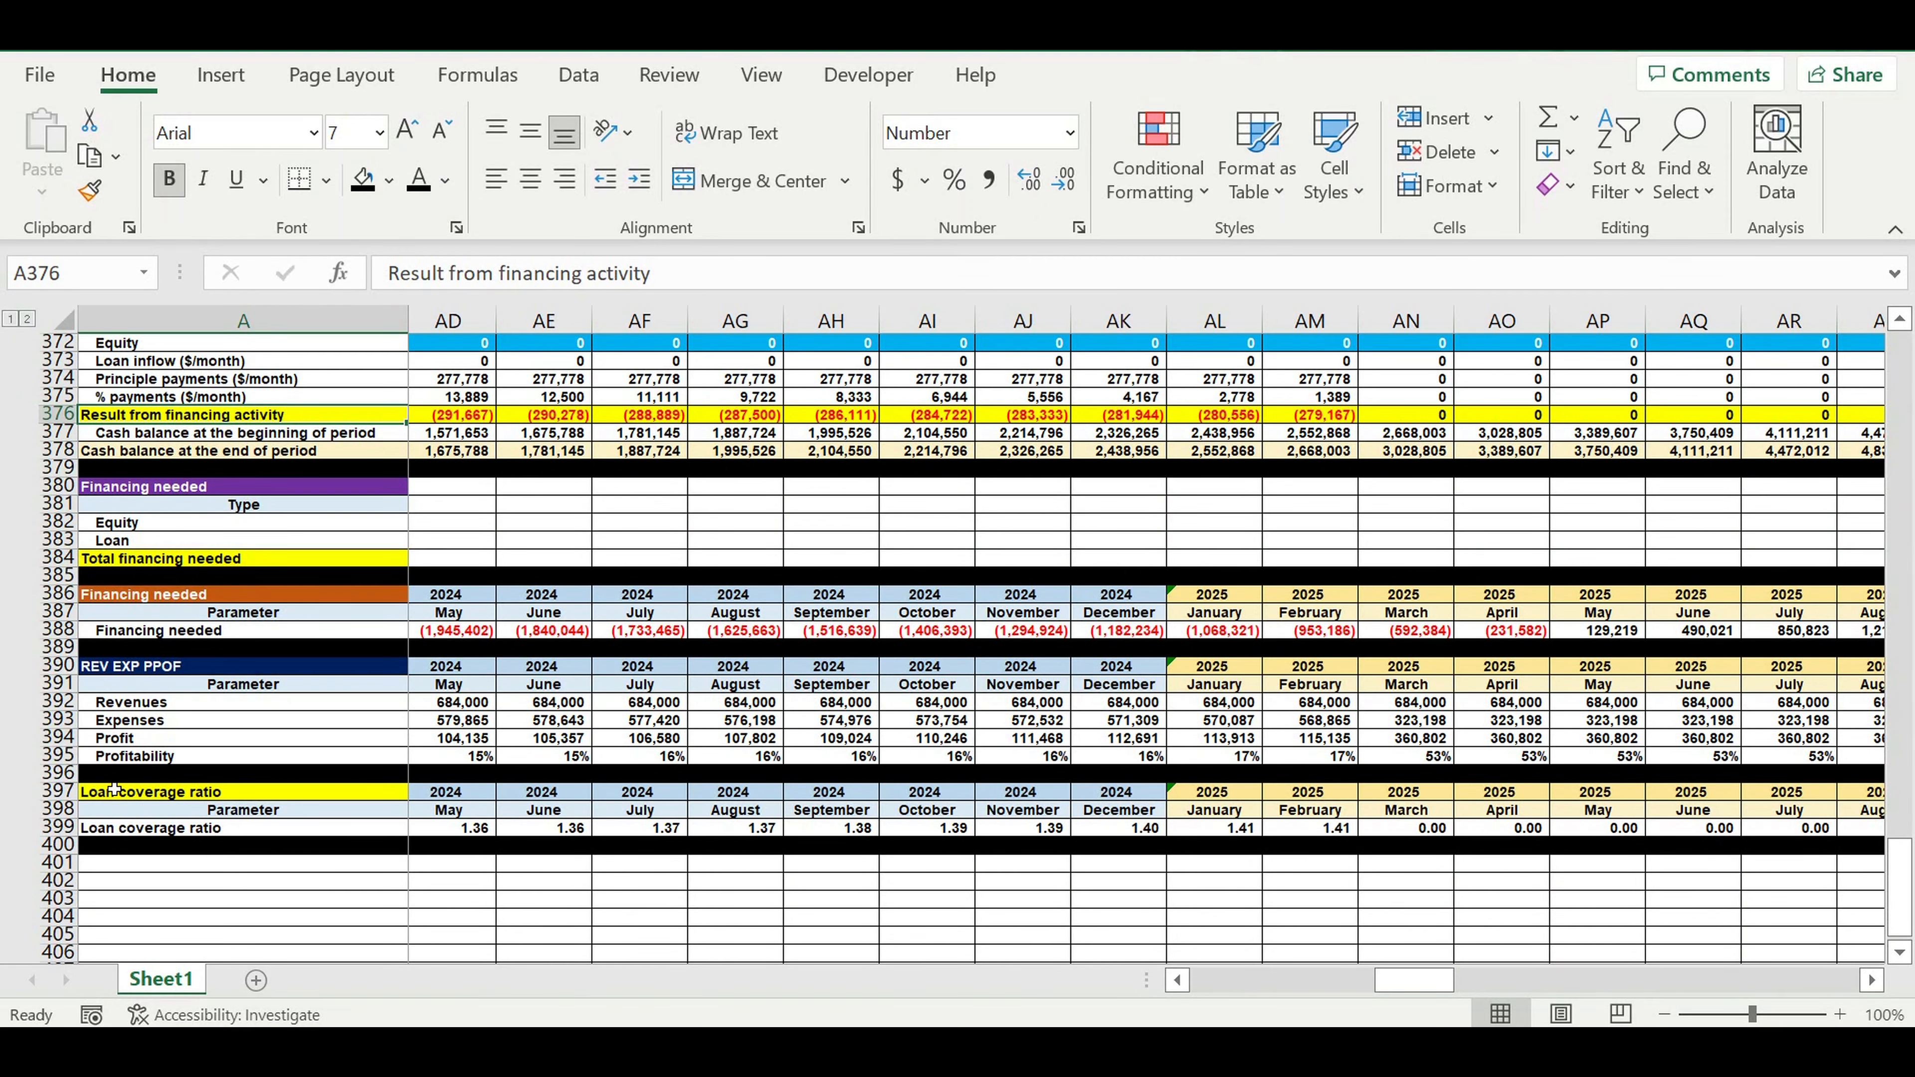
Copy the two Loan coverage ratio header rows 397:398 and paste them starting at row 401
drag(74, 796, 91, 811)
key(ctrl+c)
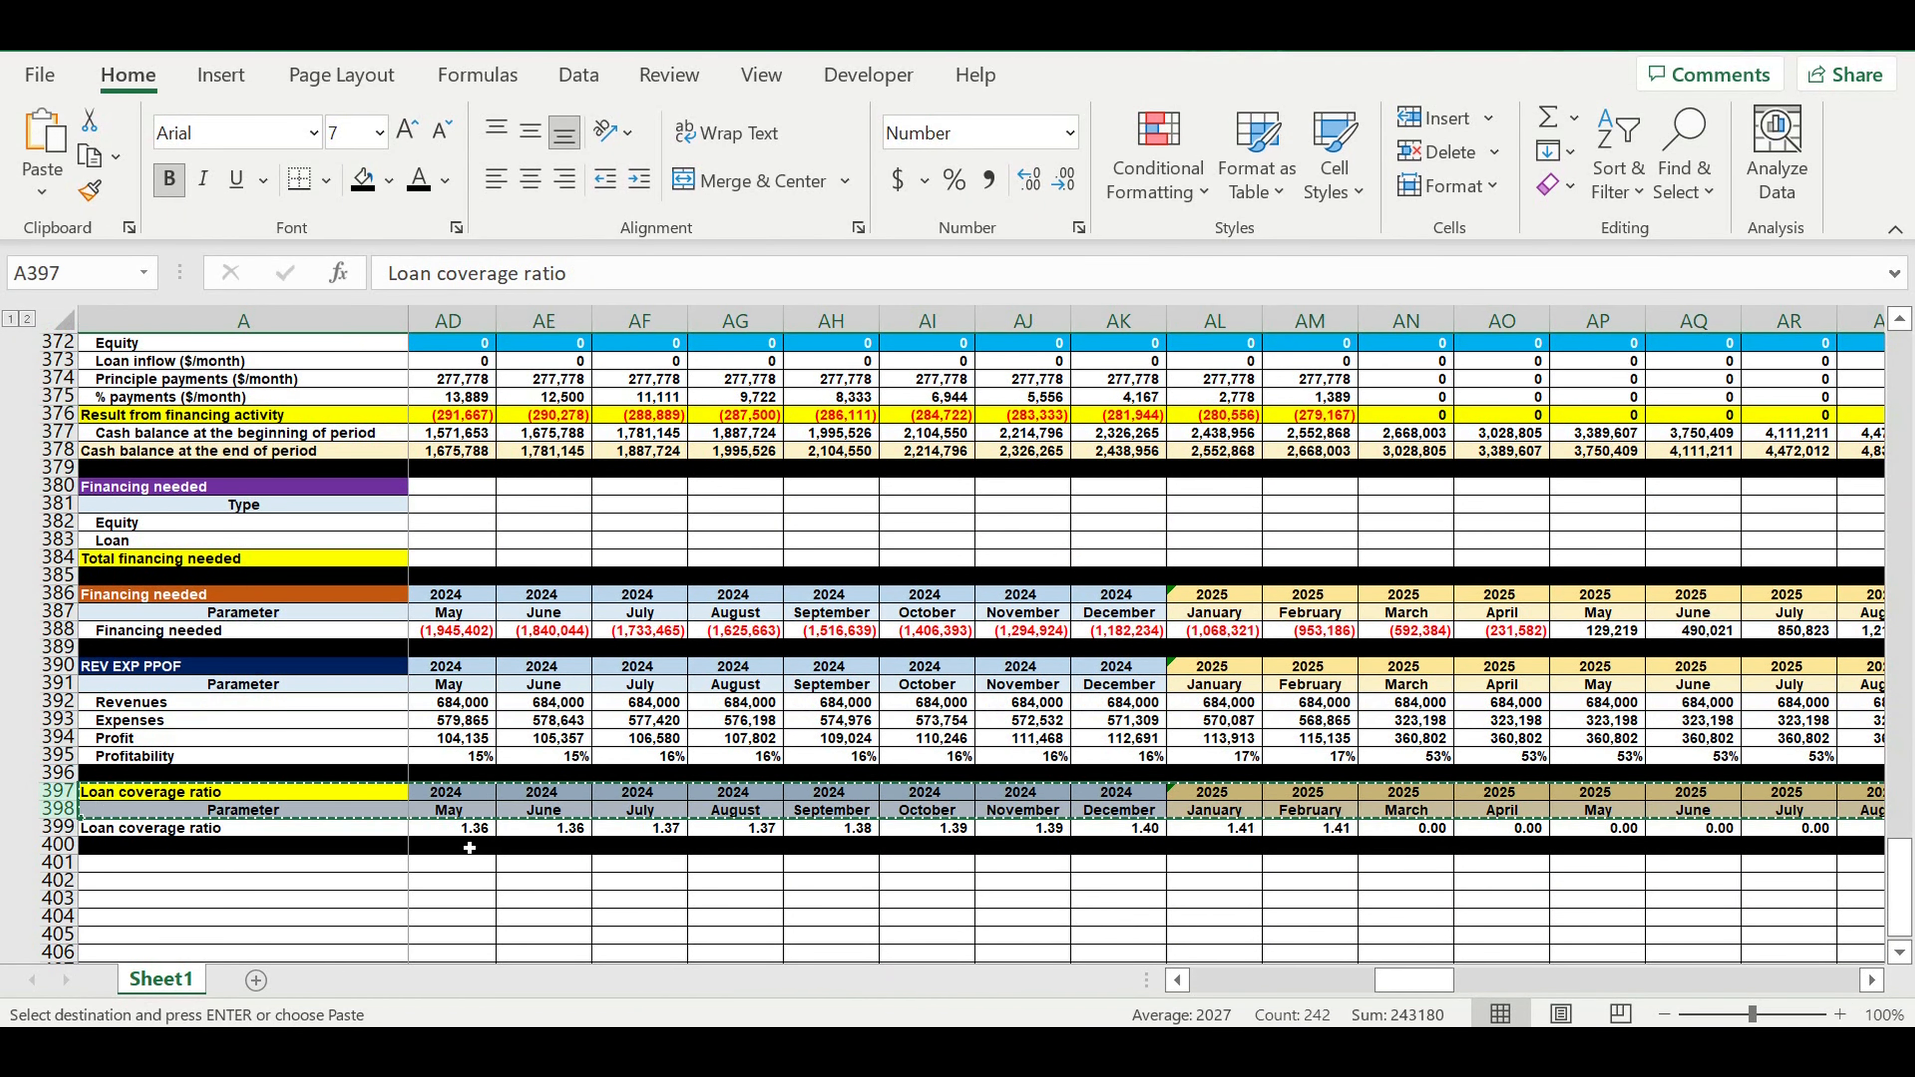
scroll(633, 871, down, 1)
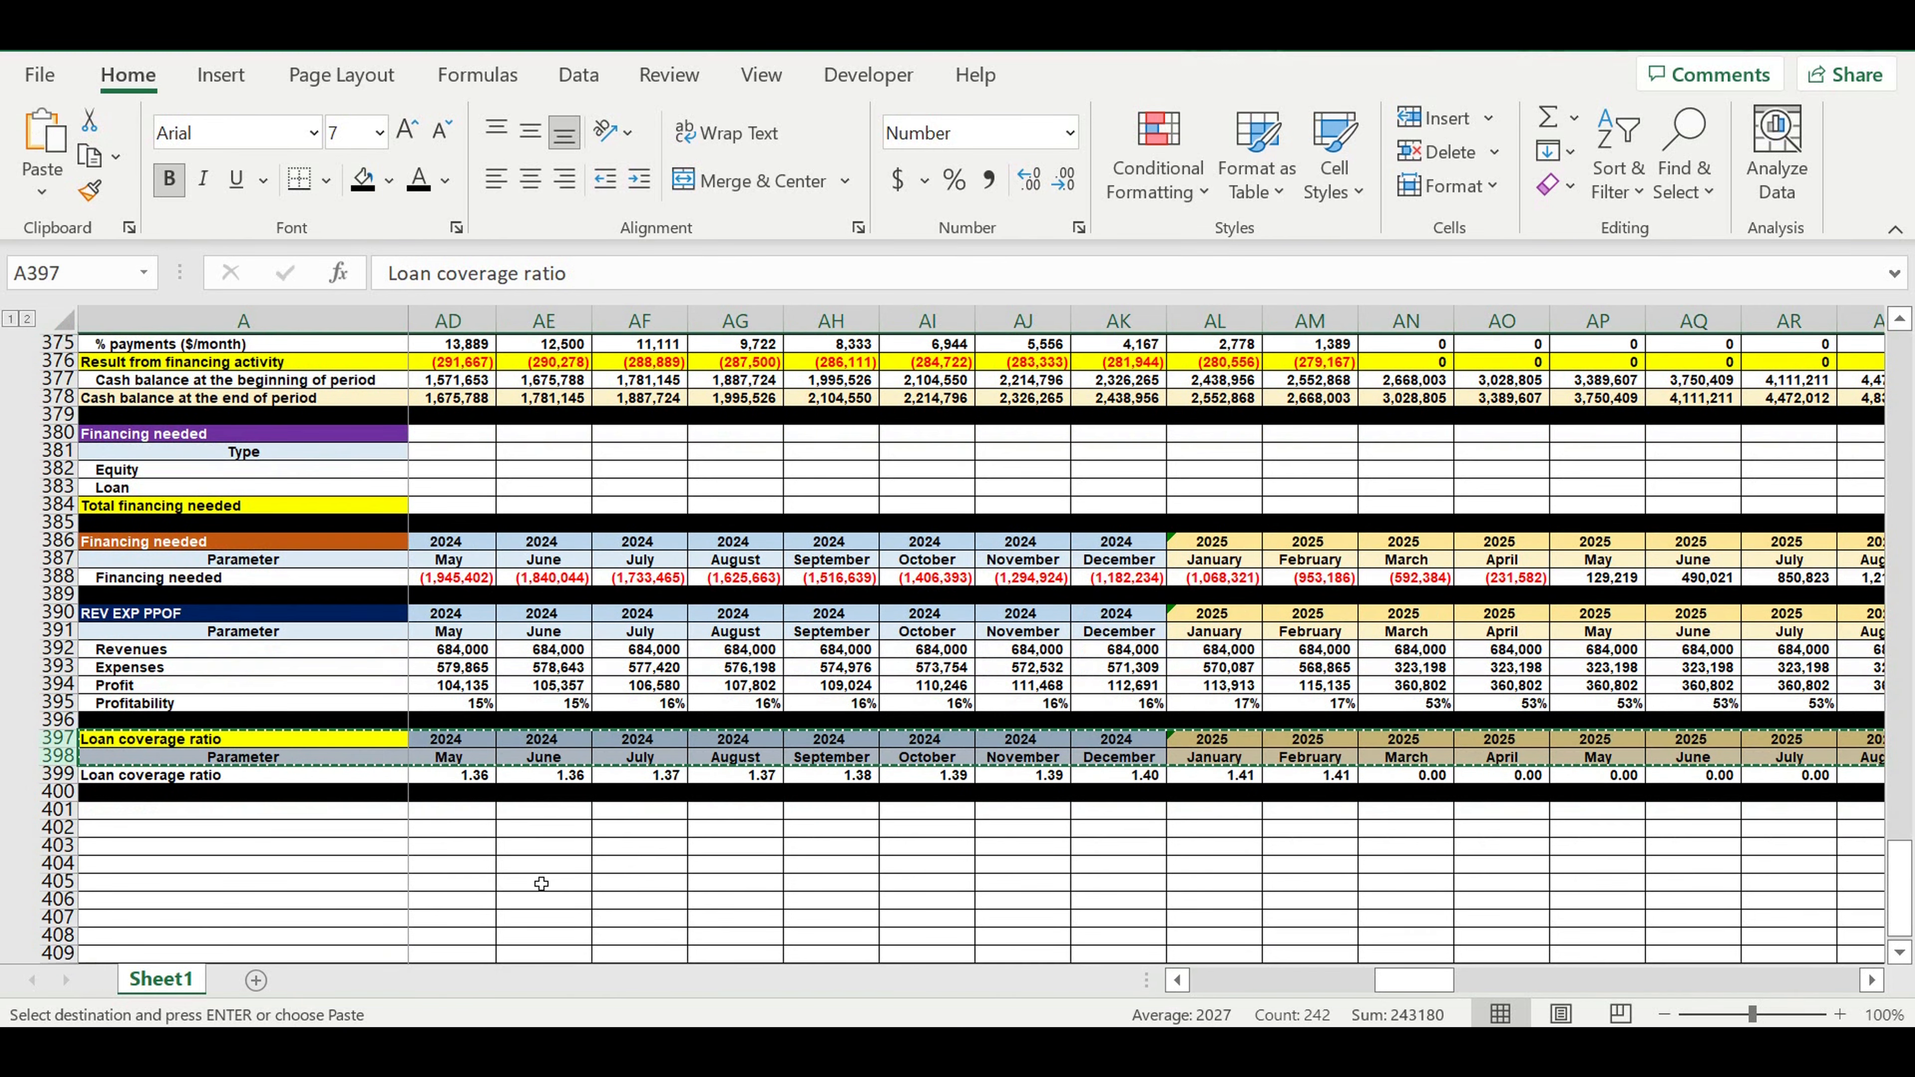
click(502, 879)
click(366, 809)
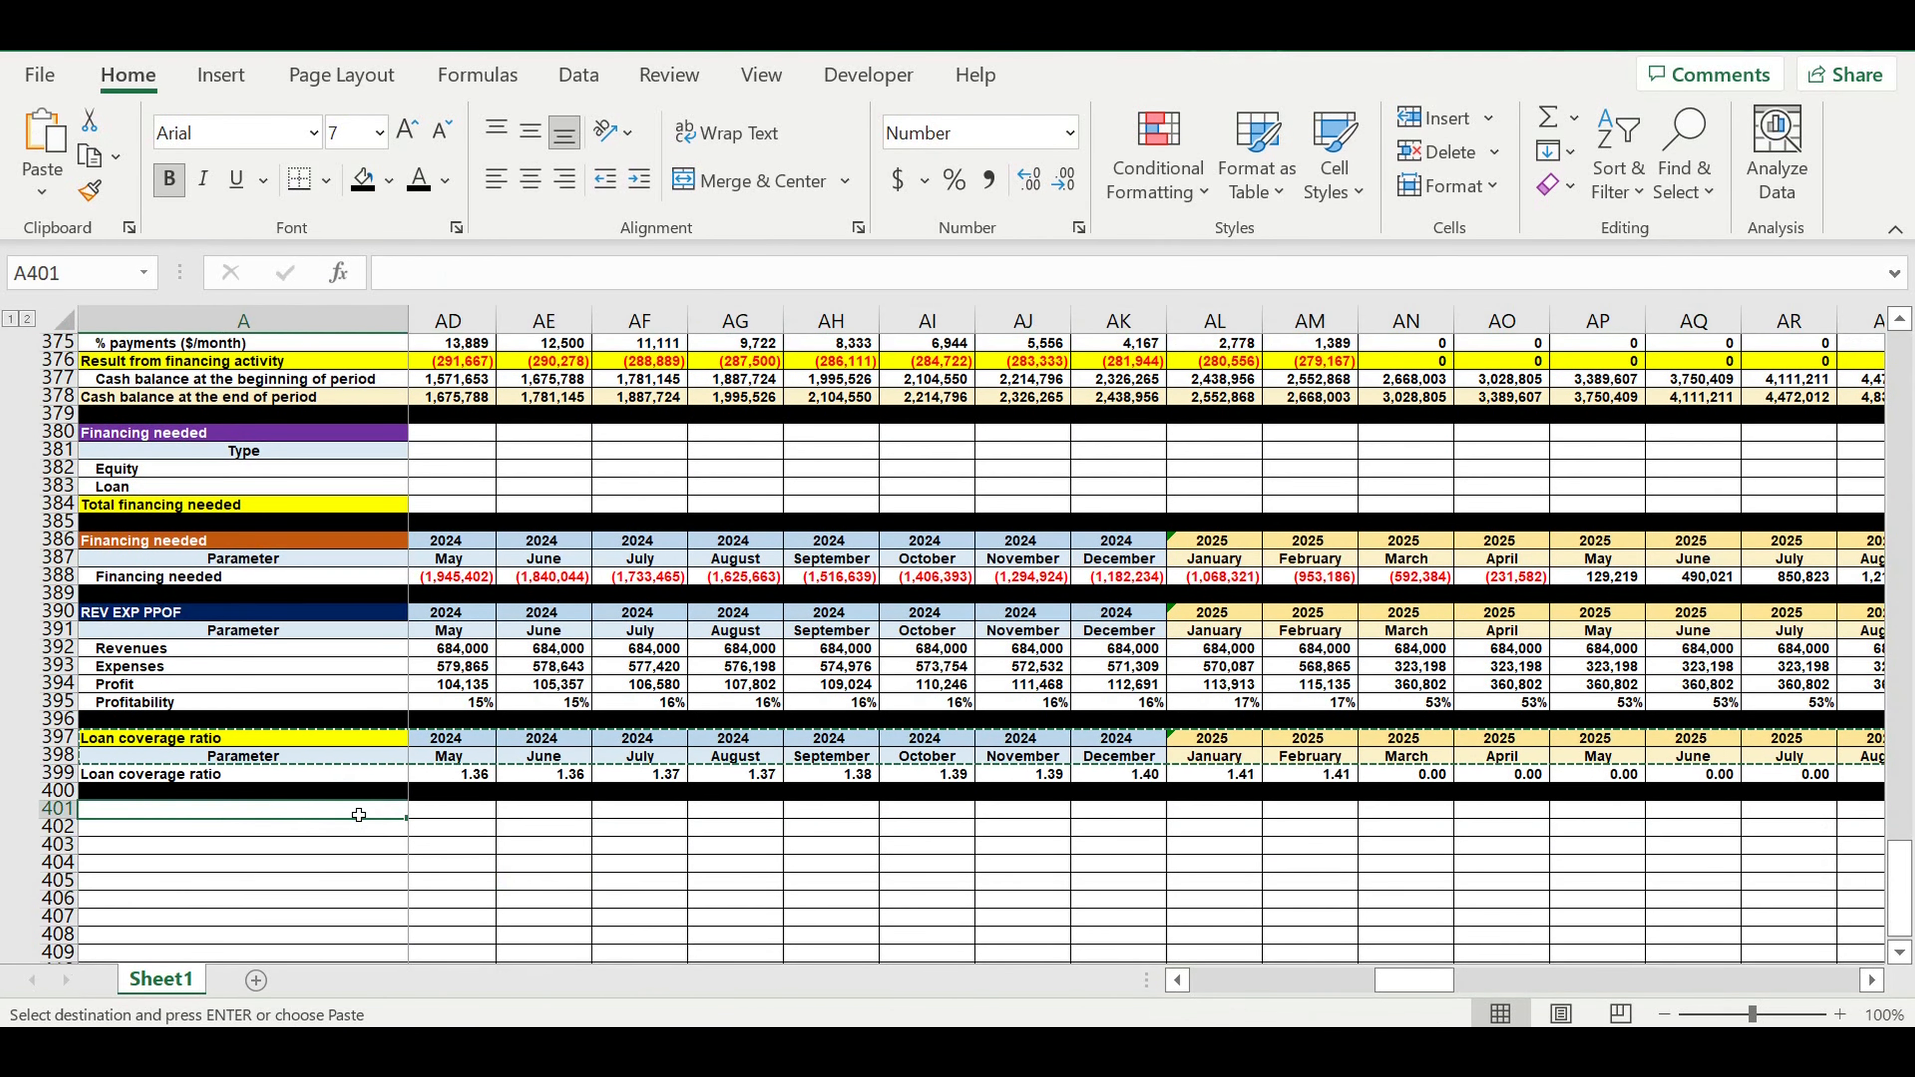
key(ctrl+v)
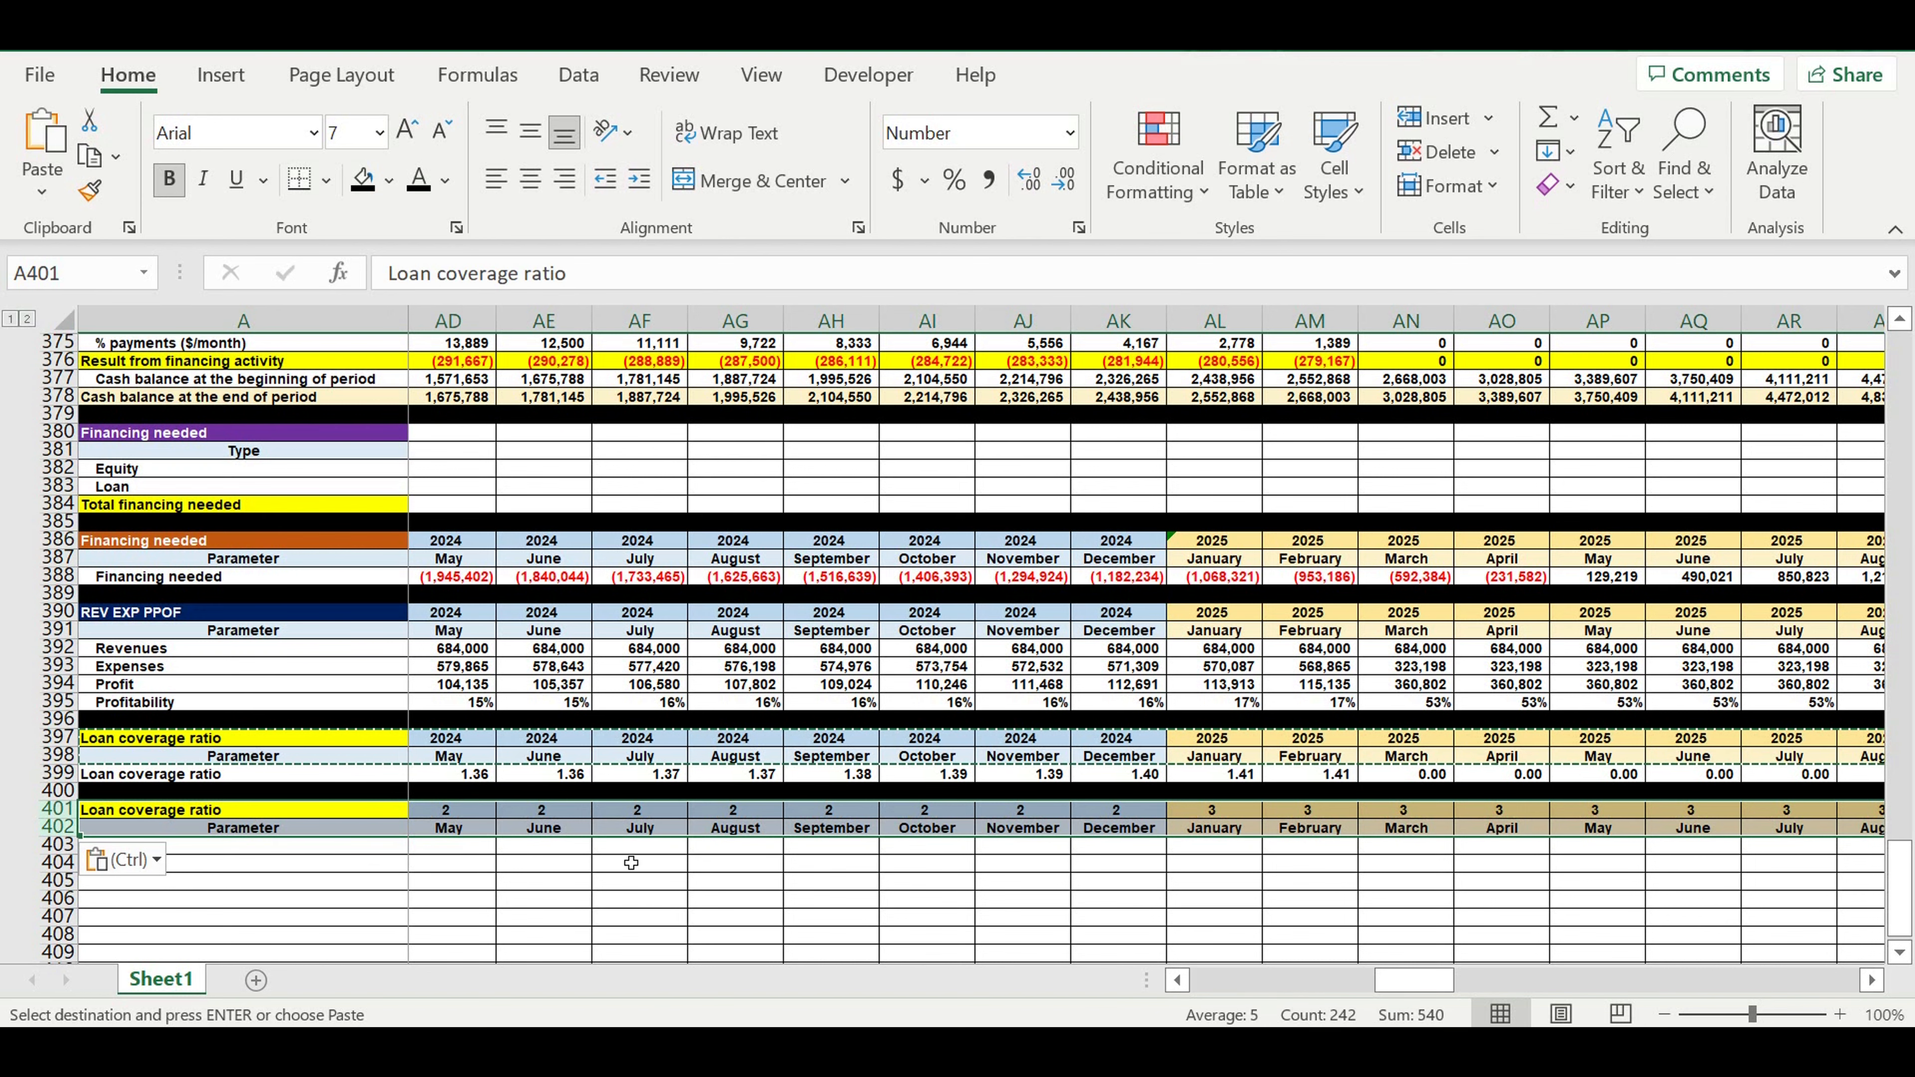
click(637, 862)
Link the January year cell B401 in the pasted header to the year above with =B397
drag(1397, 982, 1214, 981)
click(483, 810)
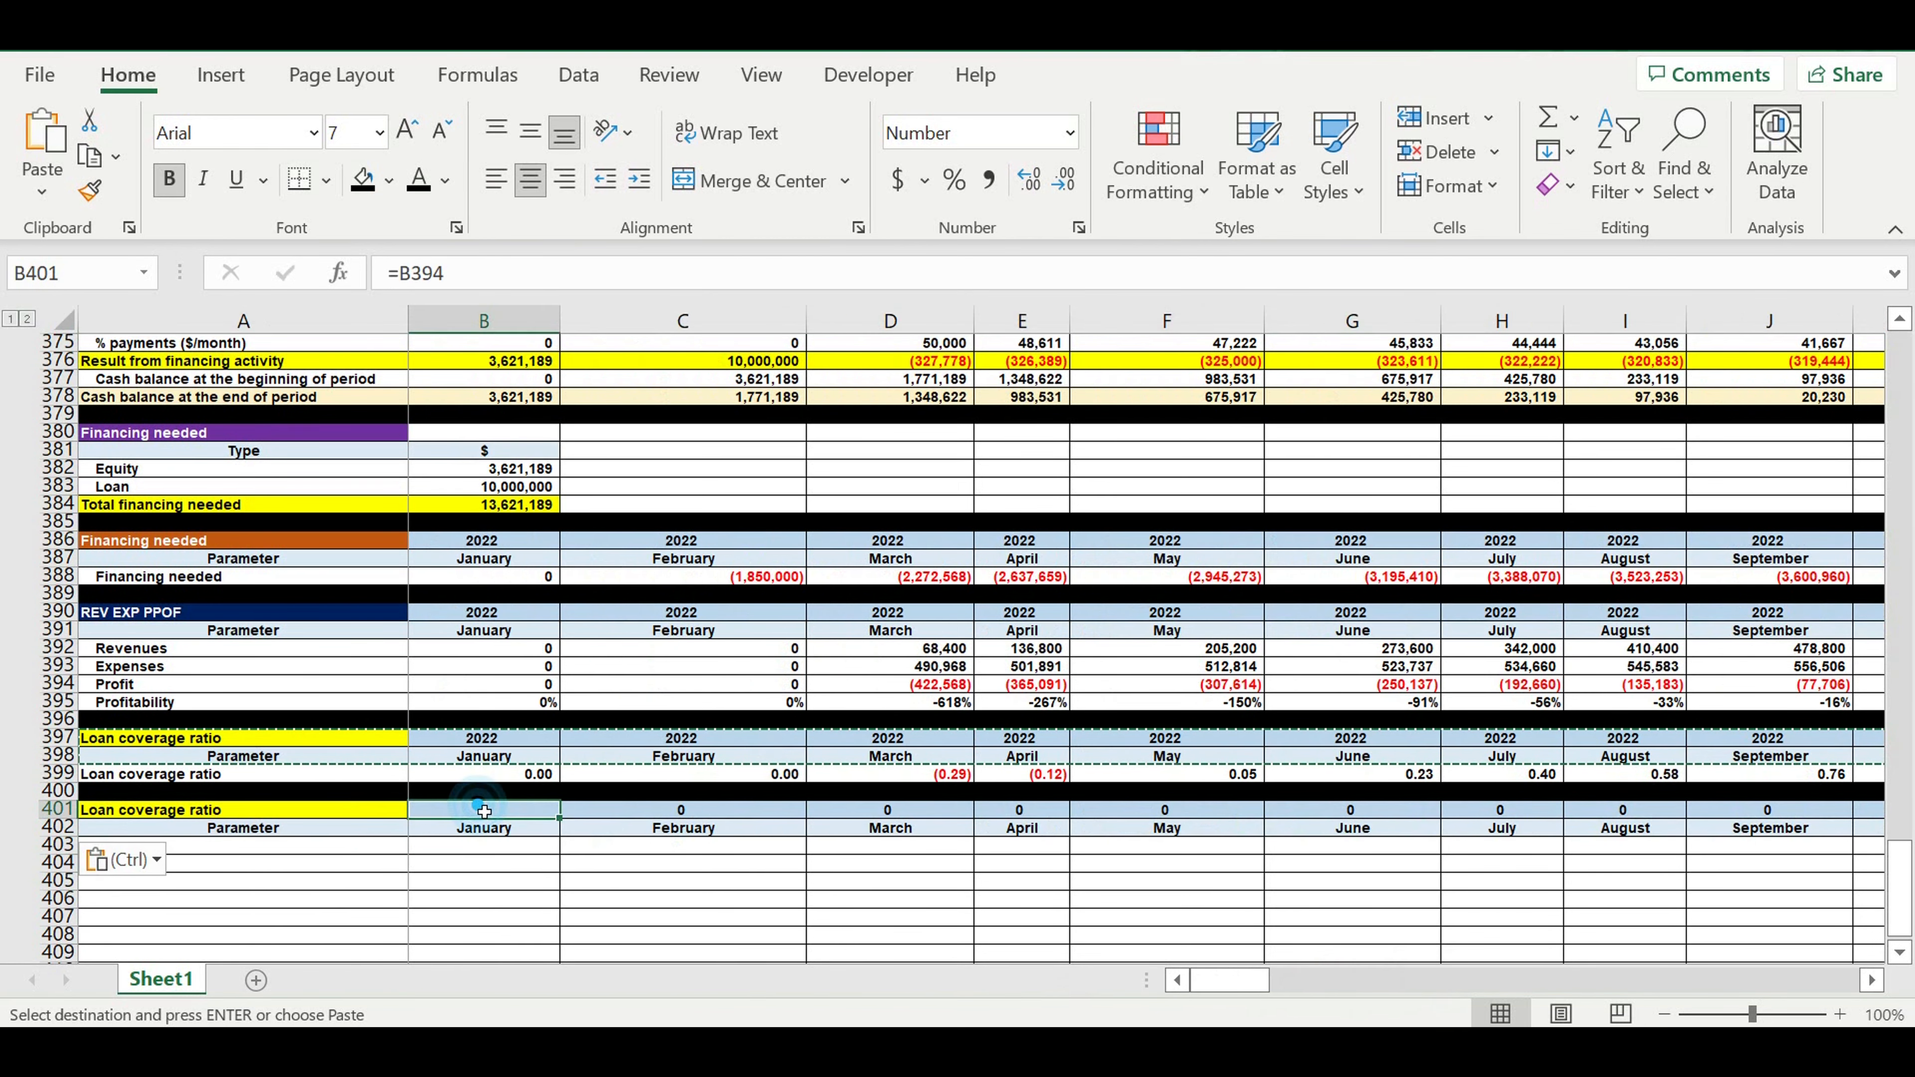
text(=)
click(488, 739)
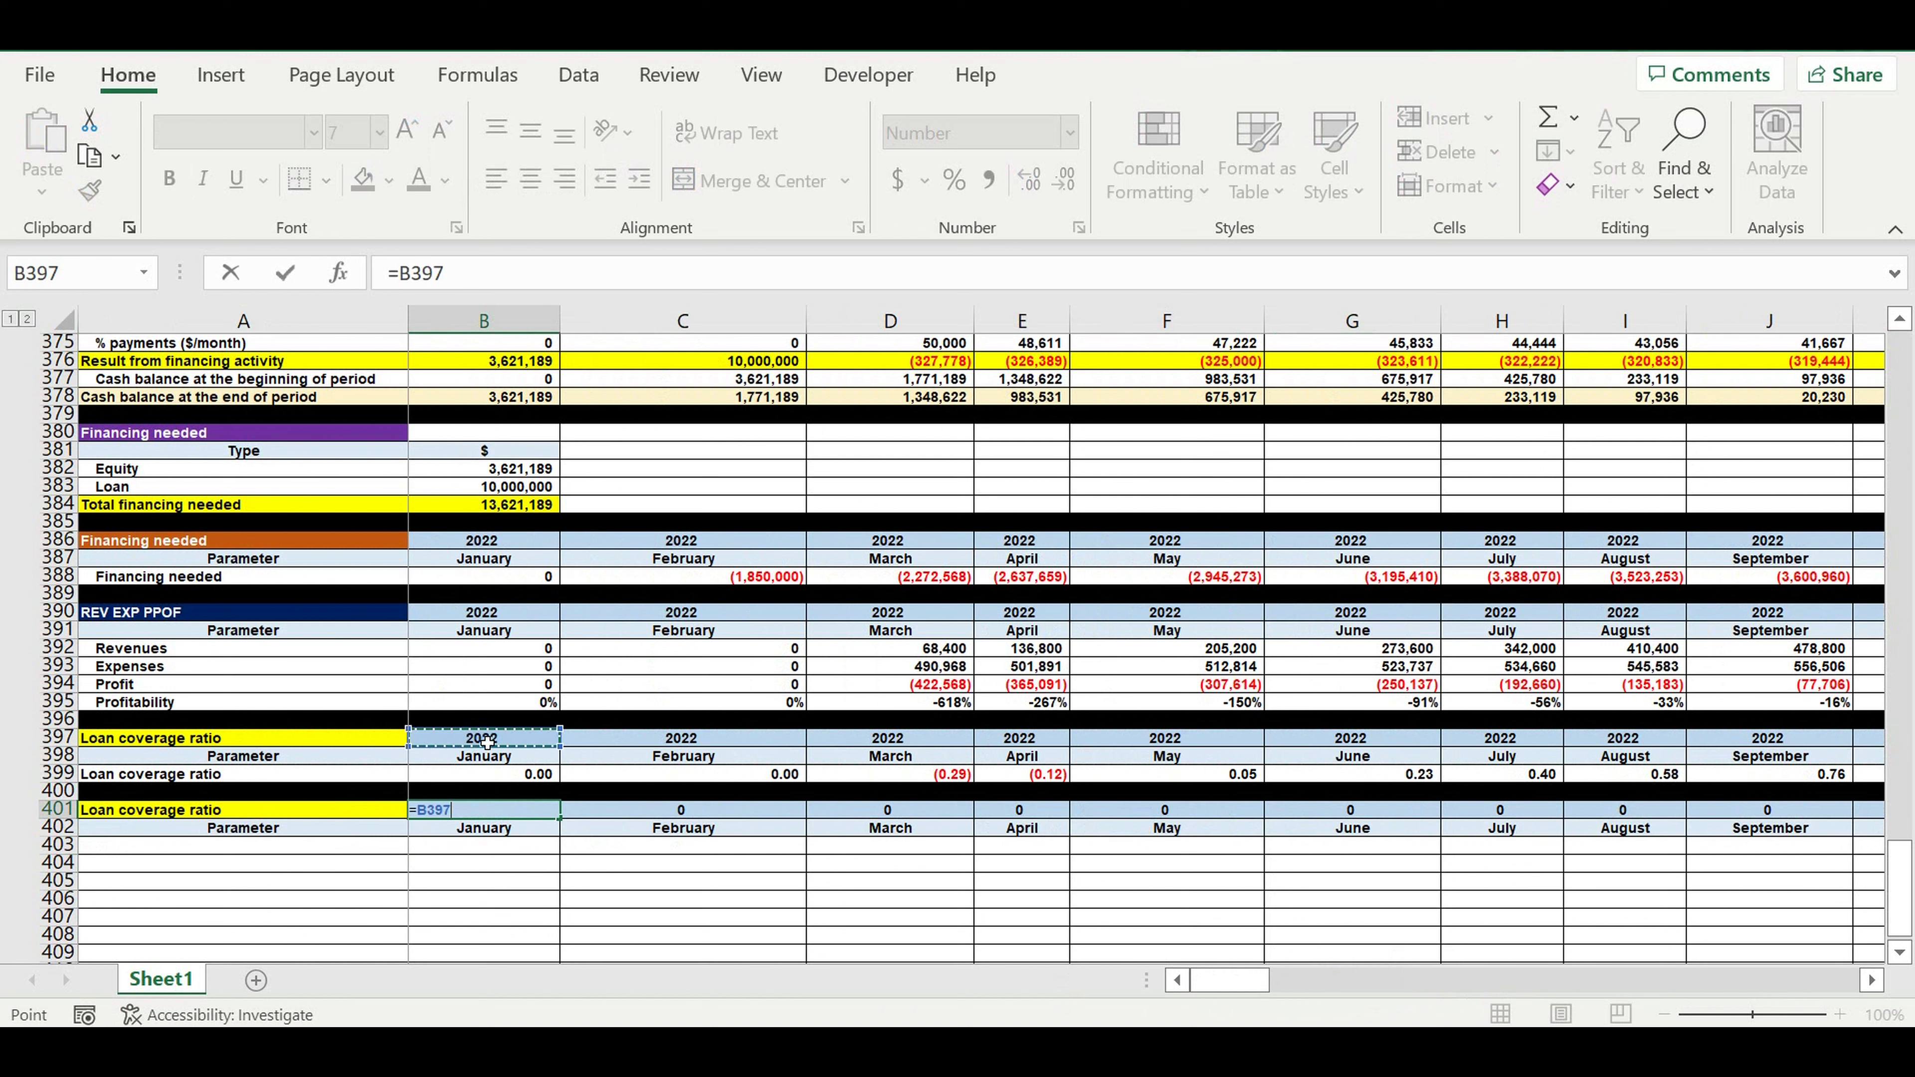
key(Return)
Retitle the pasted section header in A401 as "Simple payback period"
click(245, 810)
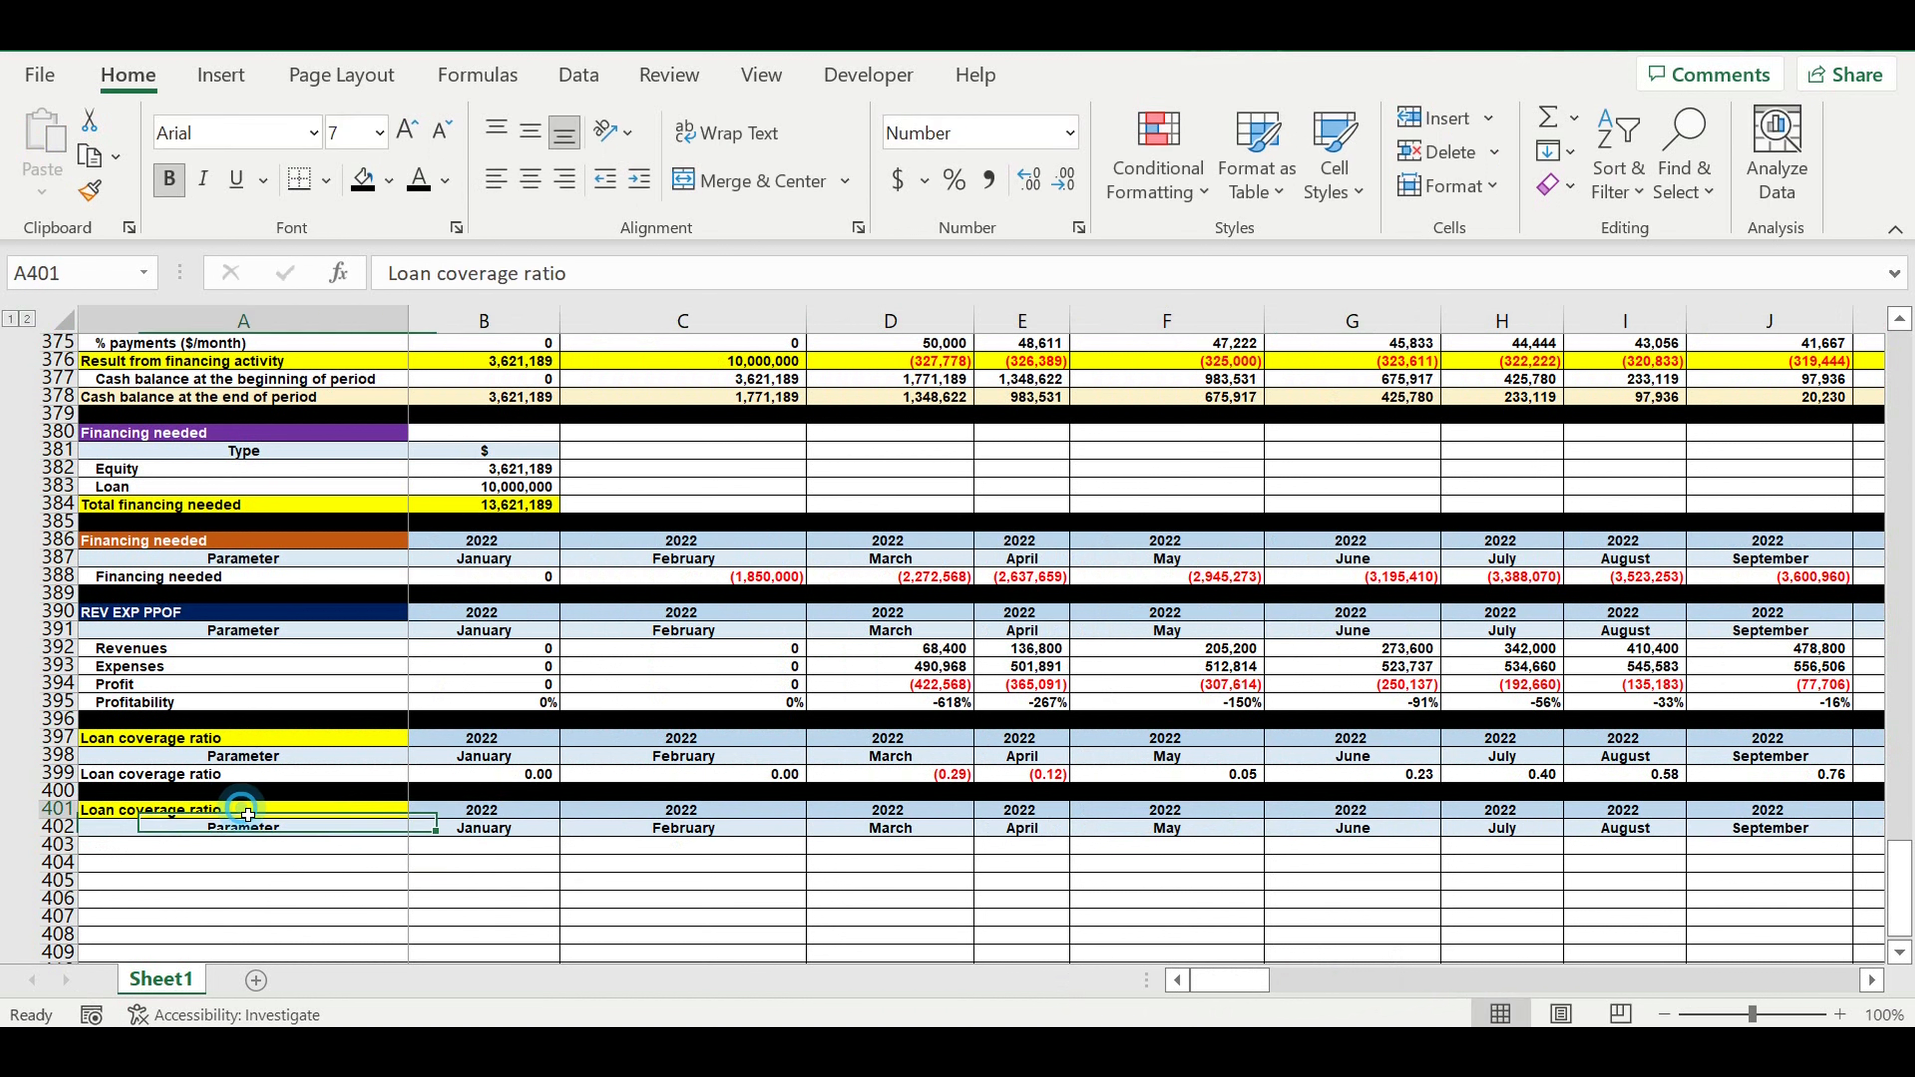
text(Simple payback period)
key(Return)
Give the Simple payback period title cell a pink fill and white text
click(244, 812)
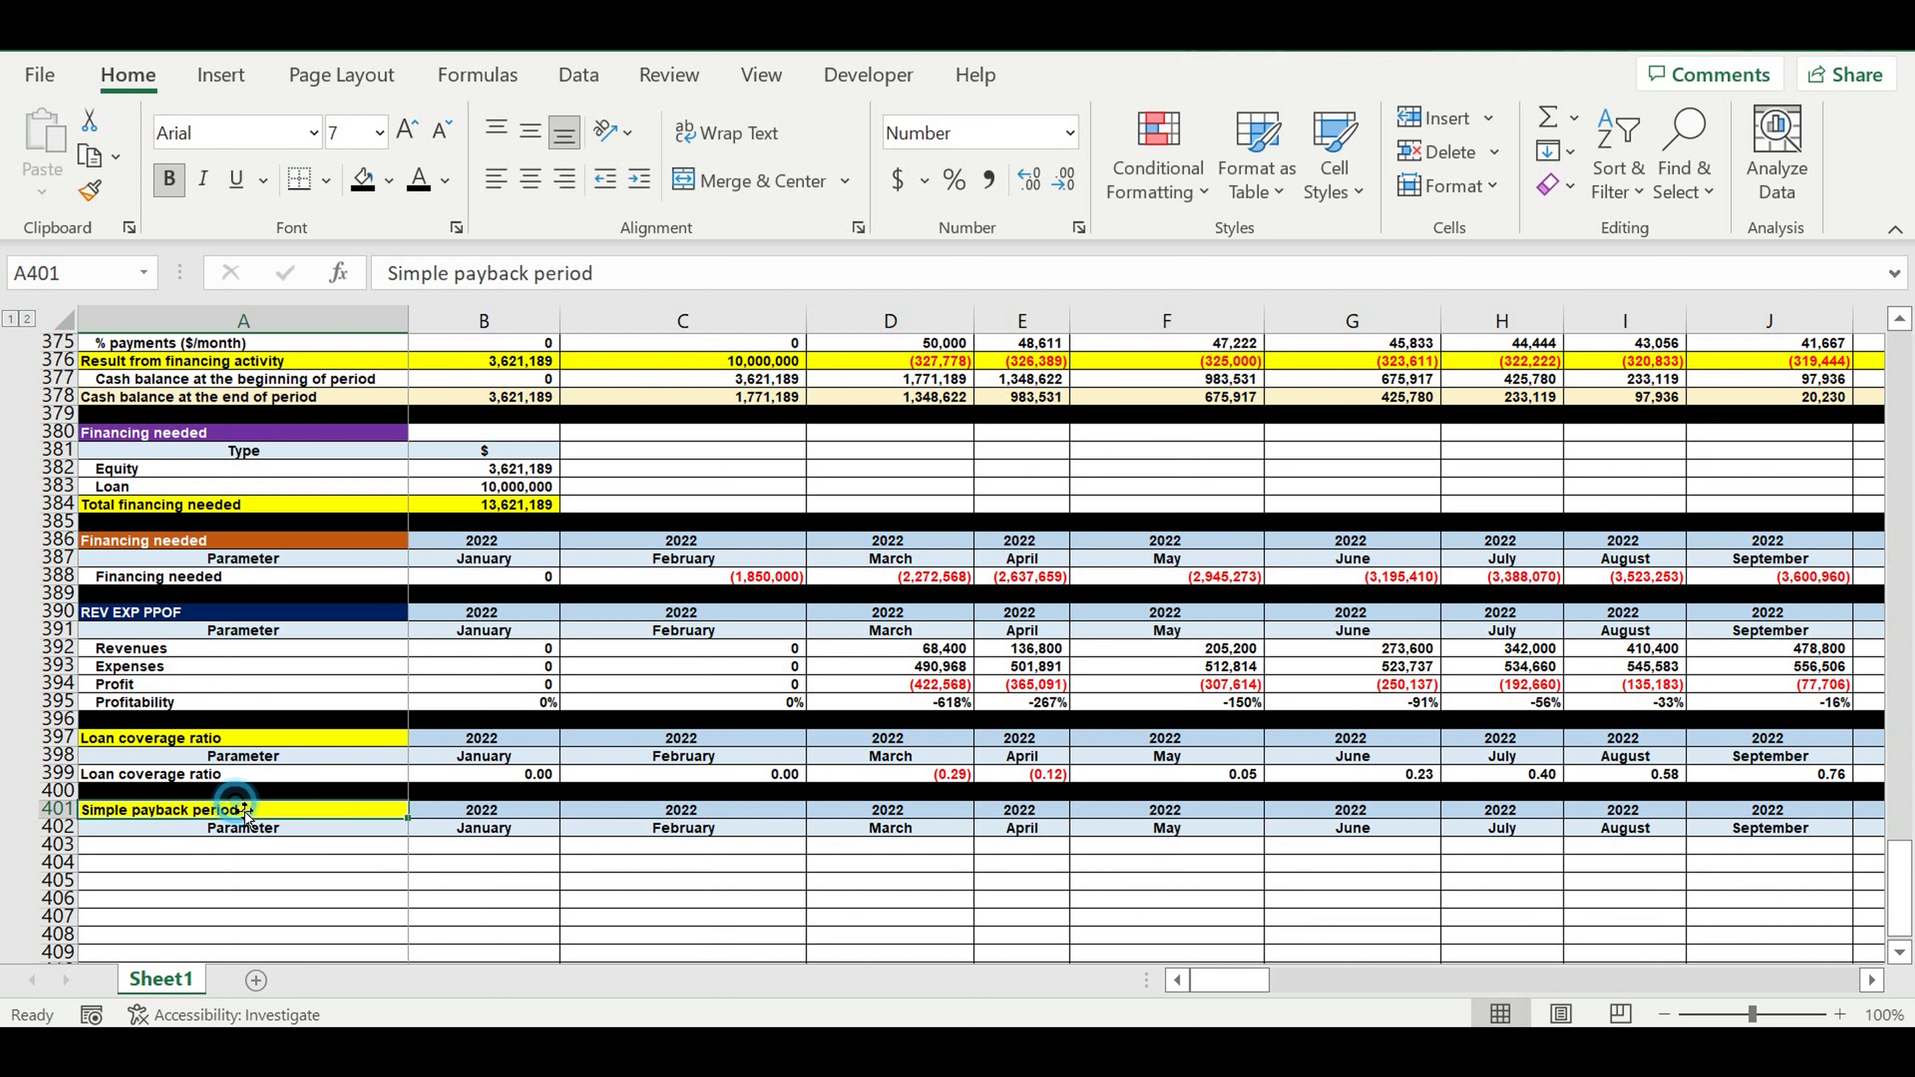
click(389, 181)
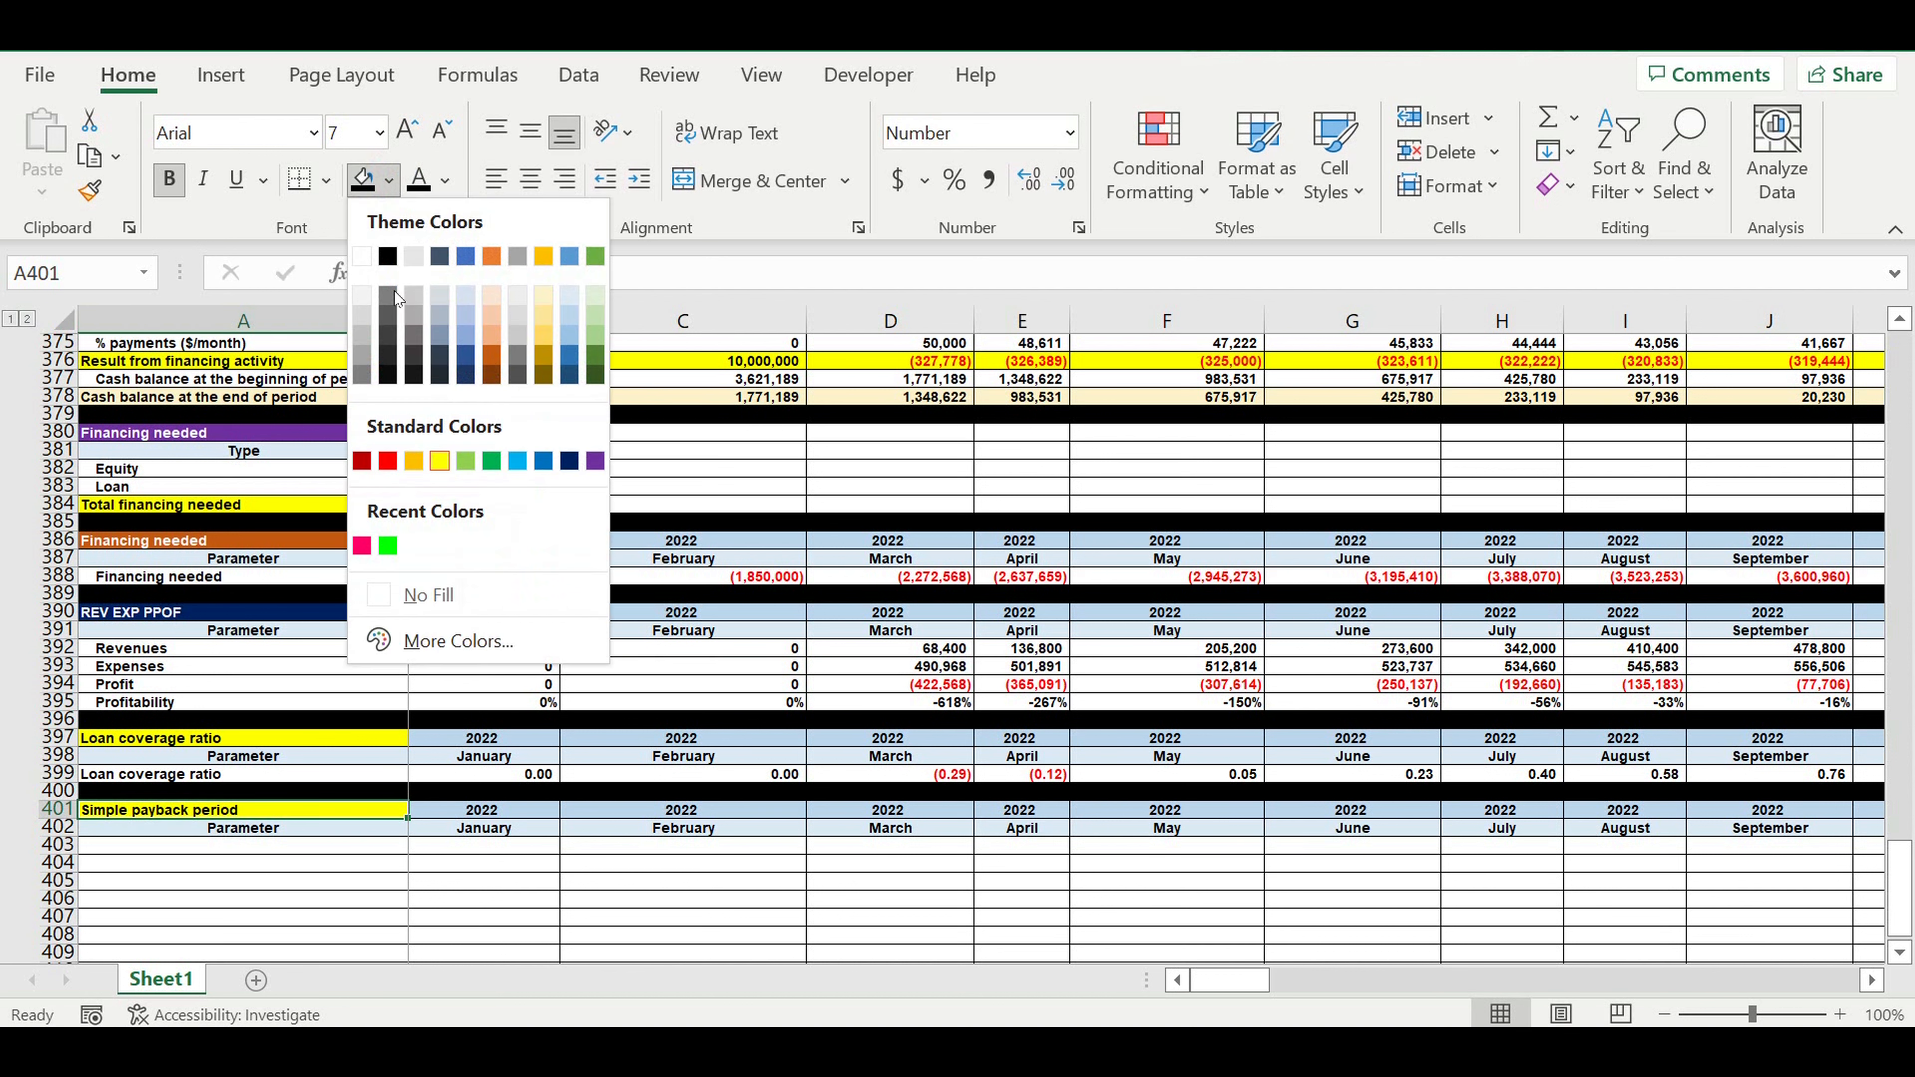
click(362, 545)
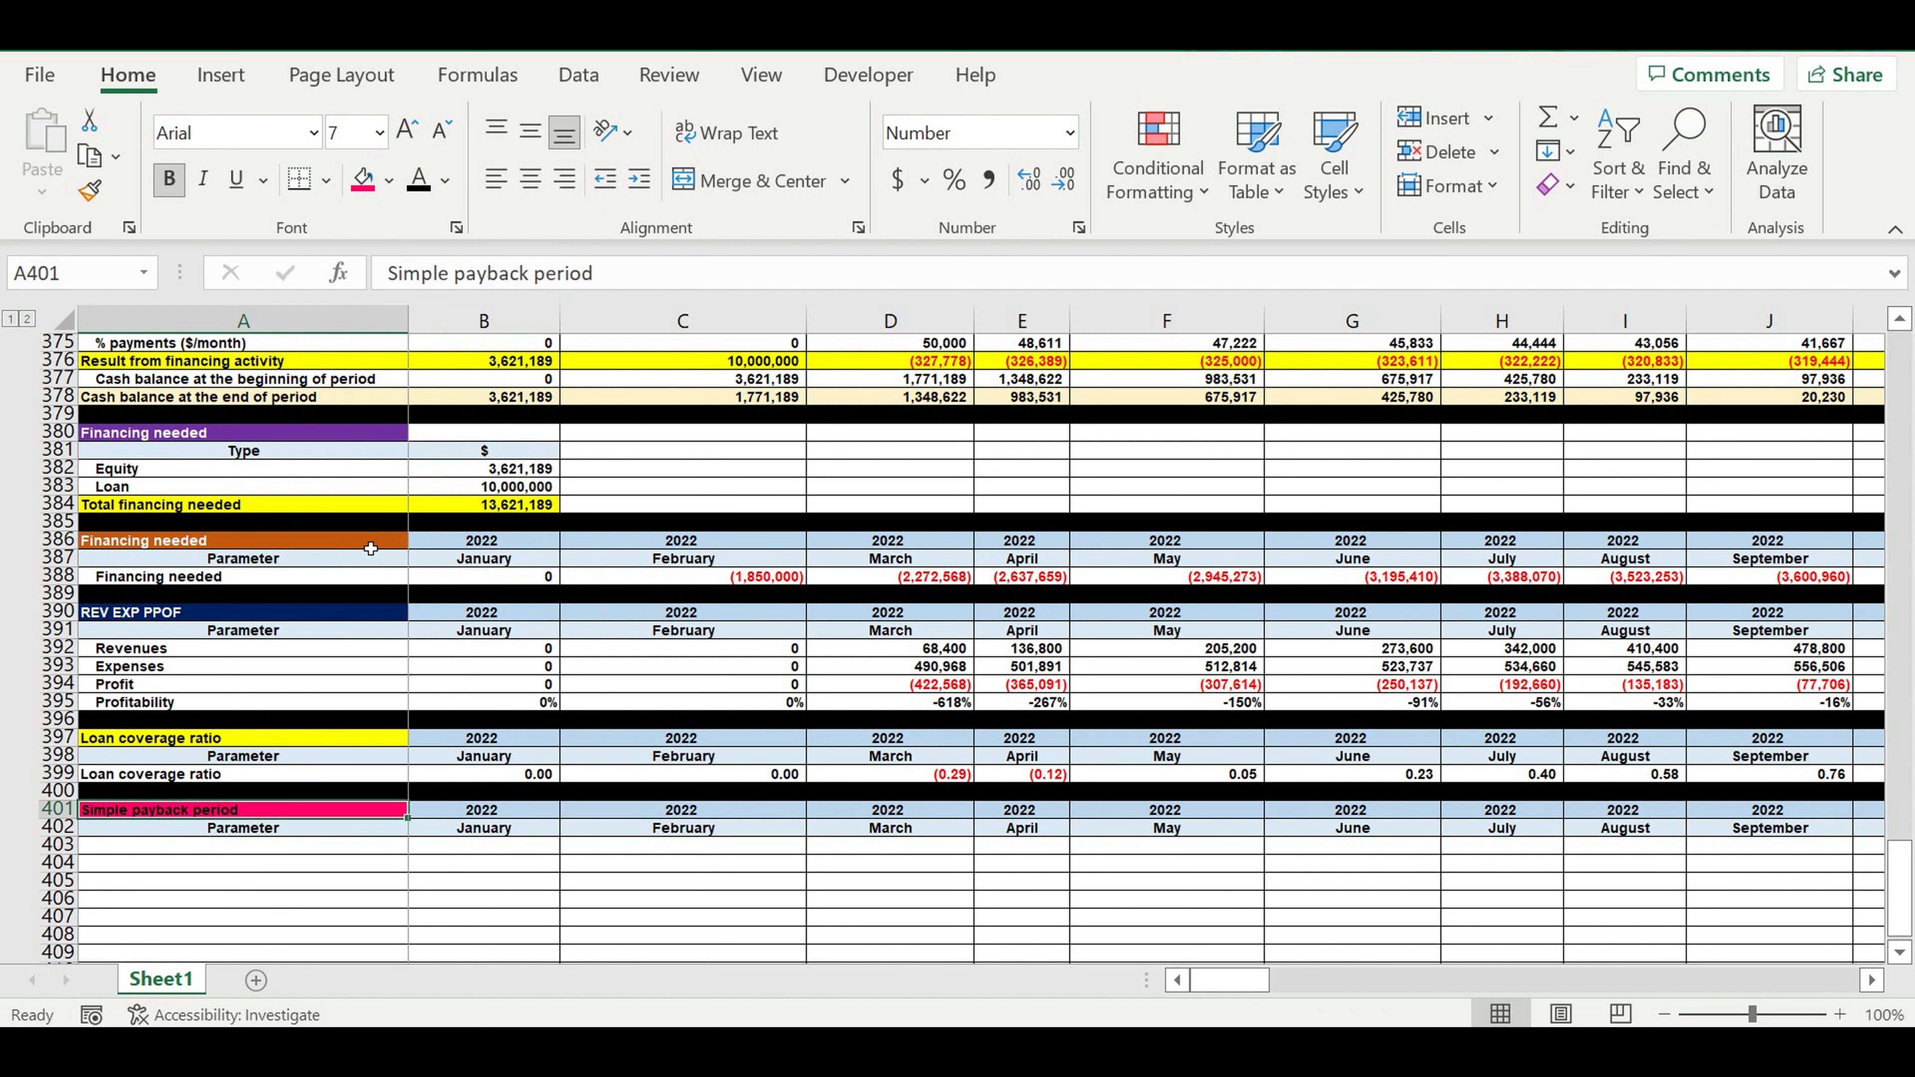
click(445, 188)
click(428, 300)
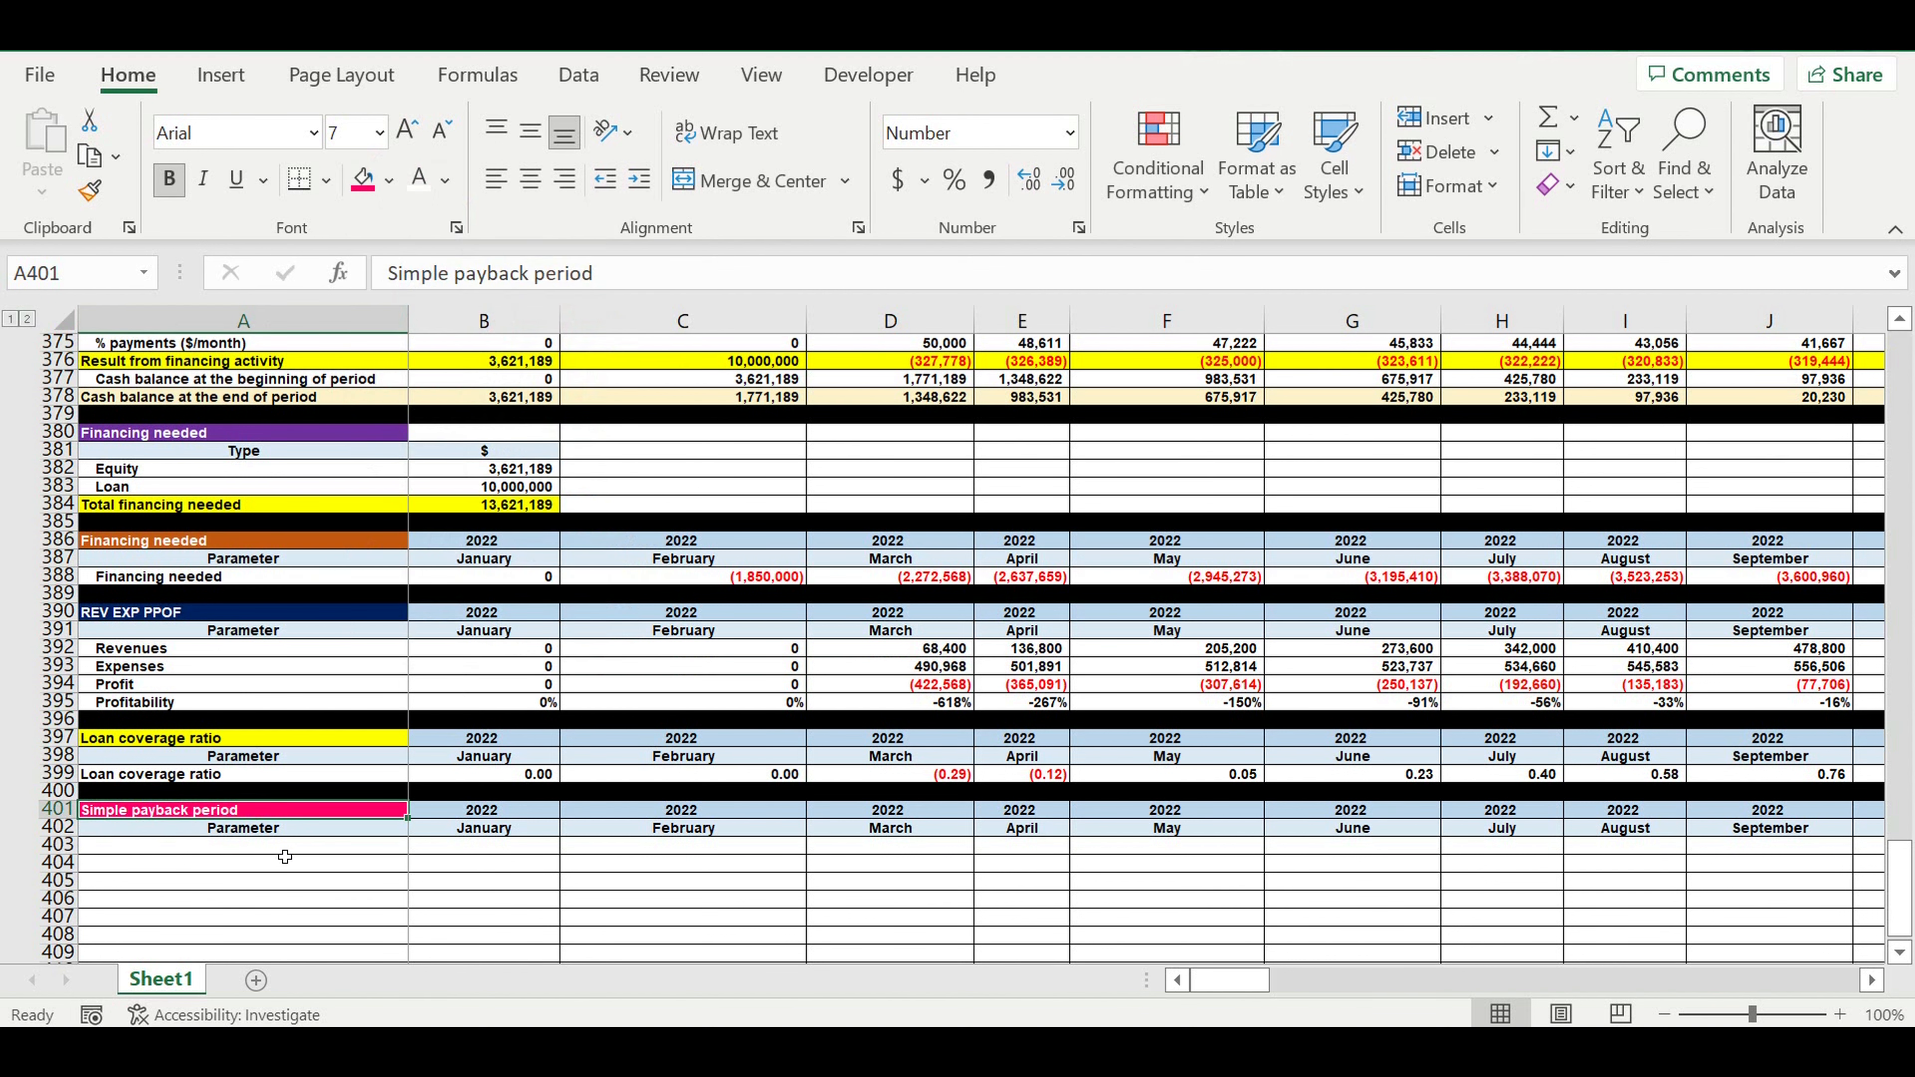
Label row 403 by linking A403 to the Simple payback period title in A401
click(303, 844)
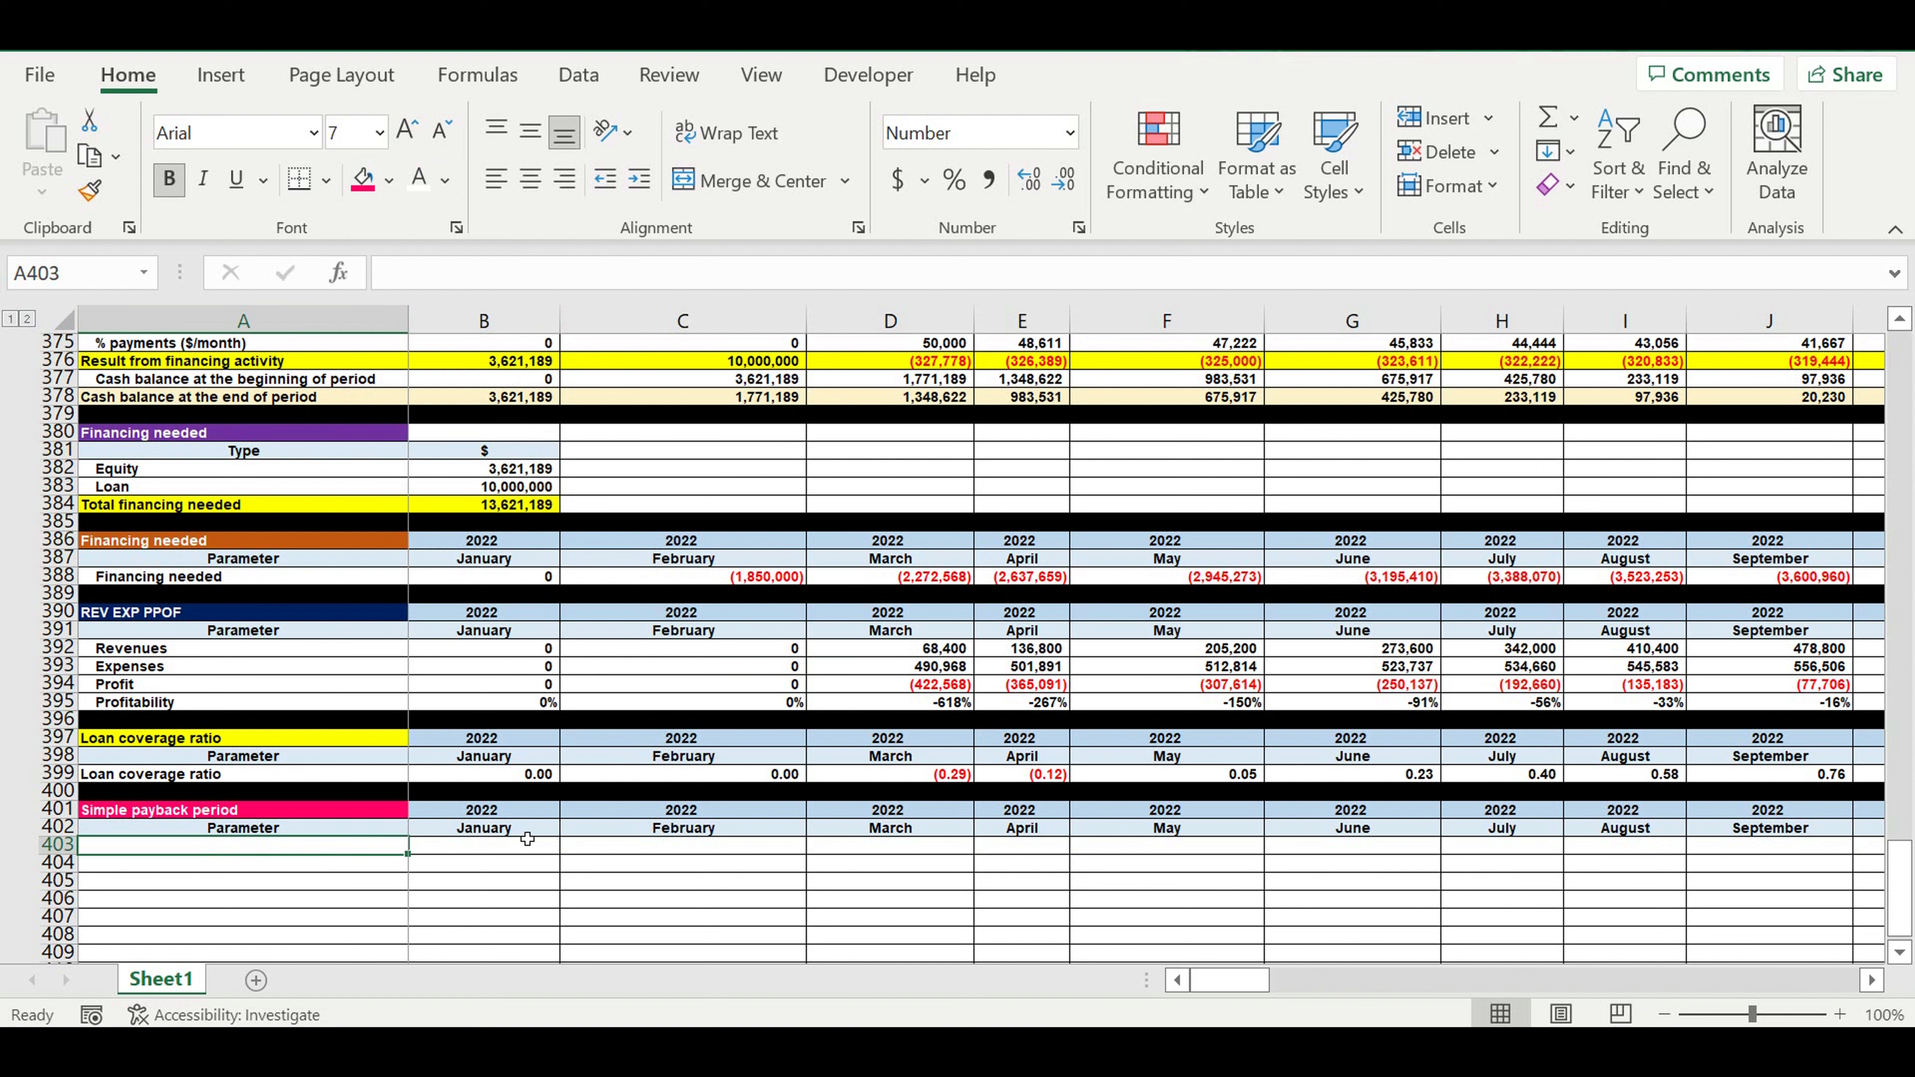
click(139, 813)
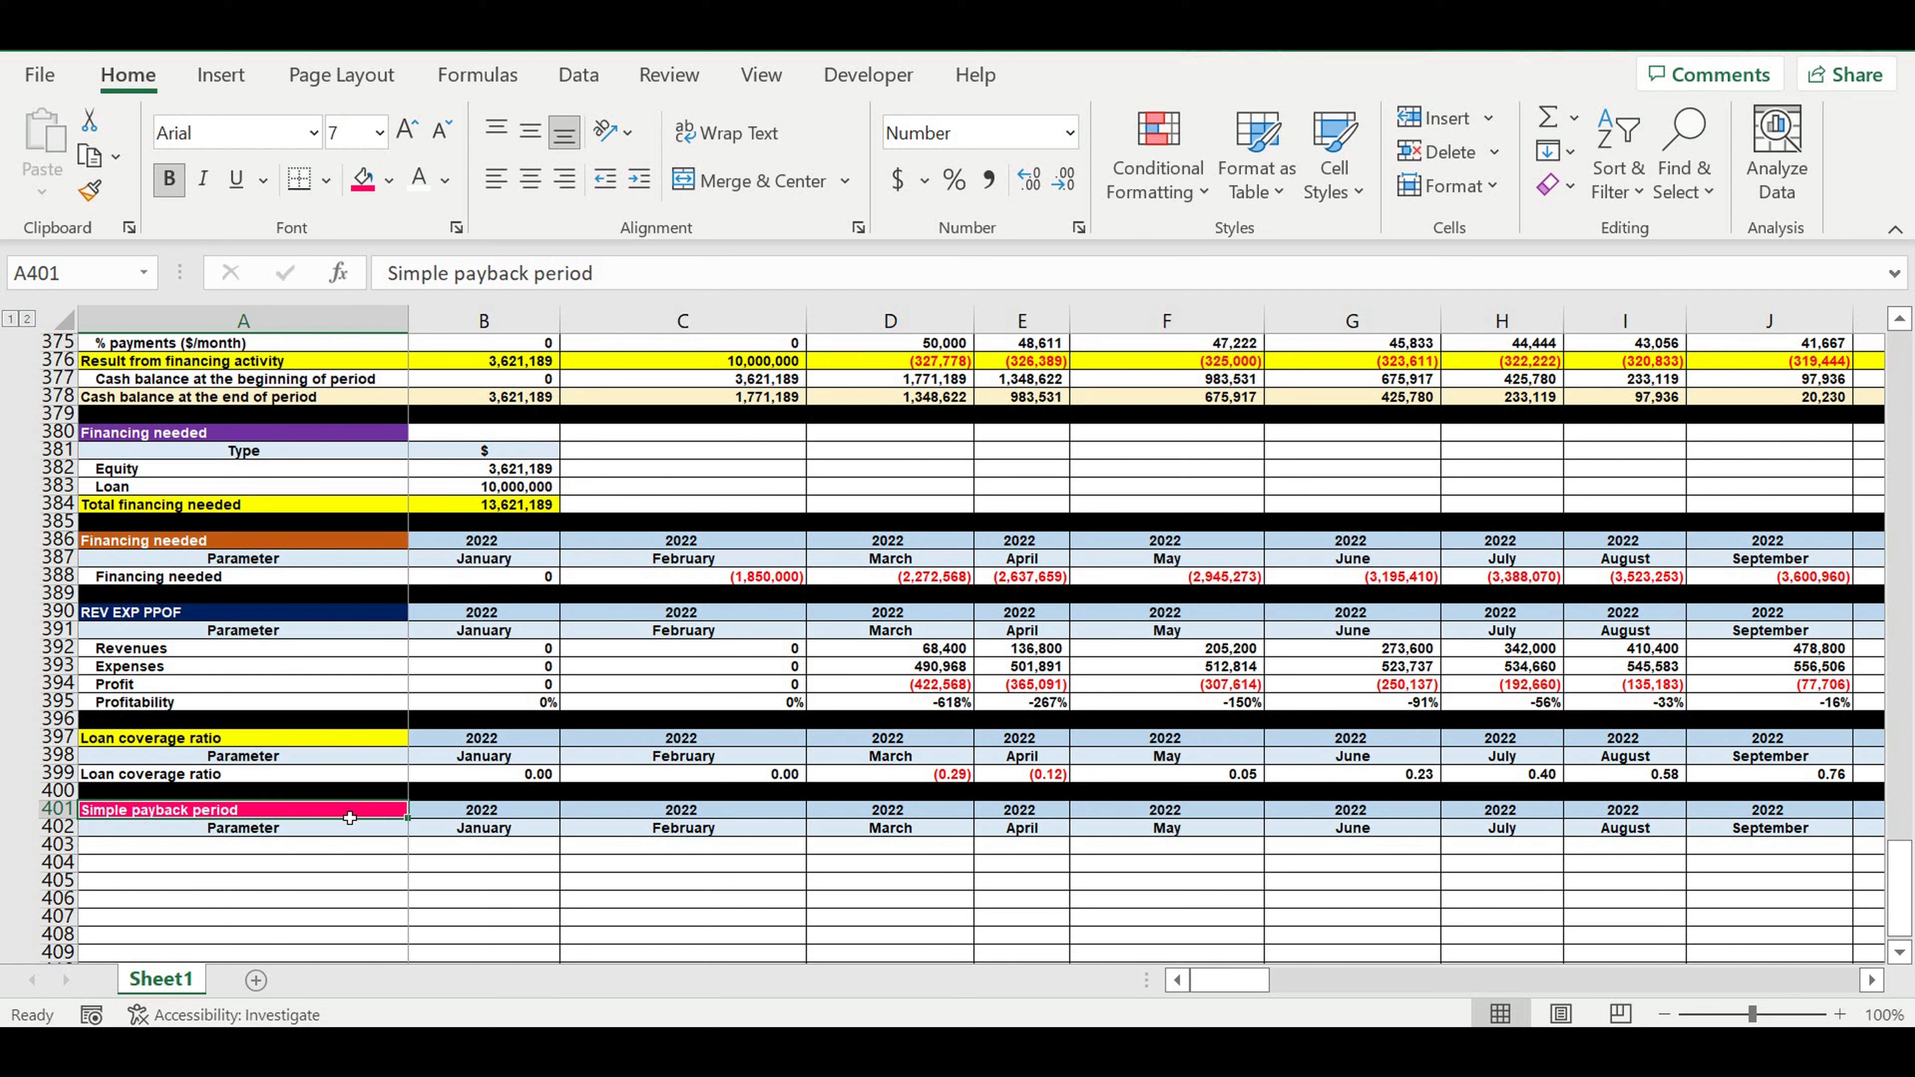
click(351, 848)
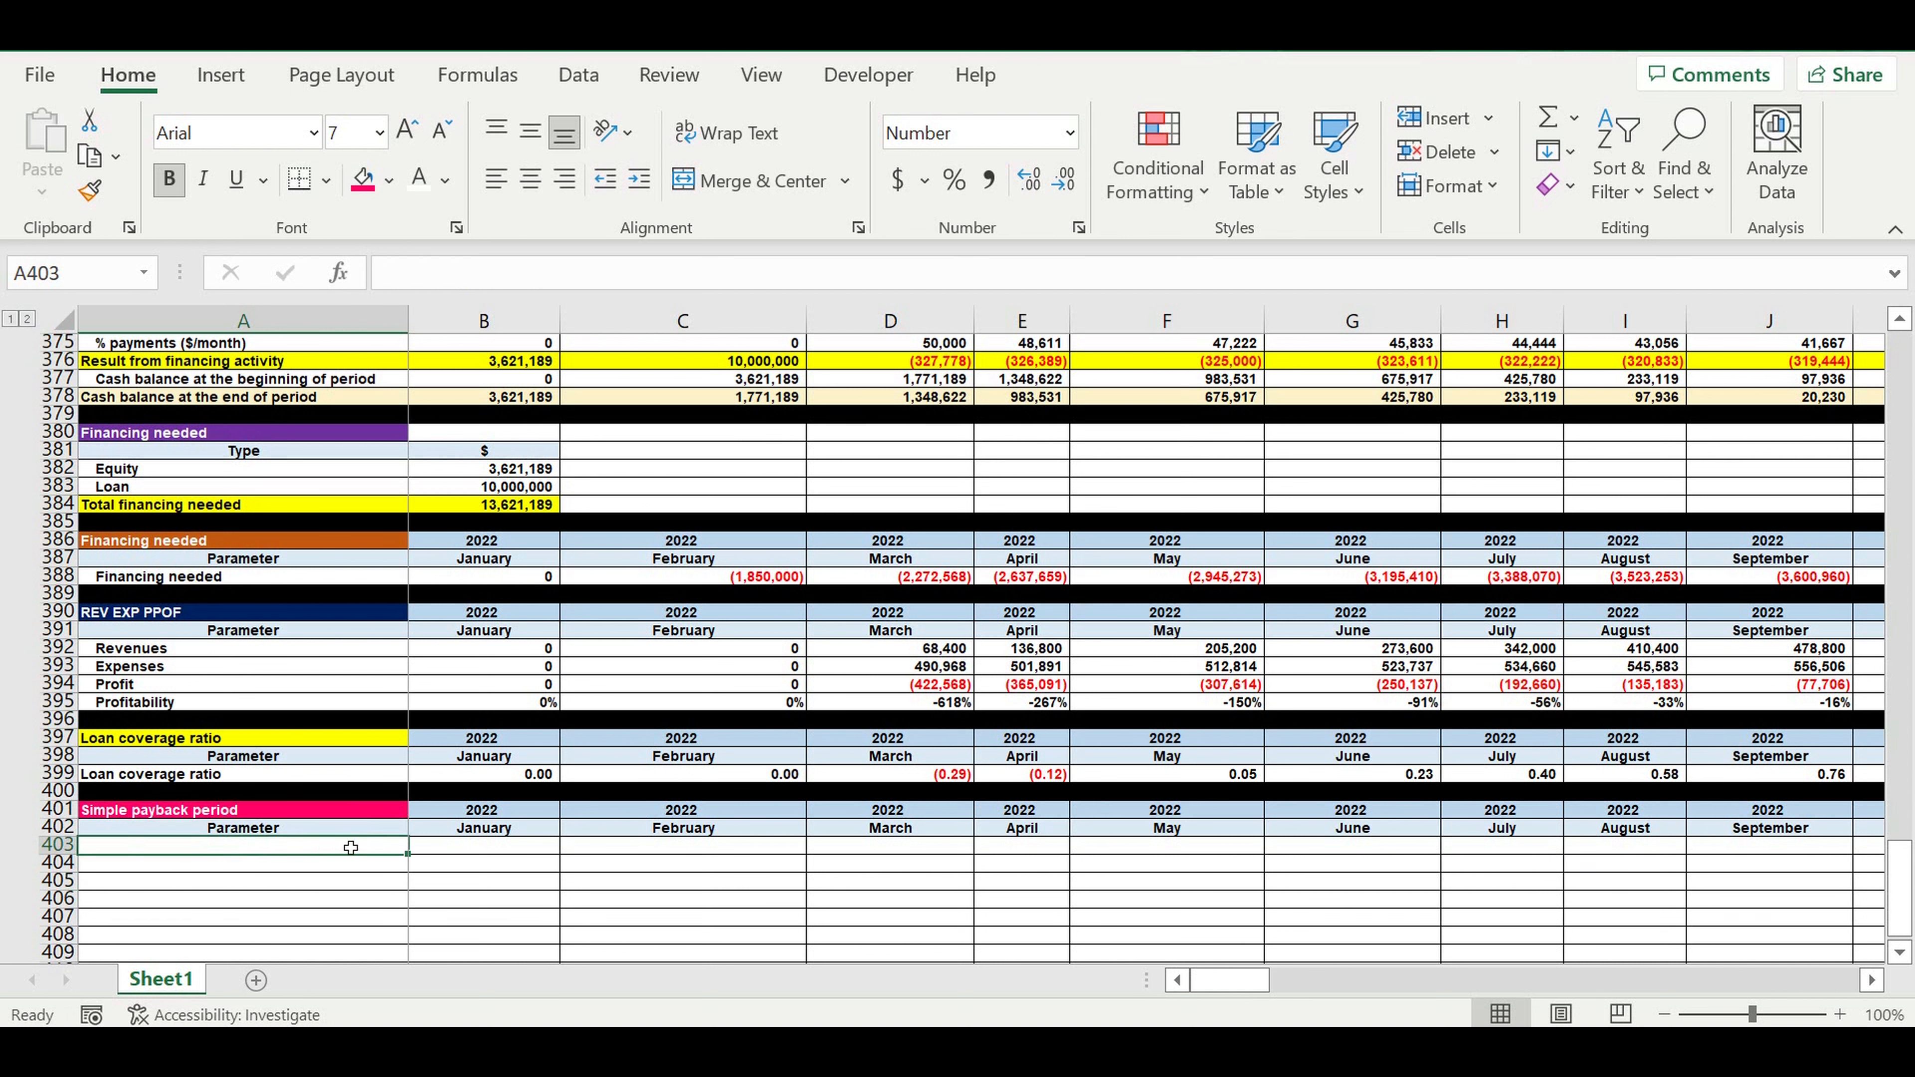
text(=)
click(253, 830)
click(248, 812)
key(Return)
click(360, 885)
Enter the January simple payback formula =B329+B371-B374-B375 in B403, combining operating and investment results less principal and interest payments
click(462, 845)
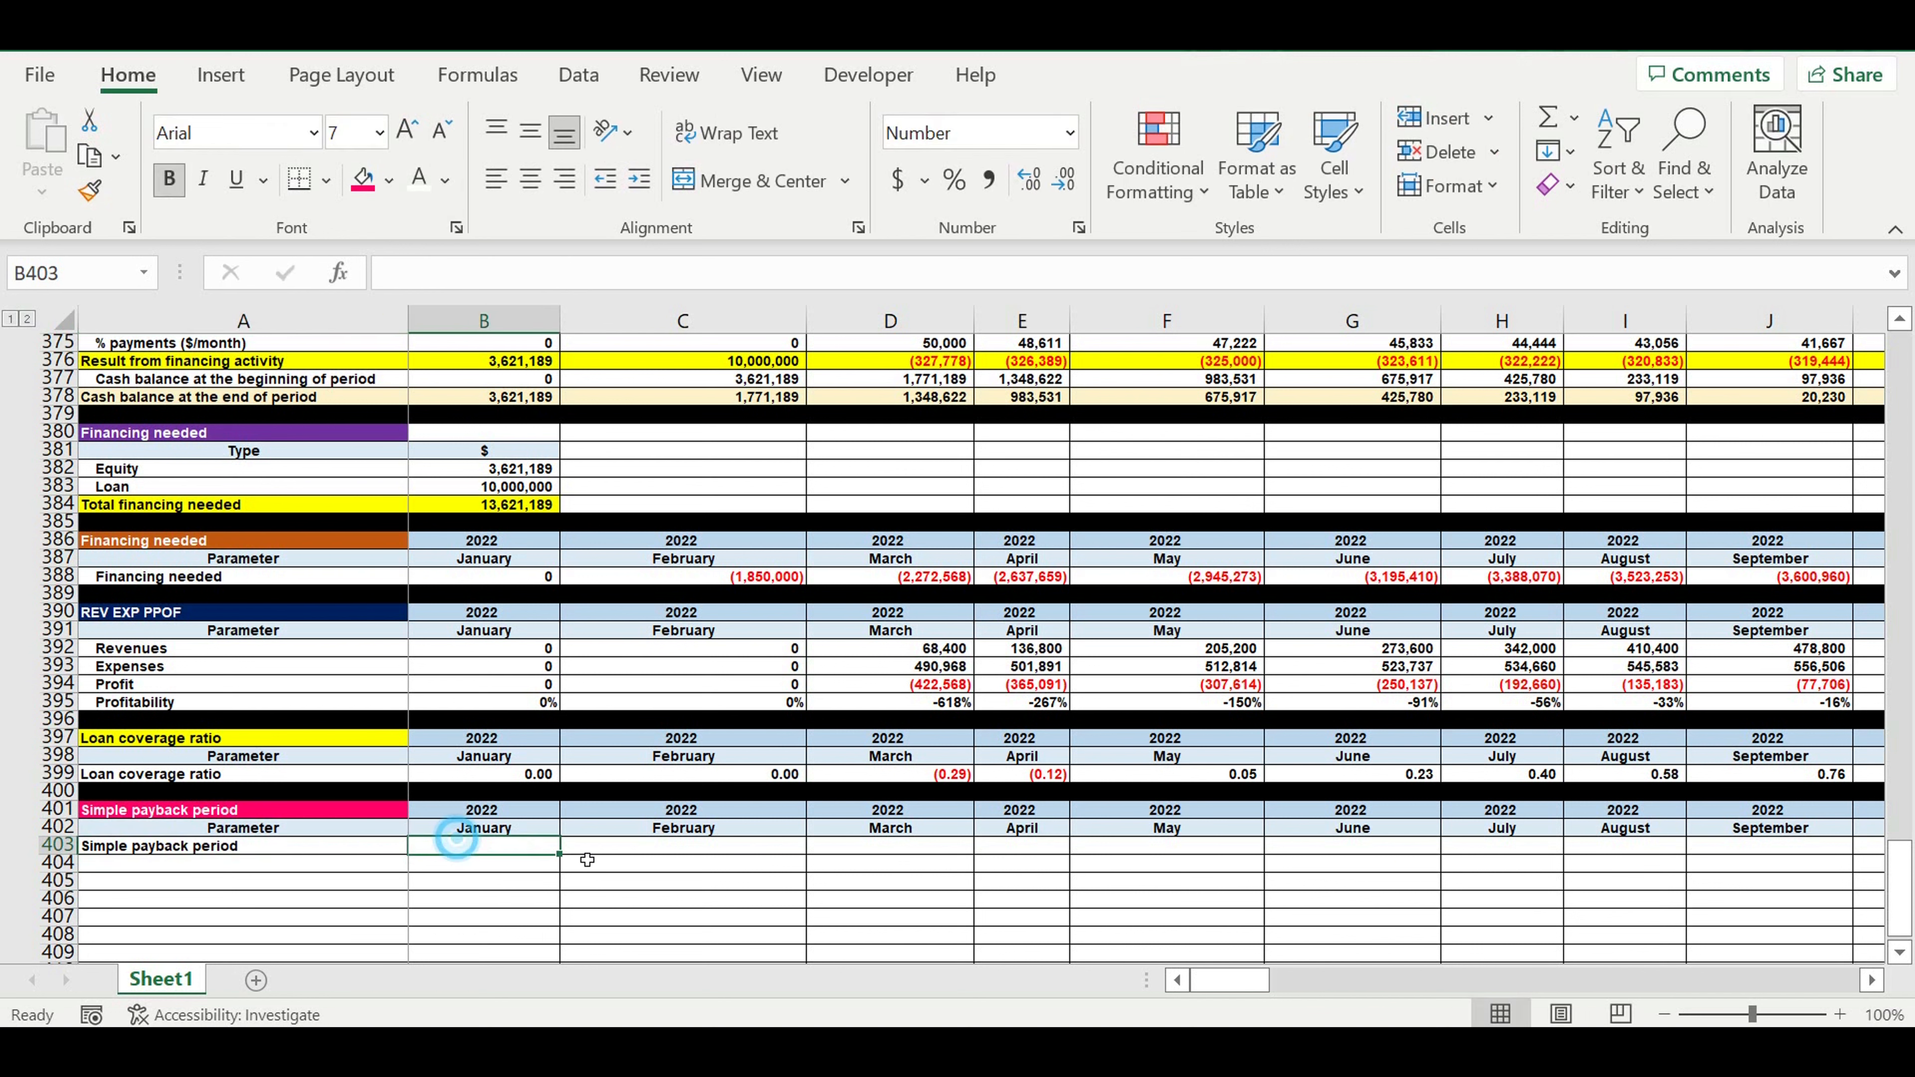
text(=)
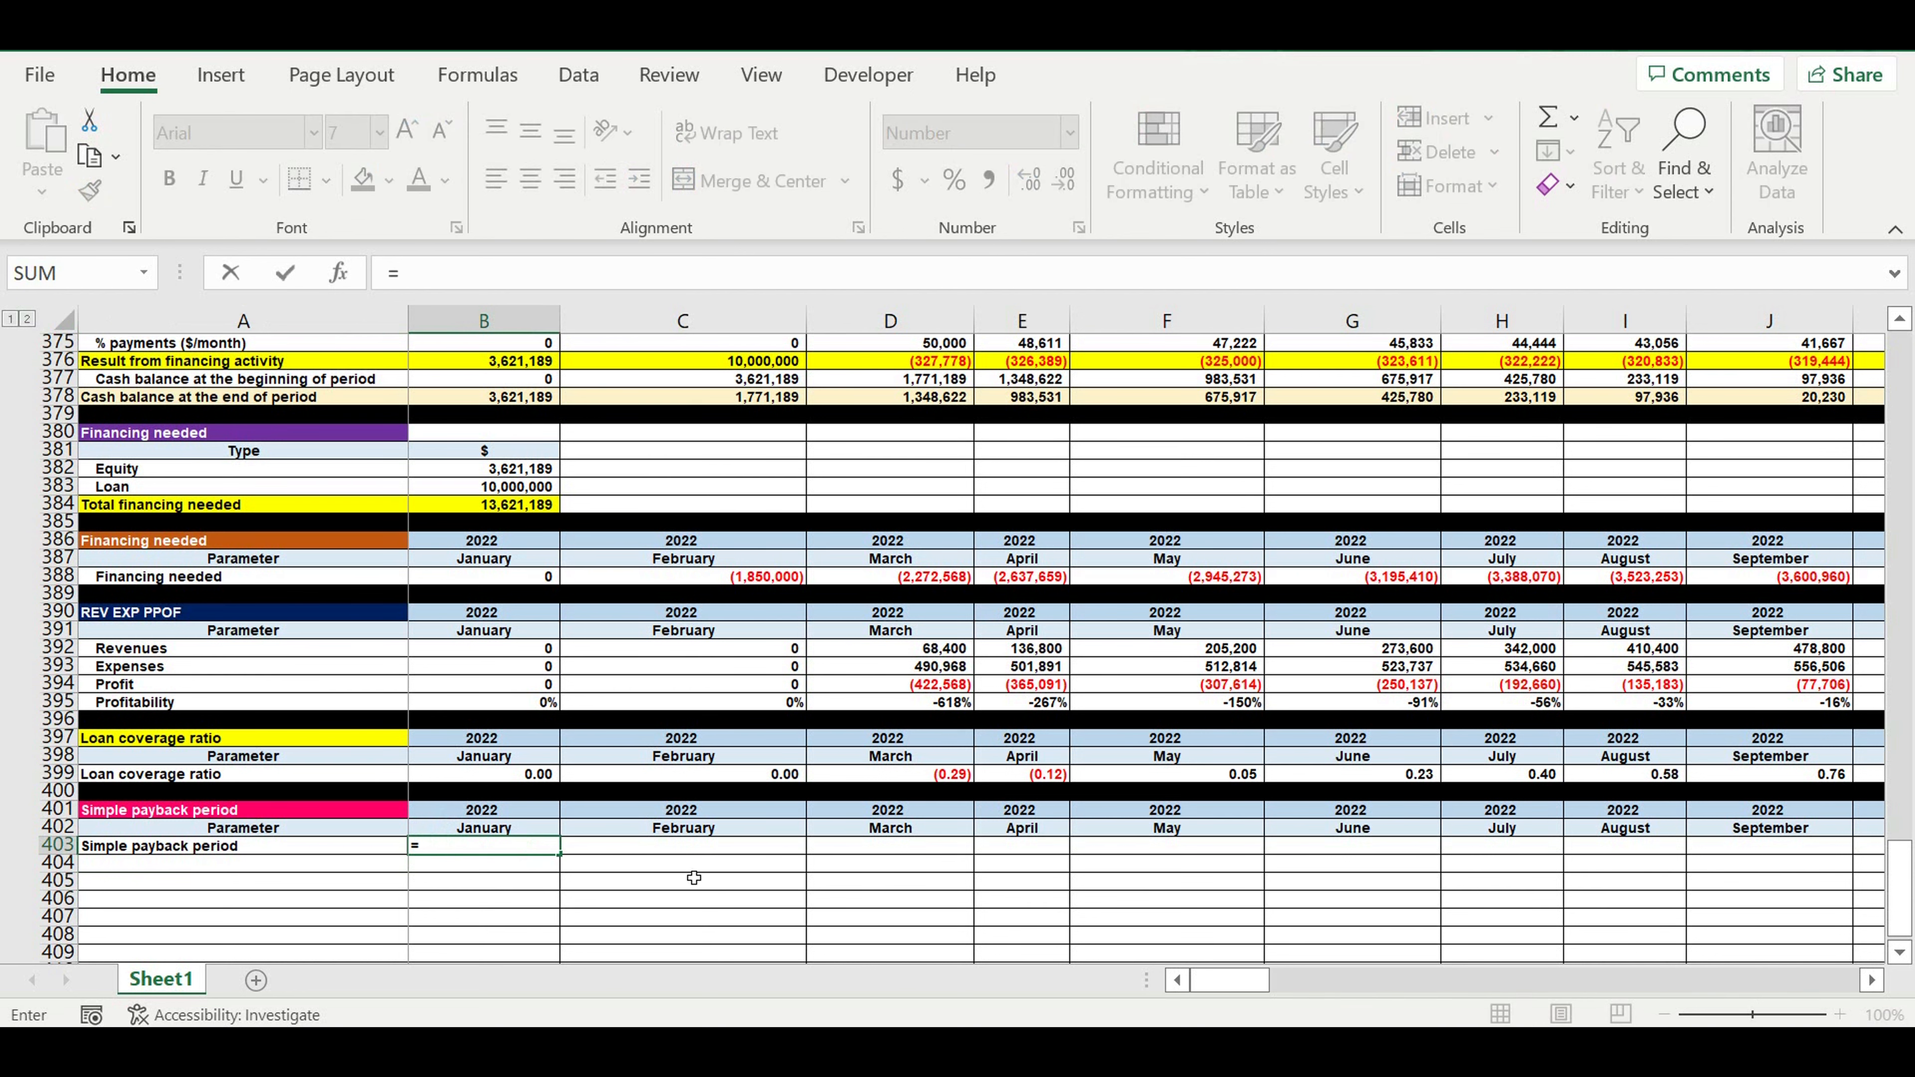
scroll(682, 878, up, 8)
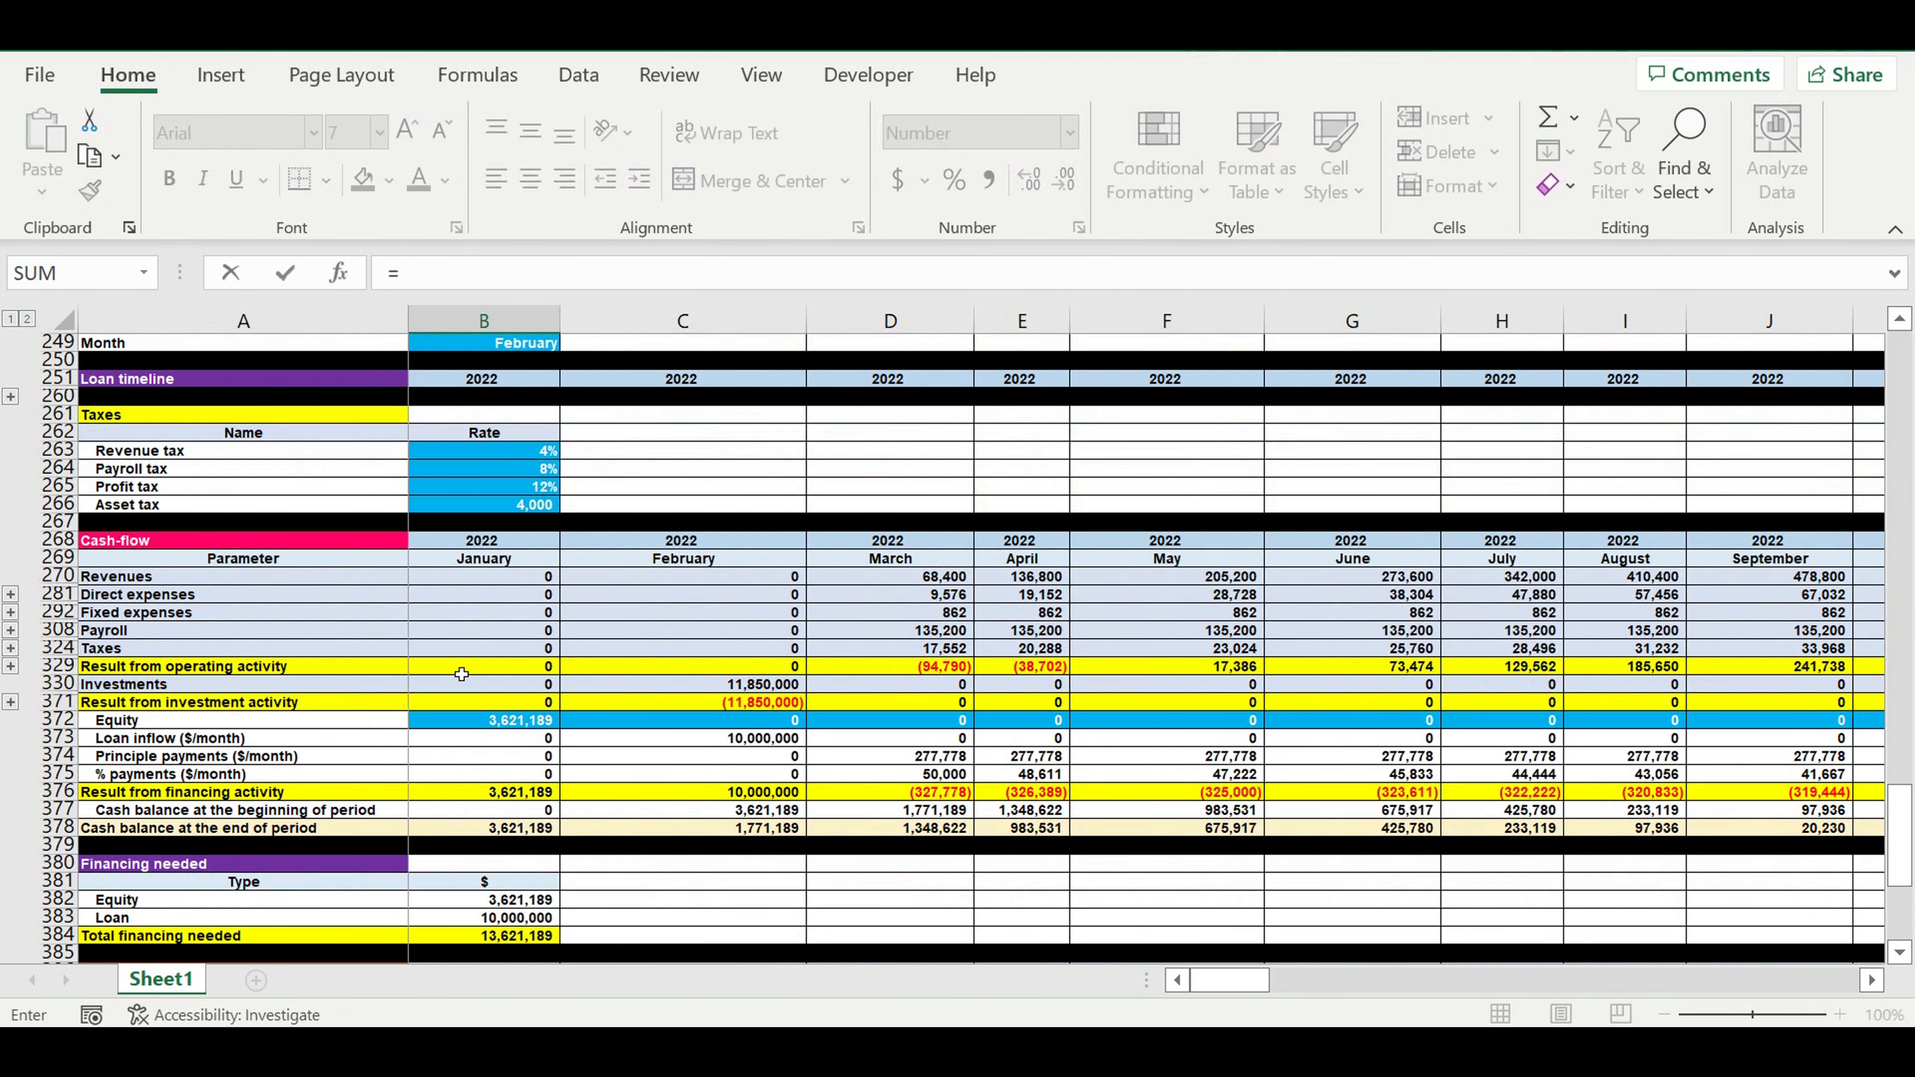
click(462, 671)
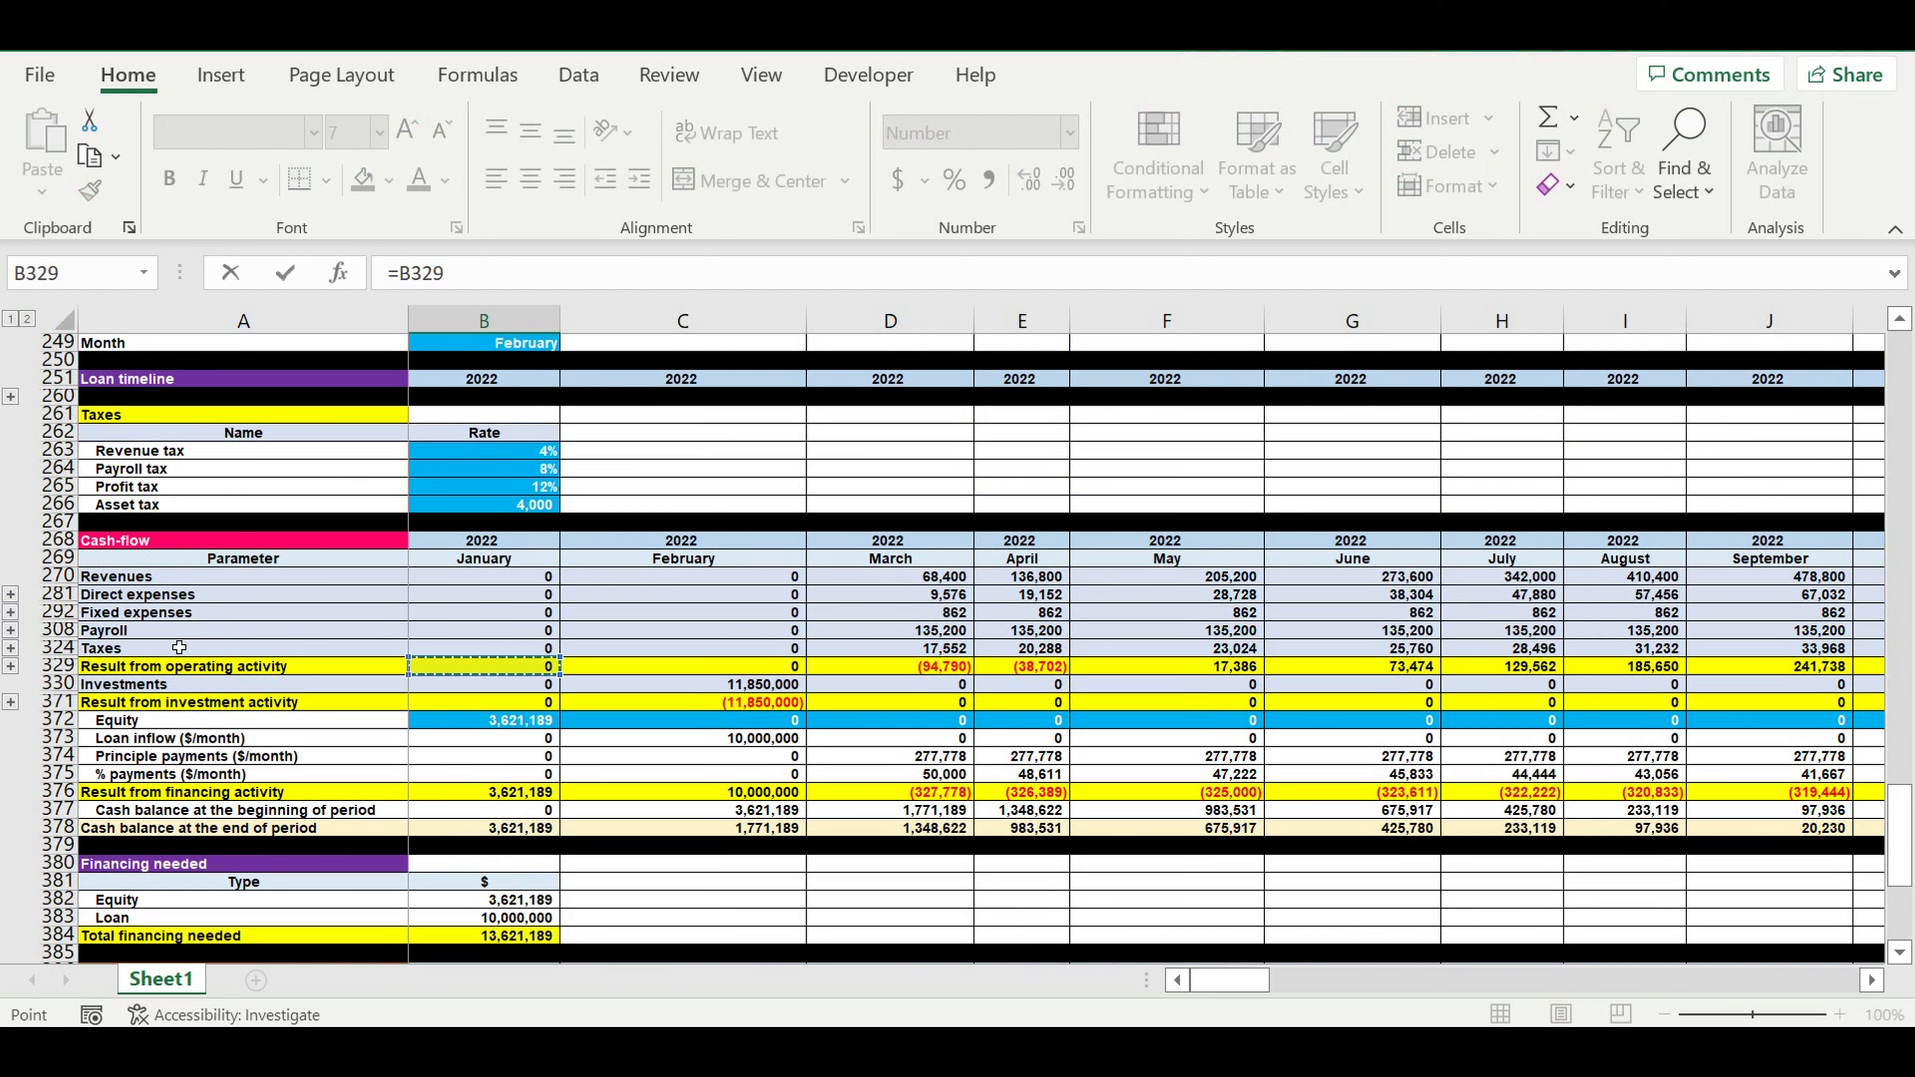
click(486, 272)
text(+)
click(486, 704)
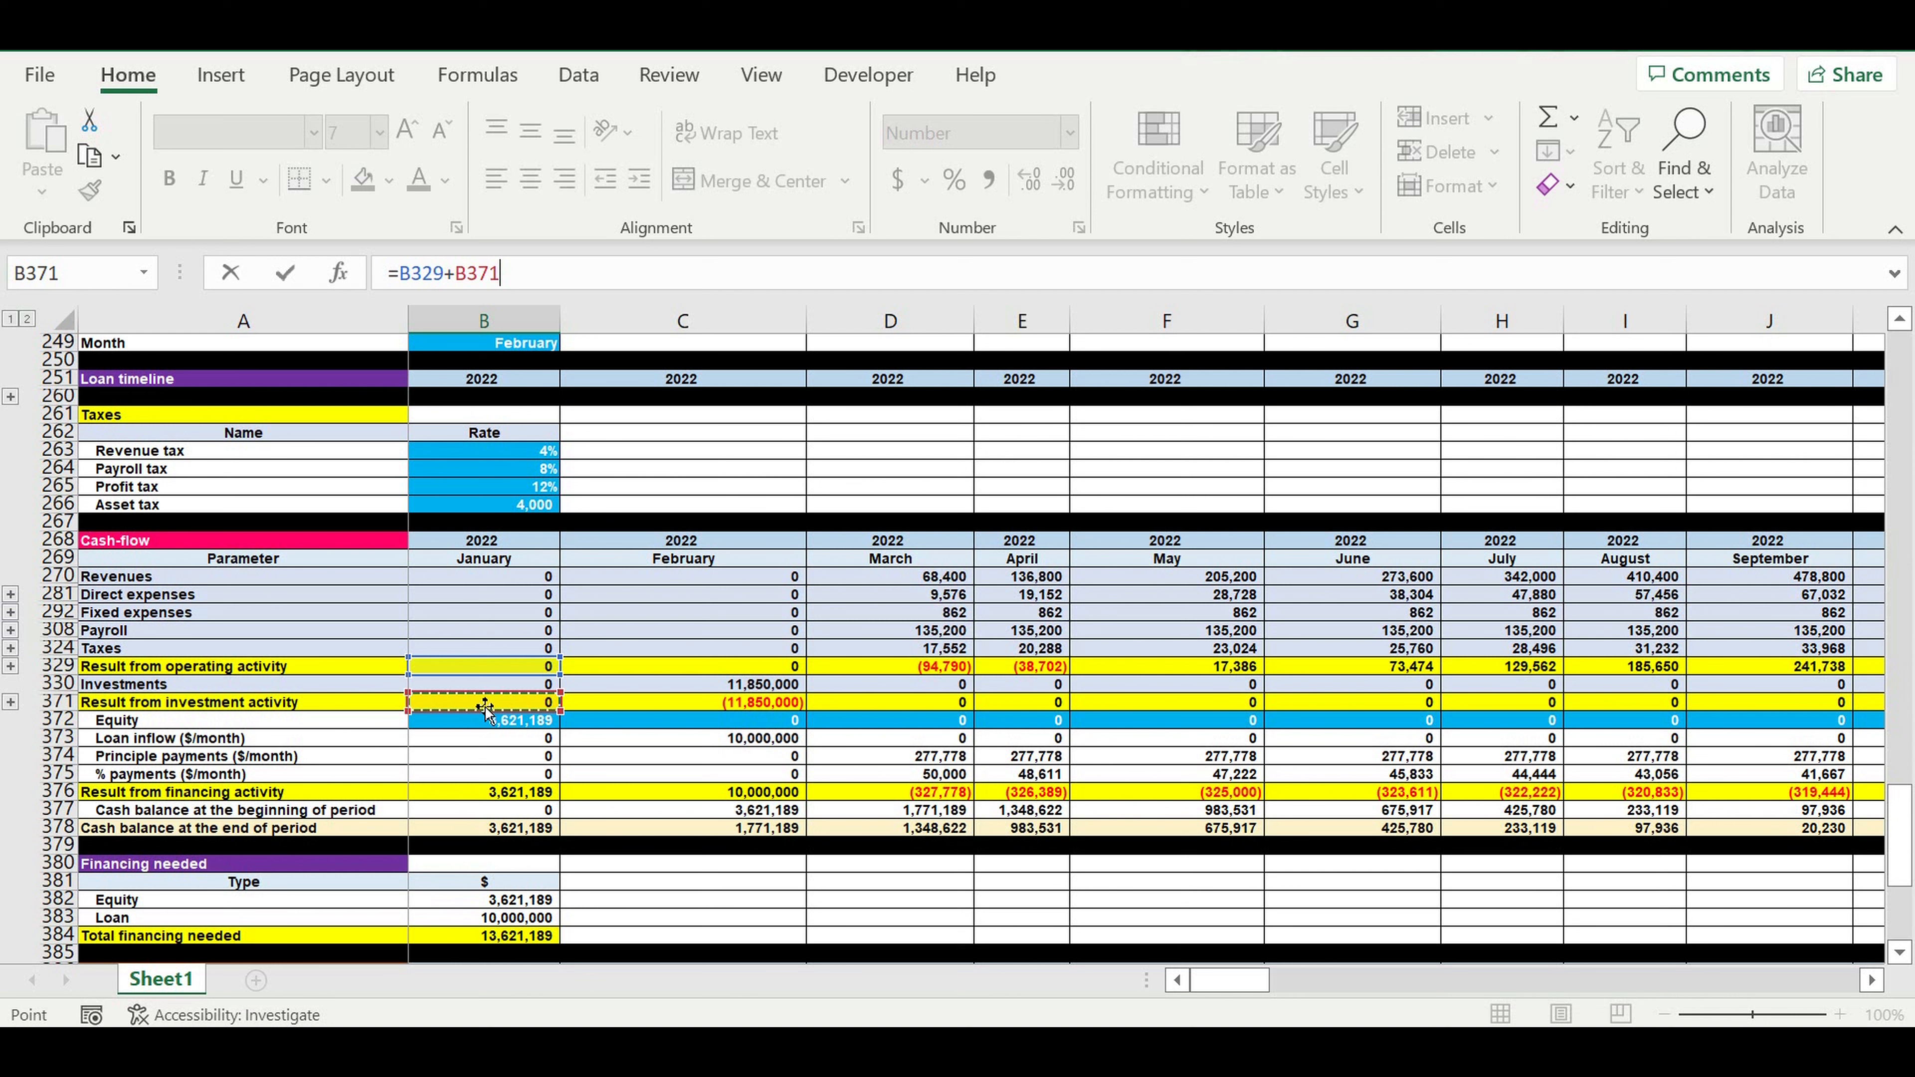
text(-)
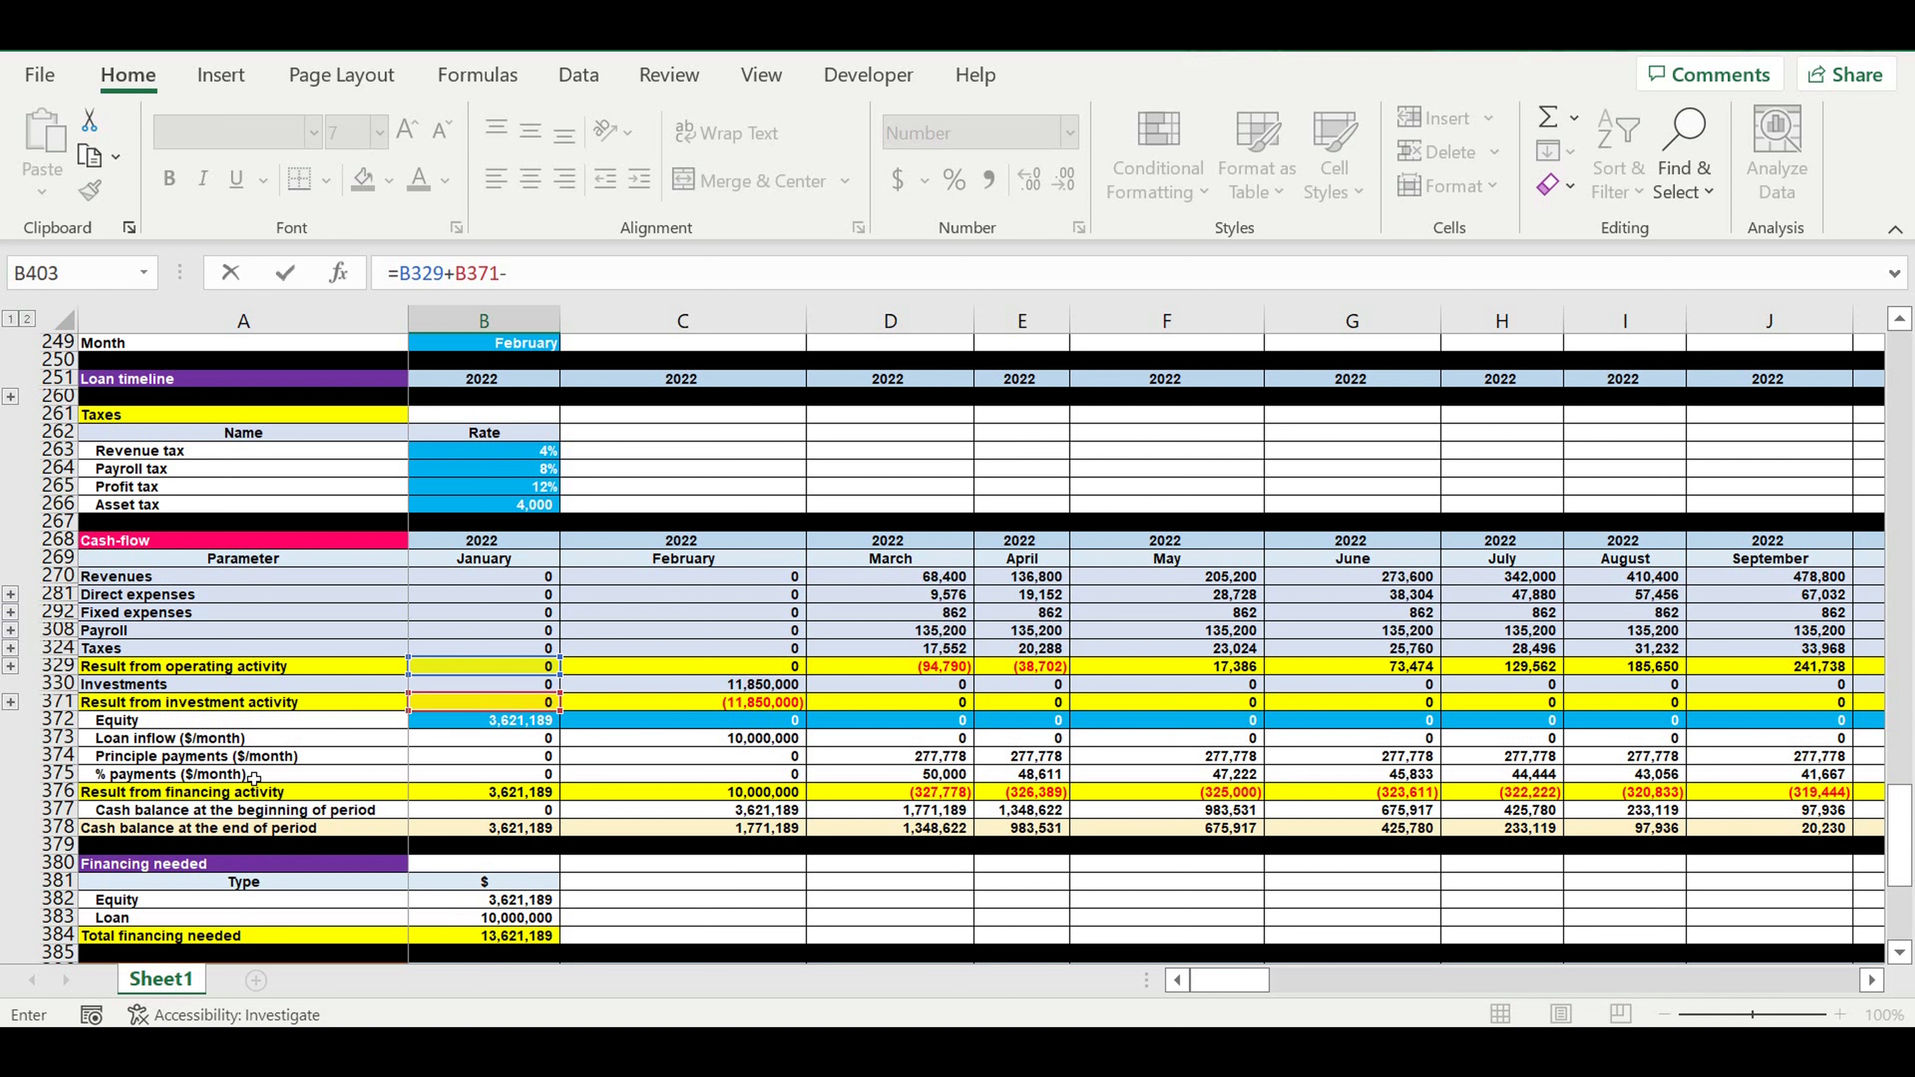
click(469, 758)
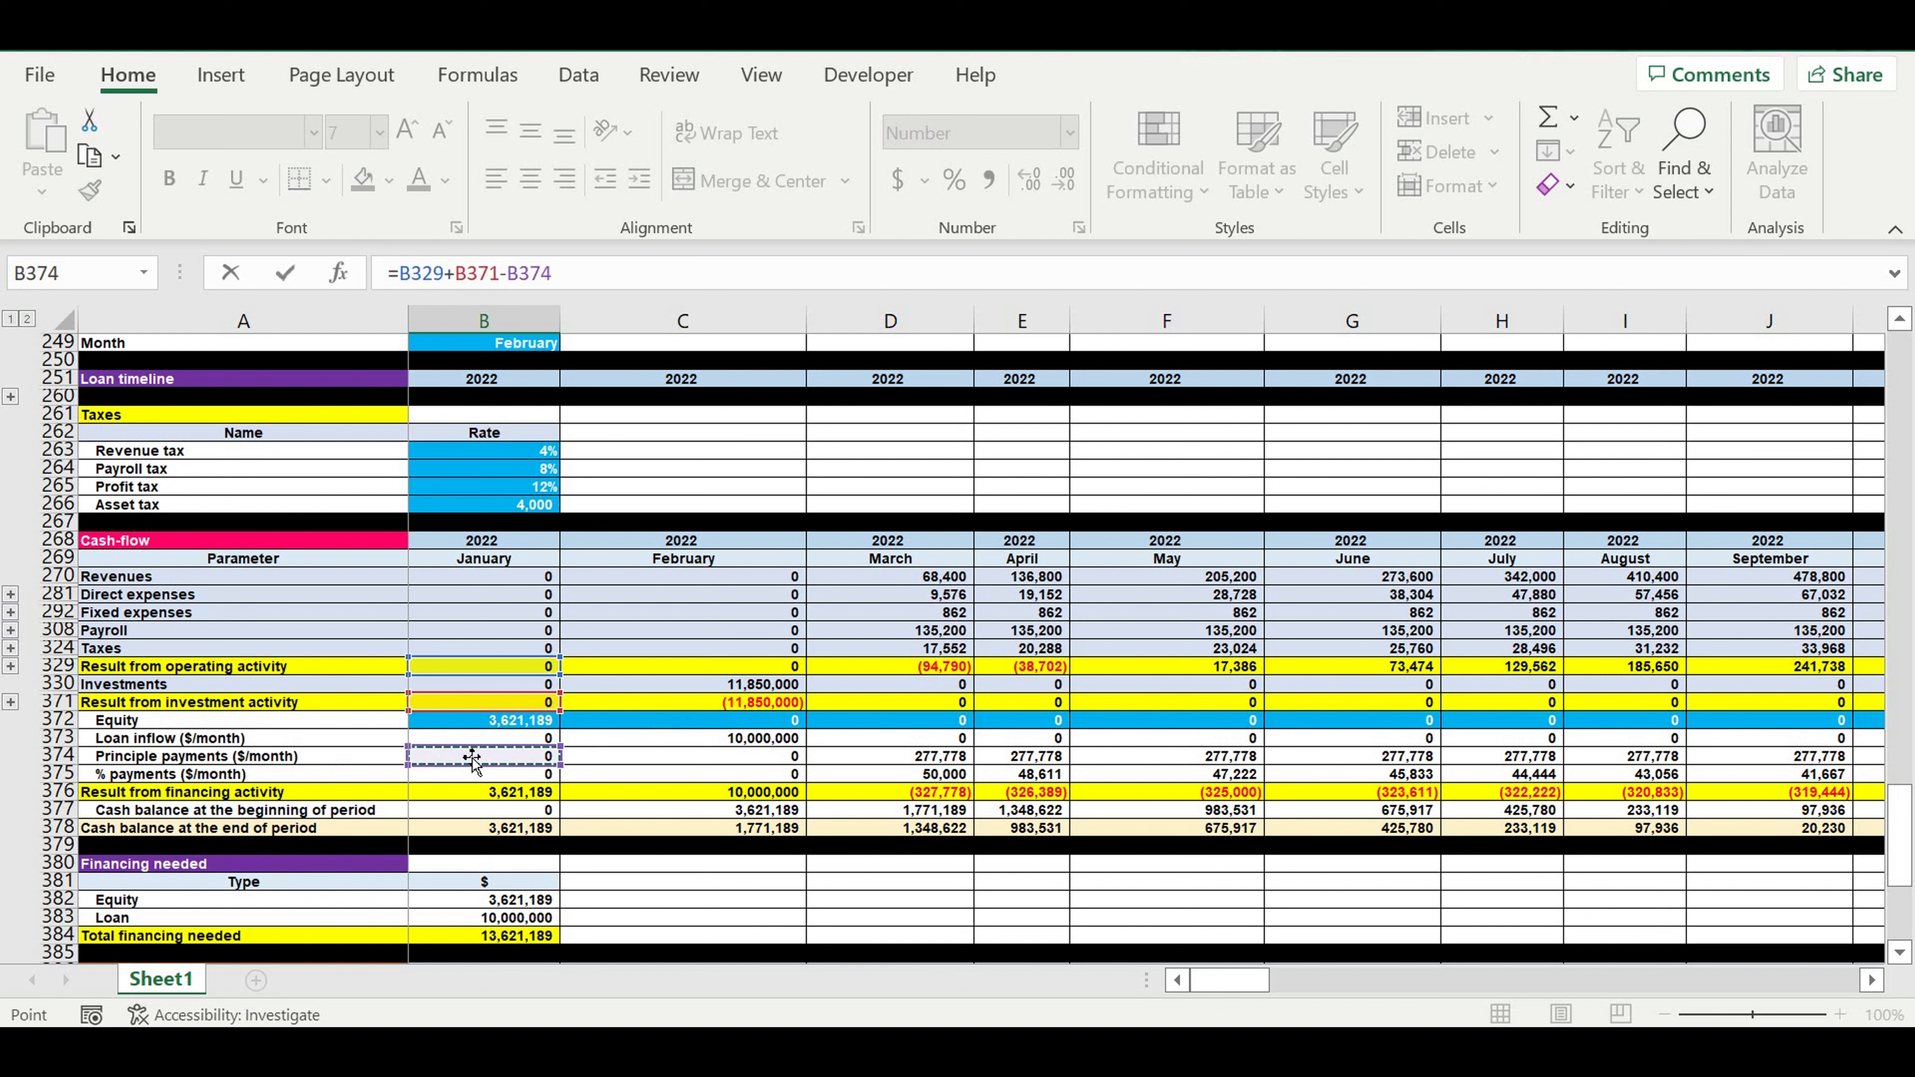
text(-)
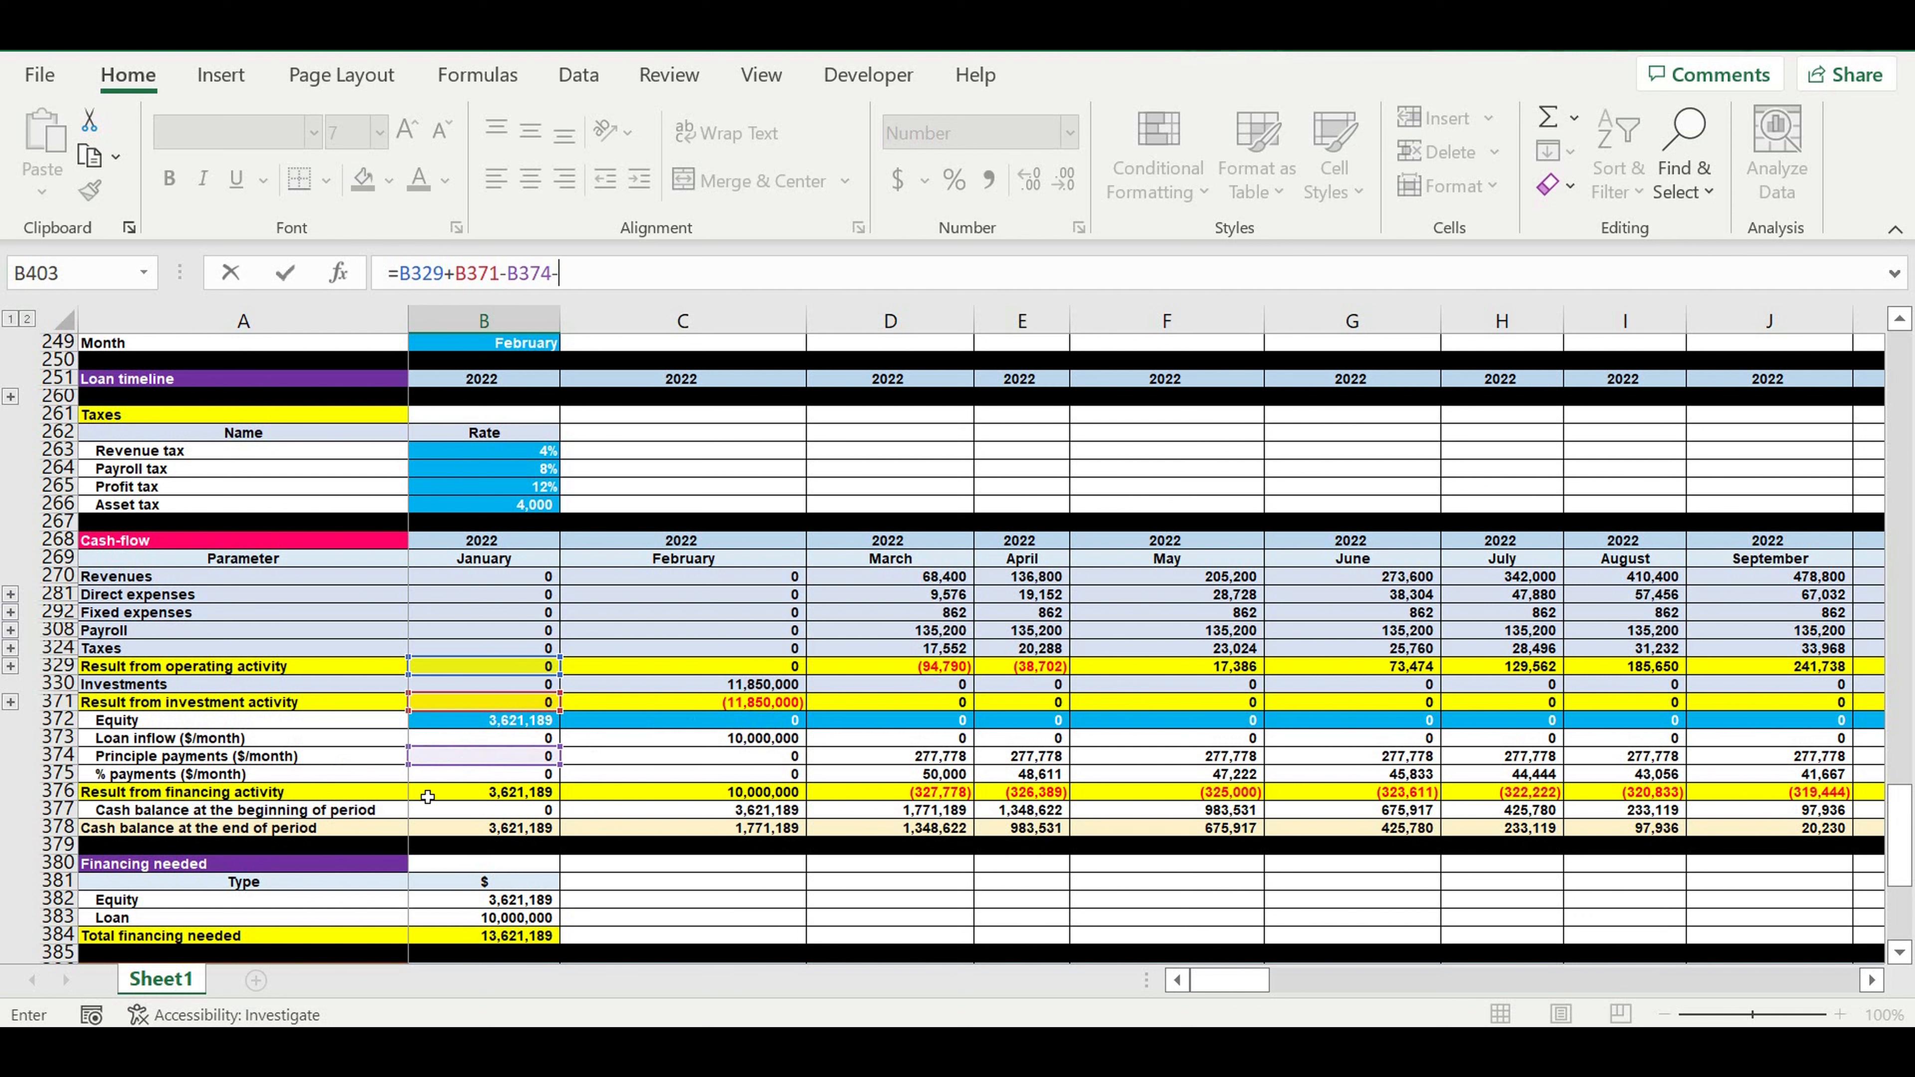
click(493, 778)
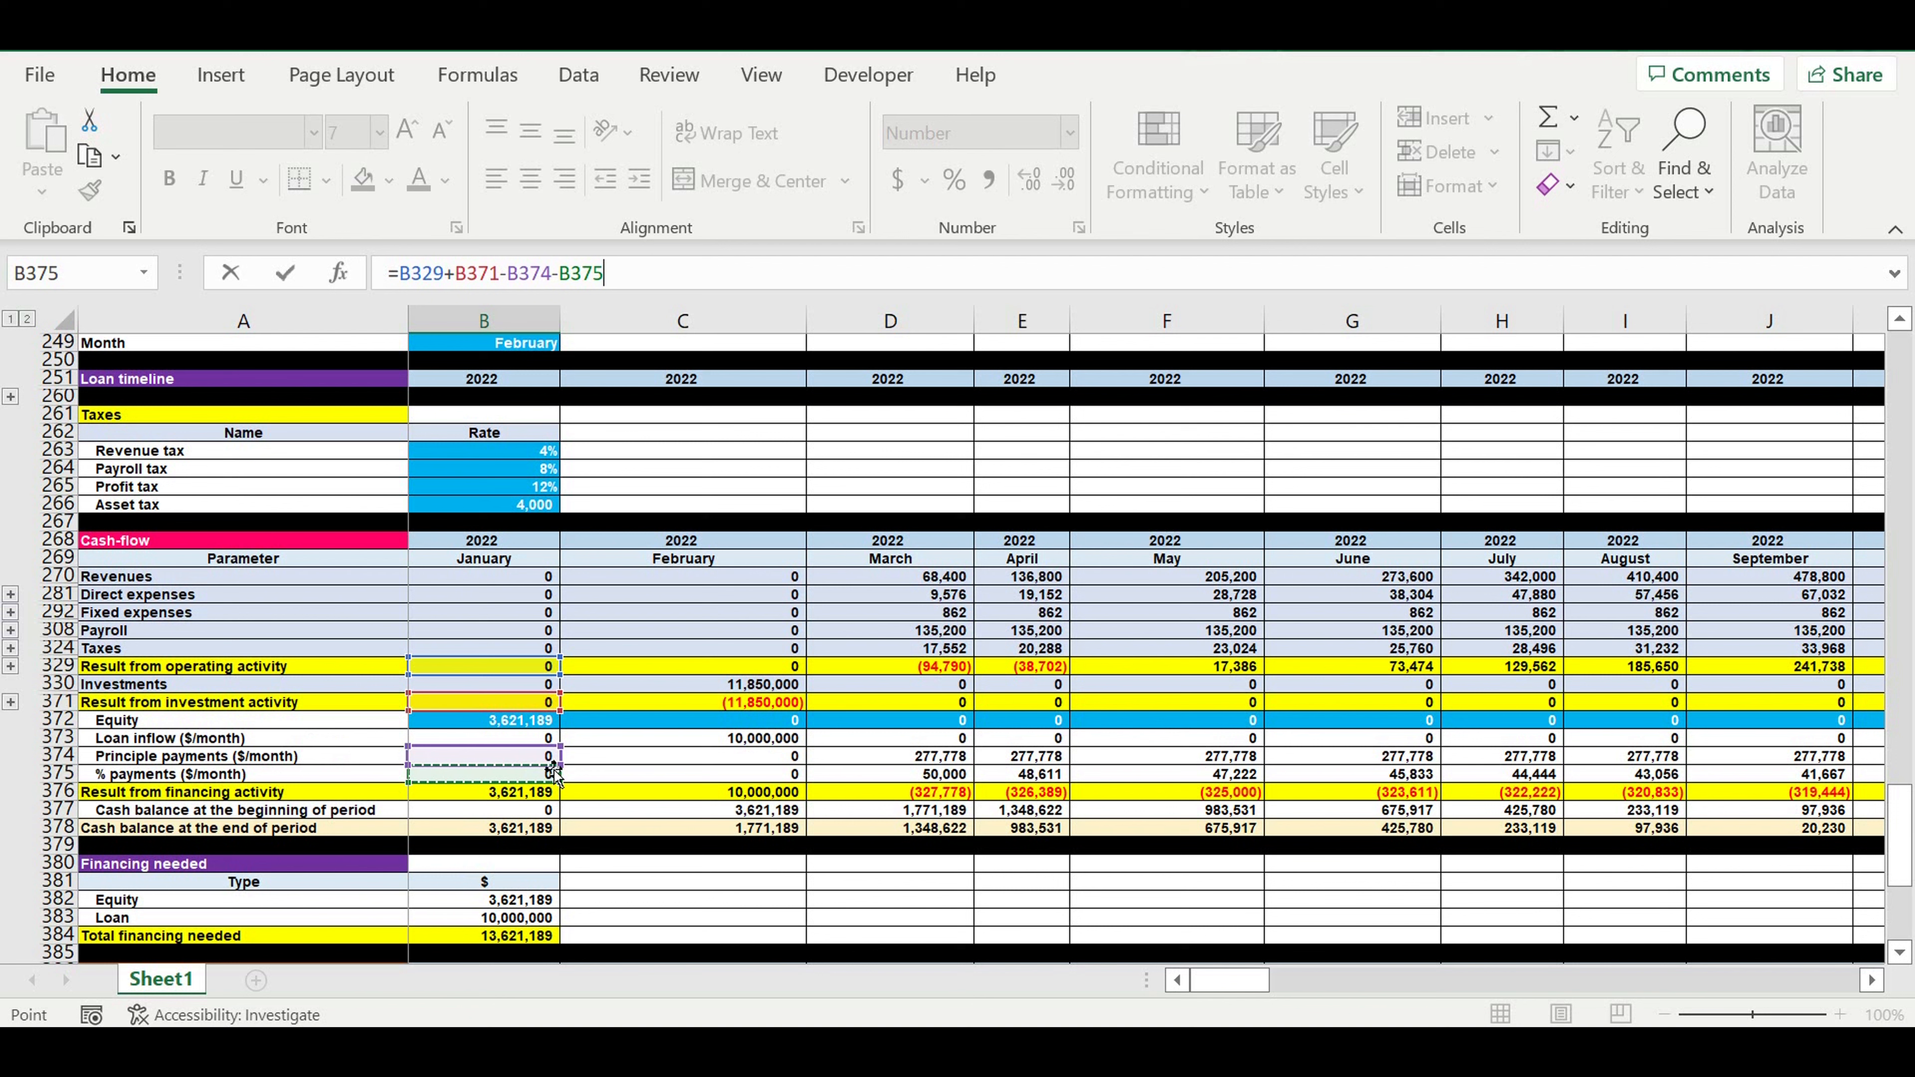
key(Return)
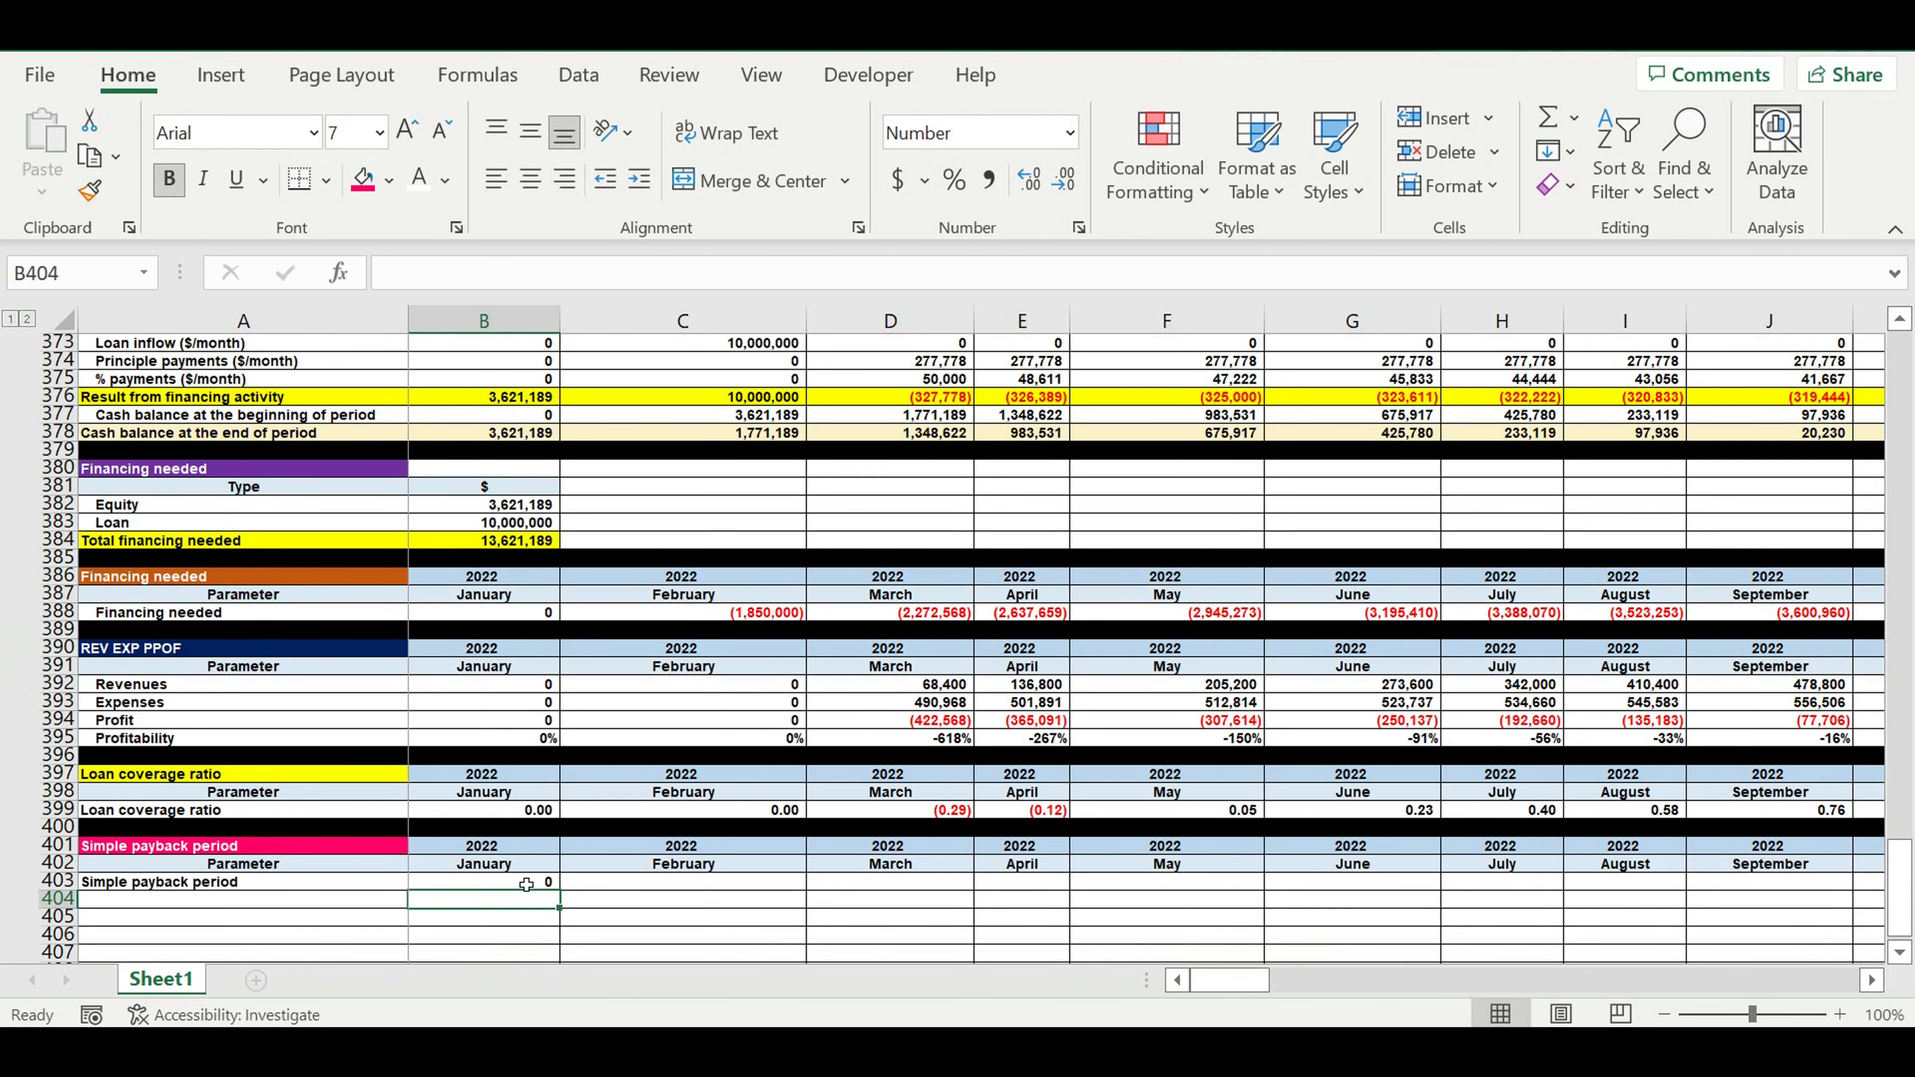
Extend the January simple payback formula from B403 to February in C403
click(532, 883)
drag(572, 901, 797, 896)
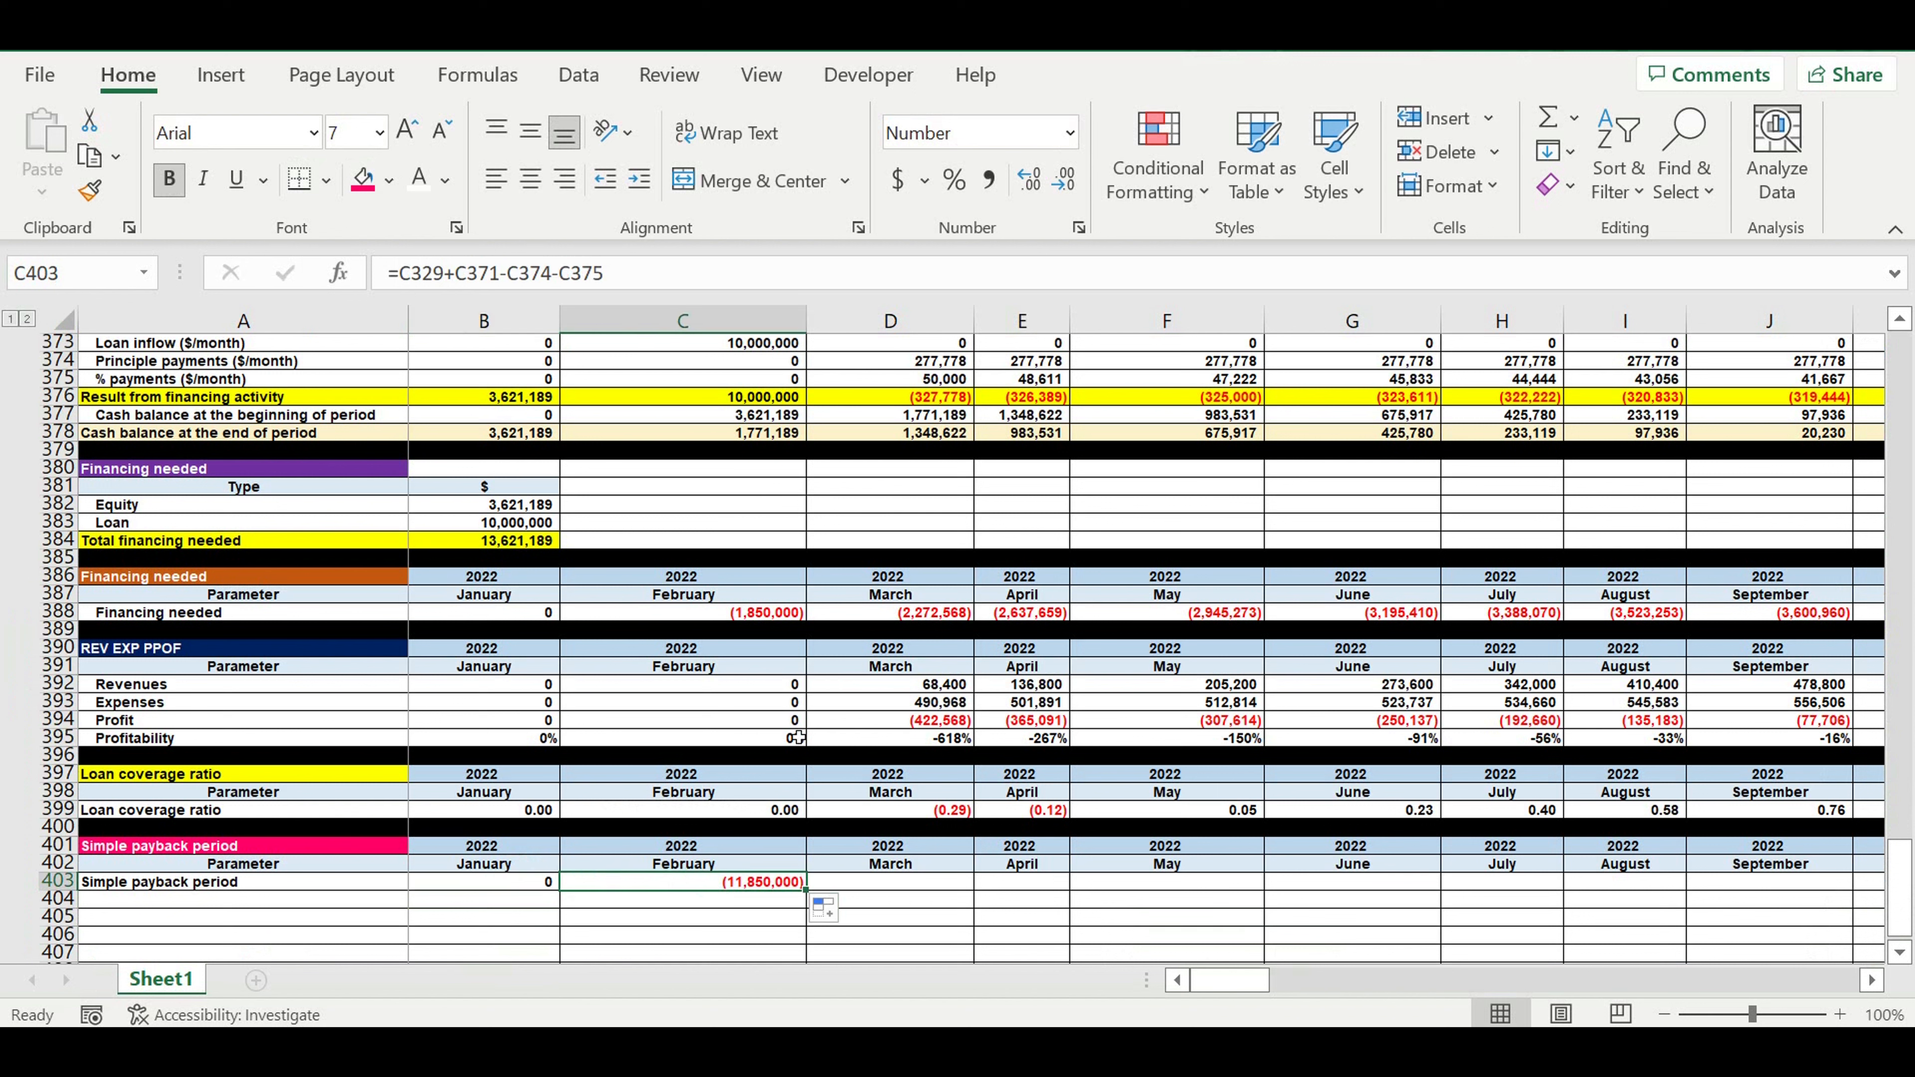
Add the previous month's balance B403 to the February payback formula in C403 and extend it through December 2031 in DQ403
click(654, 286)
text(+)
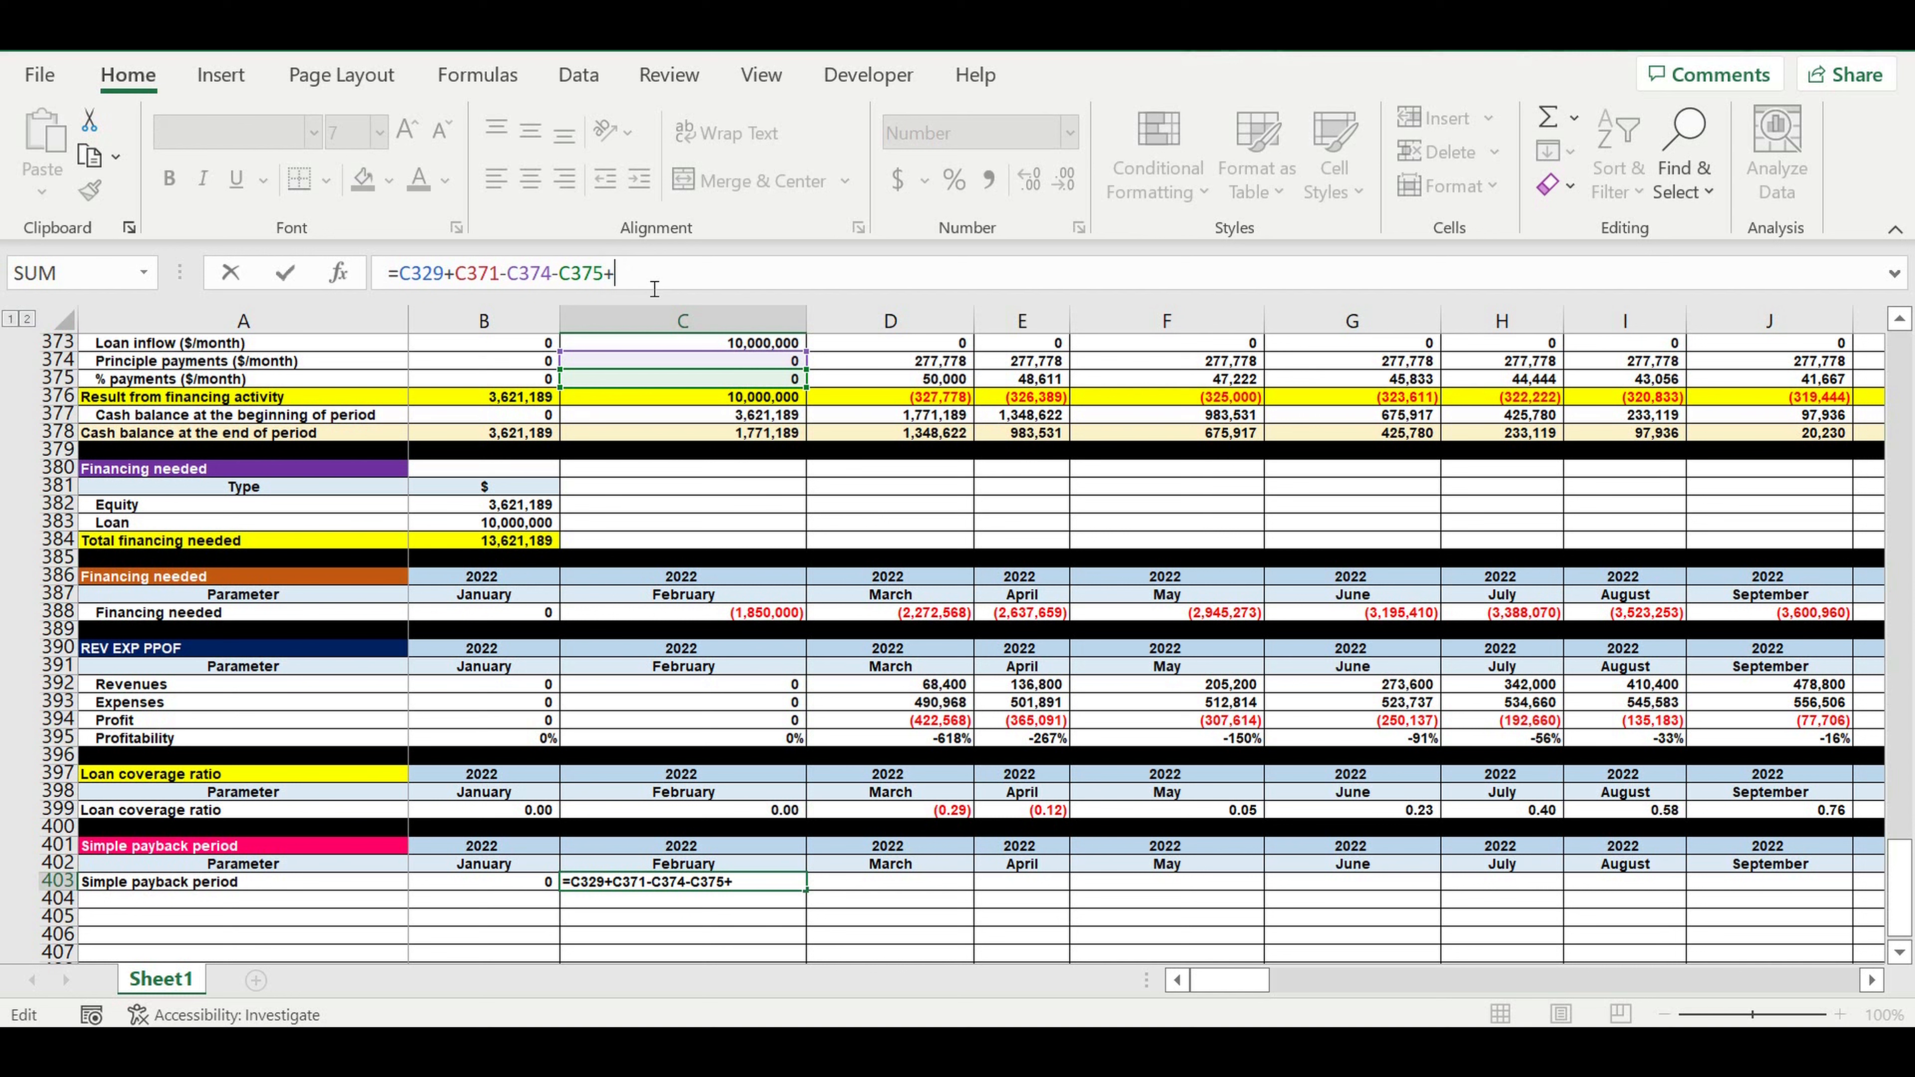
click(493, 890)
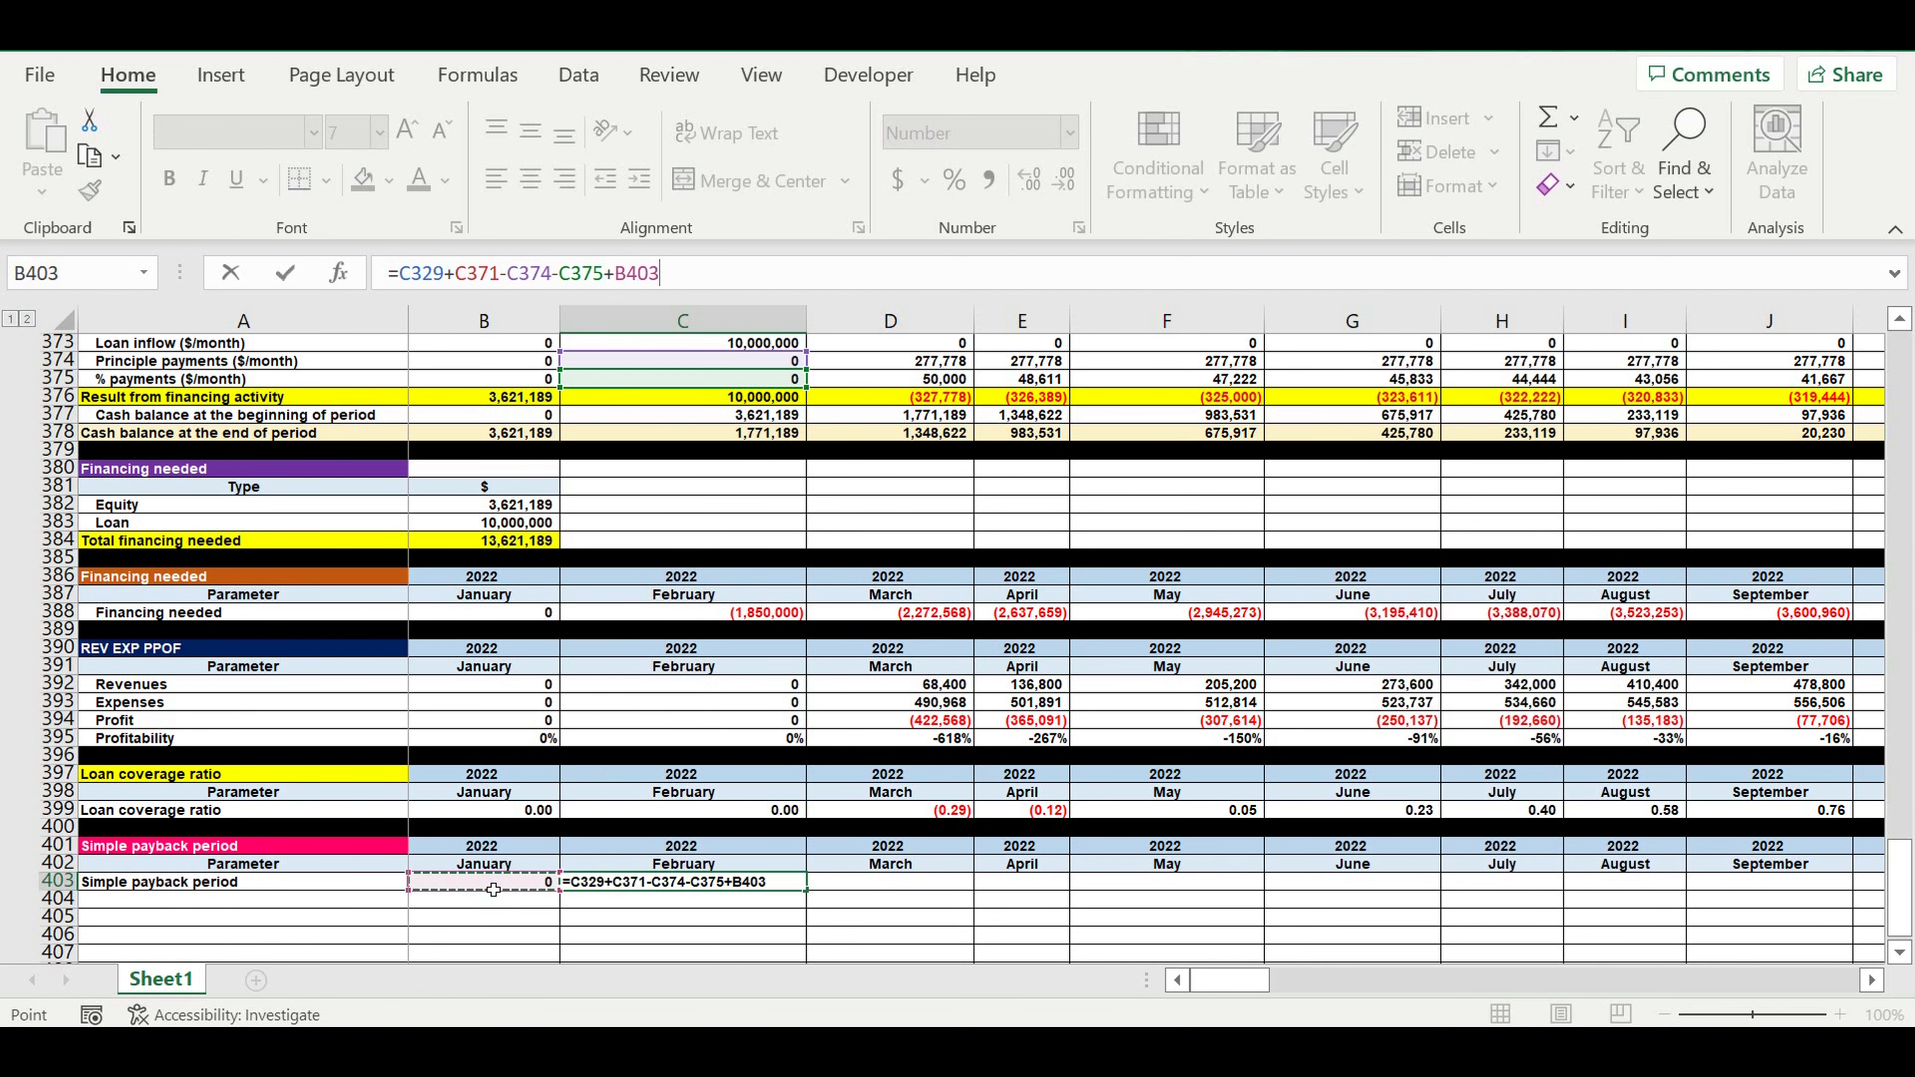
key(Return)
key(Up)
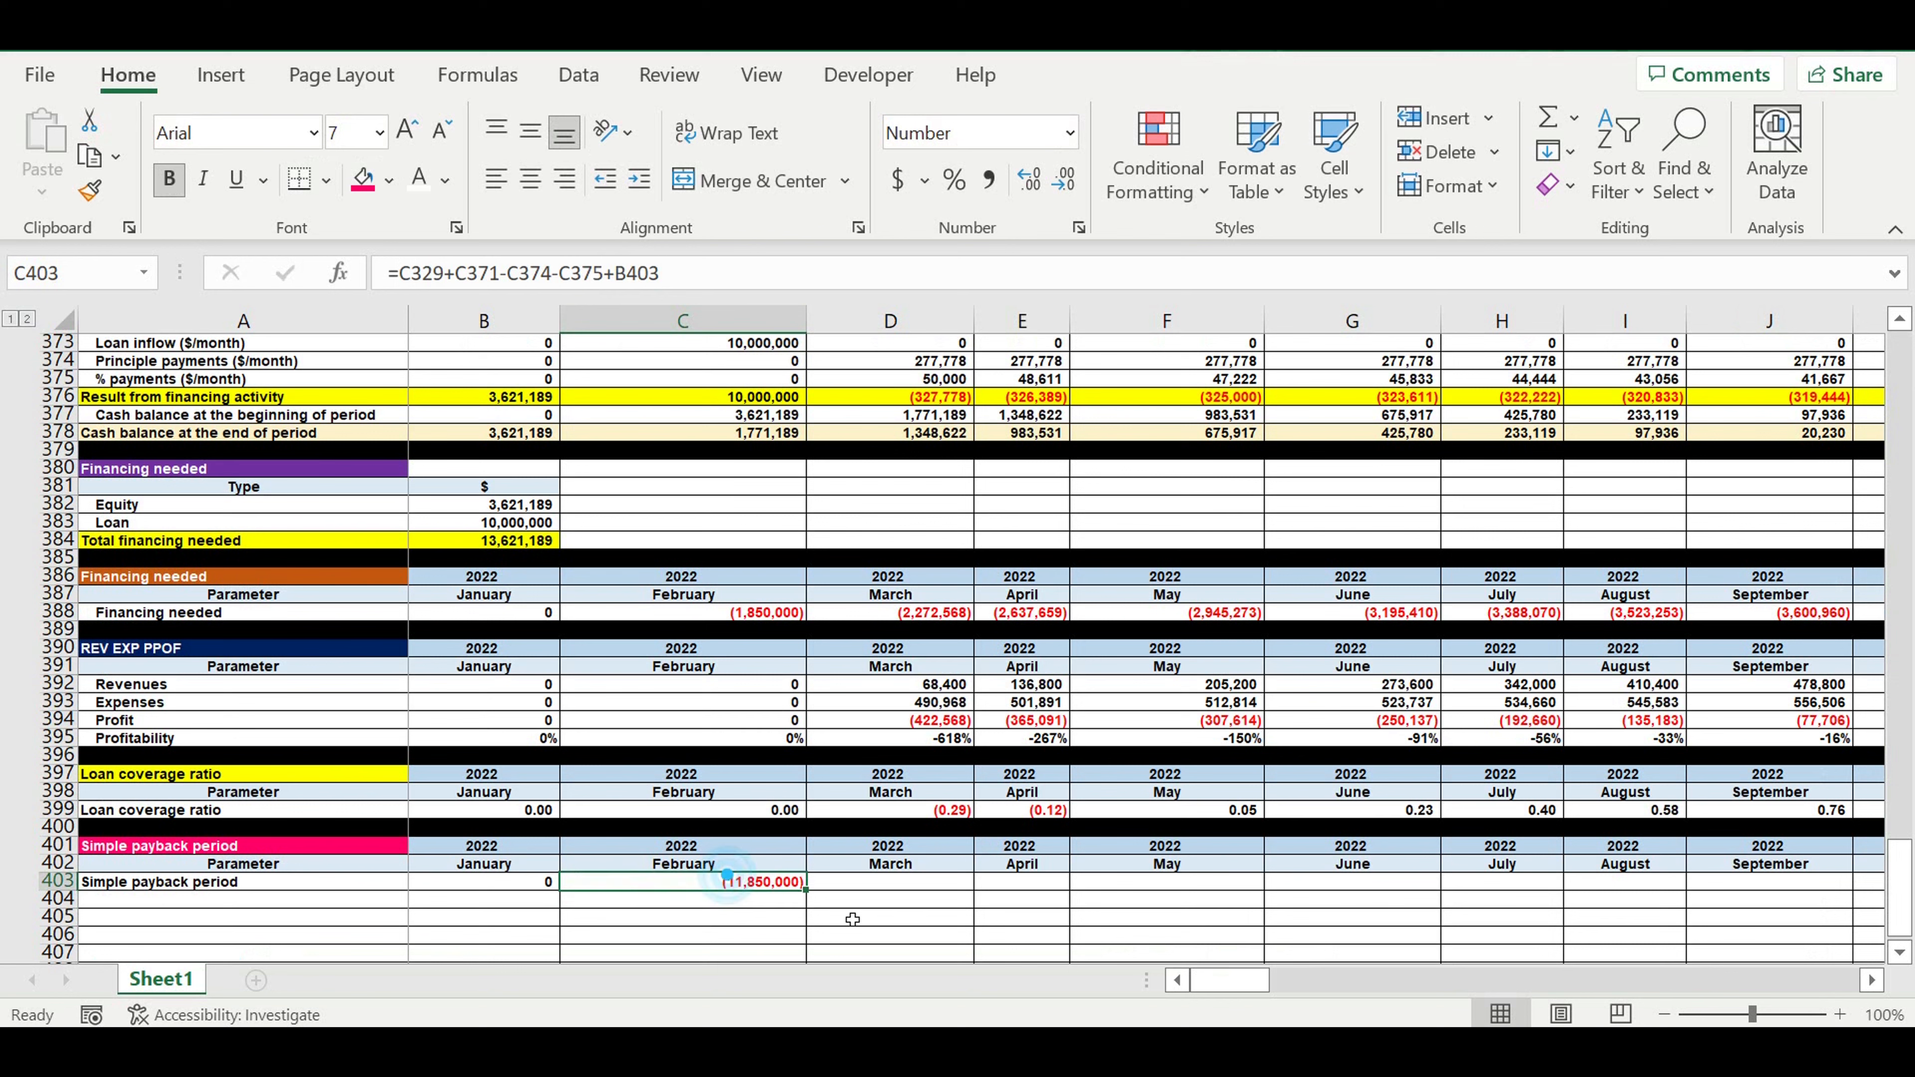
drag(816, 899, 1712, 993)
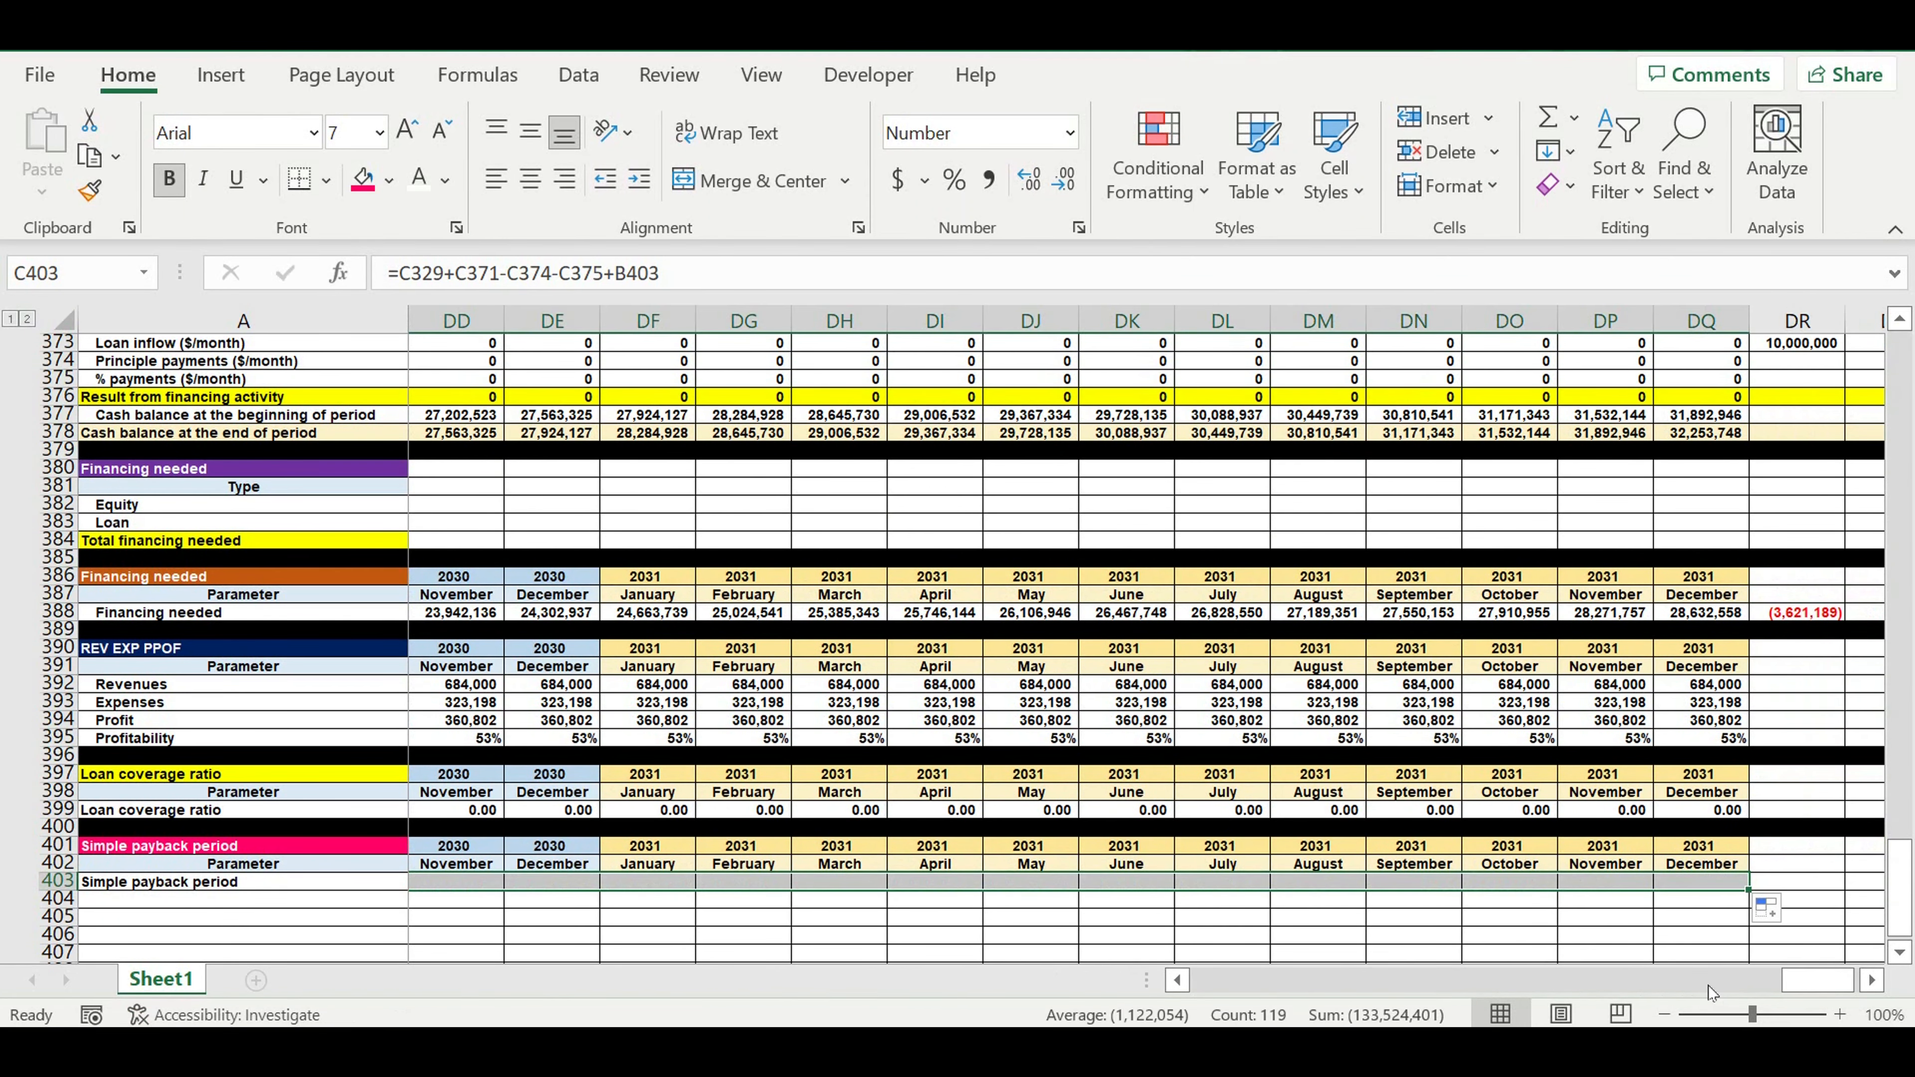
click(1629, 915)
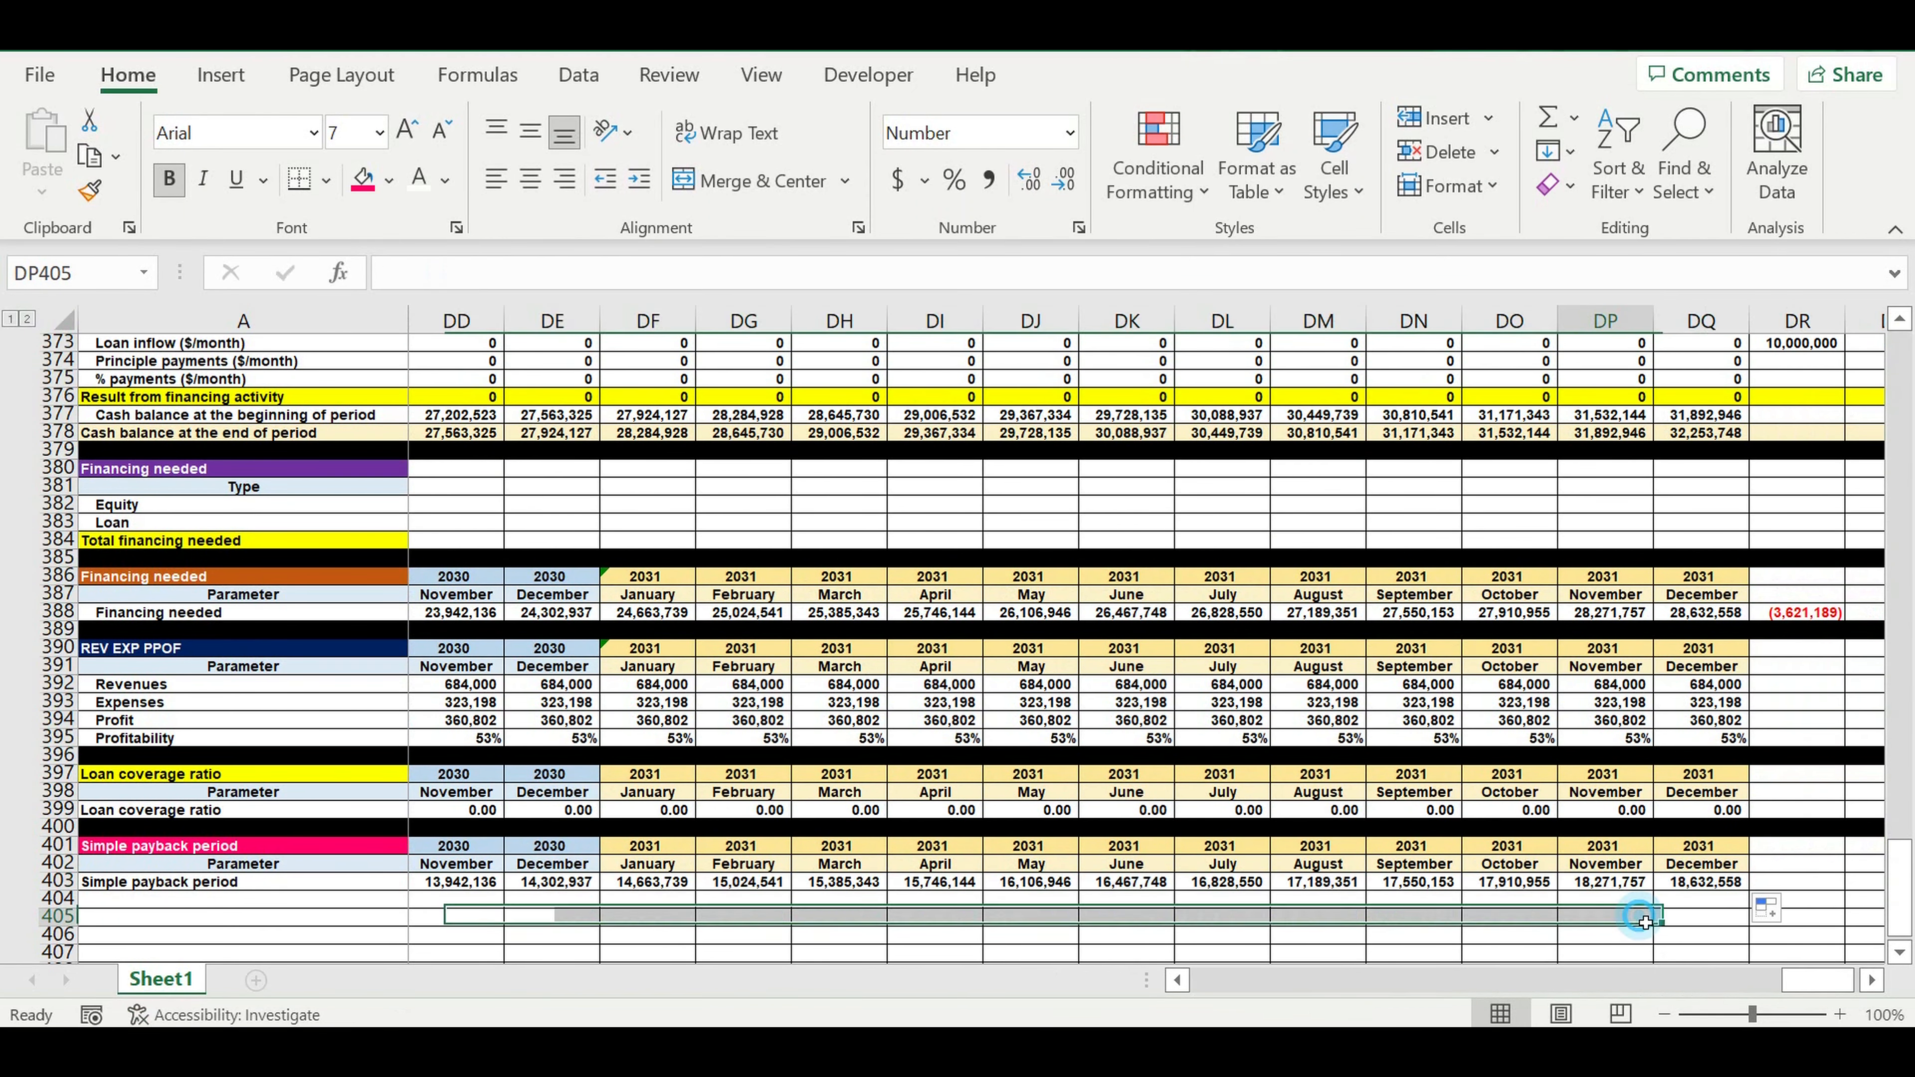
Examine the cumulative Simple payback period values in row 403 across the years for the month when they turn positive
drag(1813, 980, 1002, 954)
drag(1505, 880, 1782, 895)
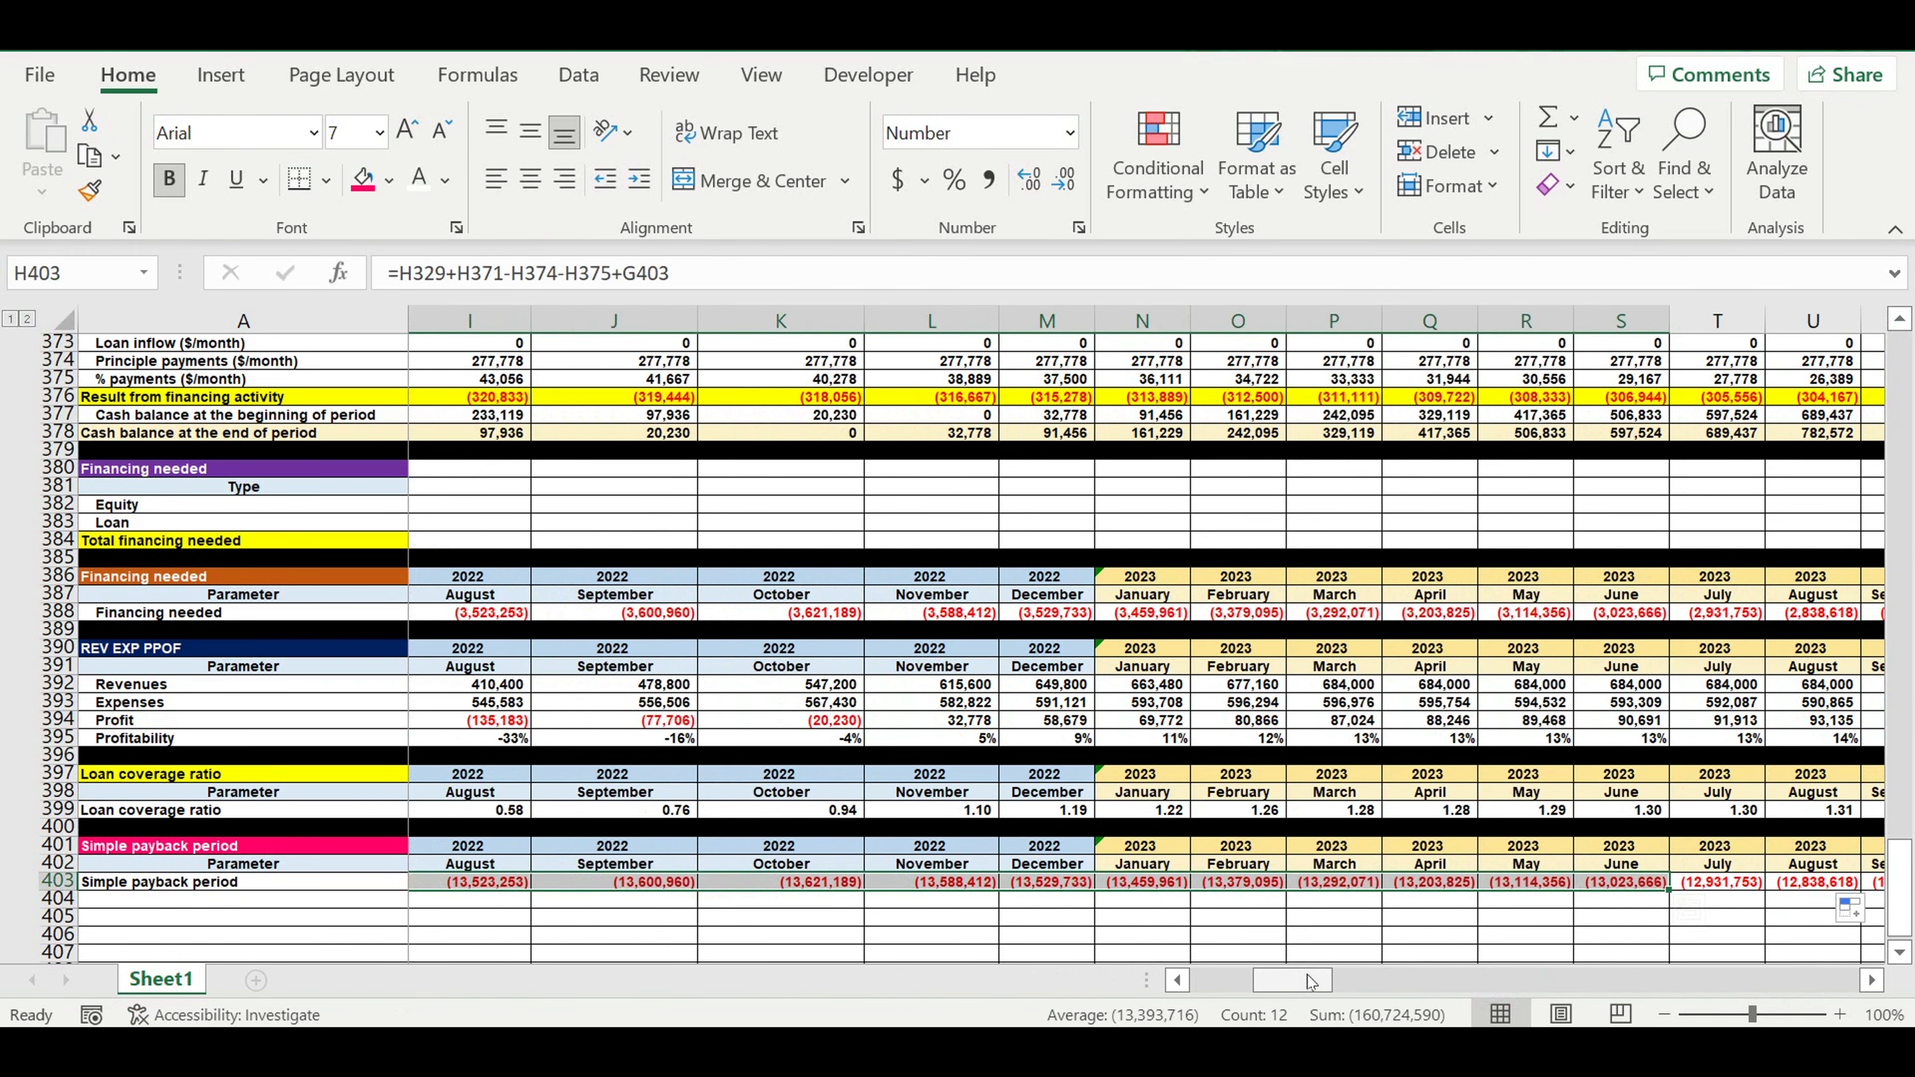
drag(1310, 989, 1640, 970)
click(1557, 885)
click(1146, 883)
click(1239, 886)
click(1160, 886)
click(1240, 867)
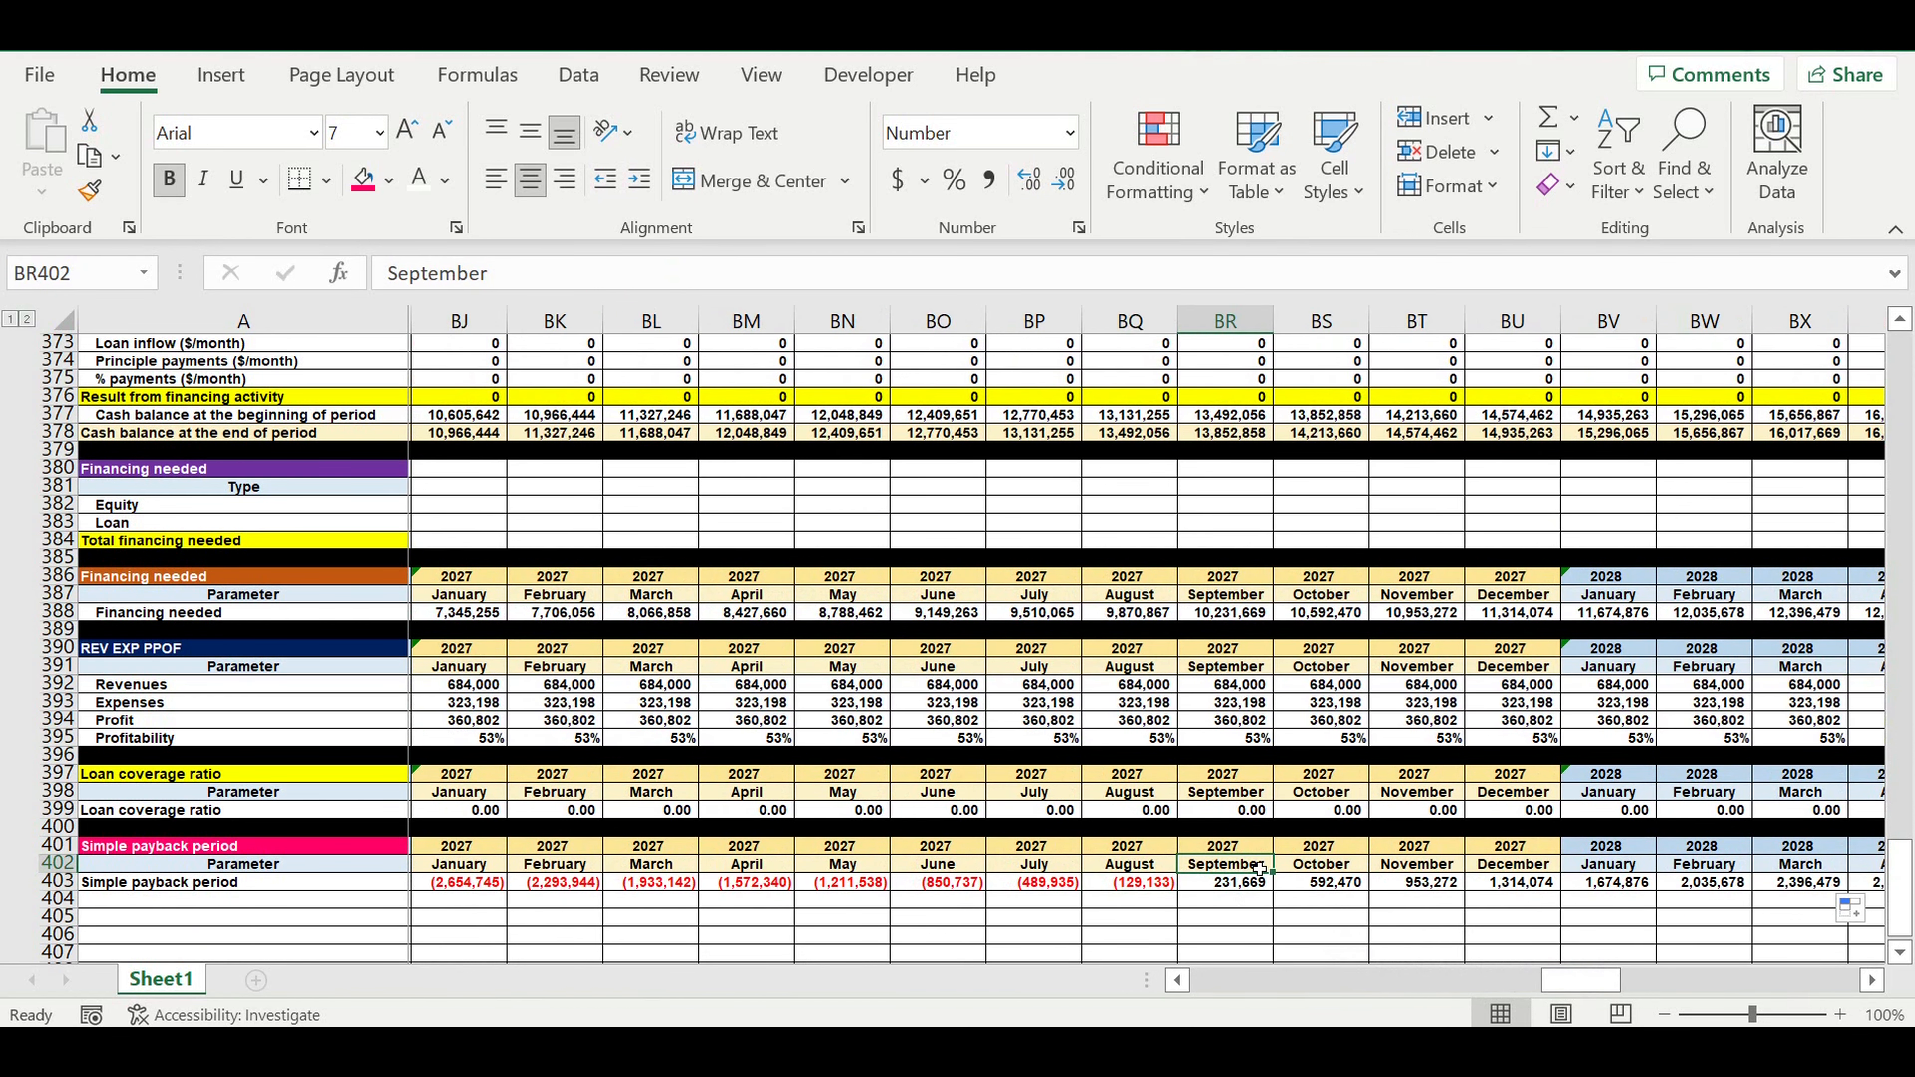
click(1220, 886)
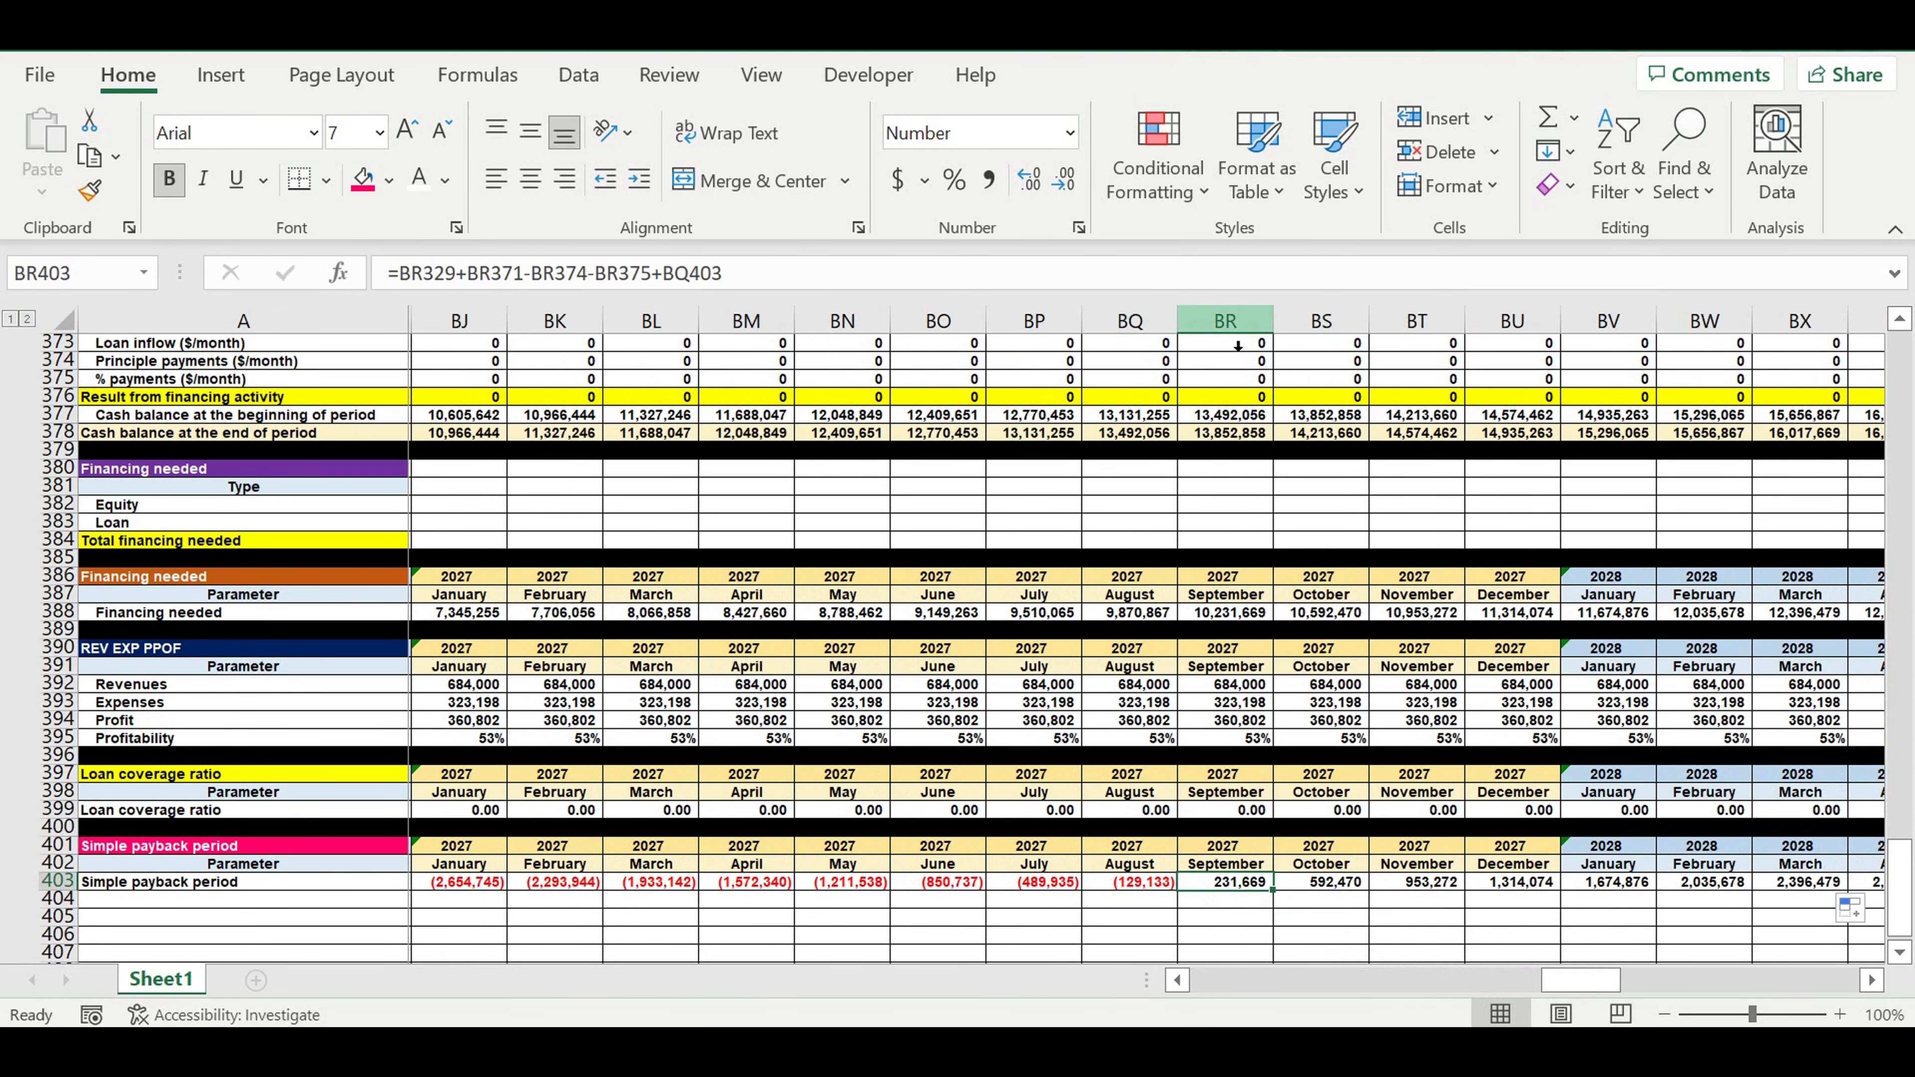
Review the September 2027 cash-flow column, including its result from operating activity, against that month's cumulative payback value
click(1237, 326)
scroll(1243, 598, up, 6)
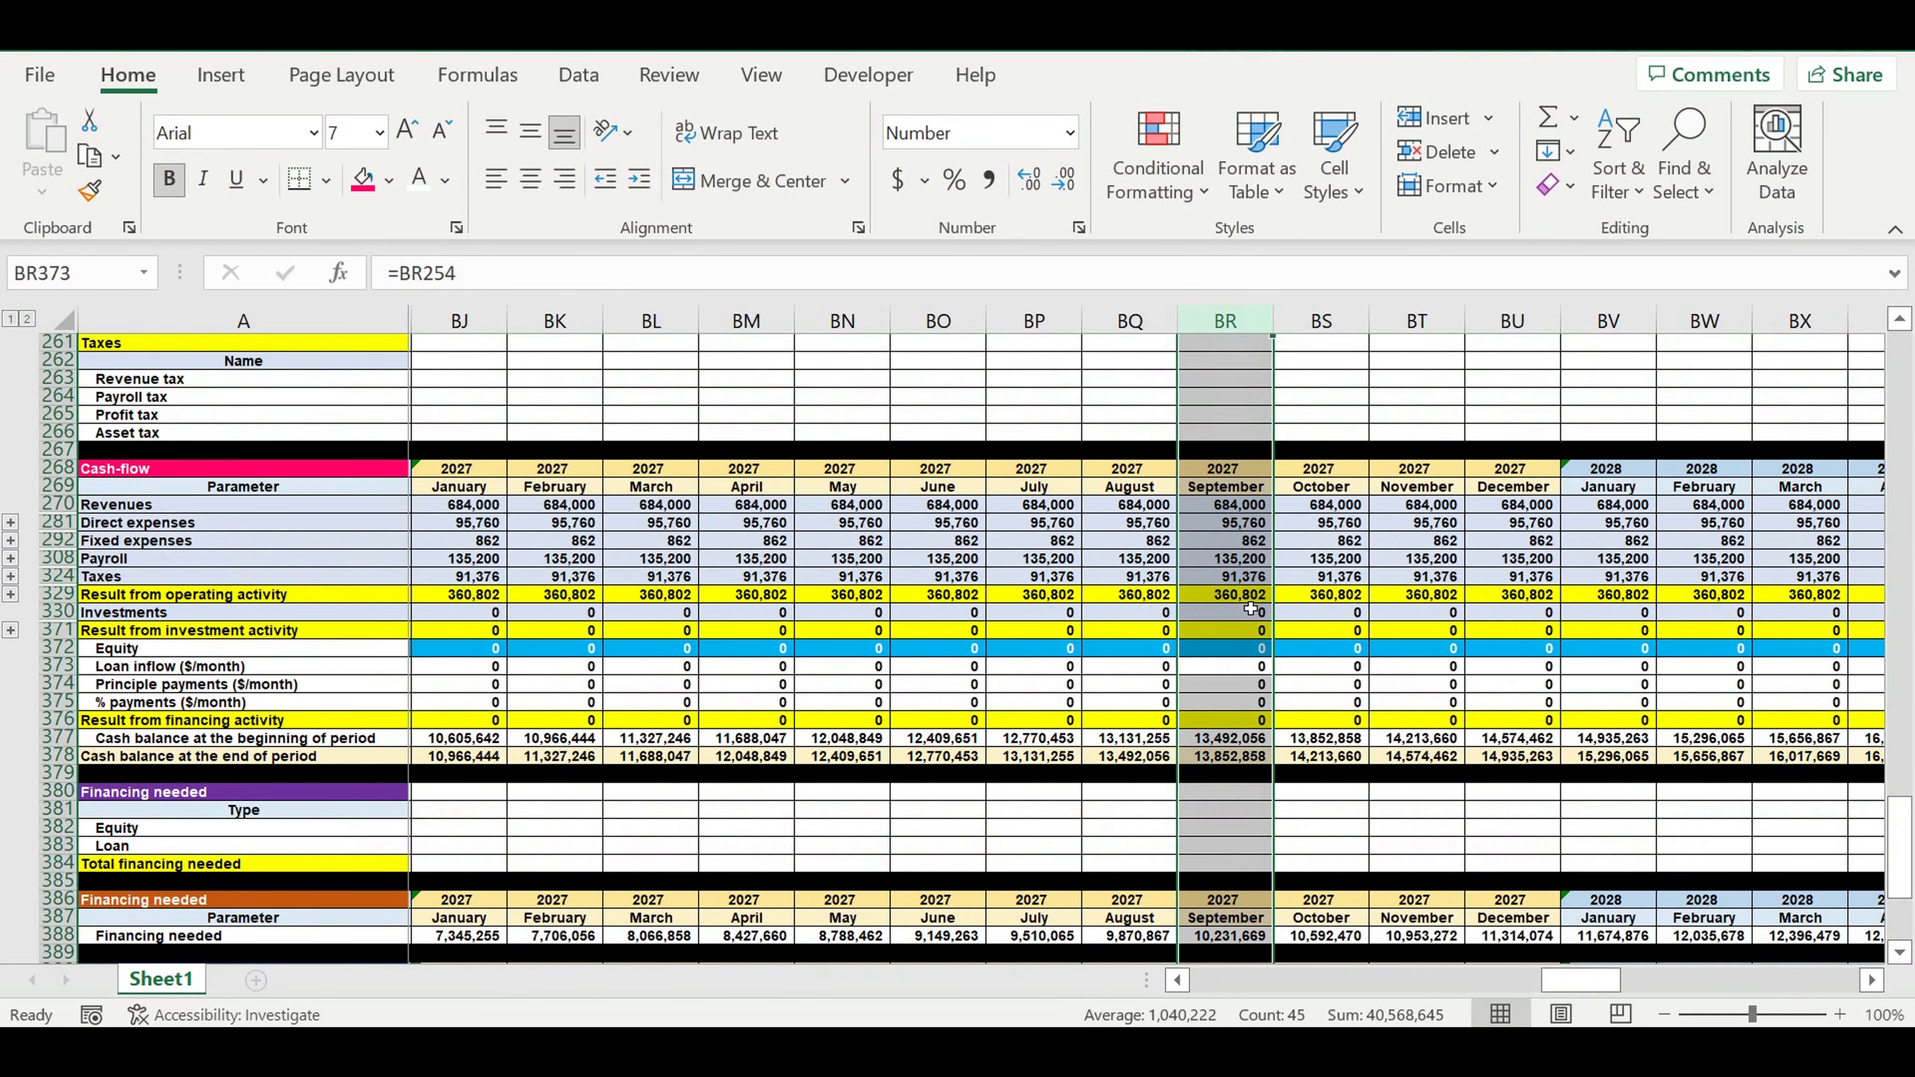
click(1242, 596)
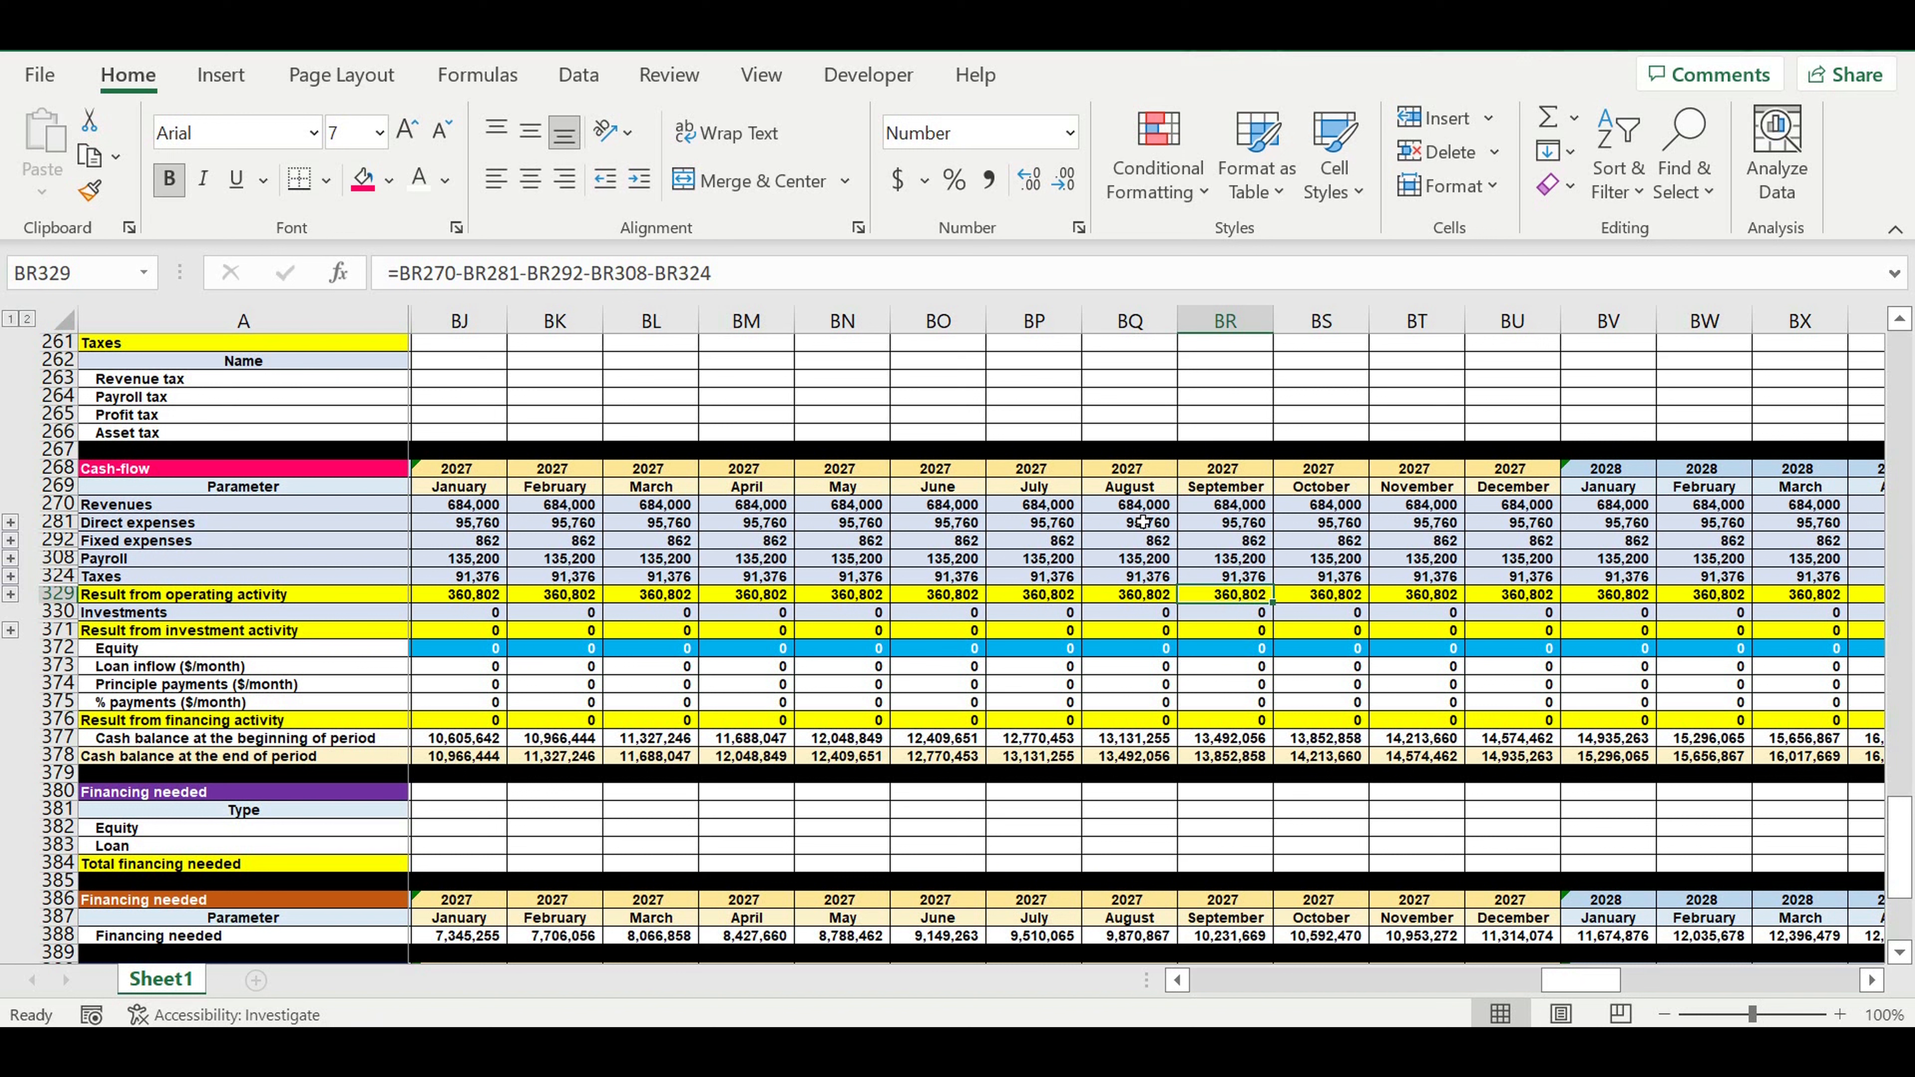
click(1123, 486)
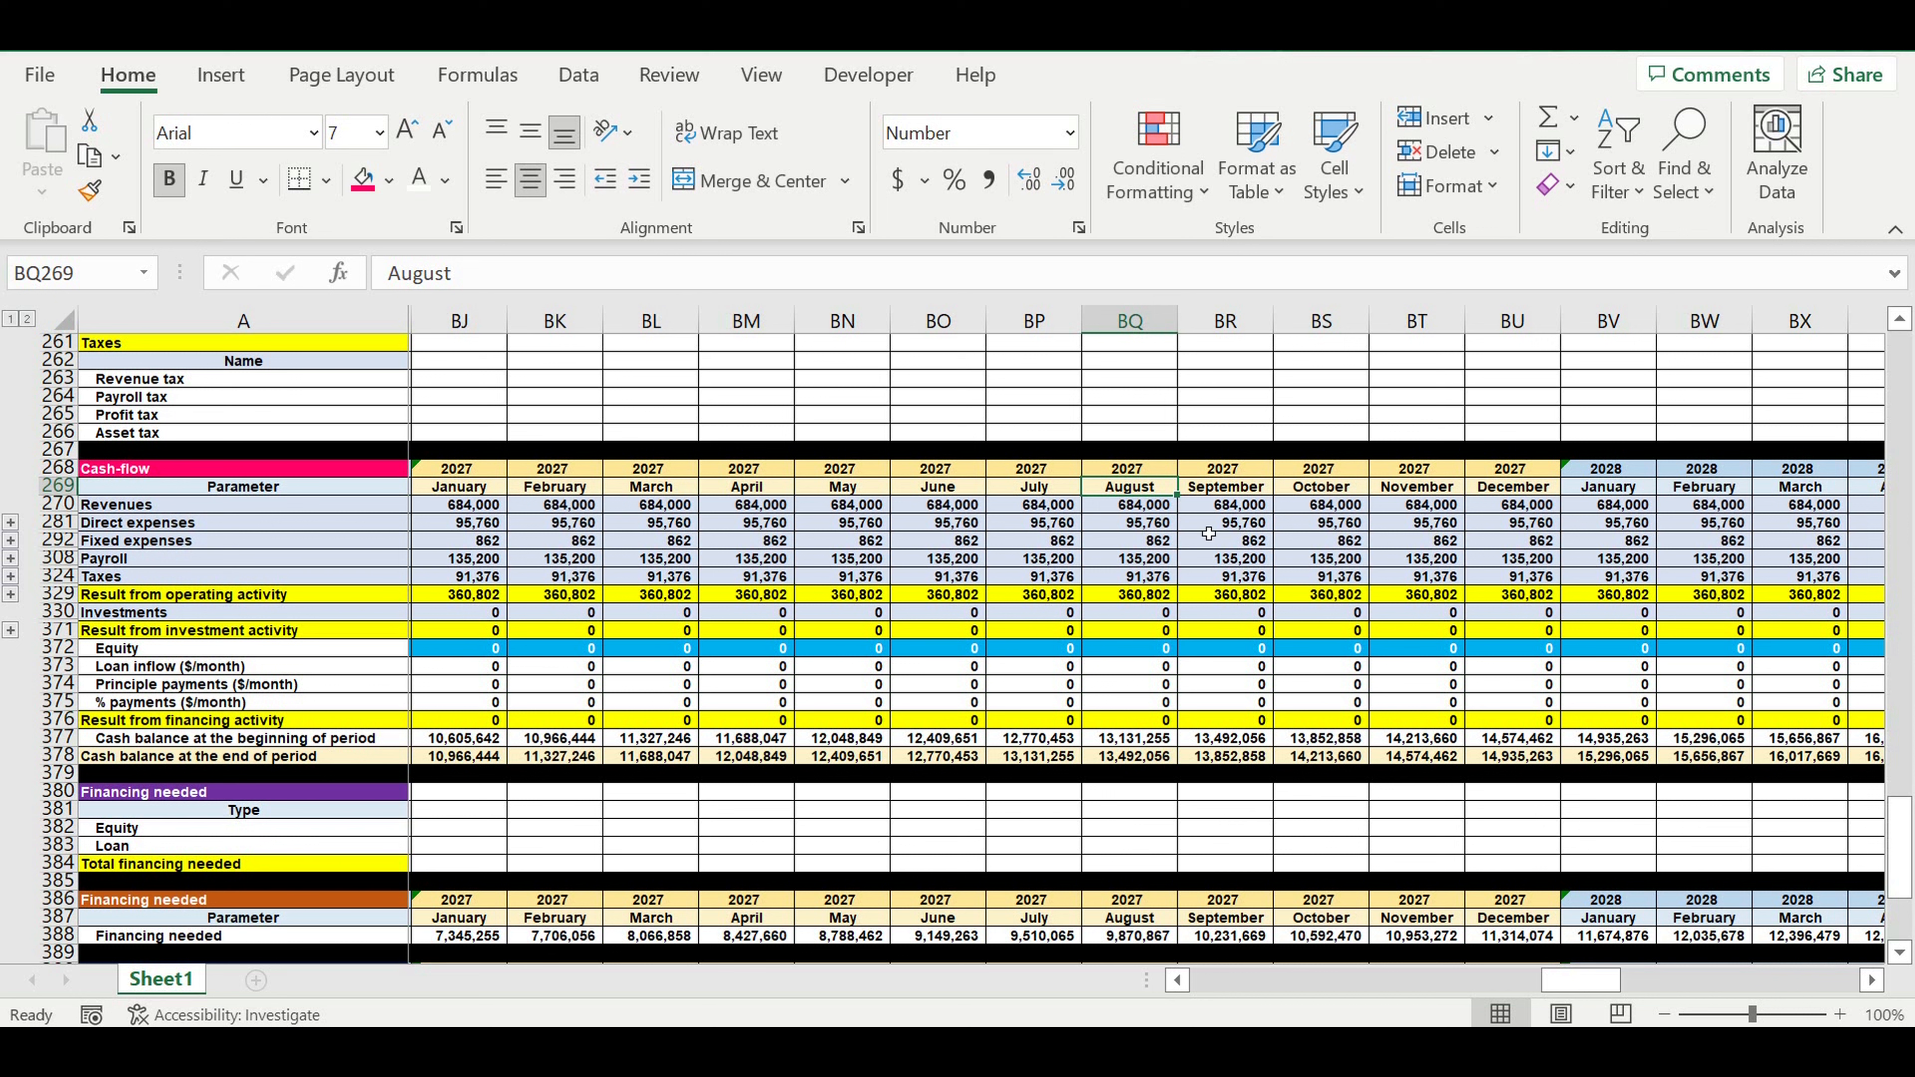
click(1249, 598)
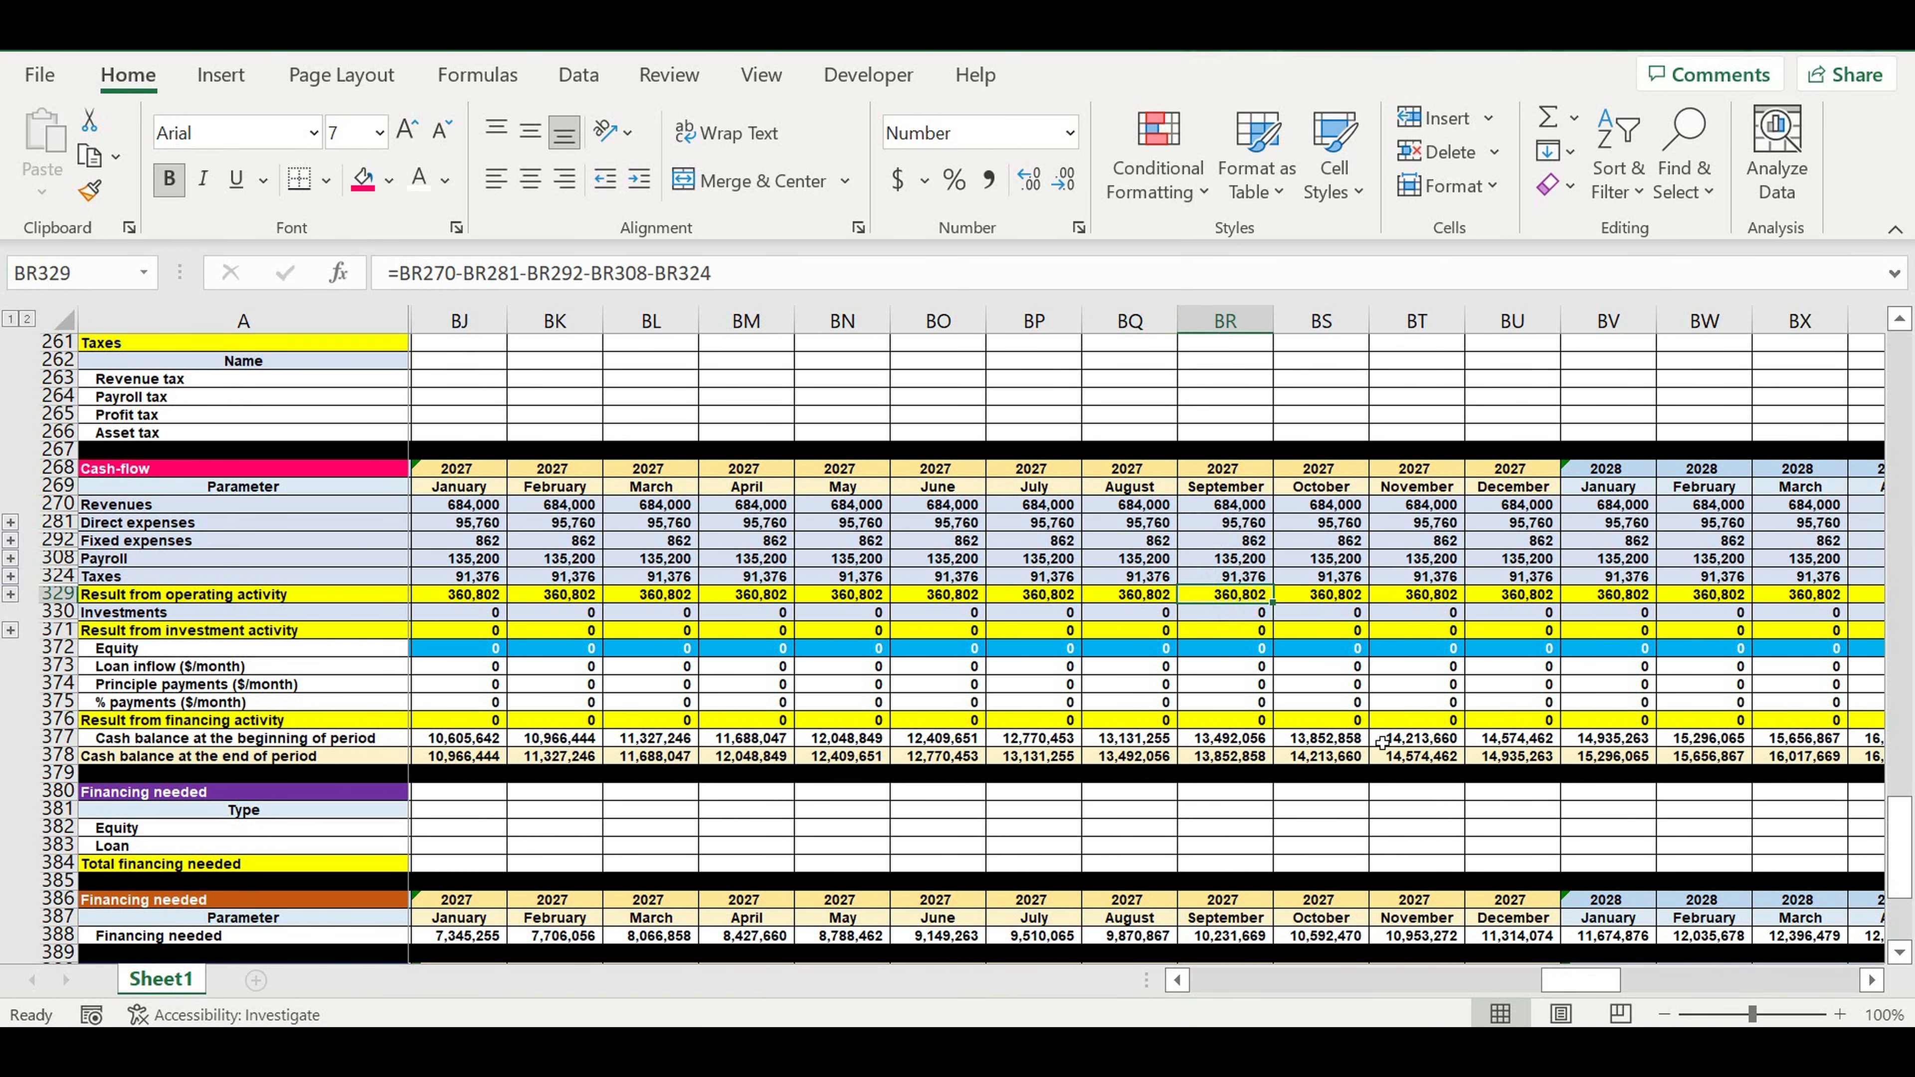
scroll(1382, 743, down, 8)
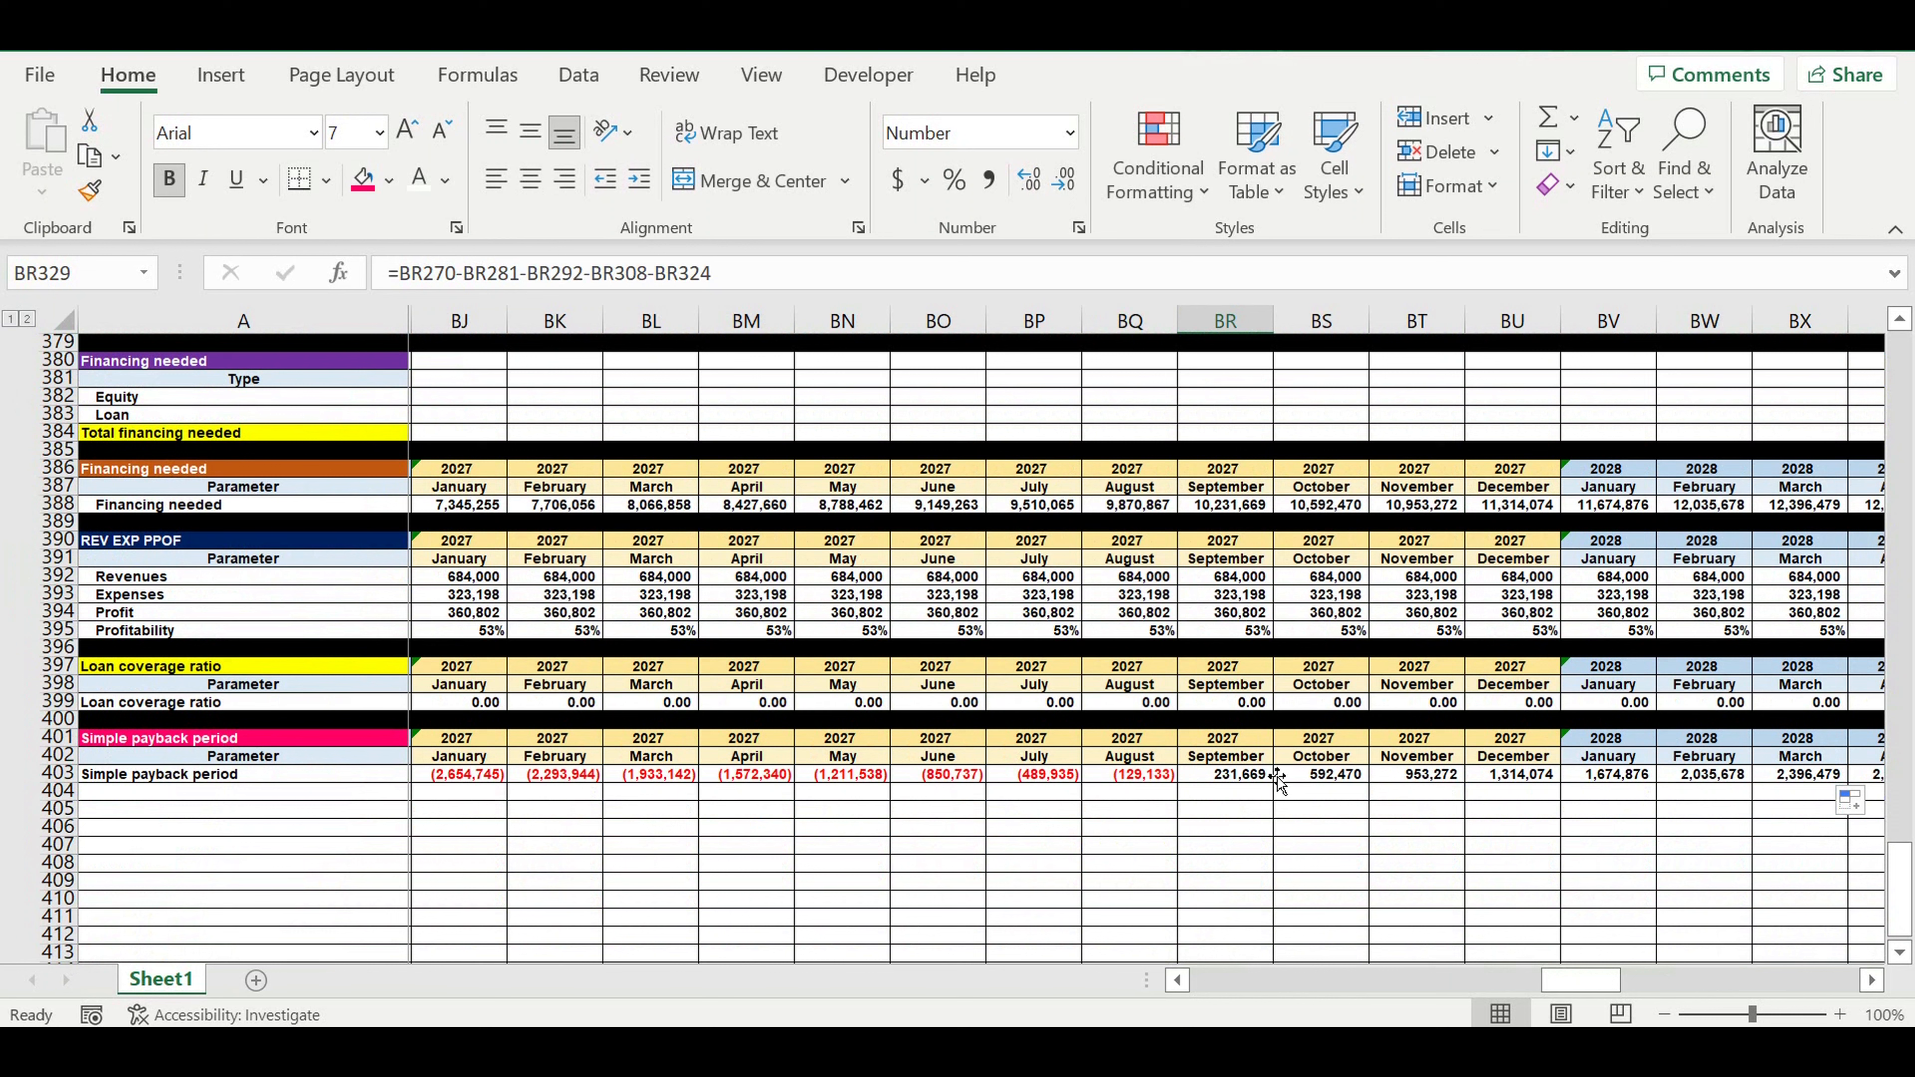
click(1255, 776)
Label row 404 by linking A404 to the Simple payback period label in A403
drag(1605, 981, 323, 794)
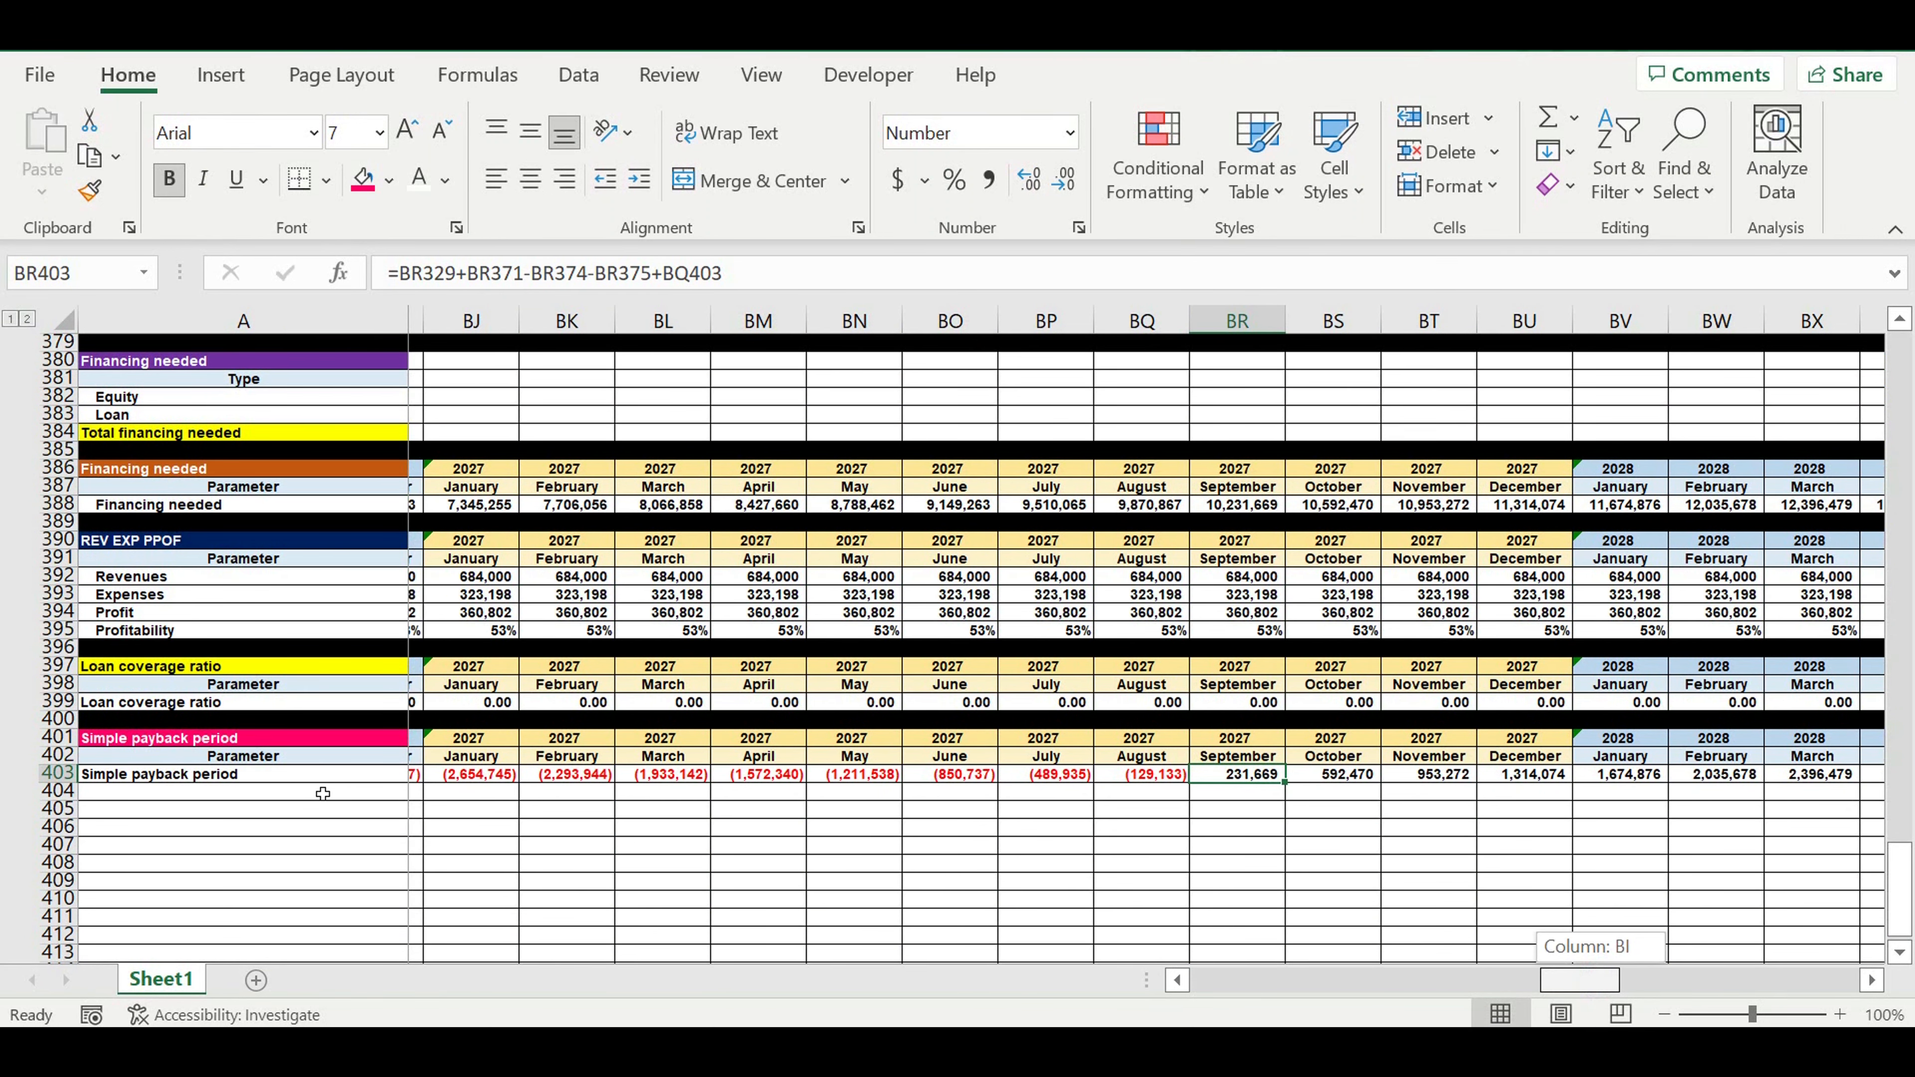
click(323, 794)
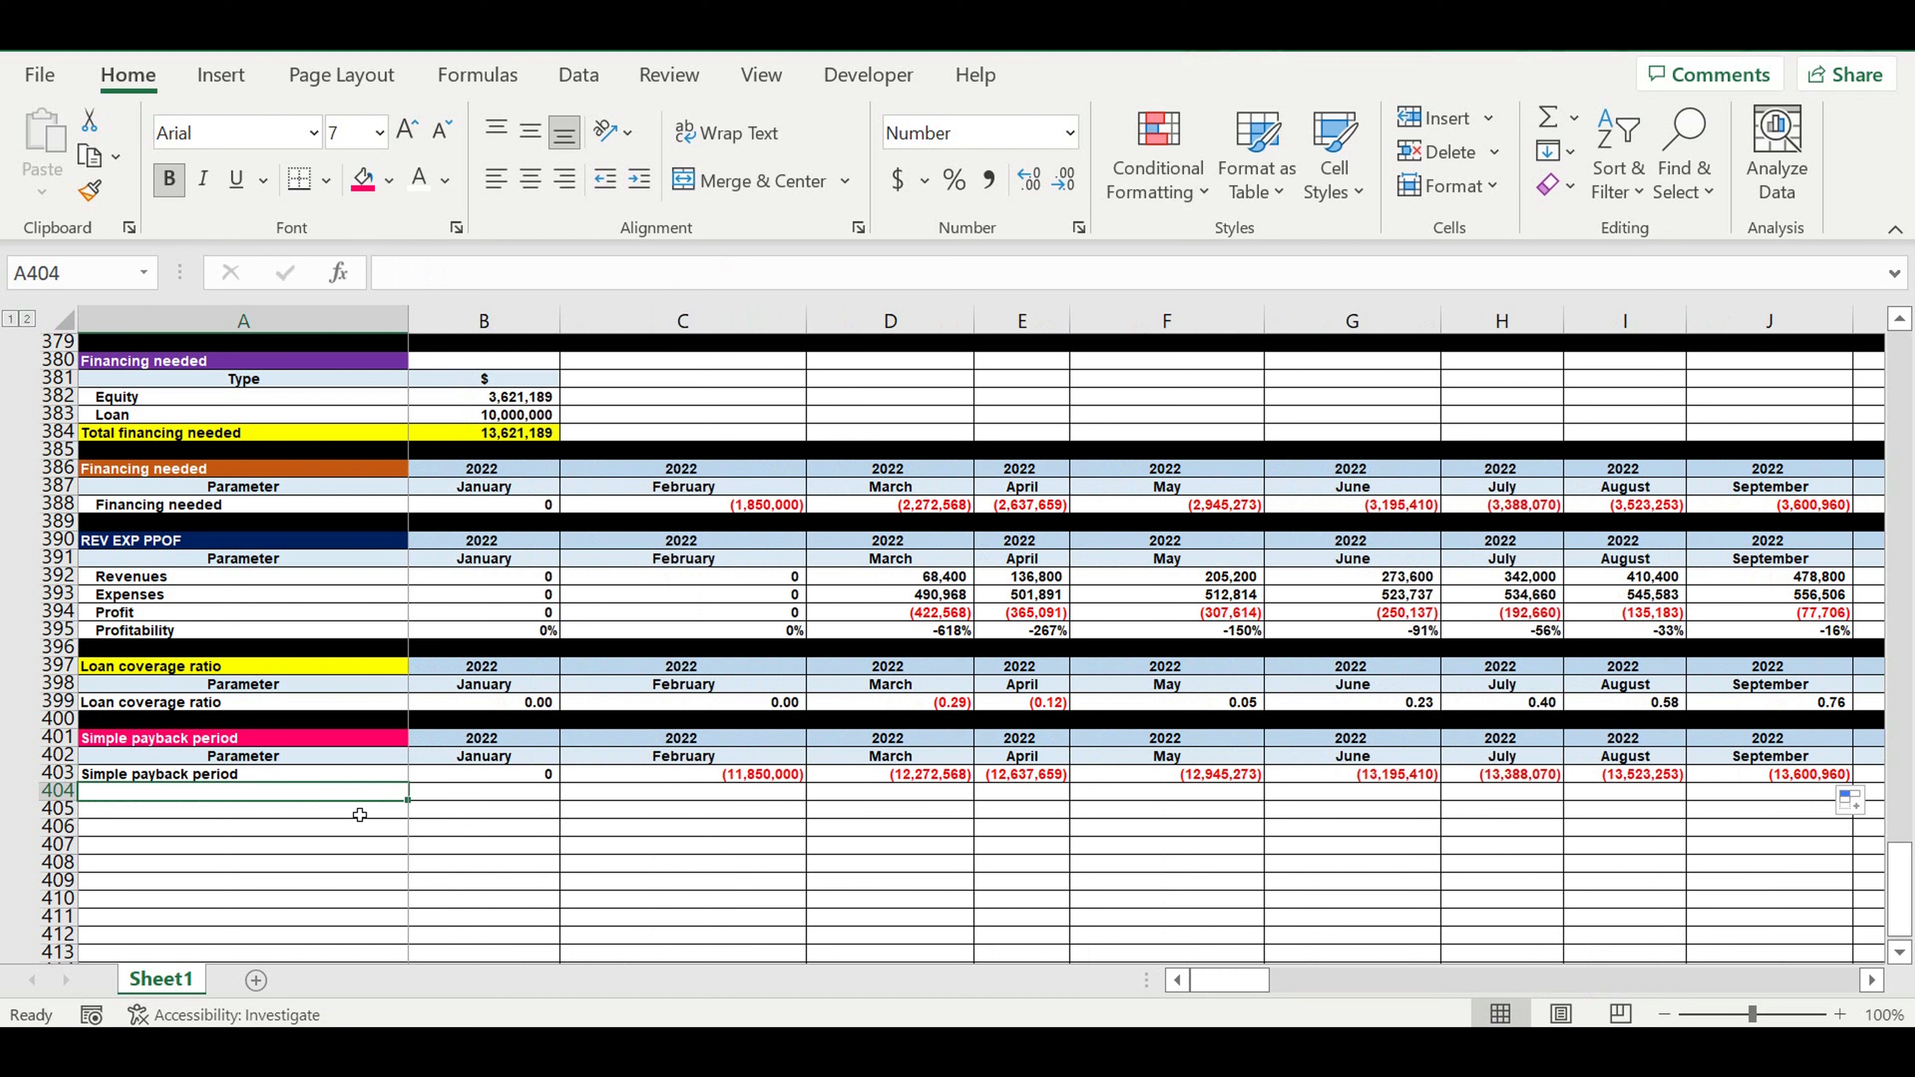
text(=)
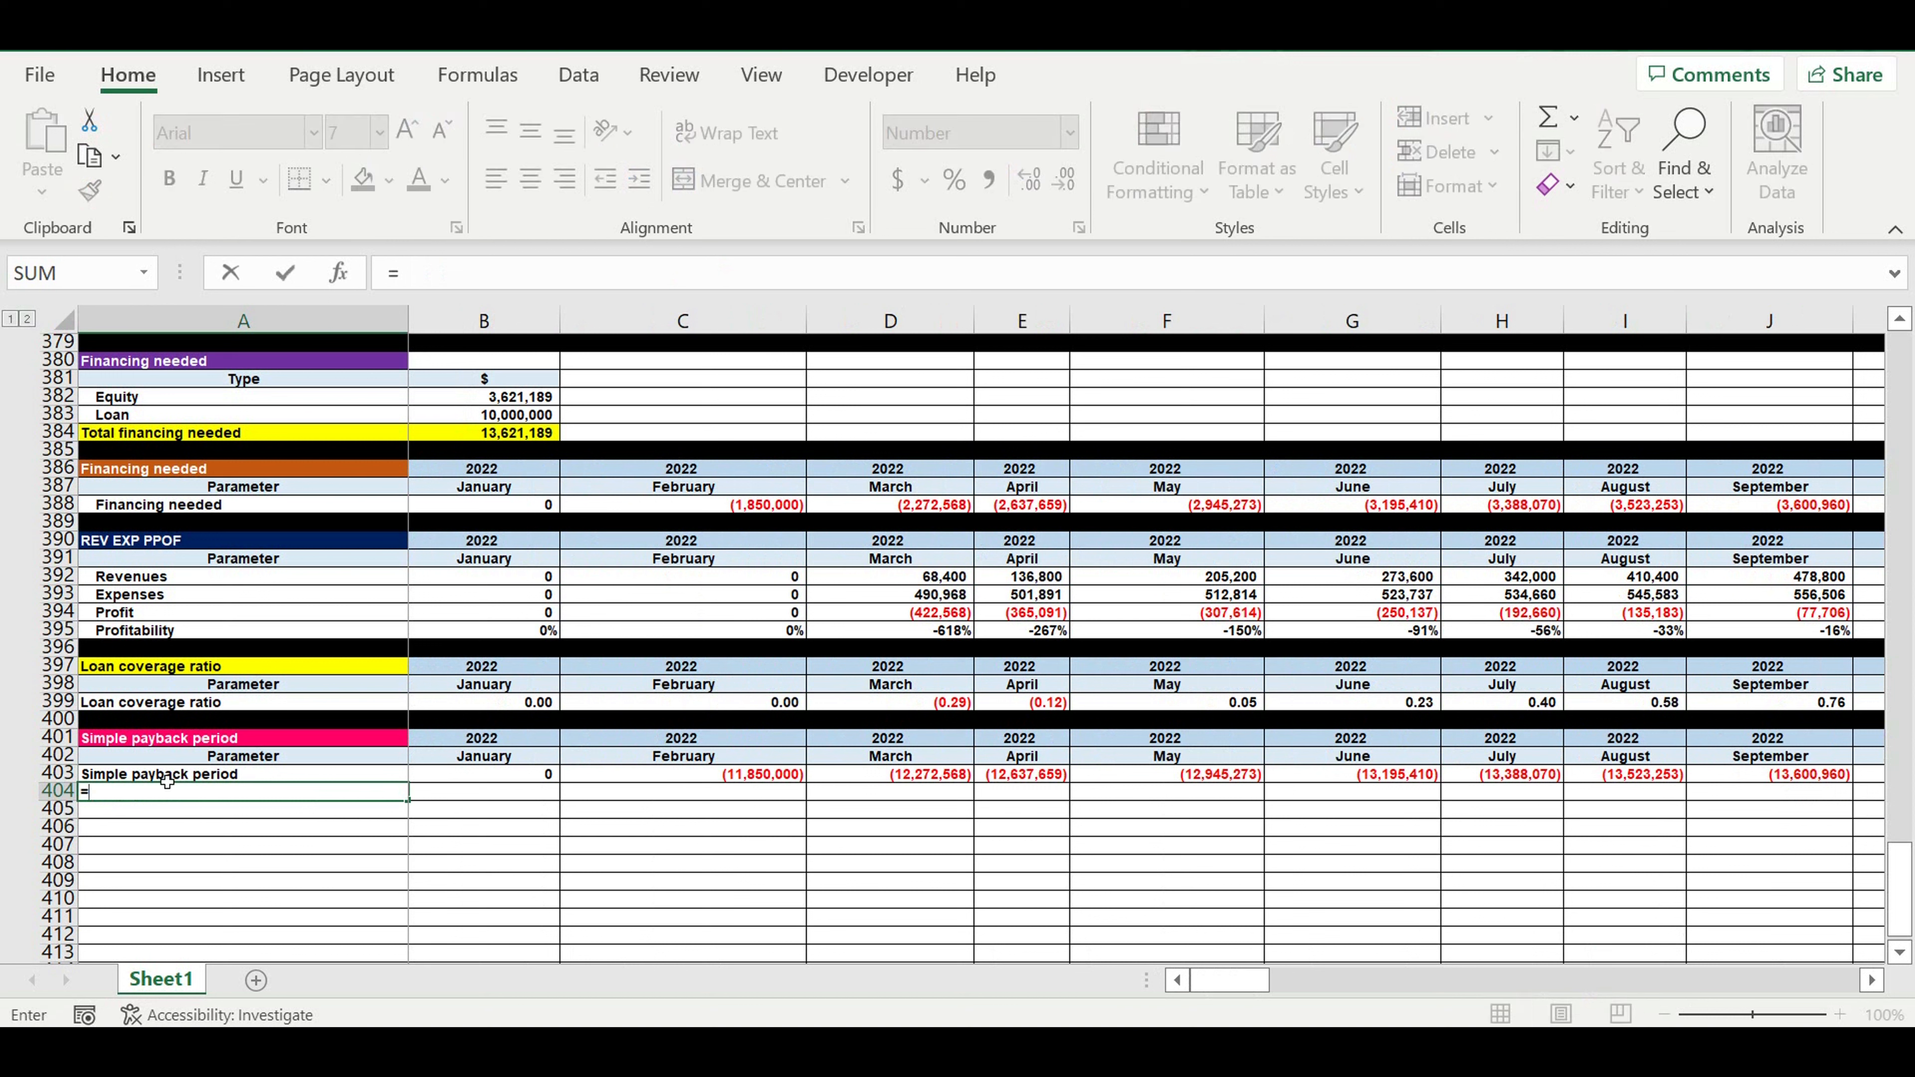
click(166, 777)
key(Return)
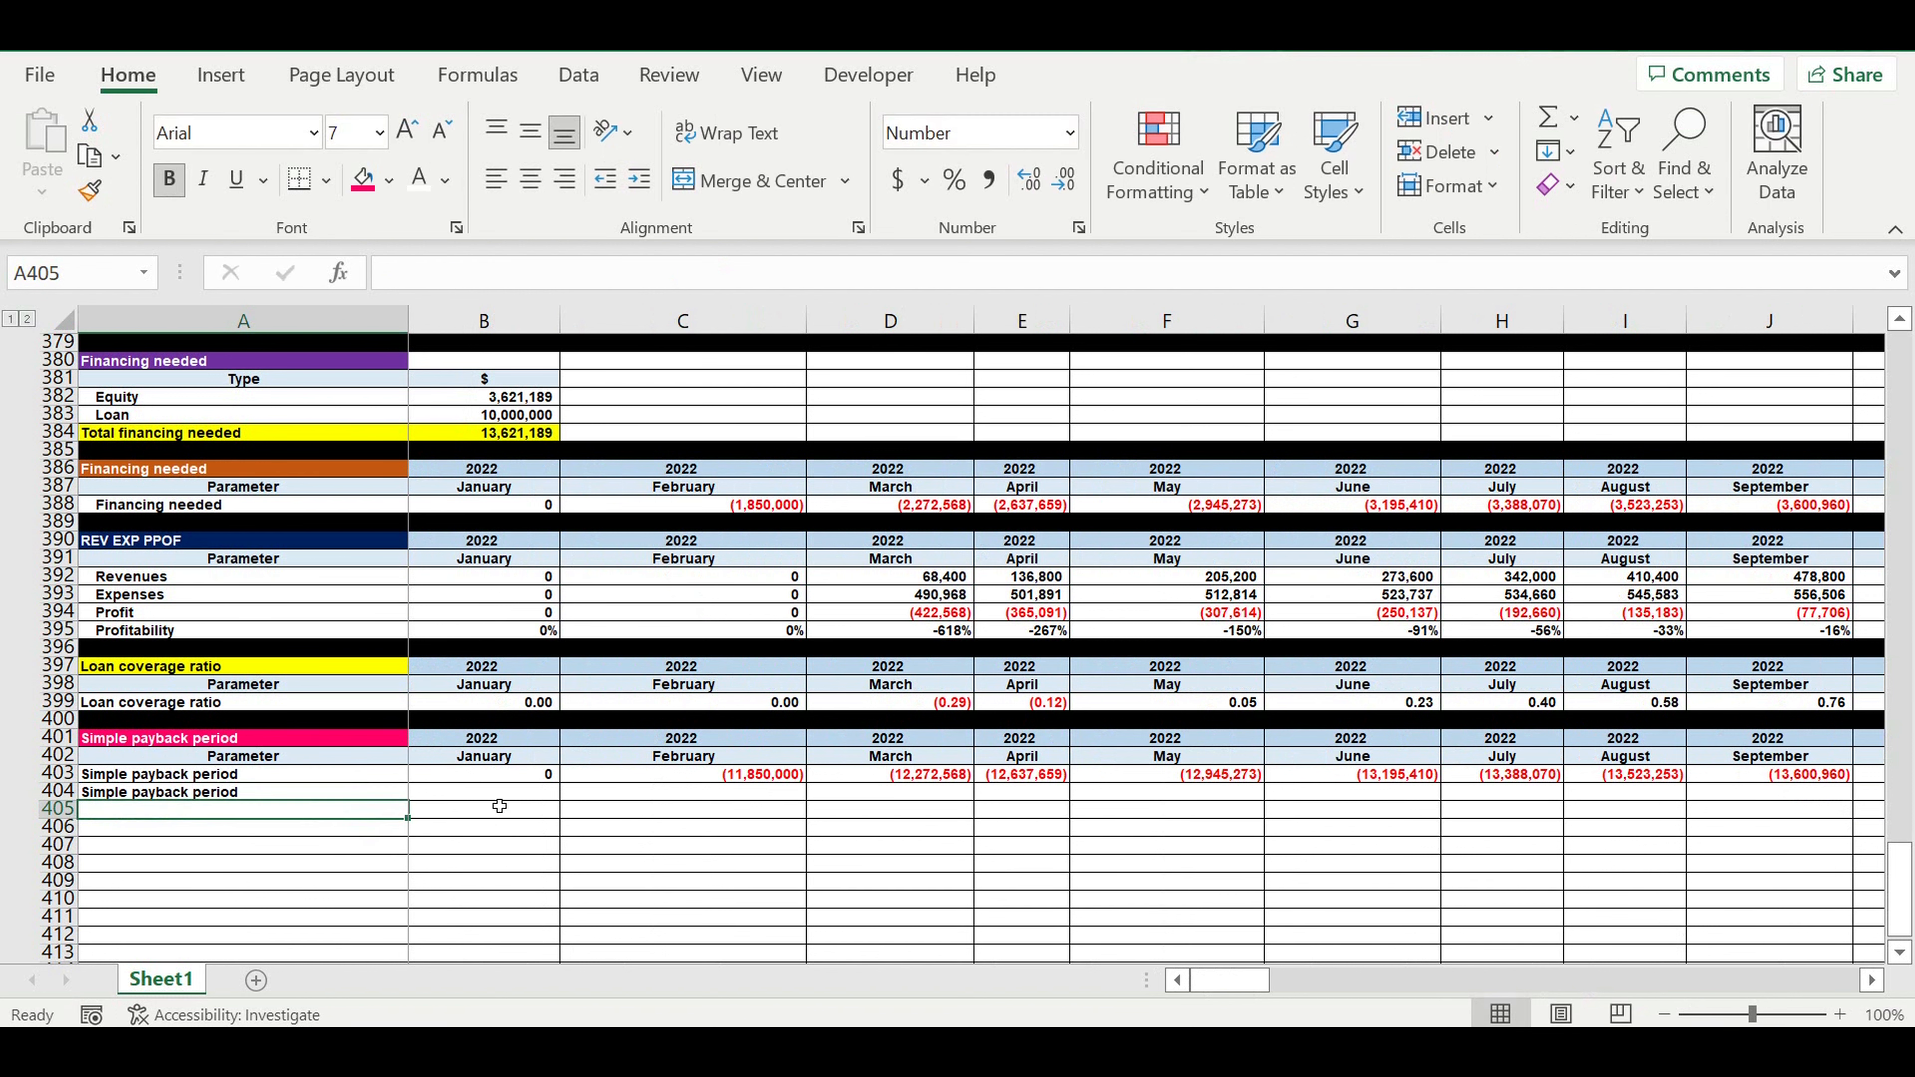
Enter the January payback flag =IF(B403<0,1,0) in B404, marking months with a negative cumulative balance
click(499, 792)
text(=if()
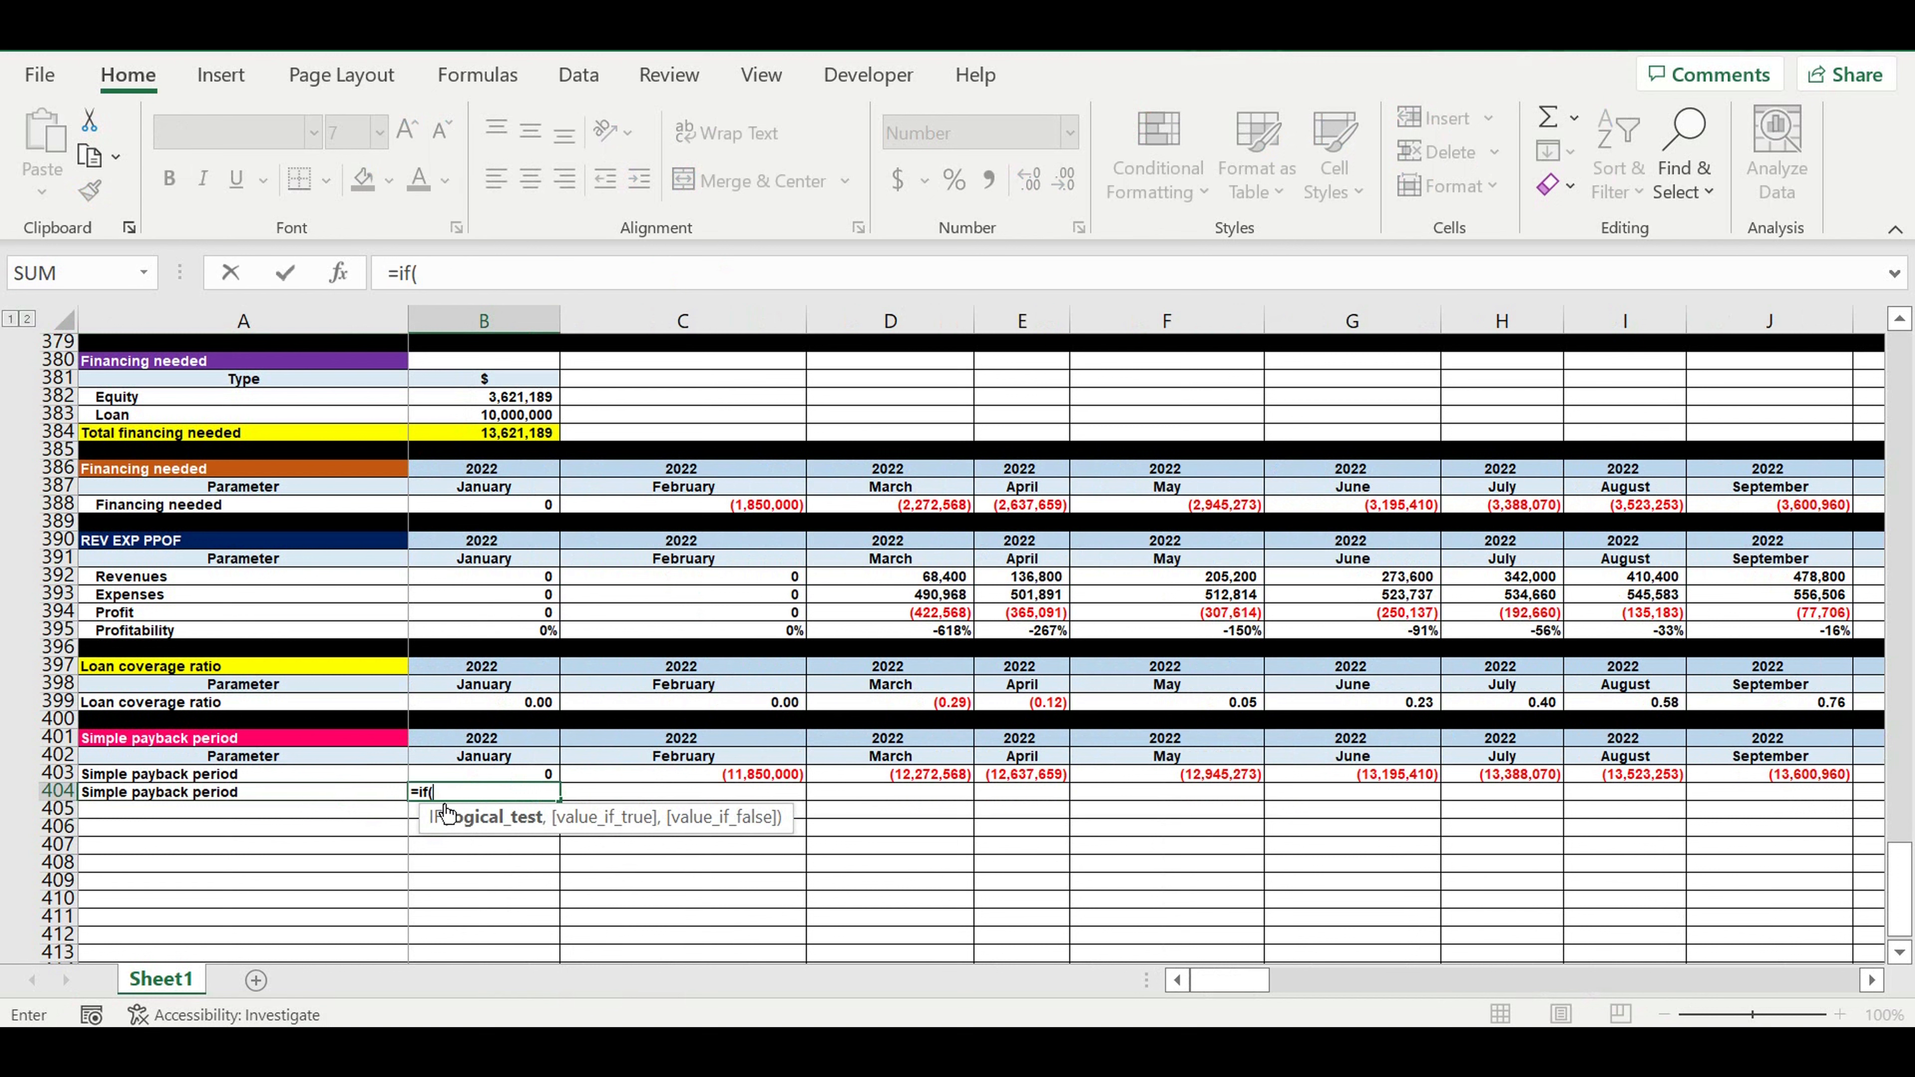
click(500, 779)
text(<0,1)
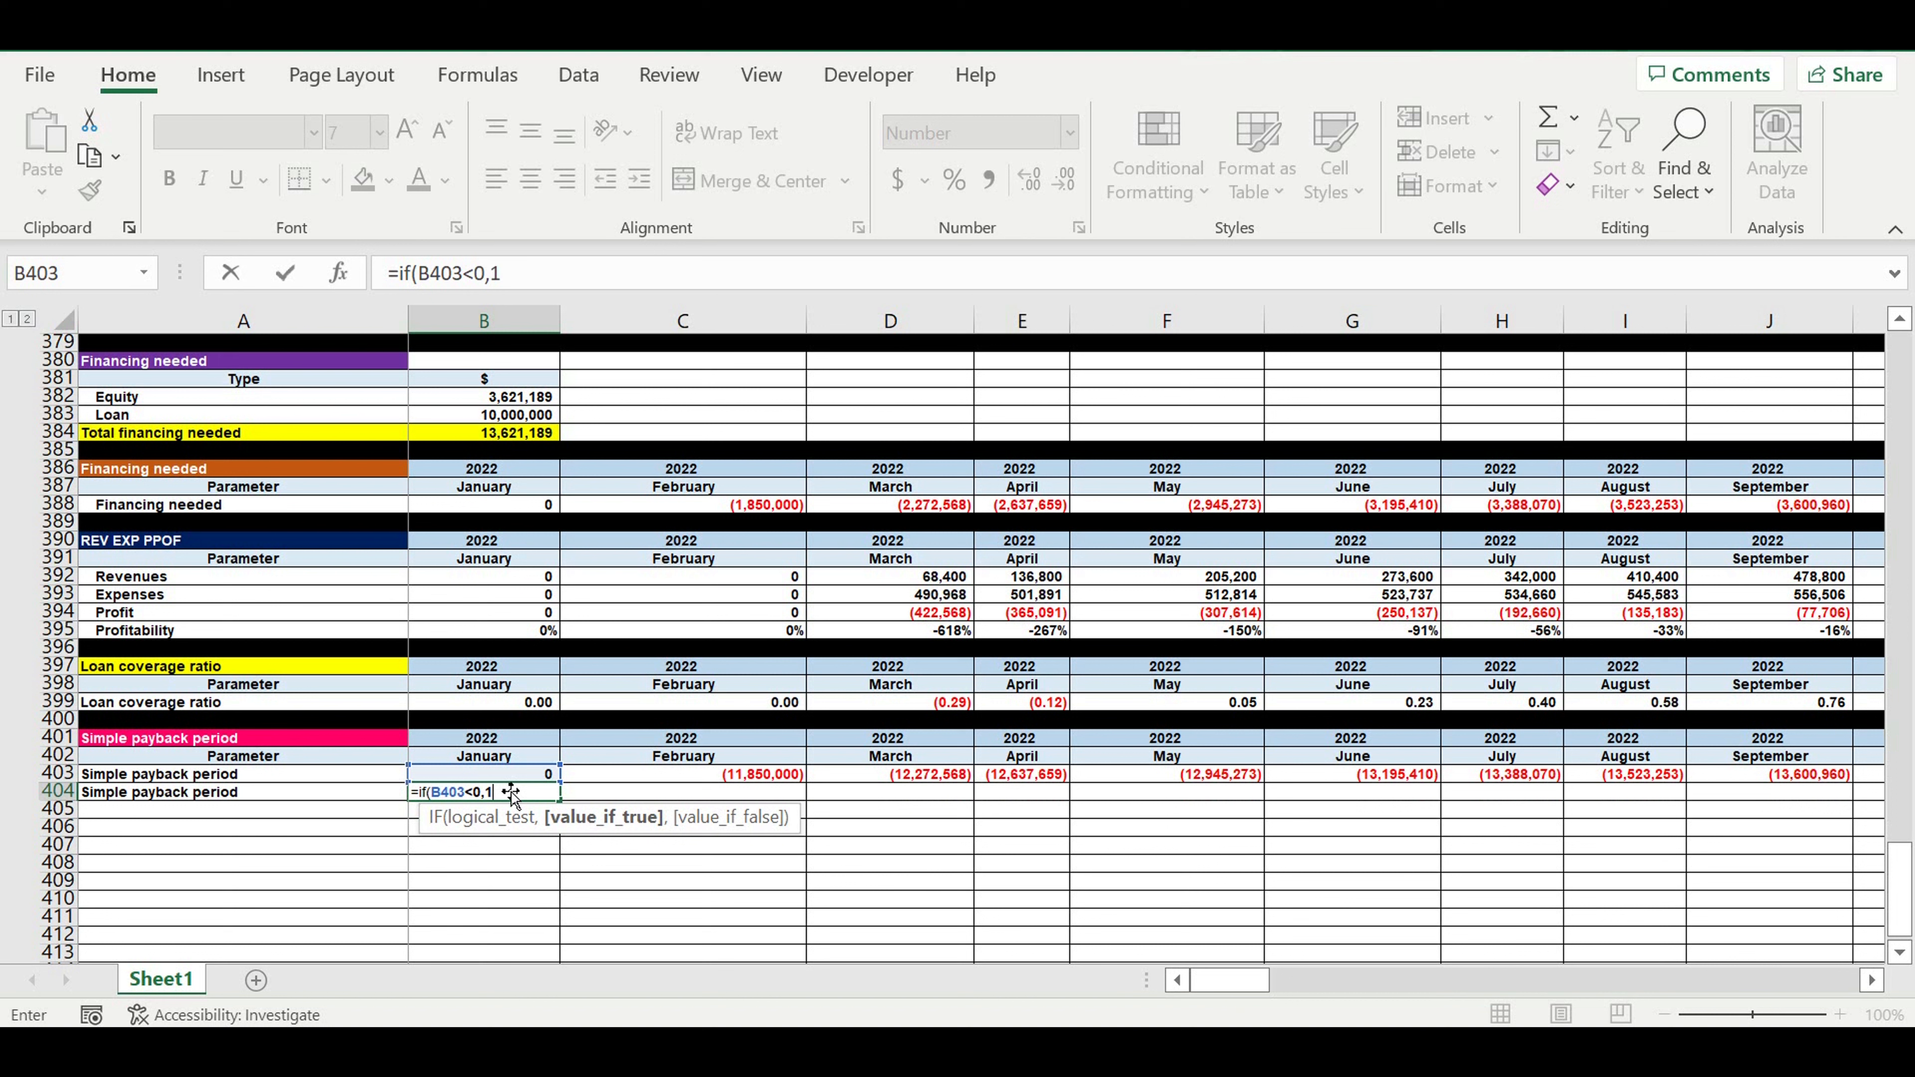
text(,)
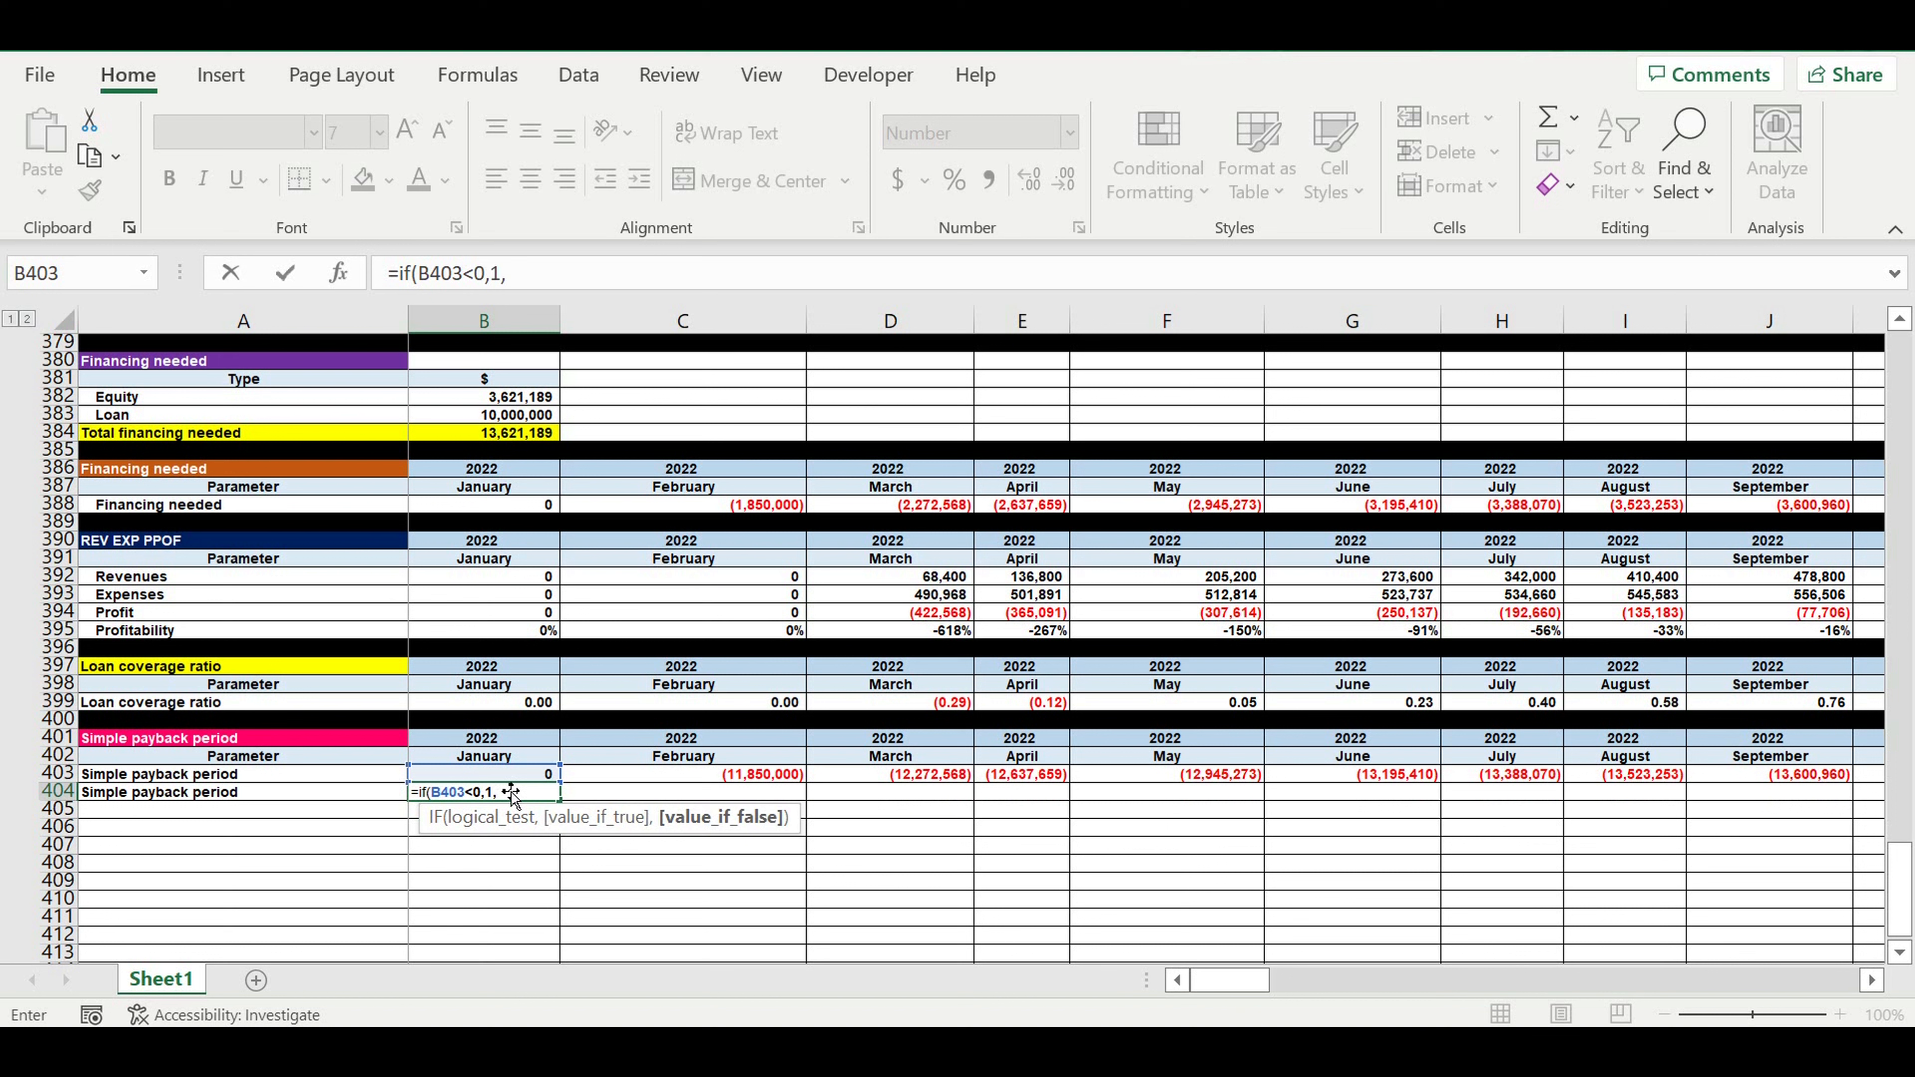
key(Return)
Extend the payback flag formula from B404 across row 404 through December 2031 in DQ404
click(509, 789)
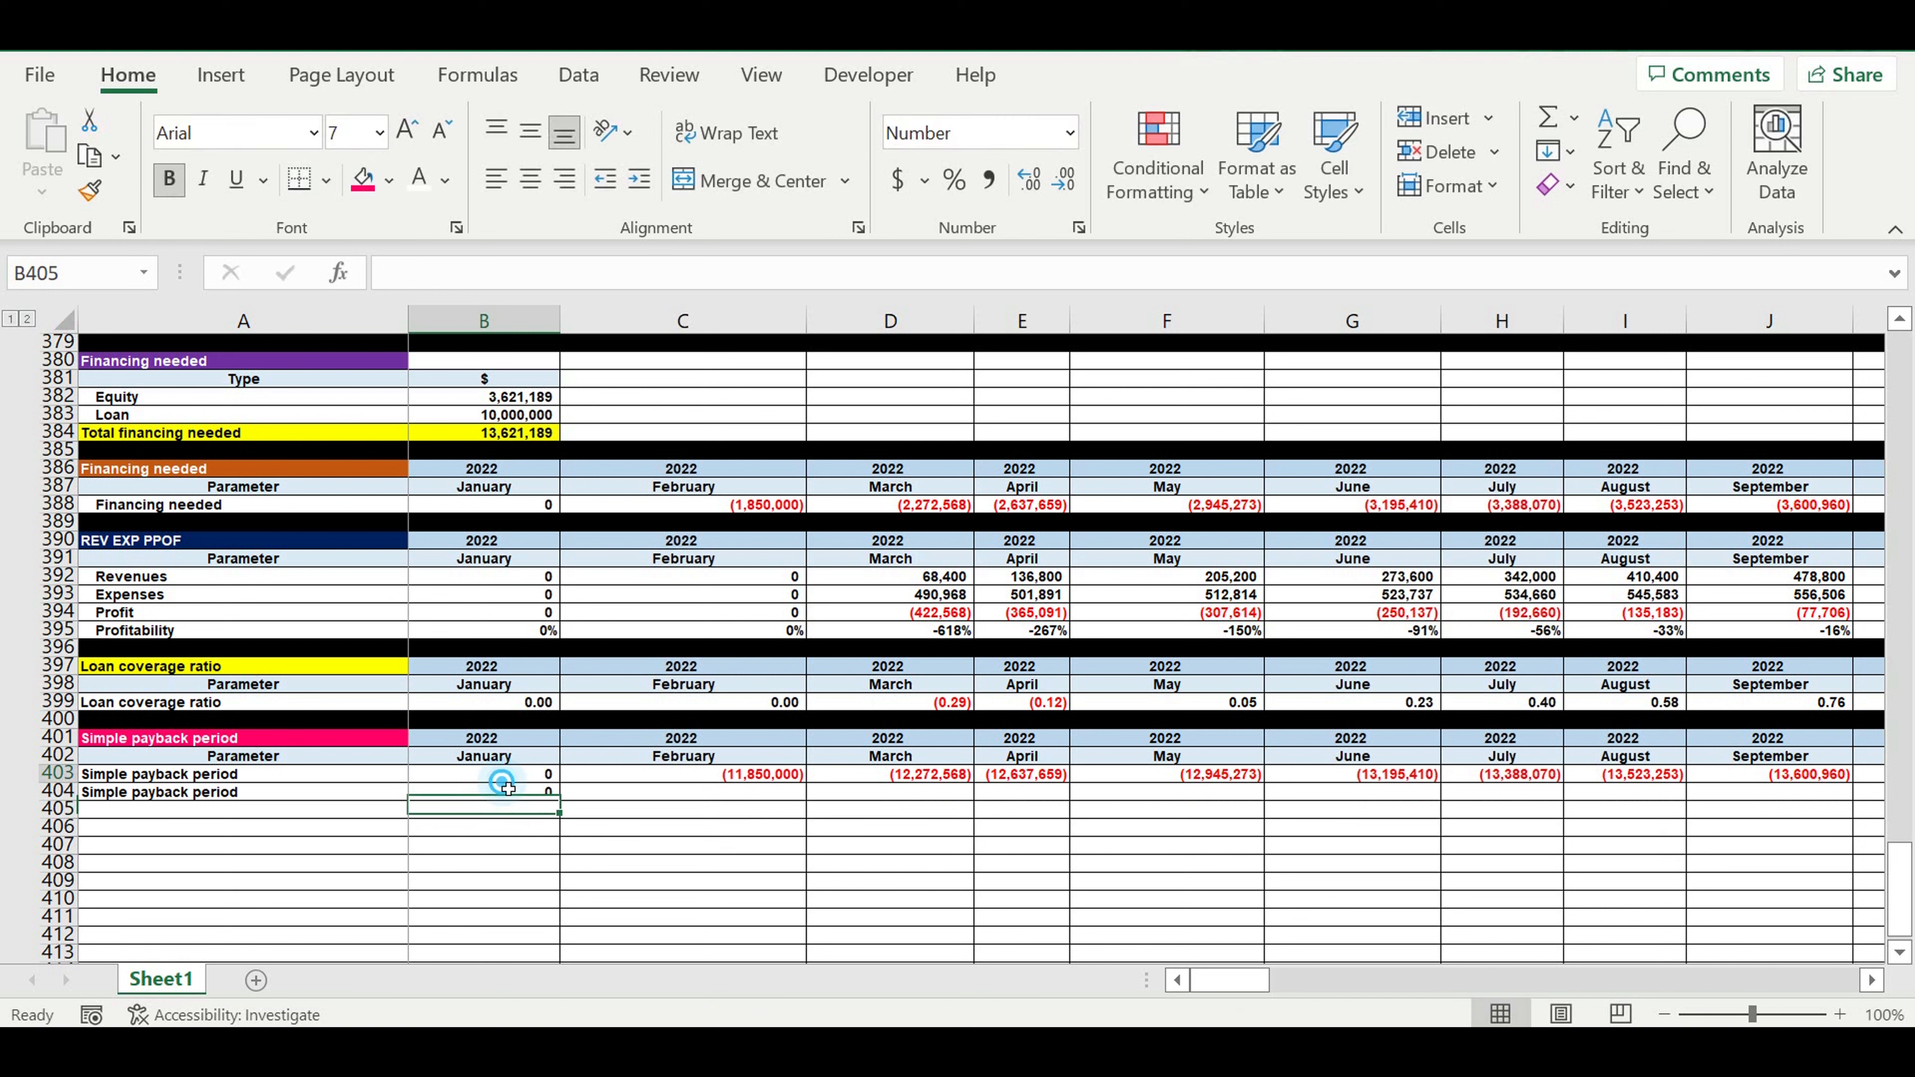
drag(560, 798, 901, 796)
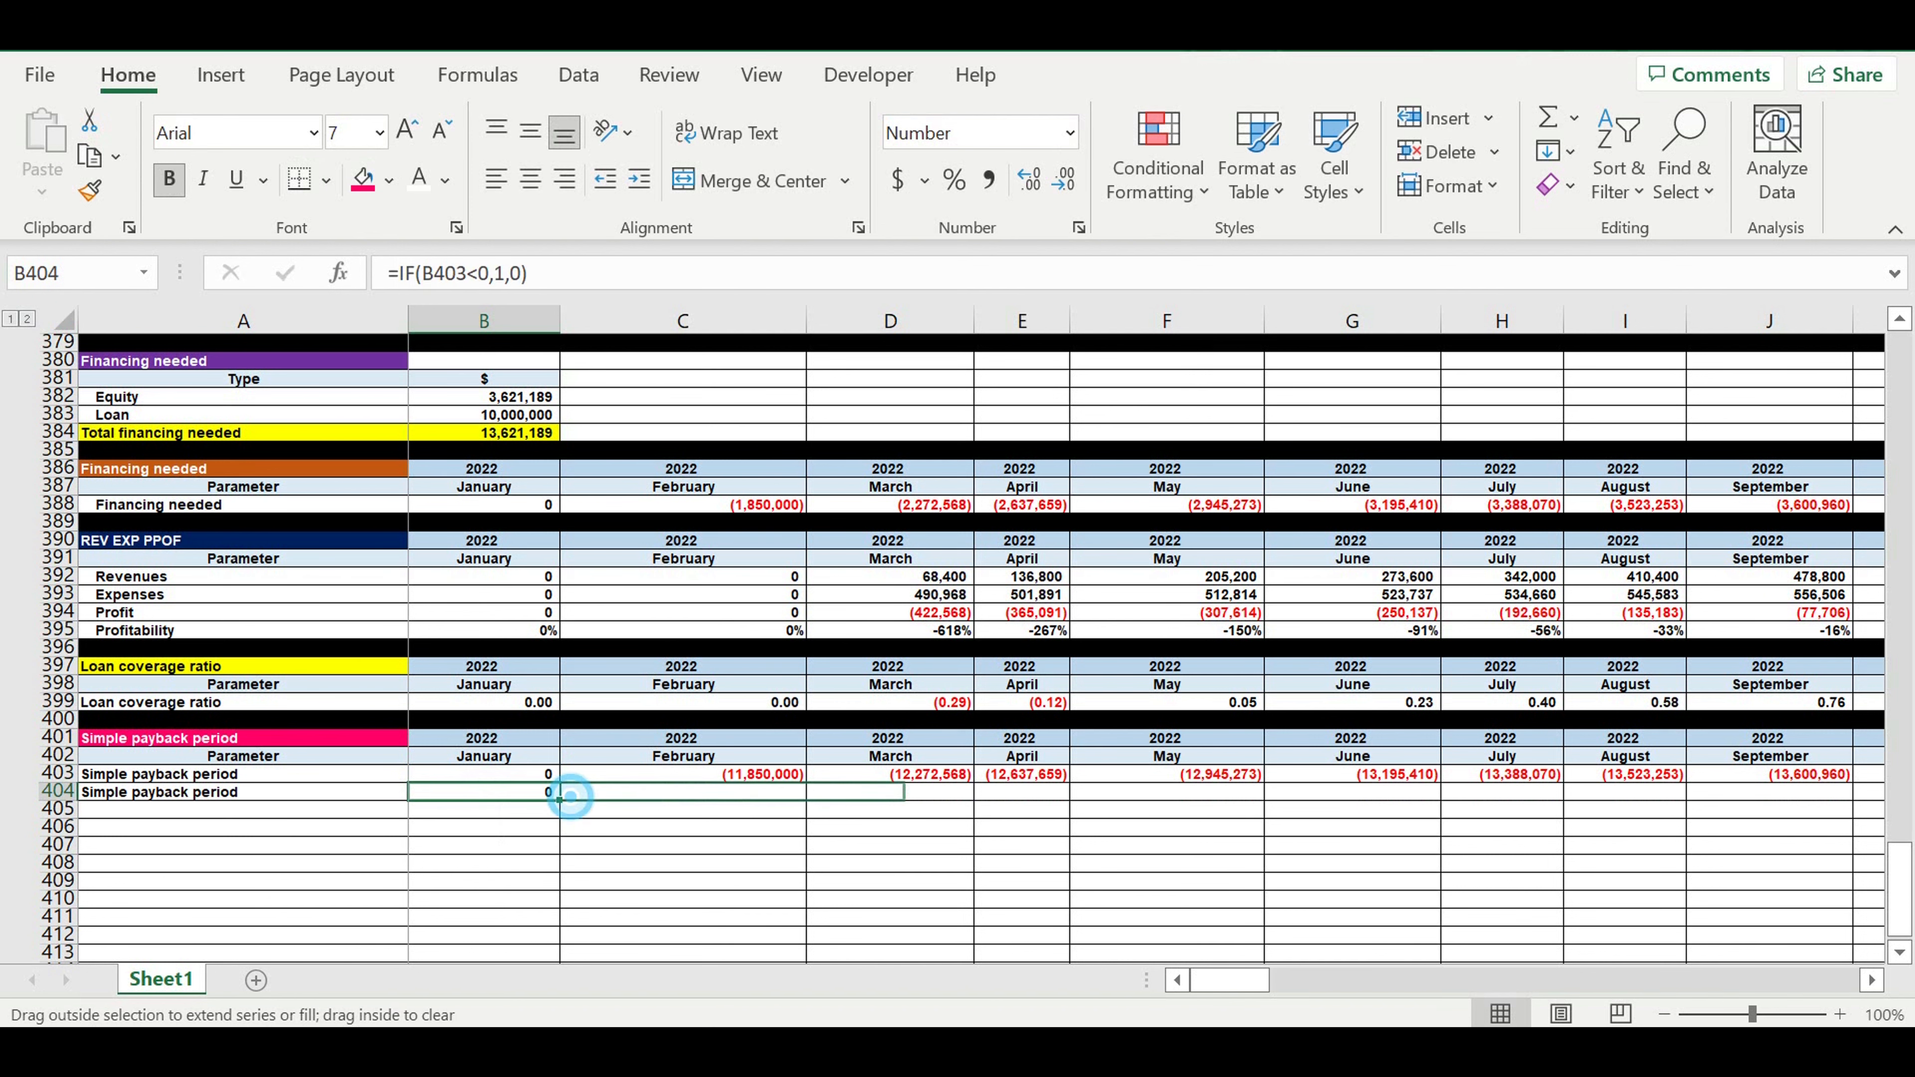
drag(570, 796, 1641, 813)
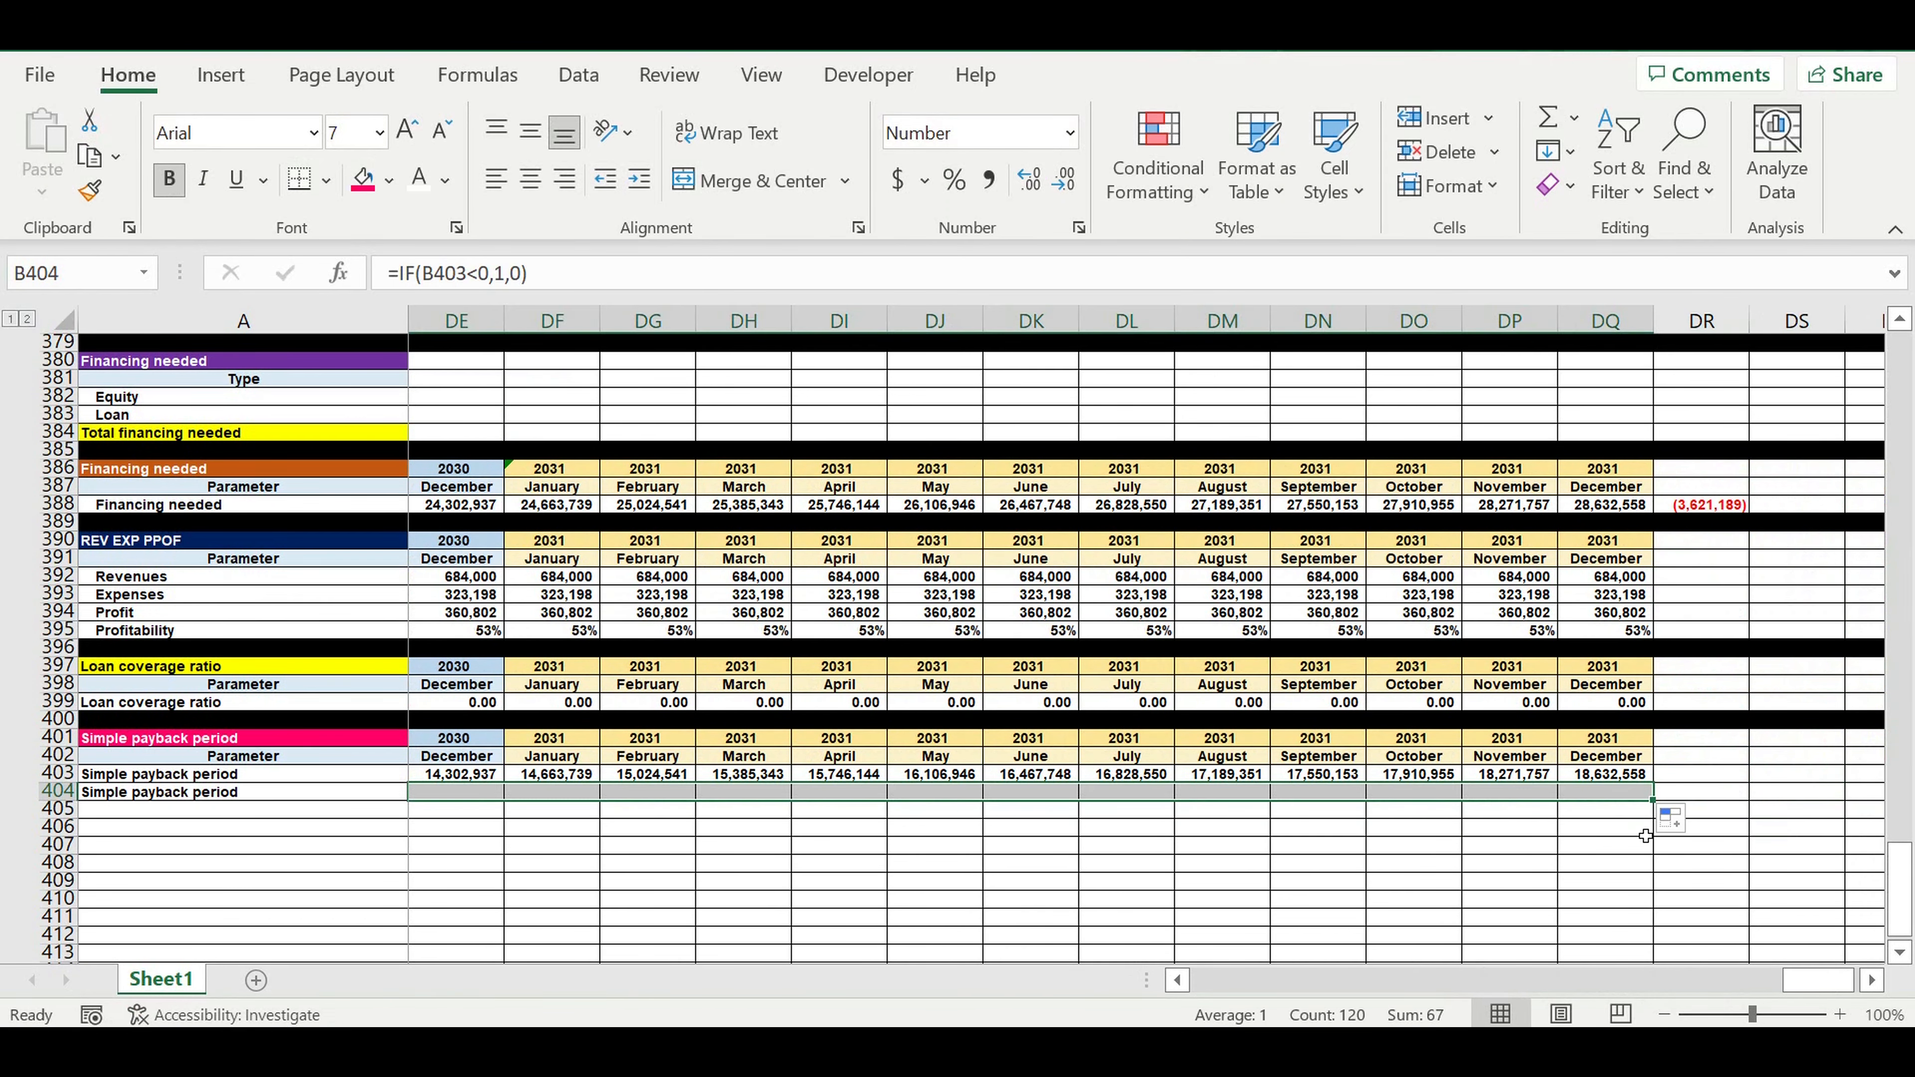
click(1577, 847)
Total the monthly payback flags in DR404 with =SUM(B404:DQ404)
click(1702, 775)
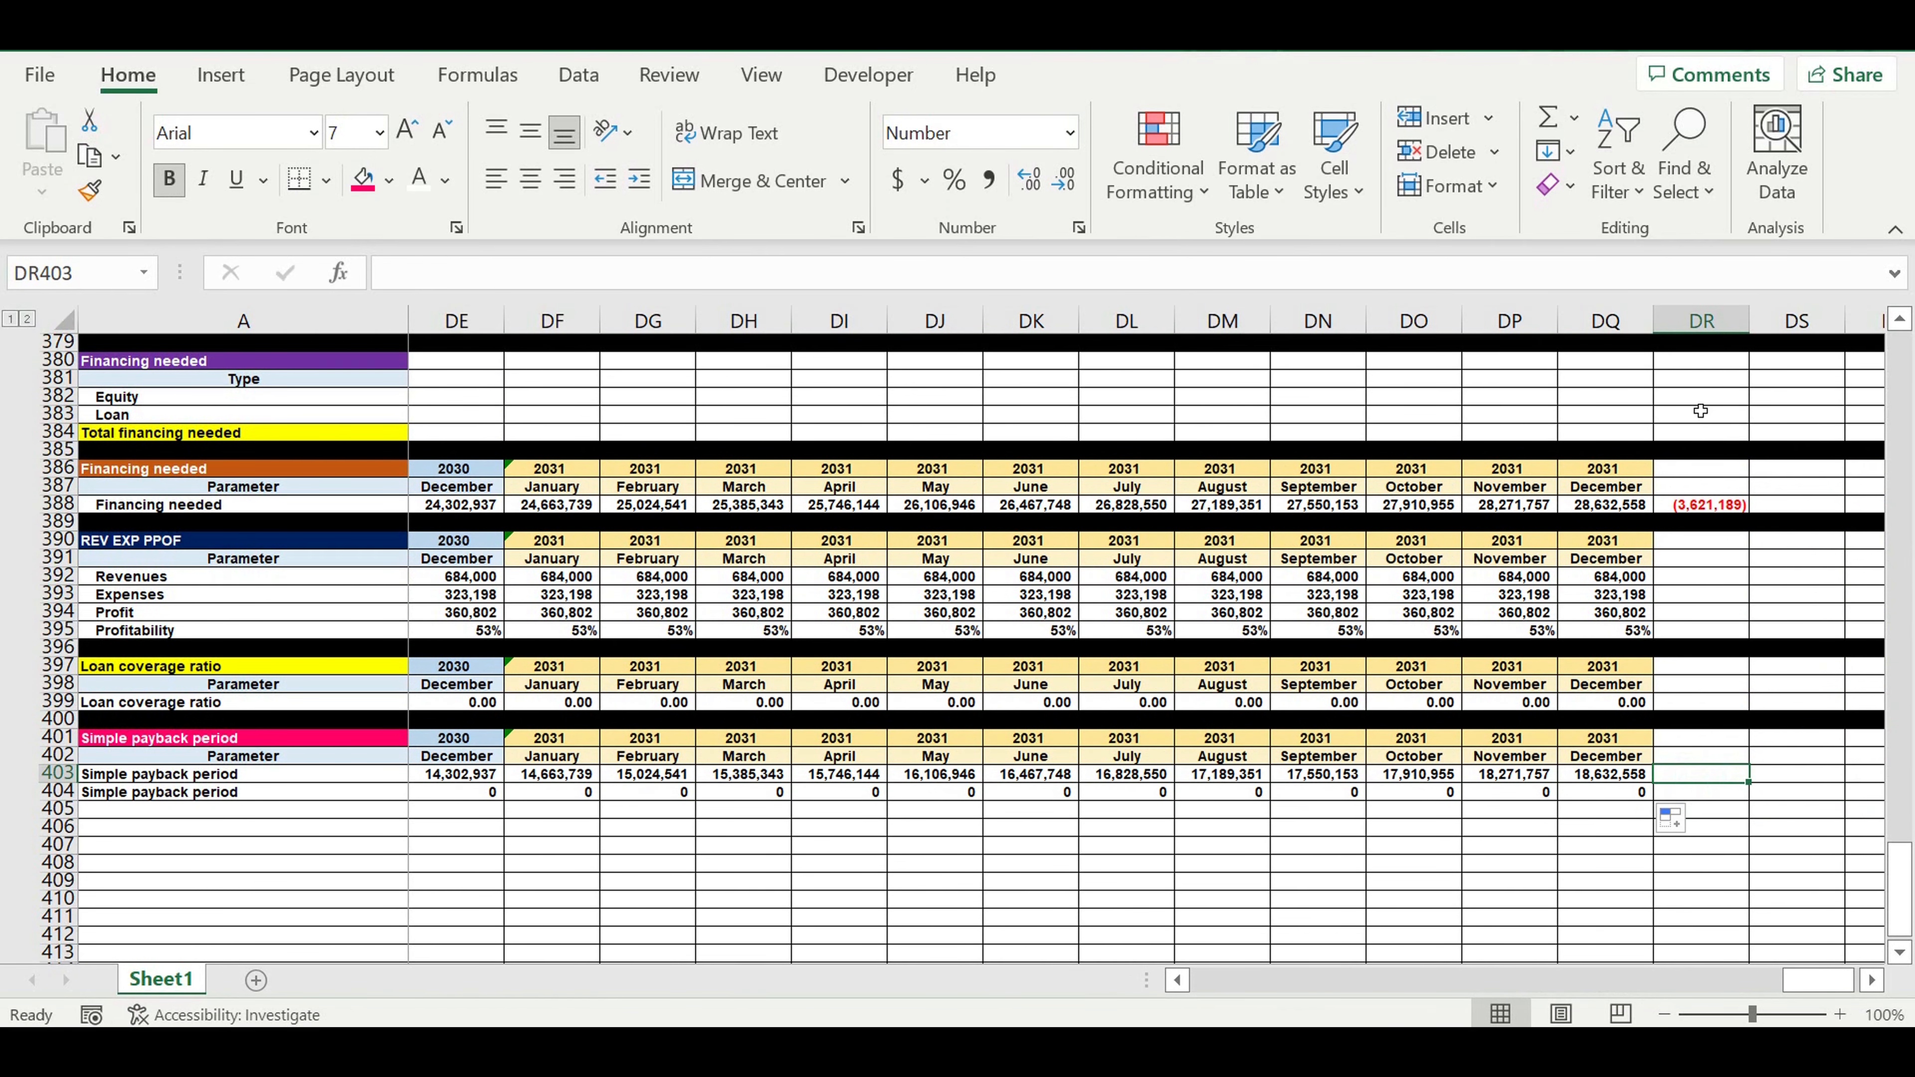
click(1723, 792)
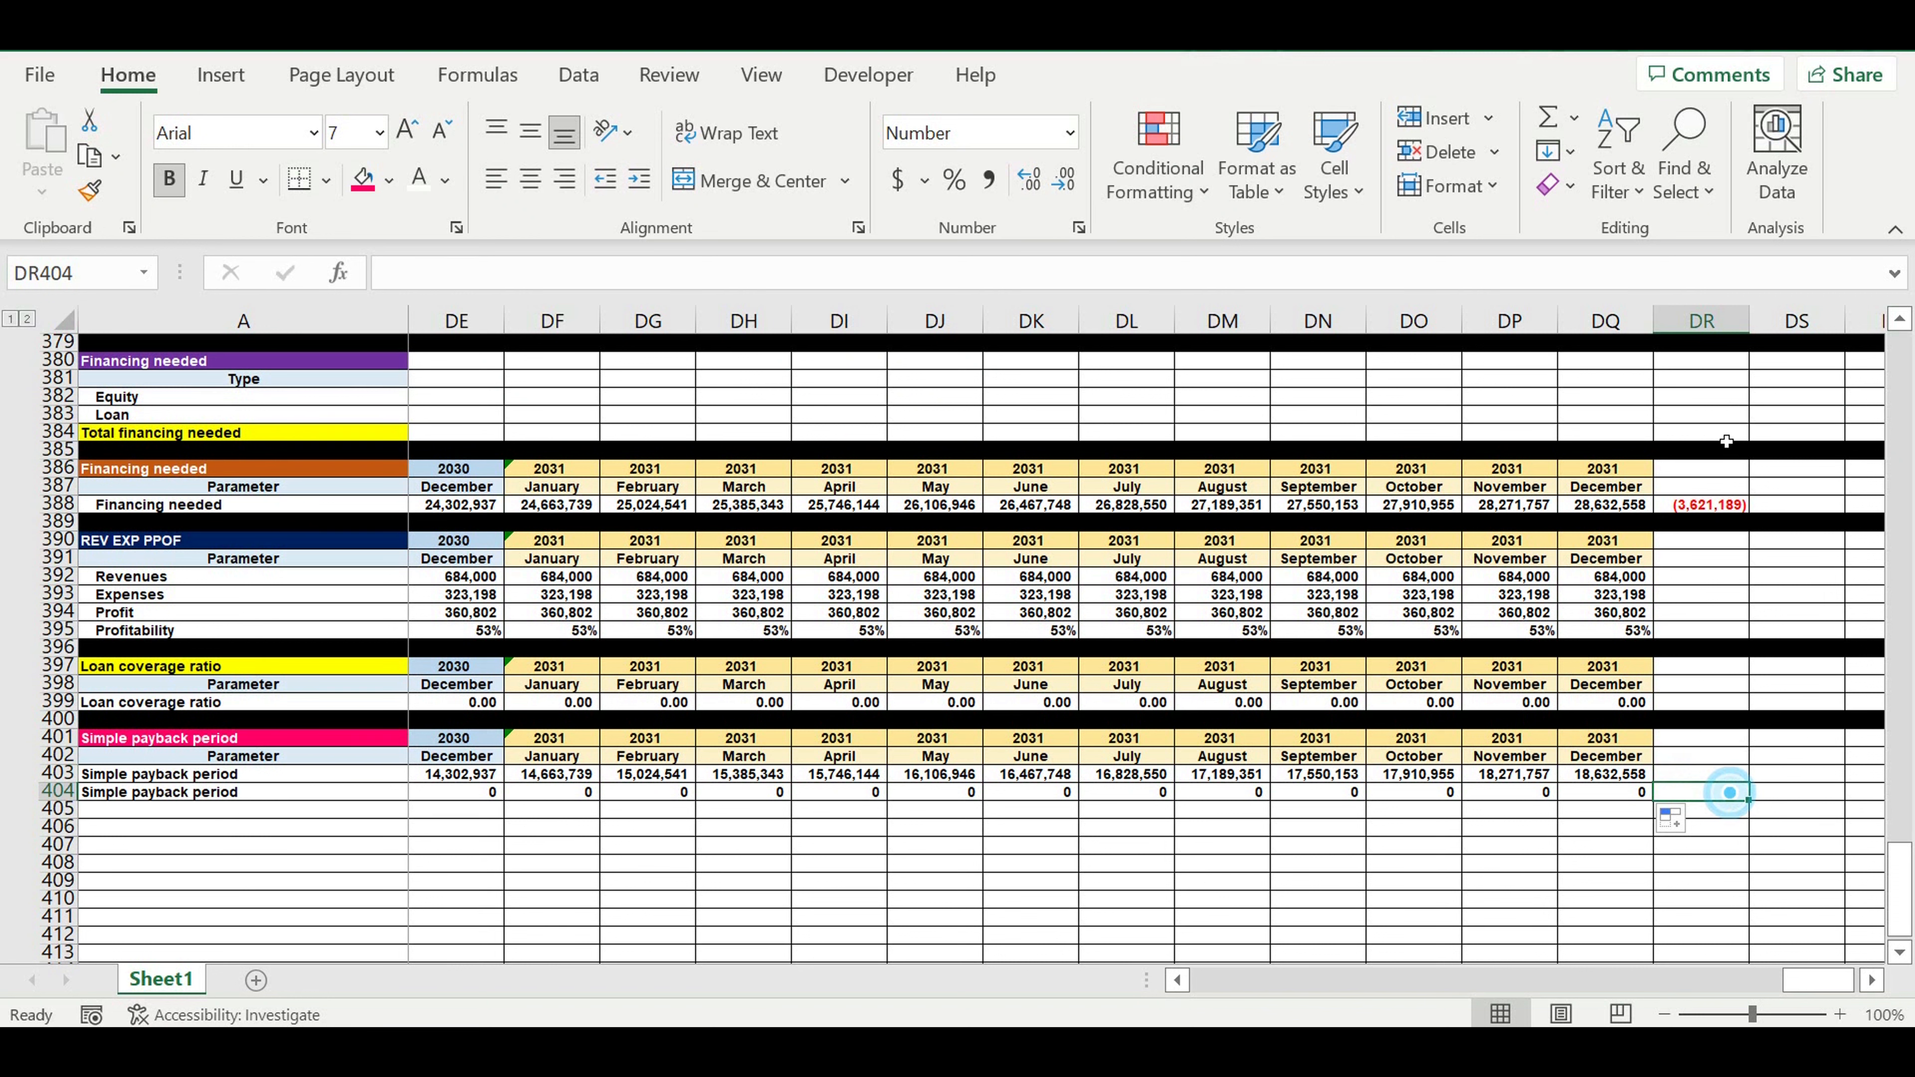
click(1547, 117)
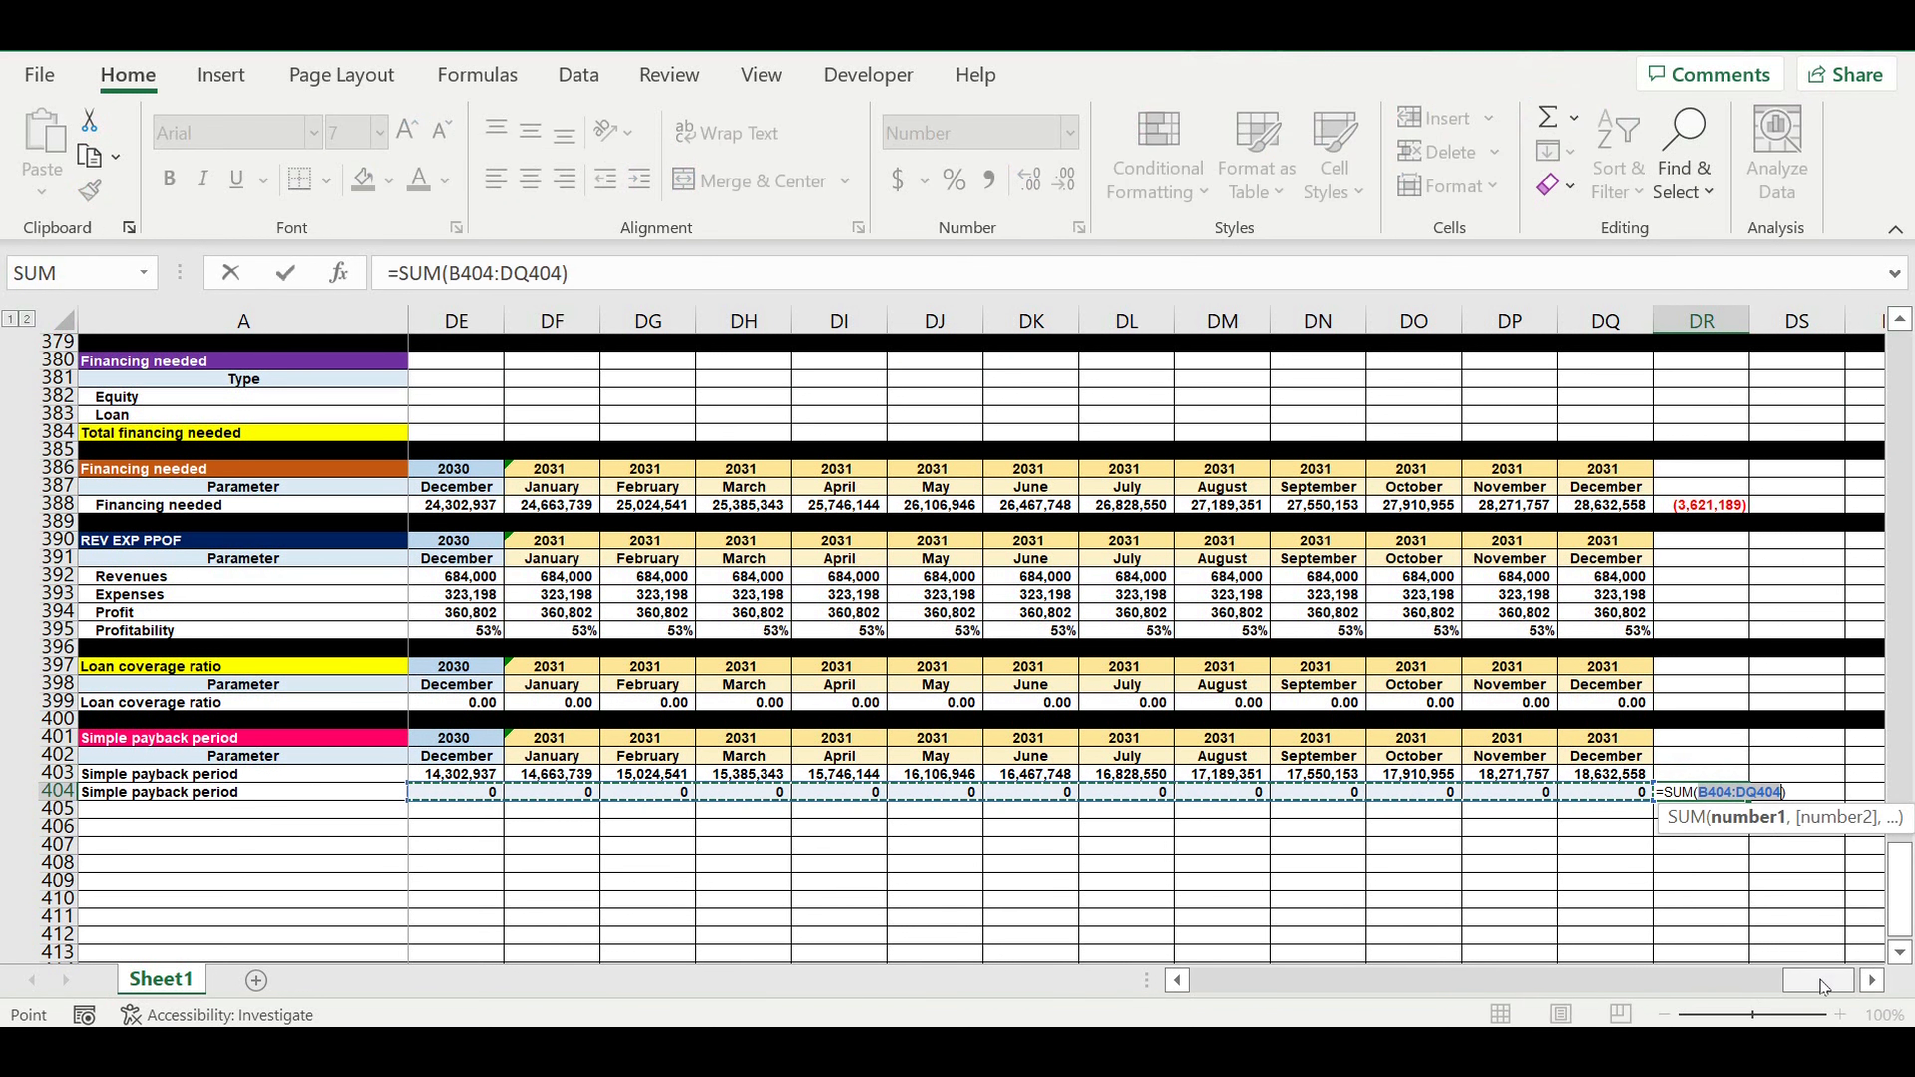
drag(1821, 986, 829, 973)
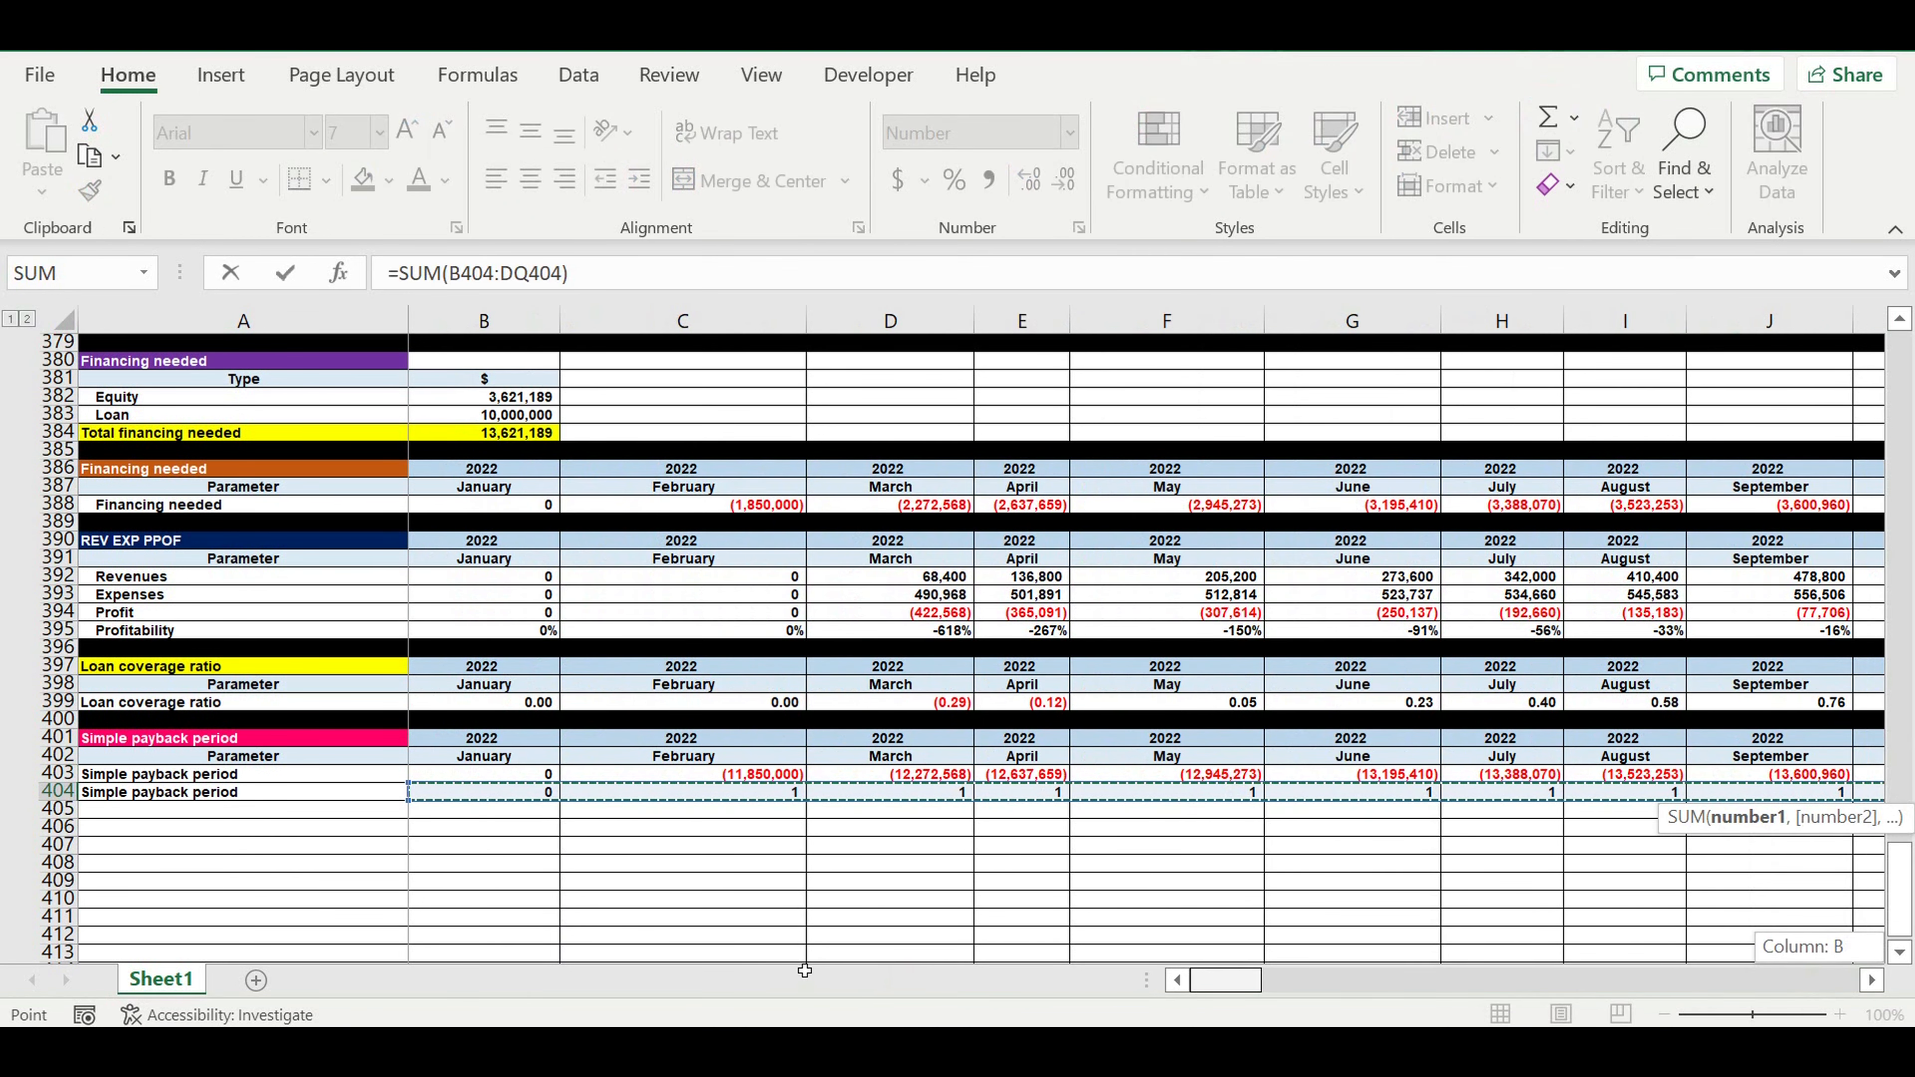
key(Return)
Check the flag total in DR404 and the monthly flags in row 404 against the cumulative balances, up to September 2027
click(1787, 794)
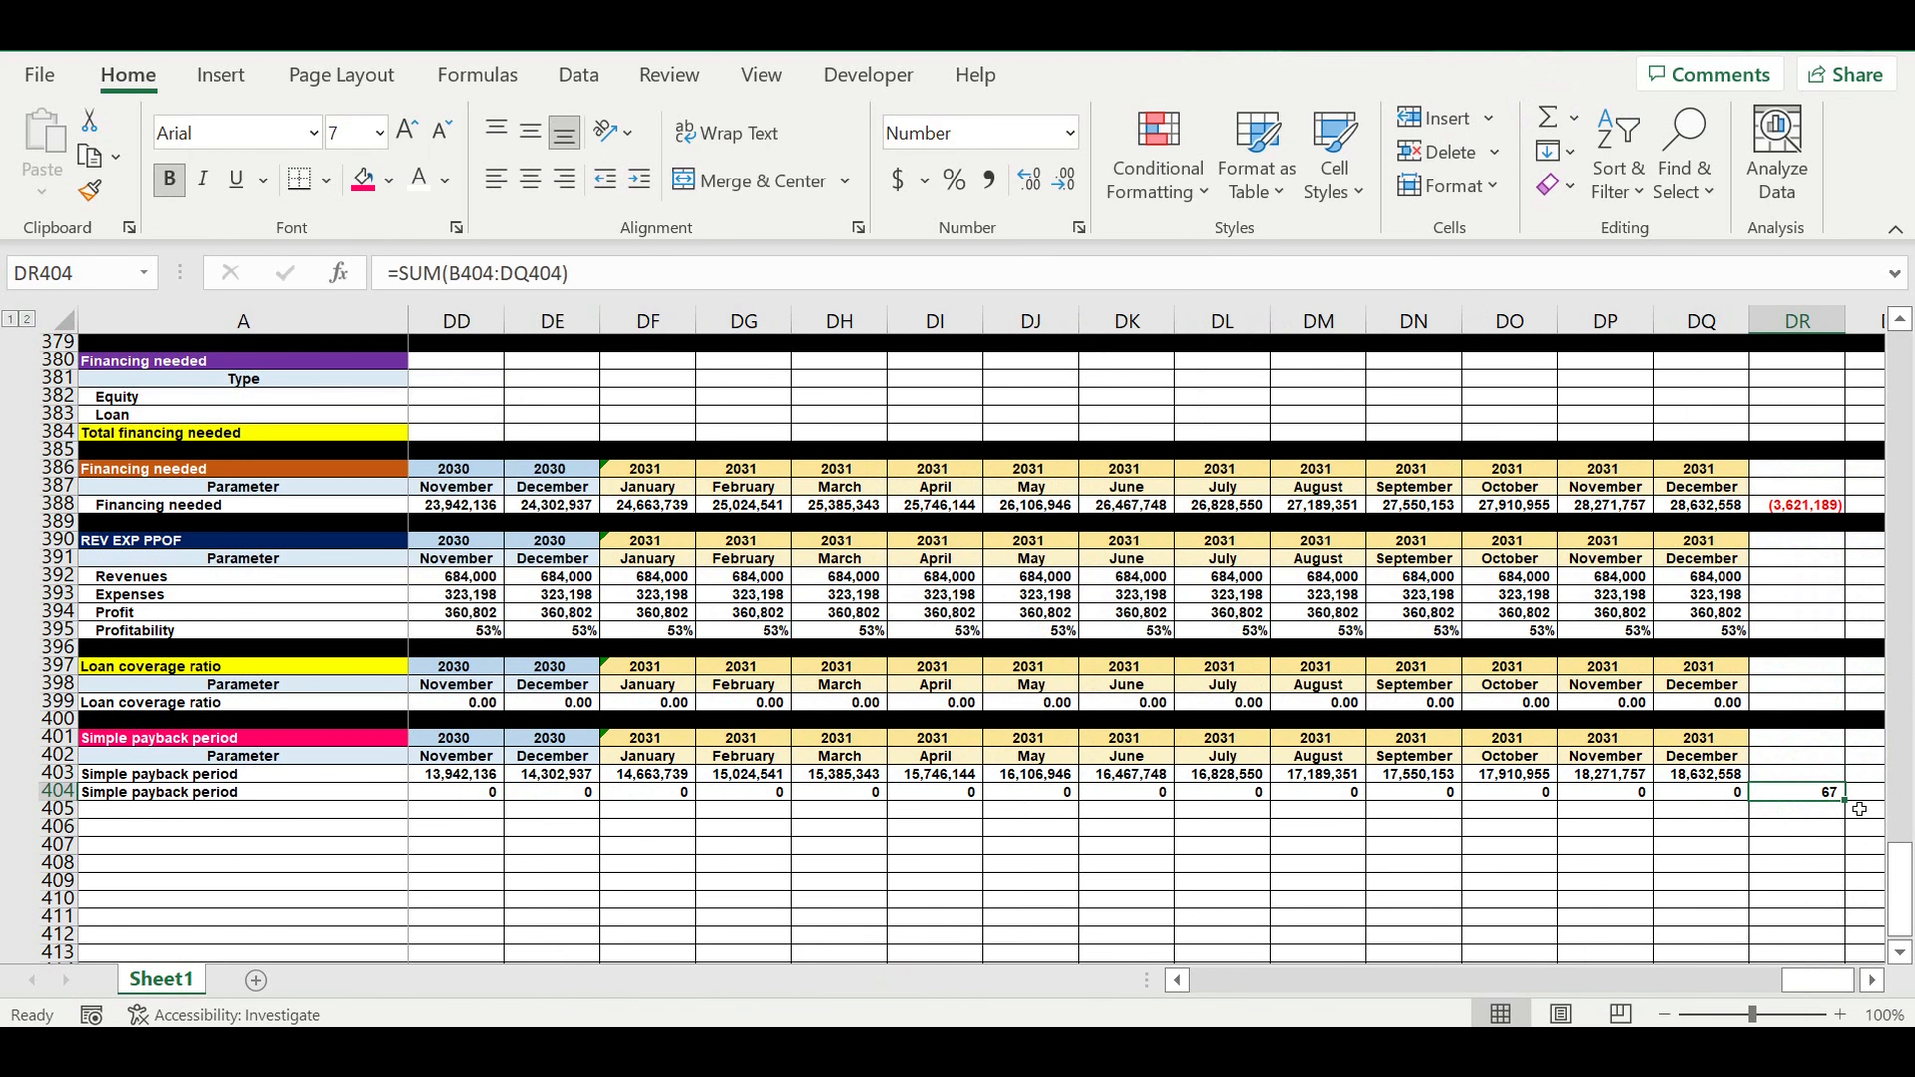
drag(1817, 981, 1467, 996)
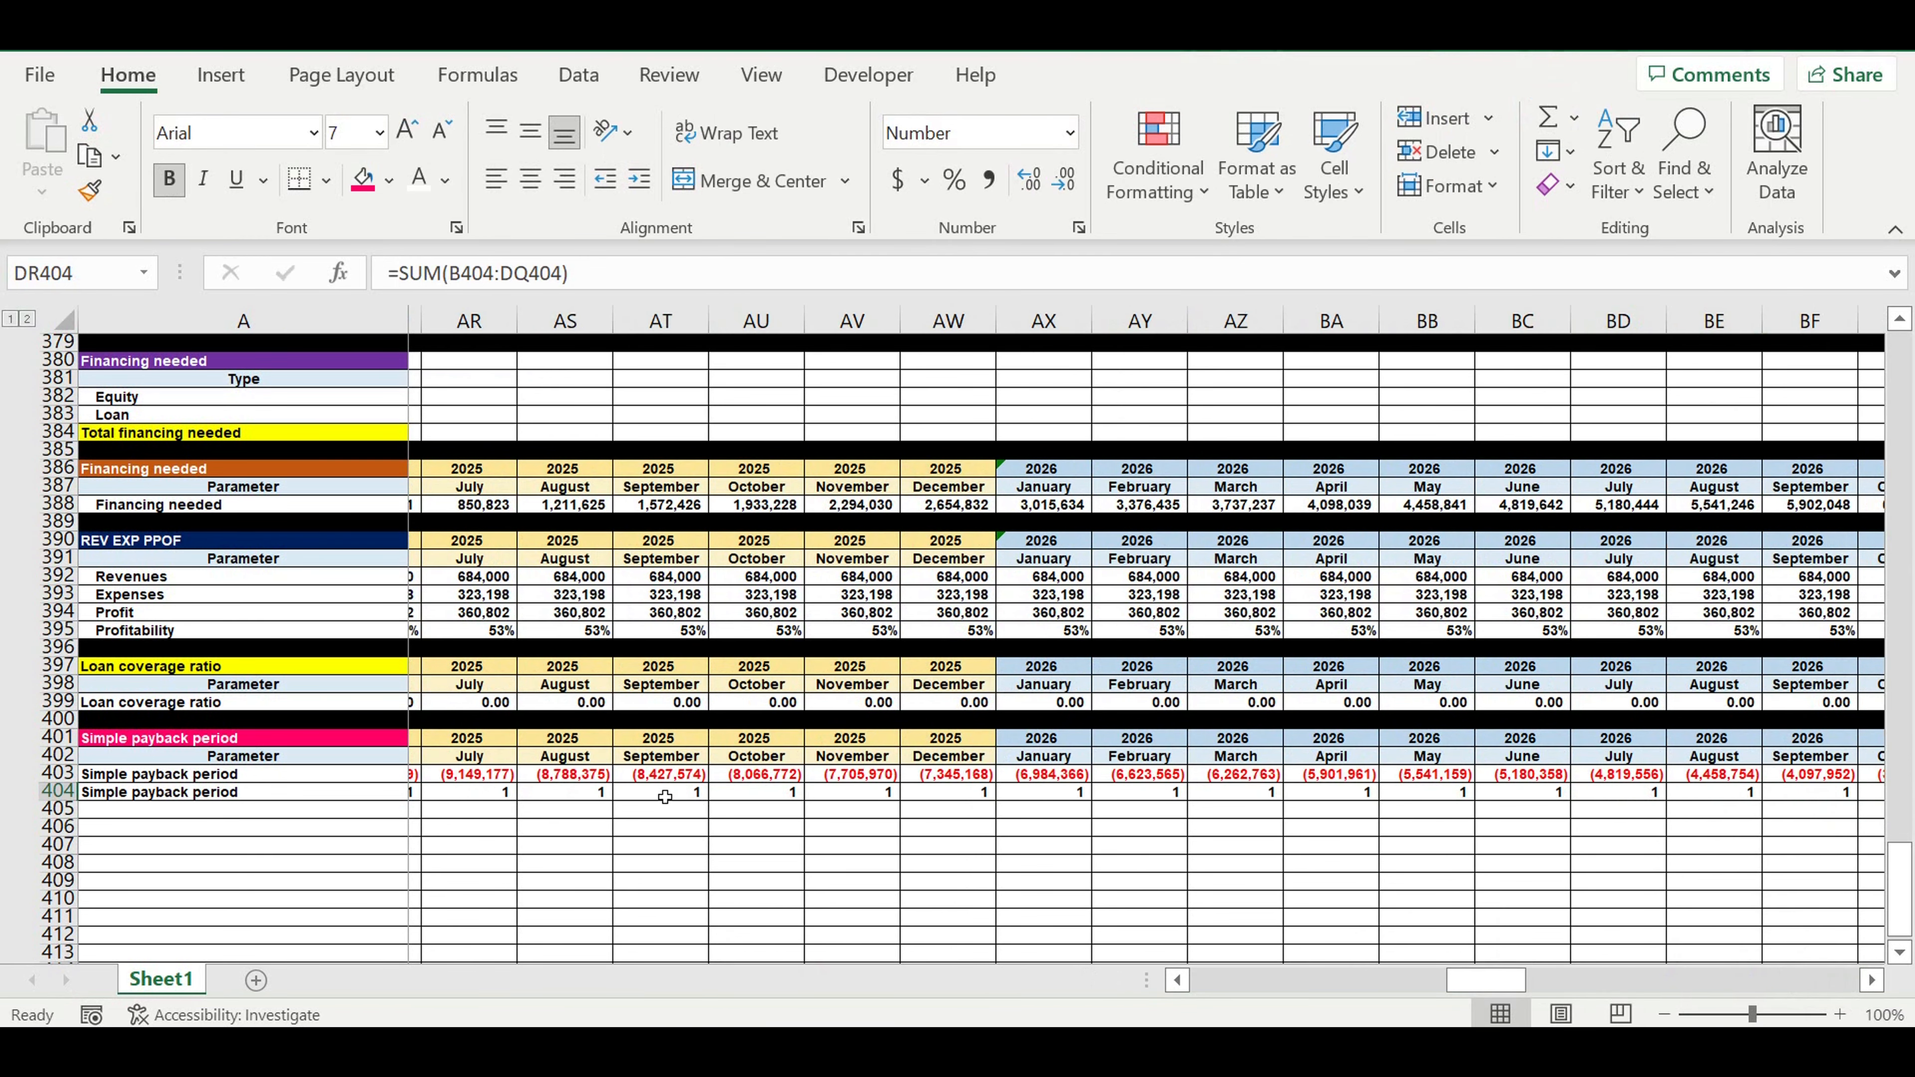
click(662, 776)
click(784, 794)
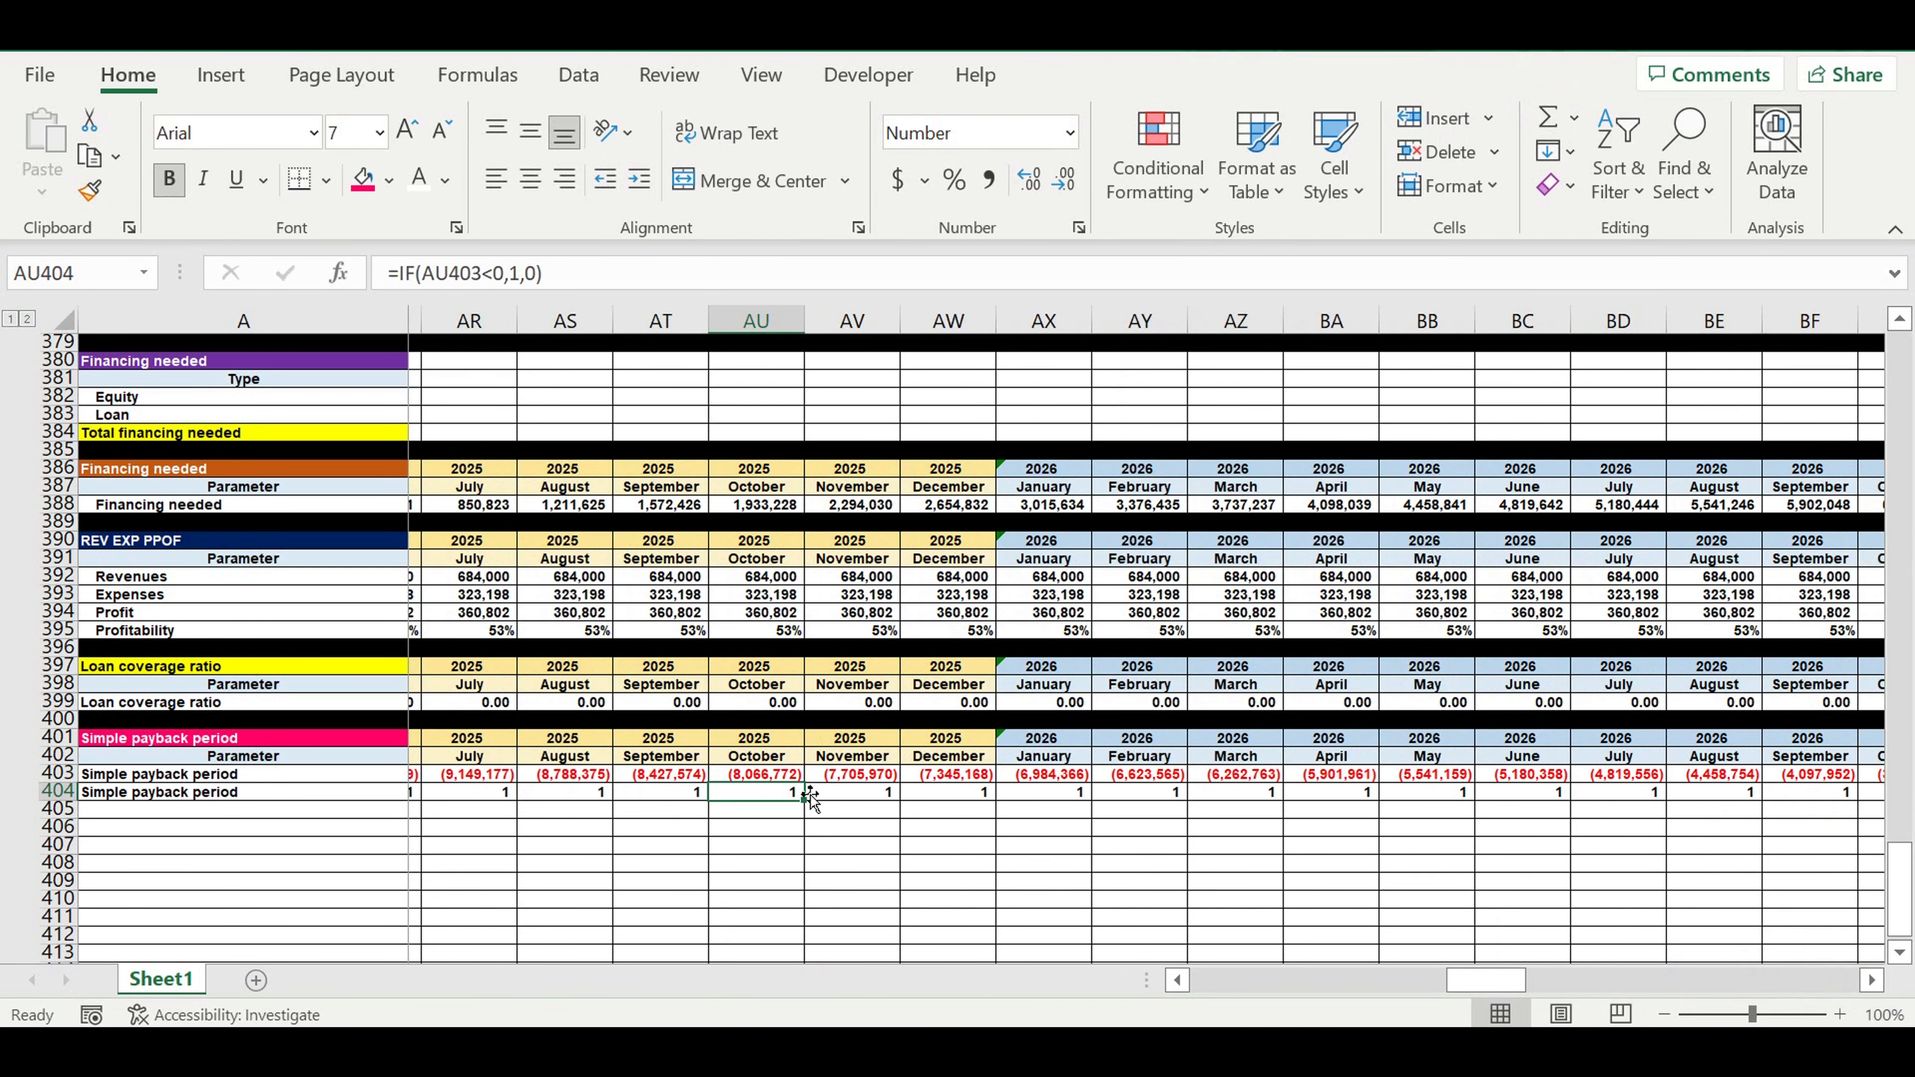
drag(1873, 981, 1873, 981)
drag(1569, 981, 1574, 980)
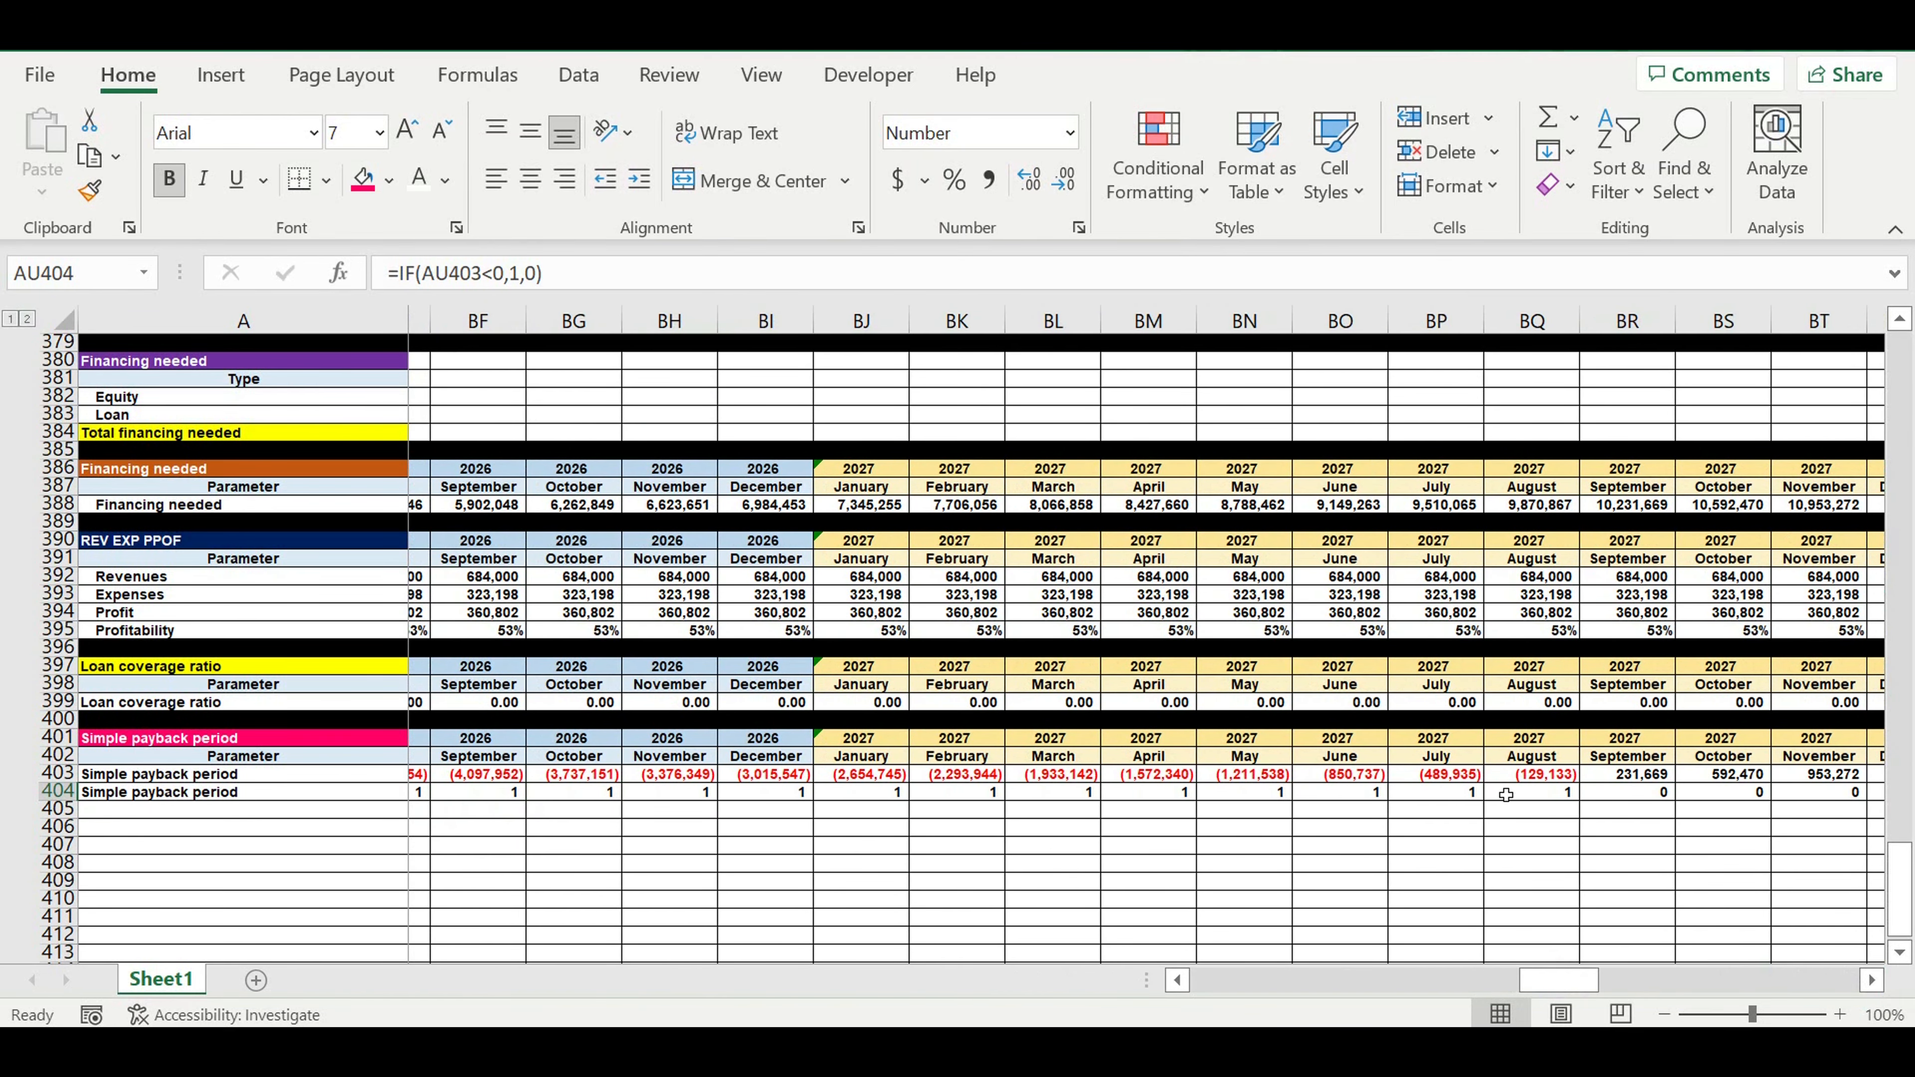
click(1651, 792)
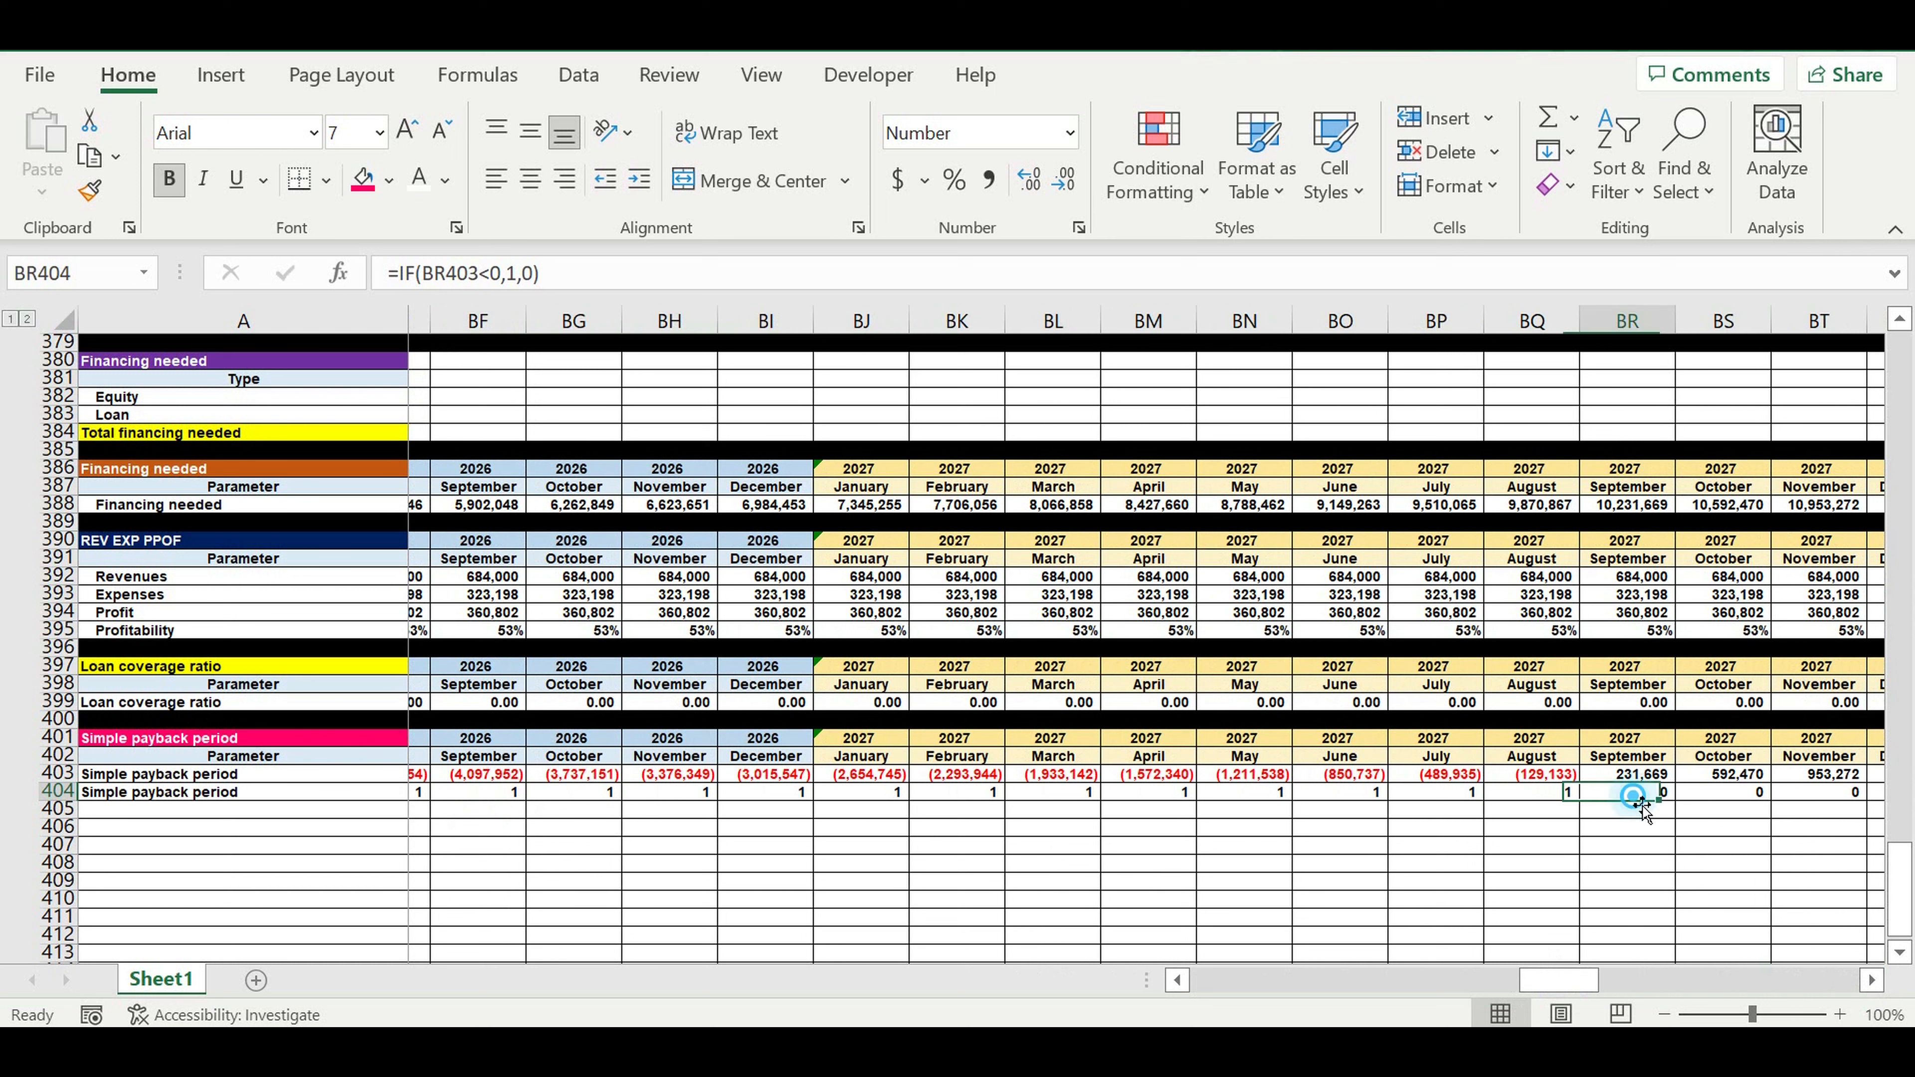
click(1610, 827)
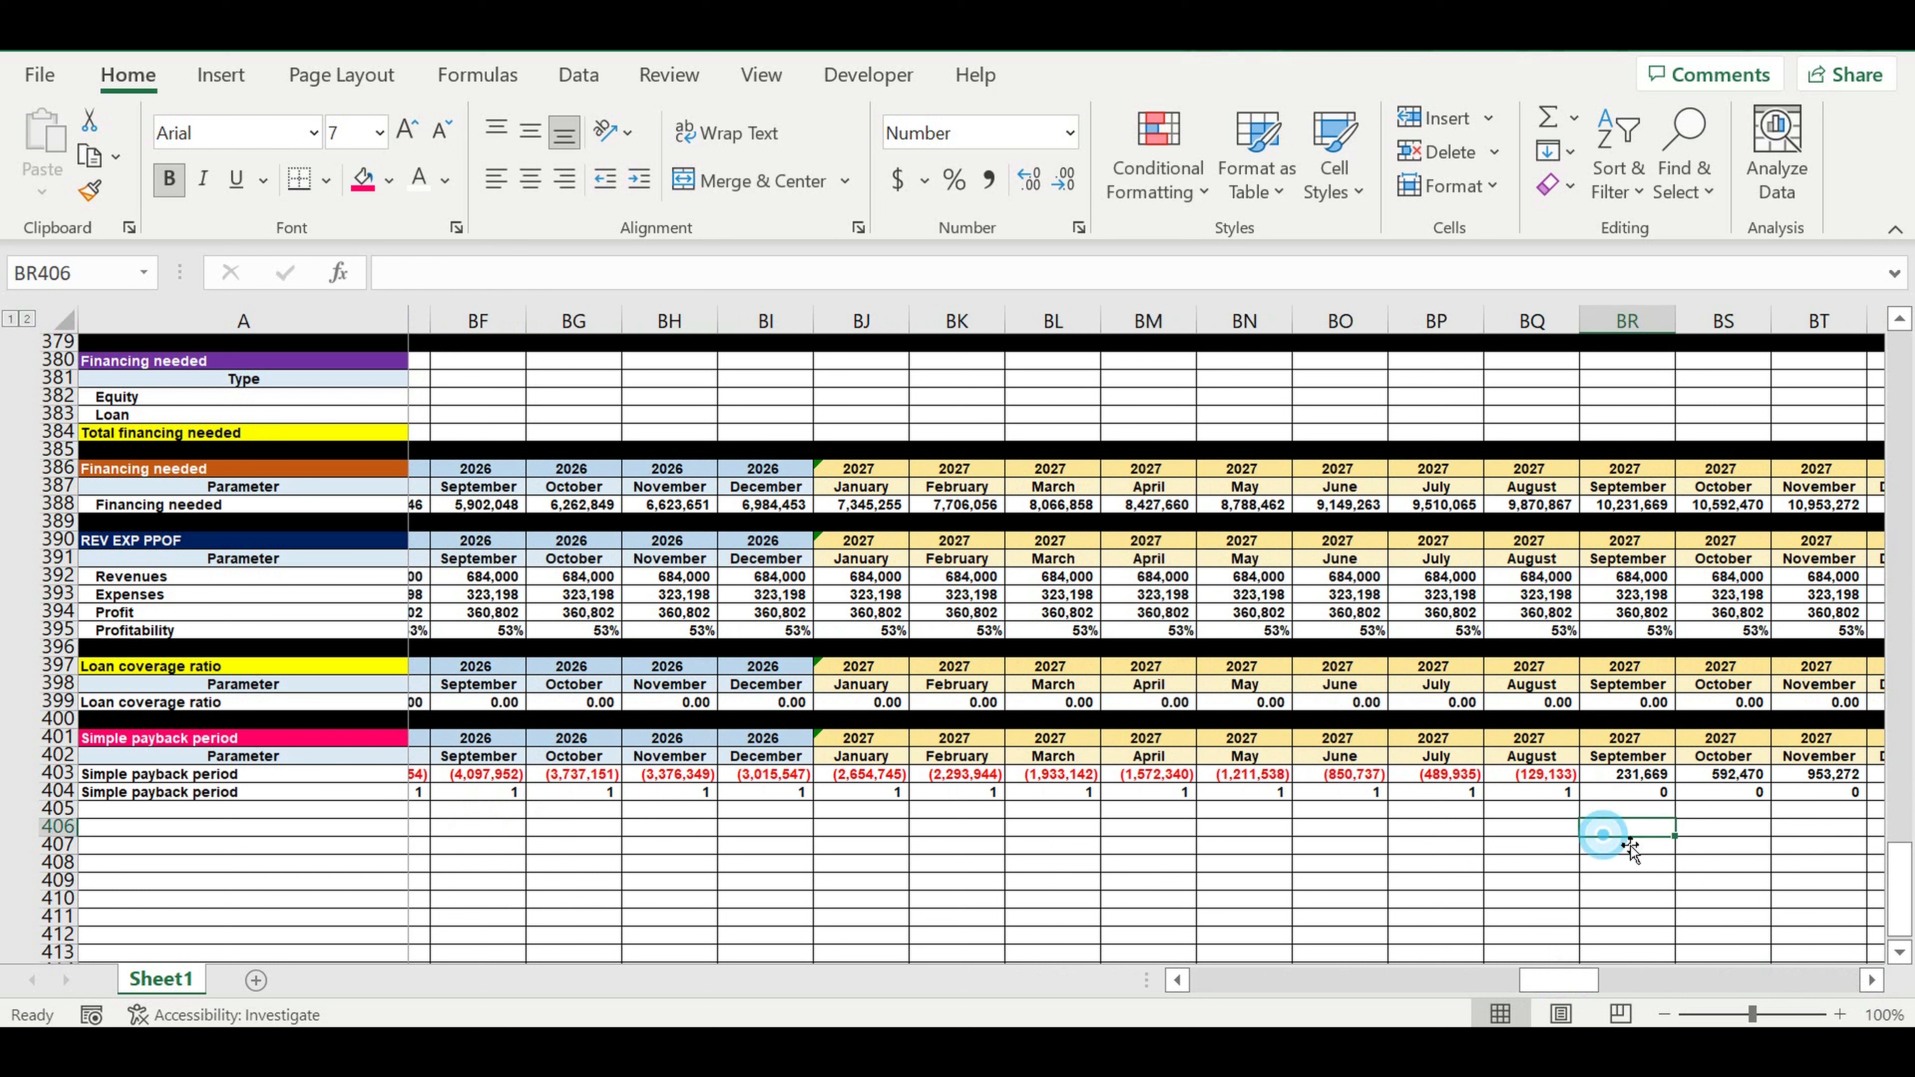
Fill the whole of row 405 with black as a separator below the Simple payback period section
drag(1575, 983, 1124, 943)
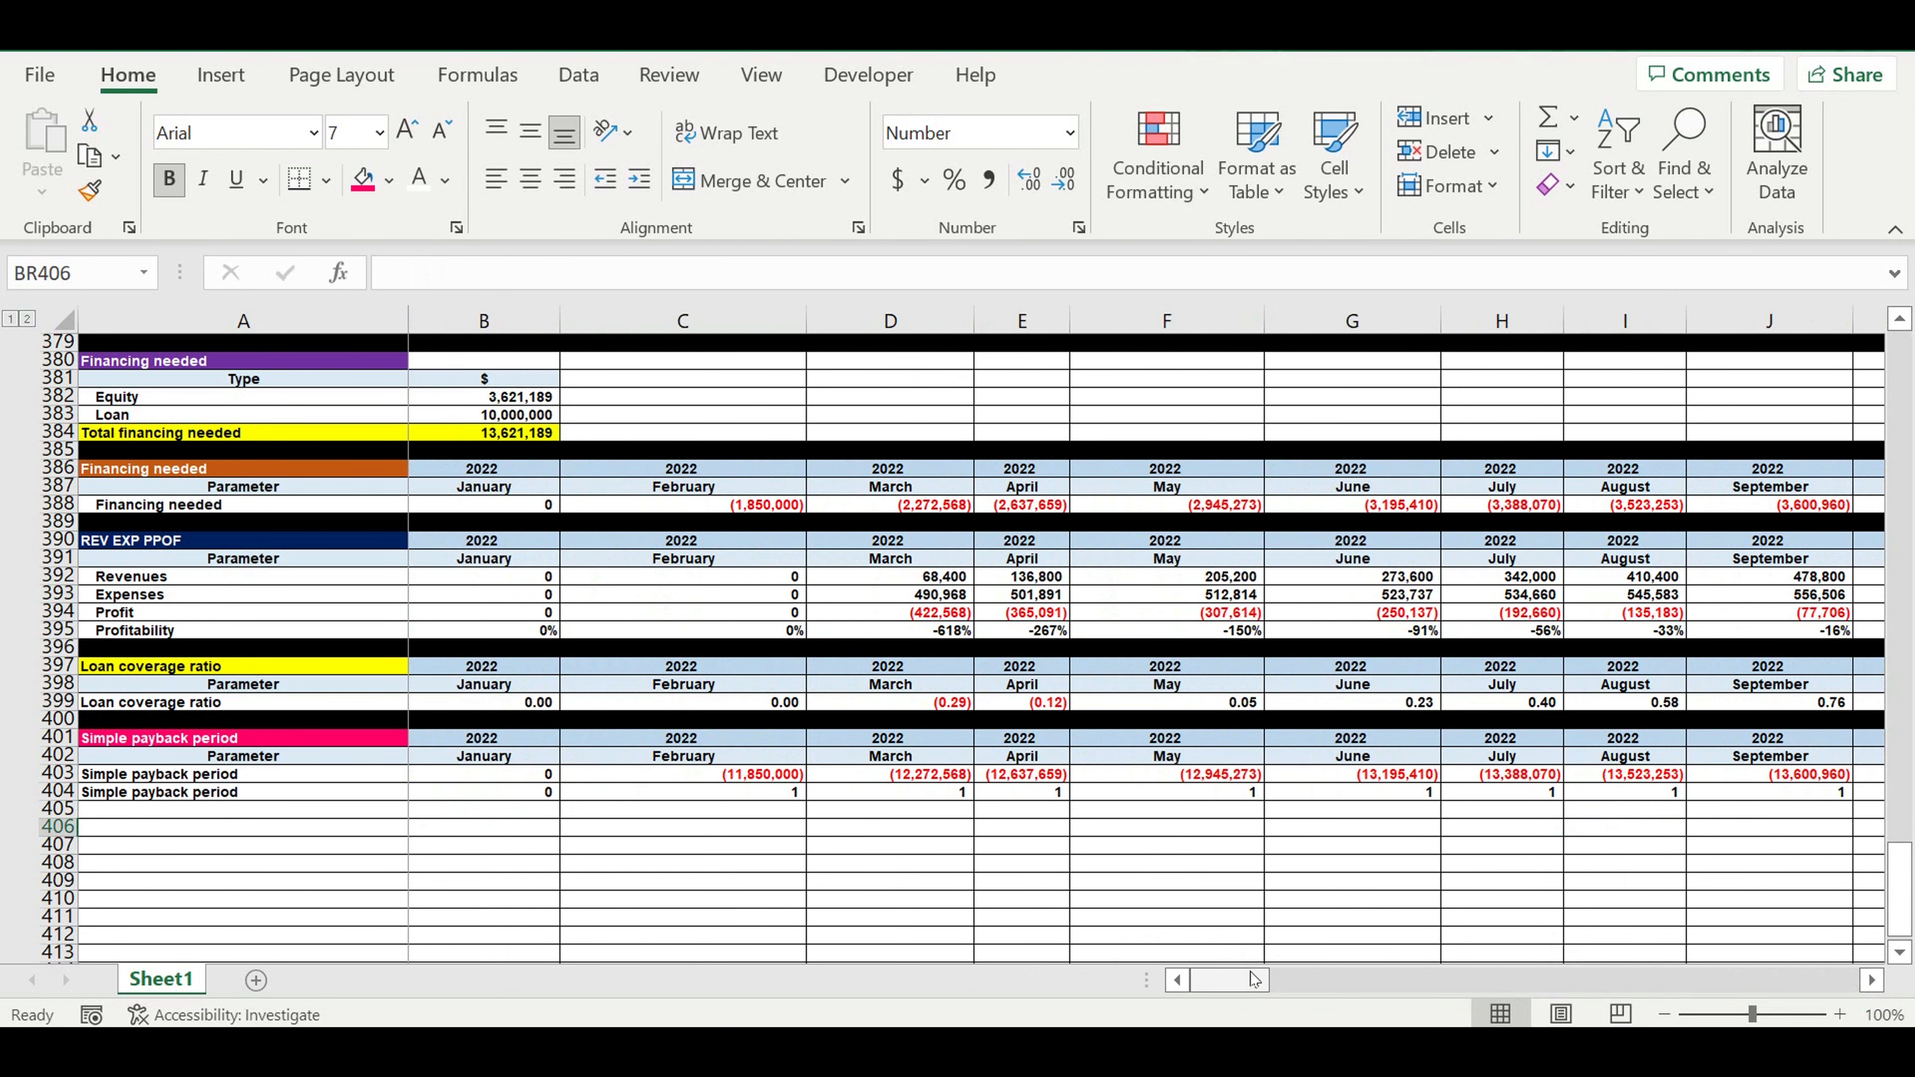
click(60, 811)
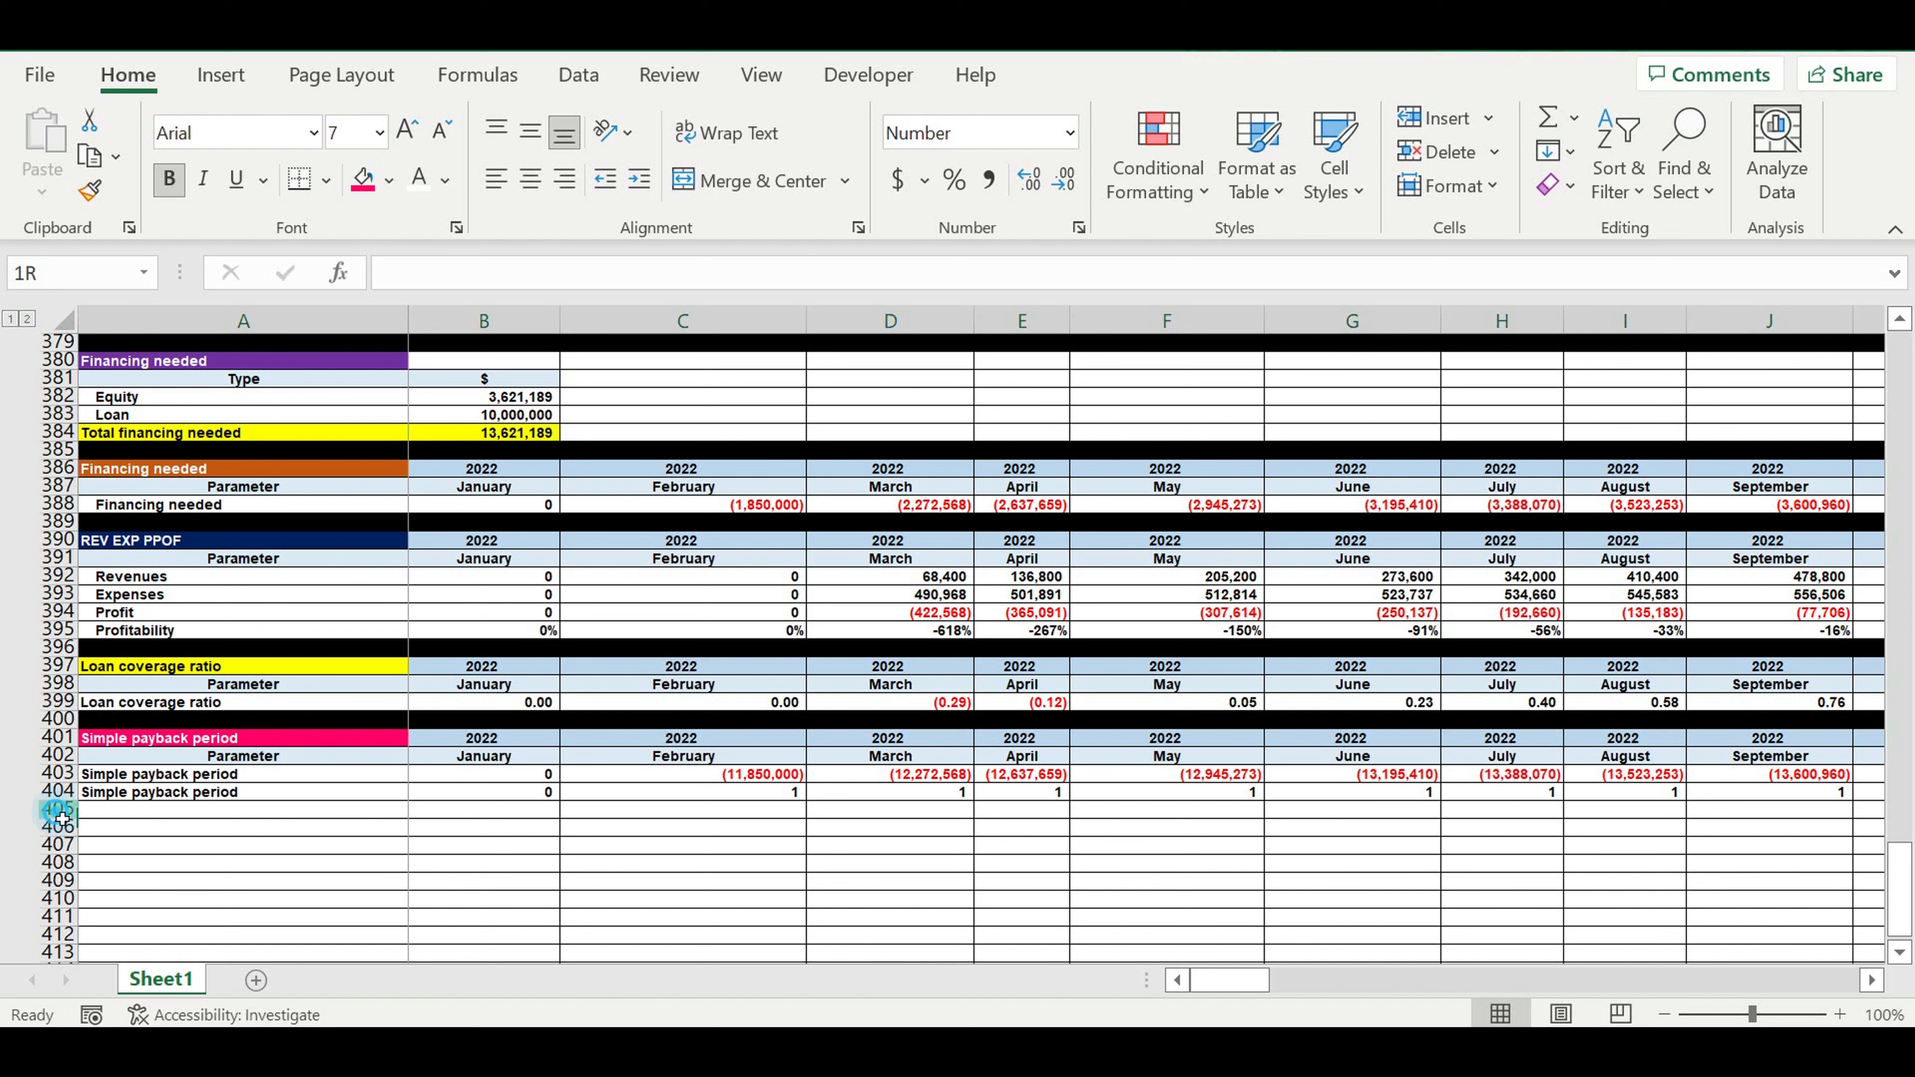
click(390, 182)
click(399, 255)
Bring the label into A406 with =A404 and convert the formula to its plain text value
click(324, 833)
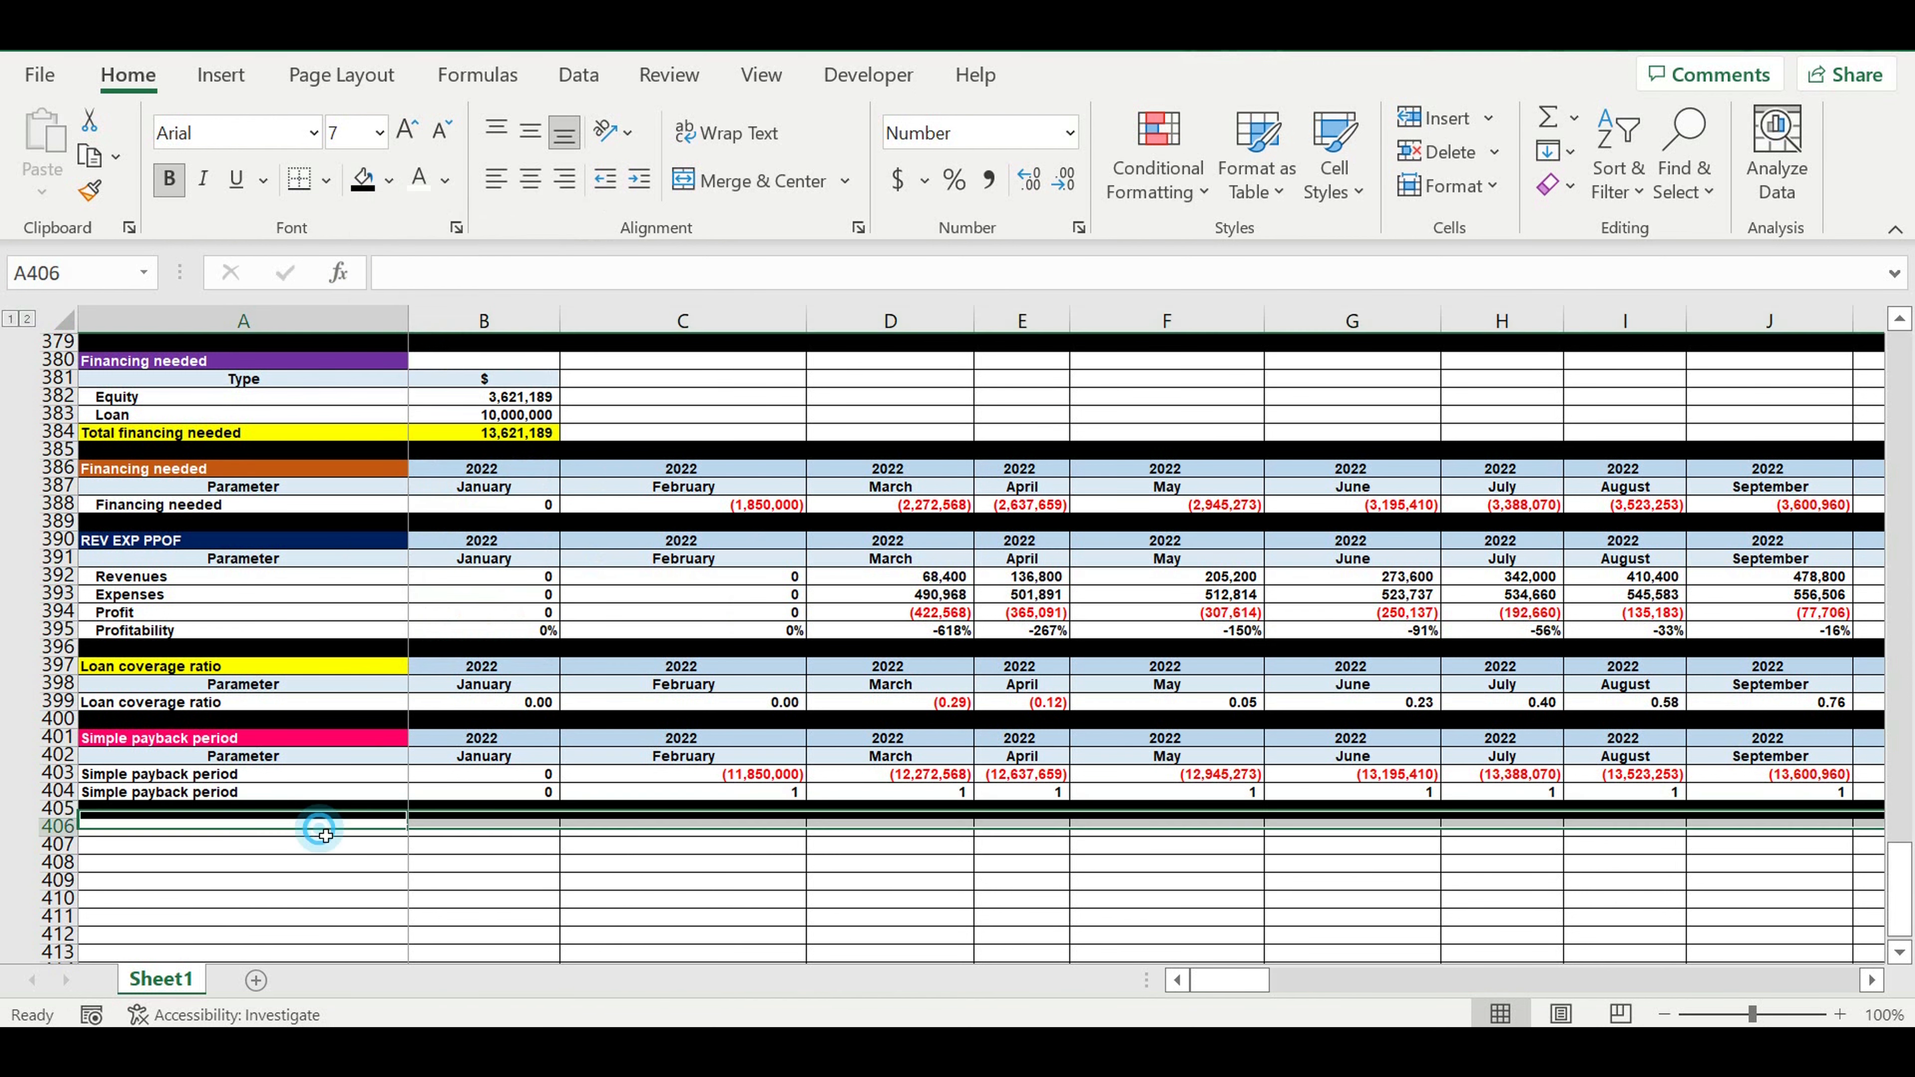
text(=)
click(231, 796)
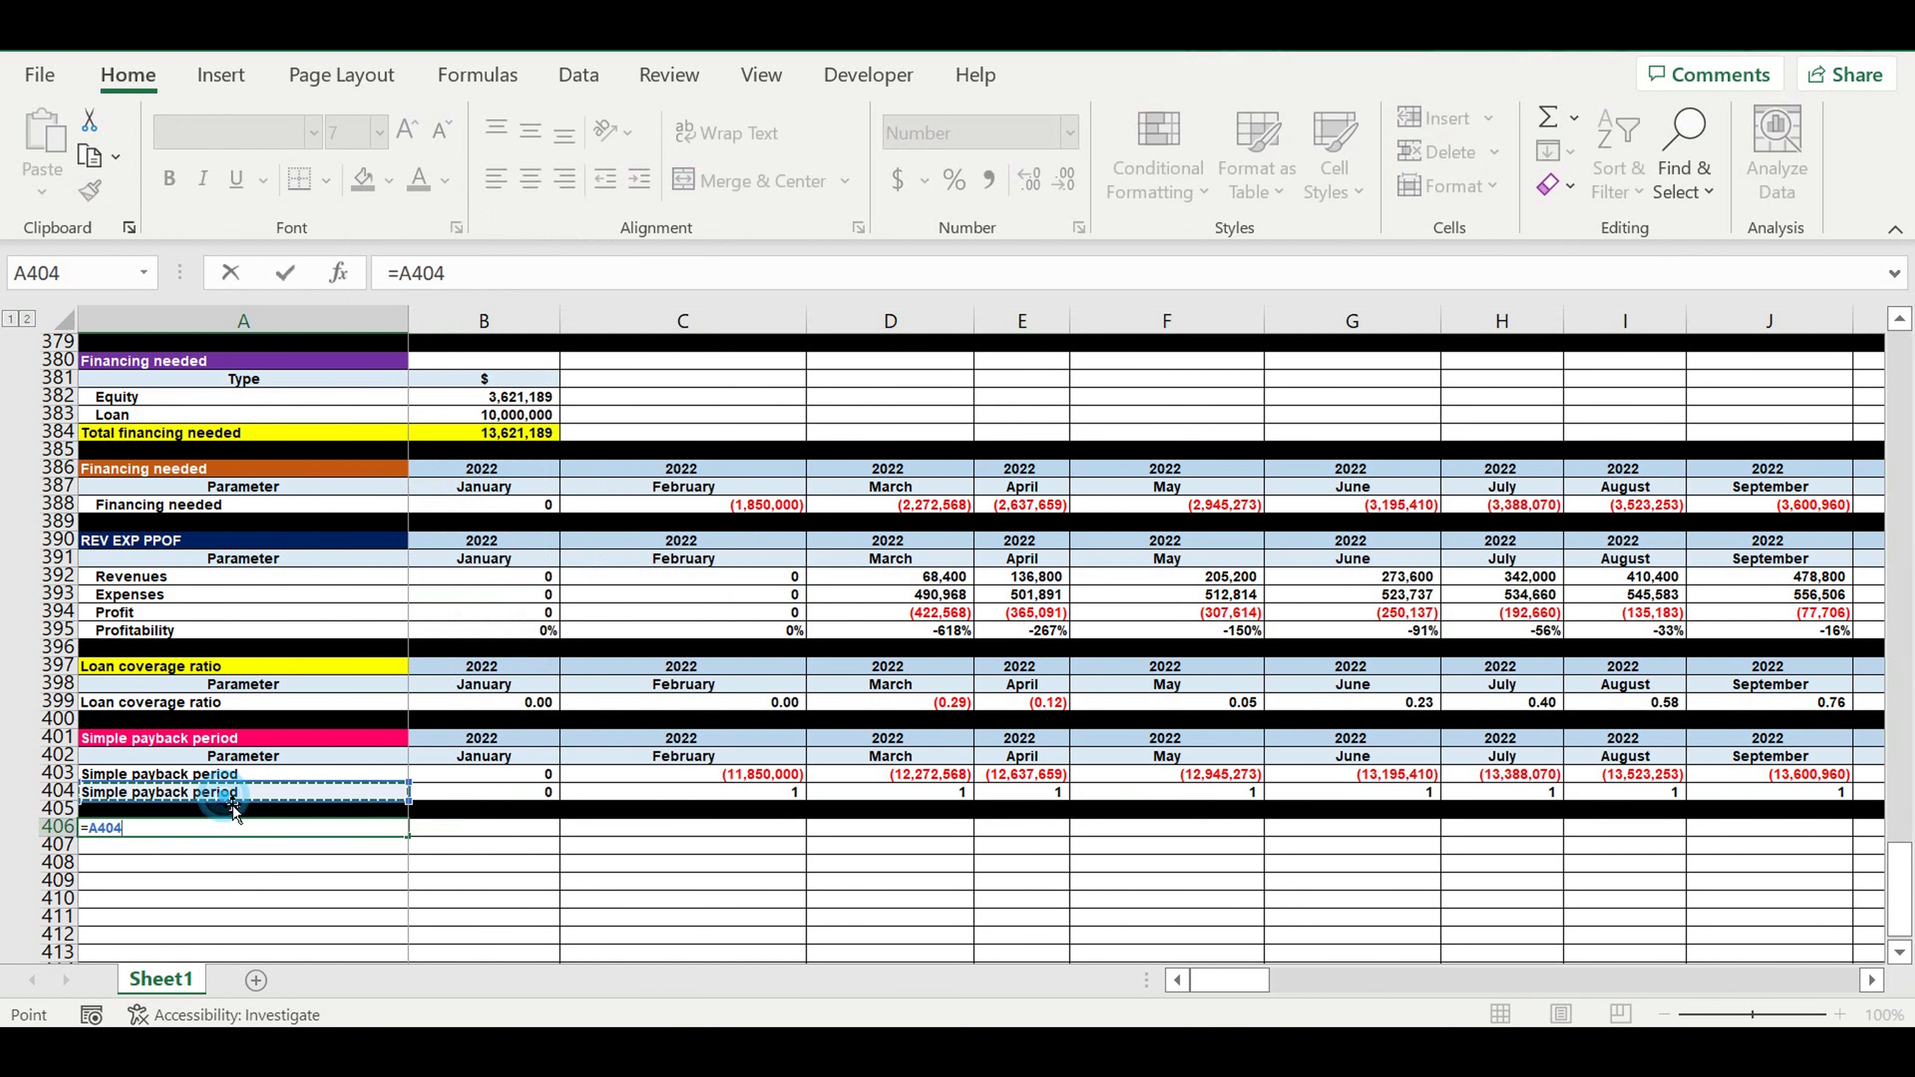
key(Return)
click(470, 834)
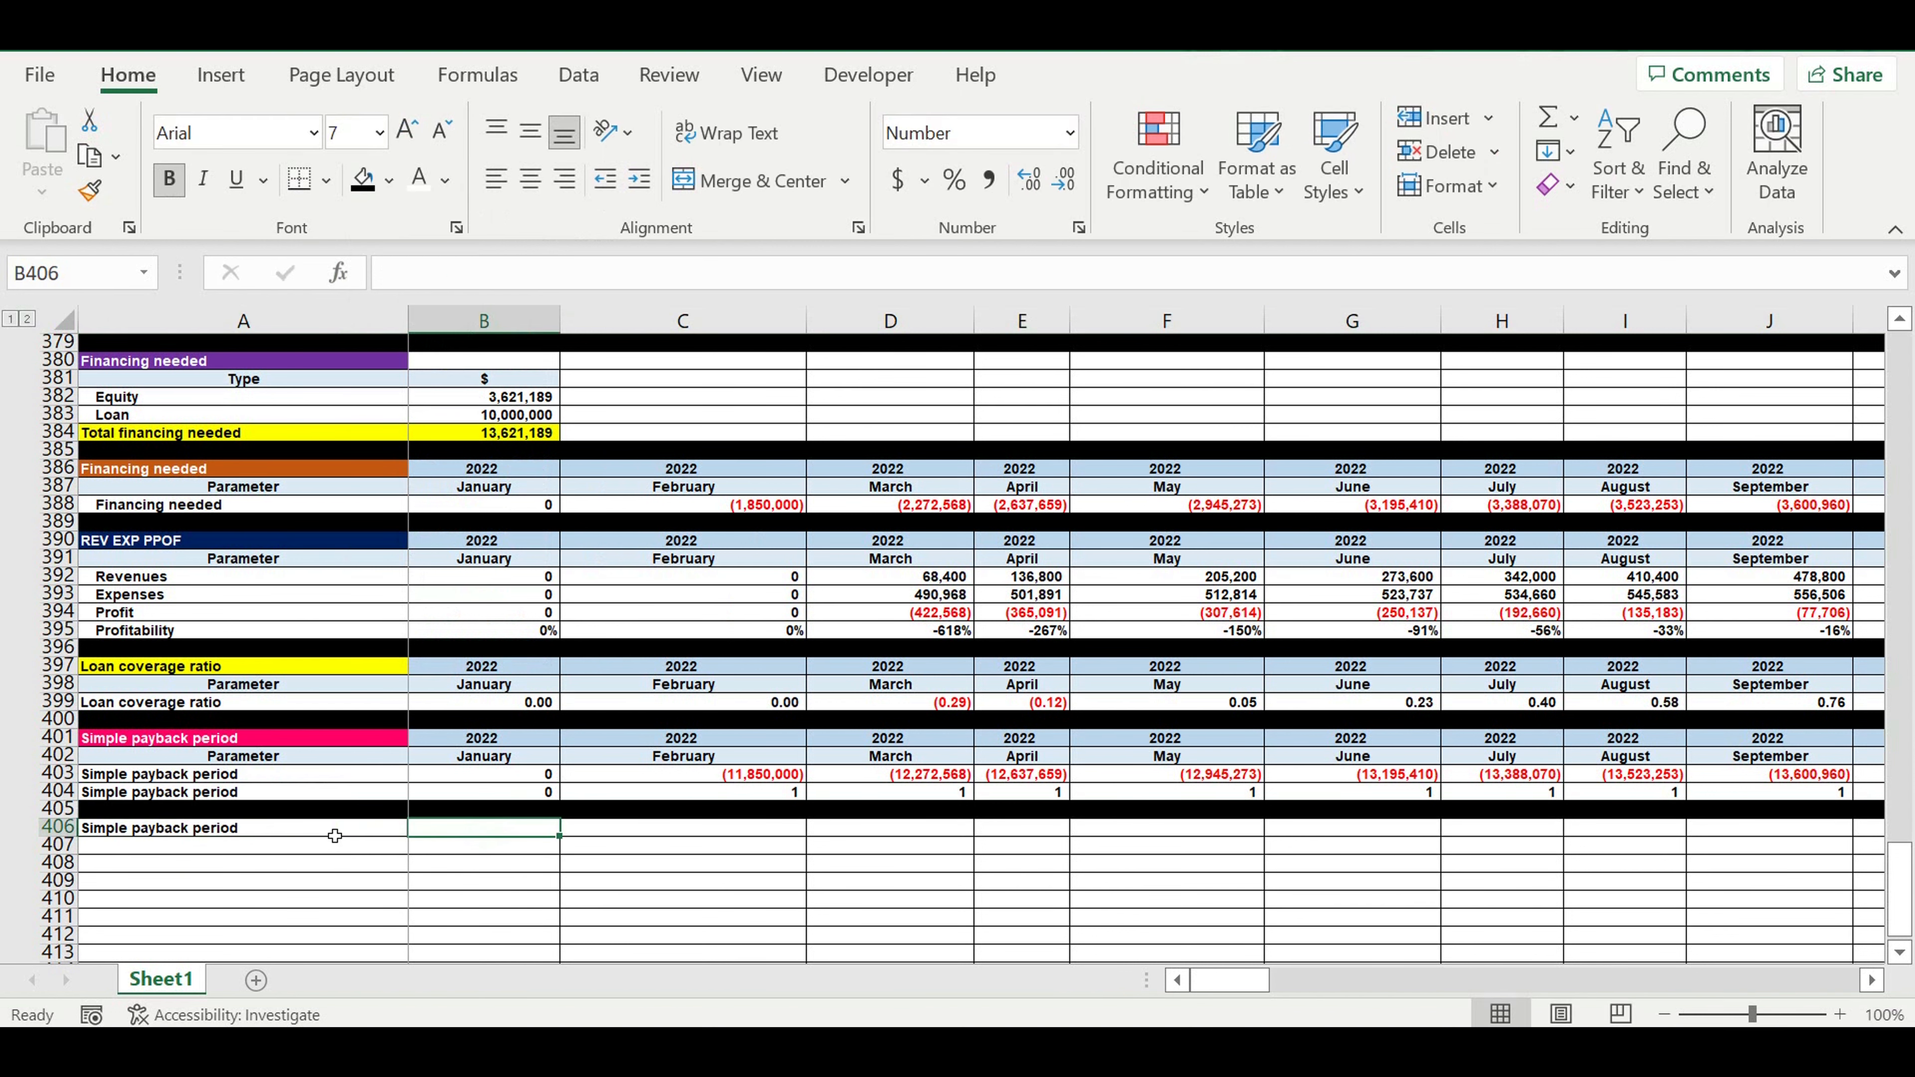
click(334, 835)
right_click(335, 835)
click(361, 232)
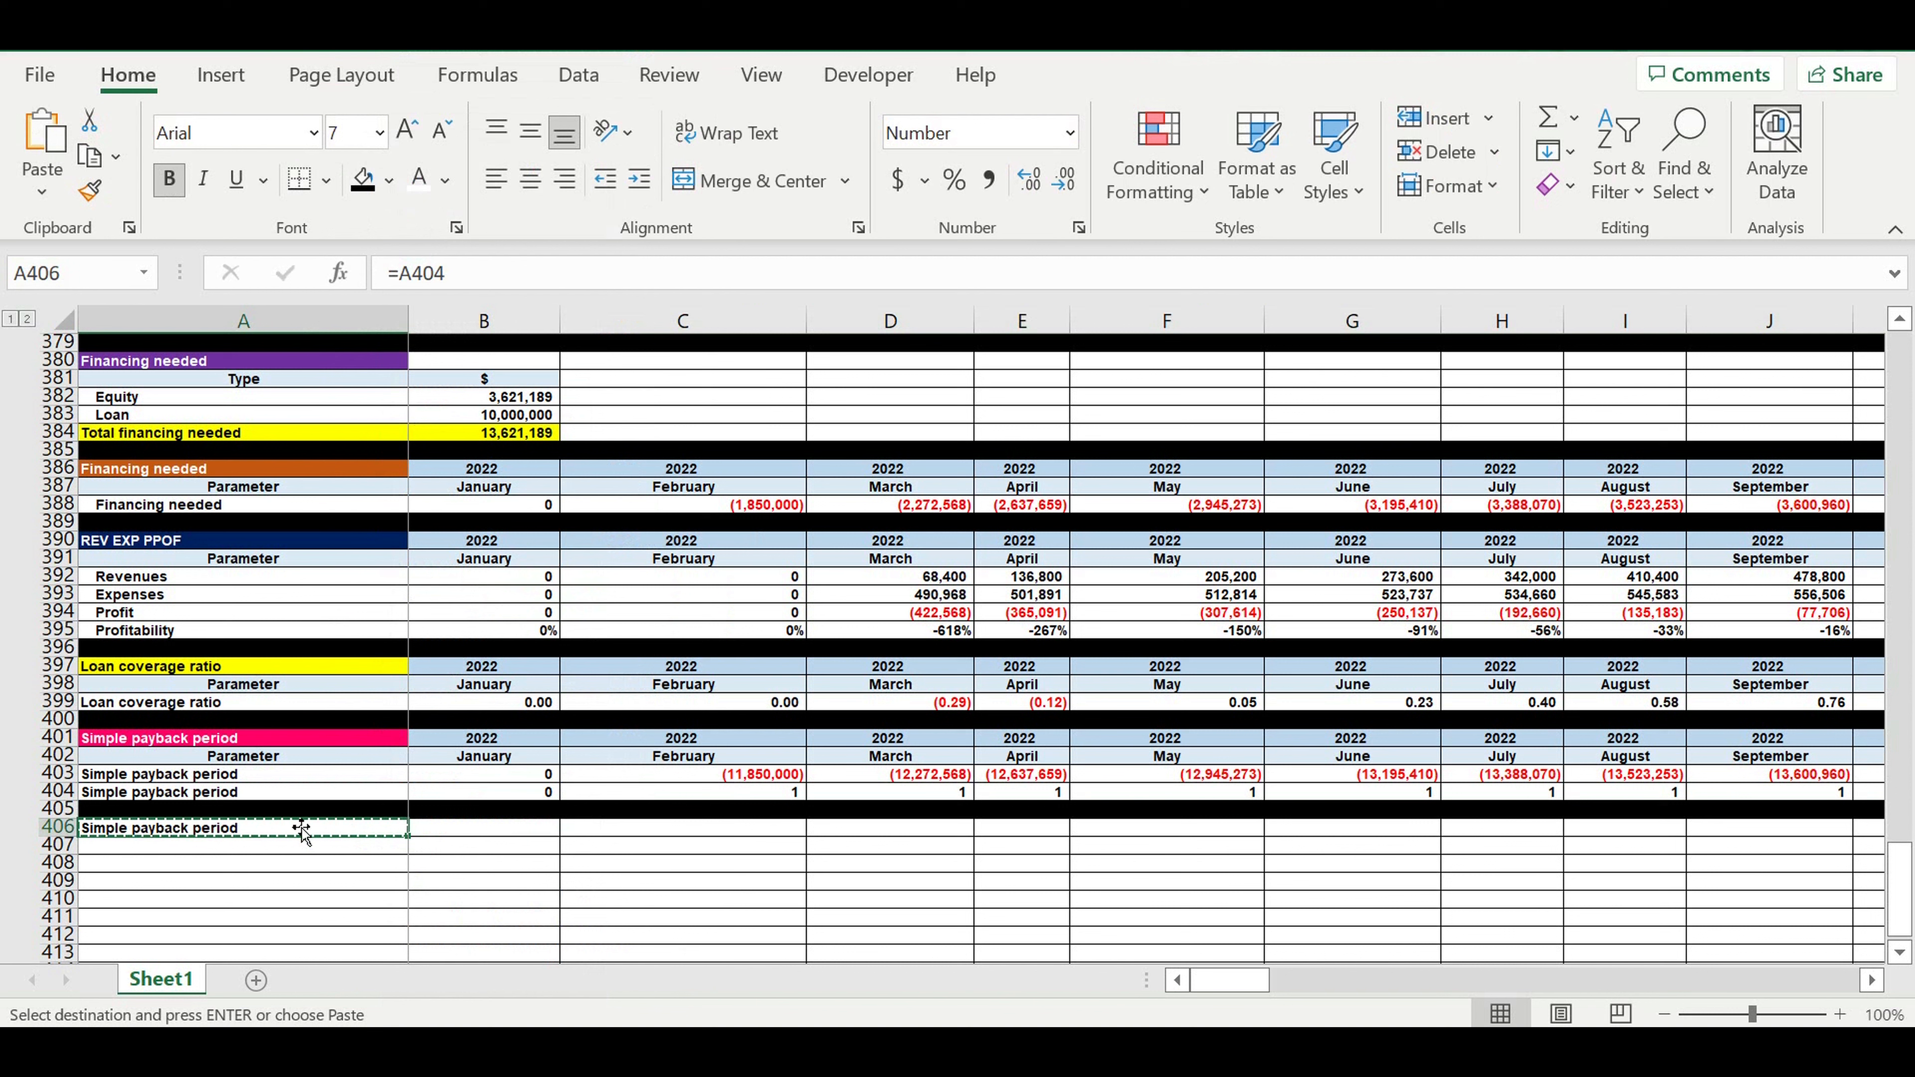
right_click(292, 833)
click(404, 323)
Extend the label in A406 to read Simple payback period (months)
click(658, 270)
text(()
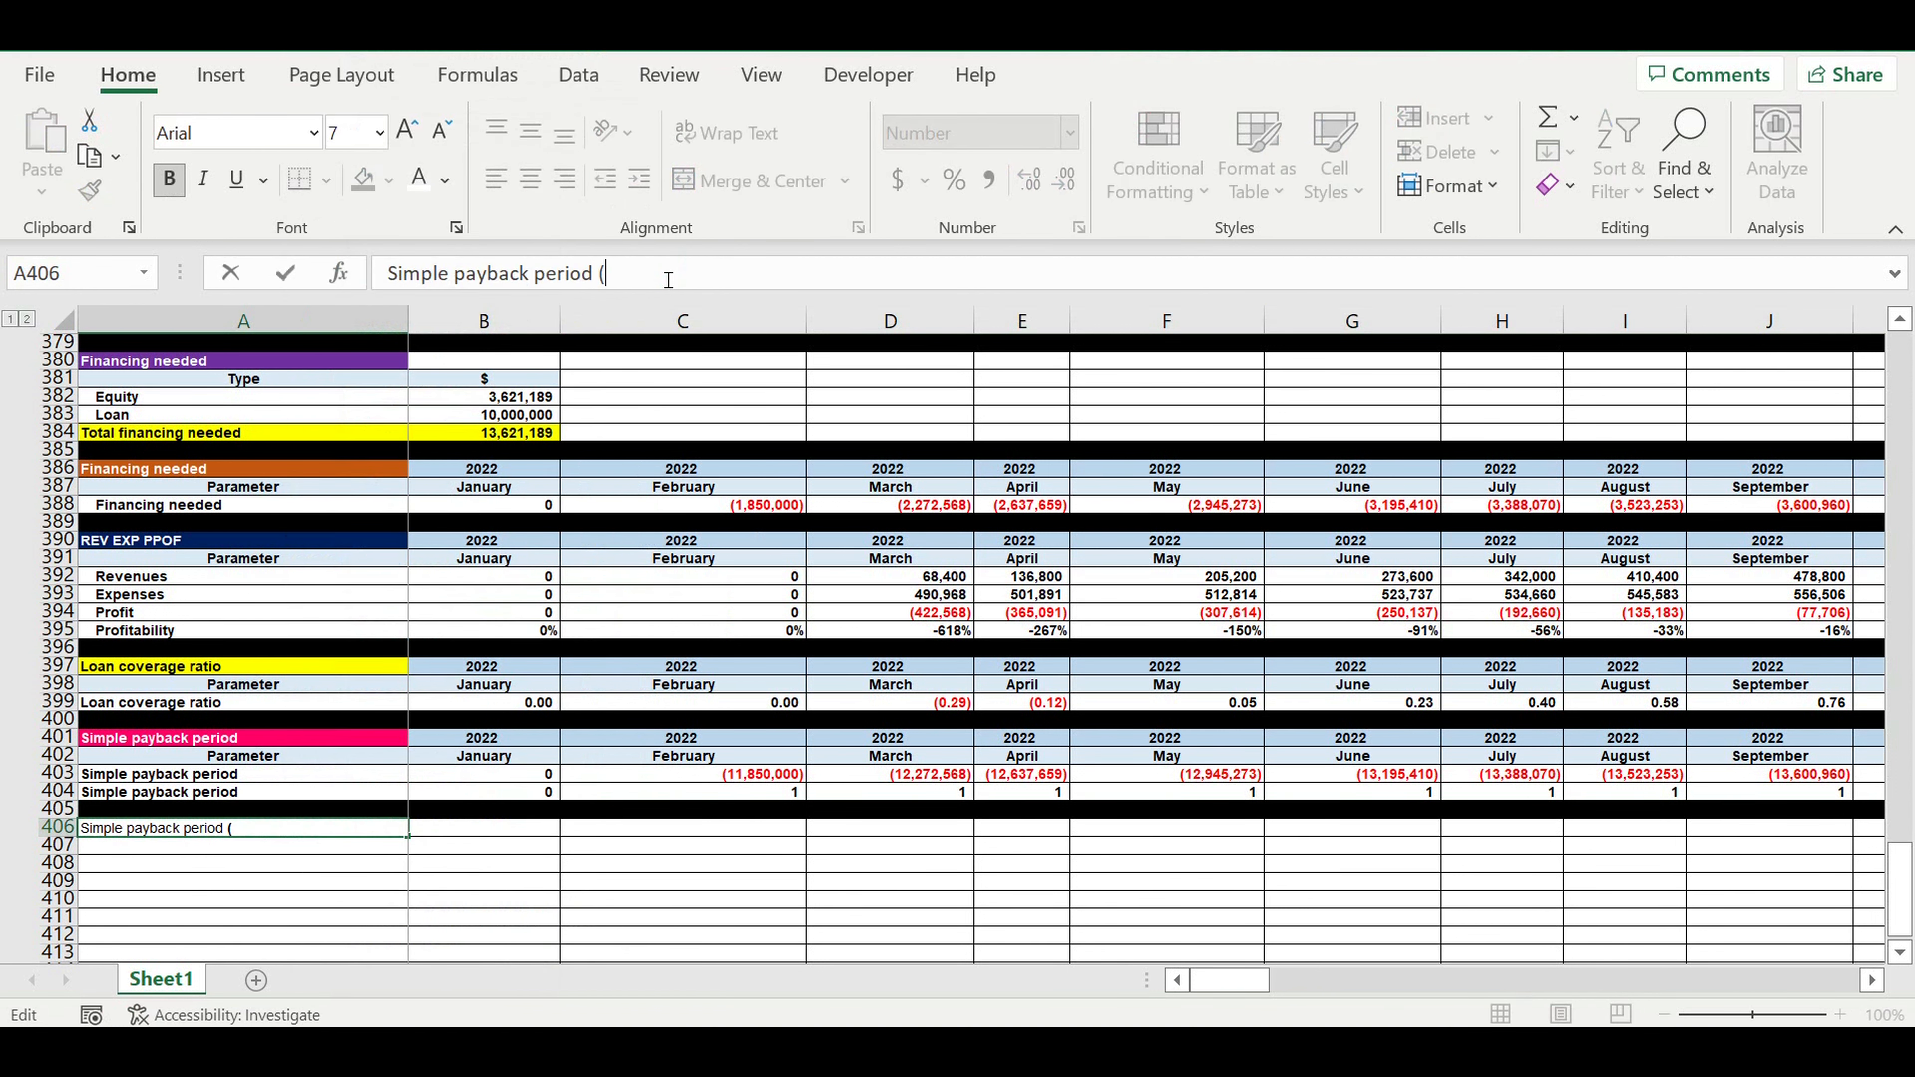
text(months)()
key(BackSpace)
key(Return)
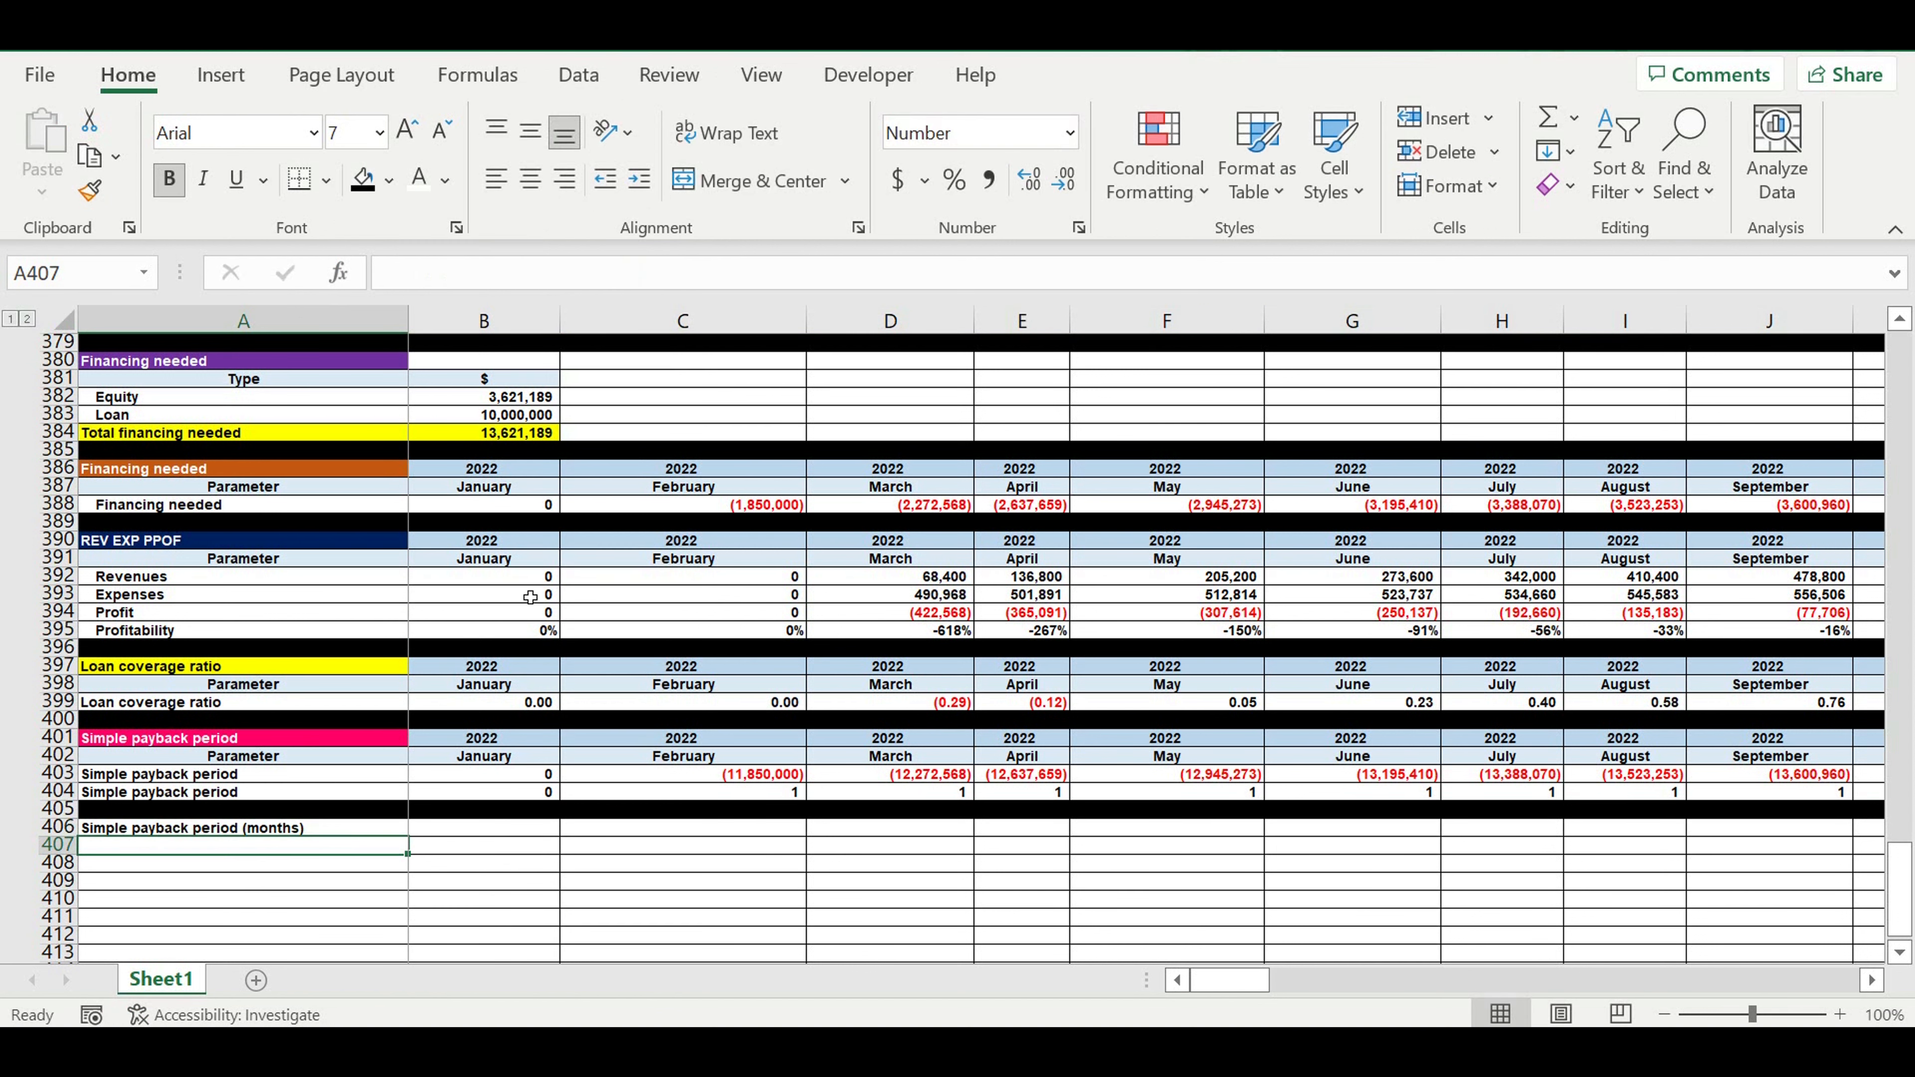
Link B406 to the payback flag total with =DR404
click(492, 830)
text(=)
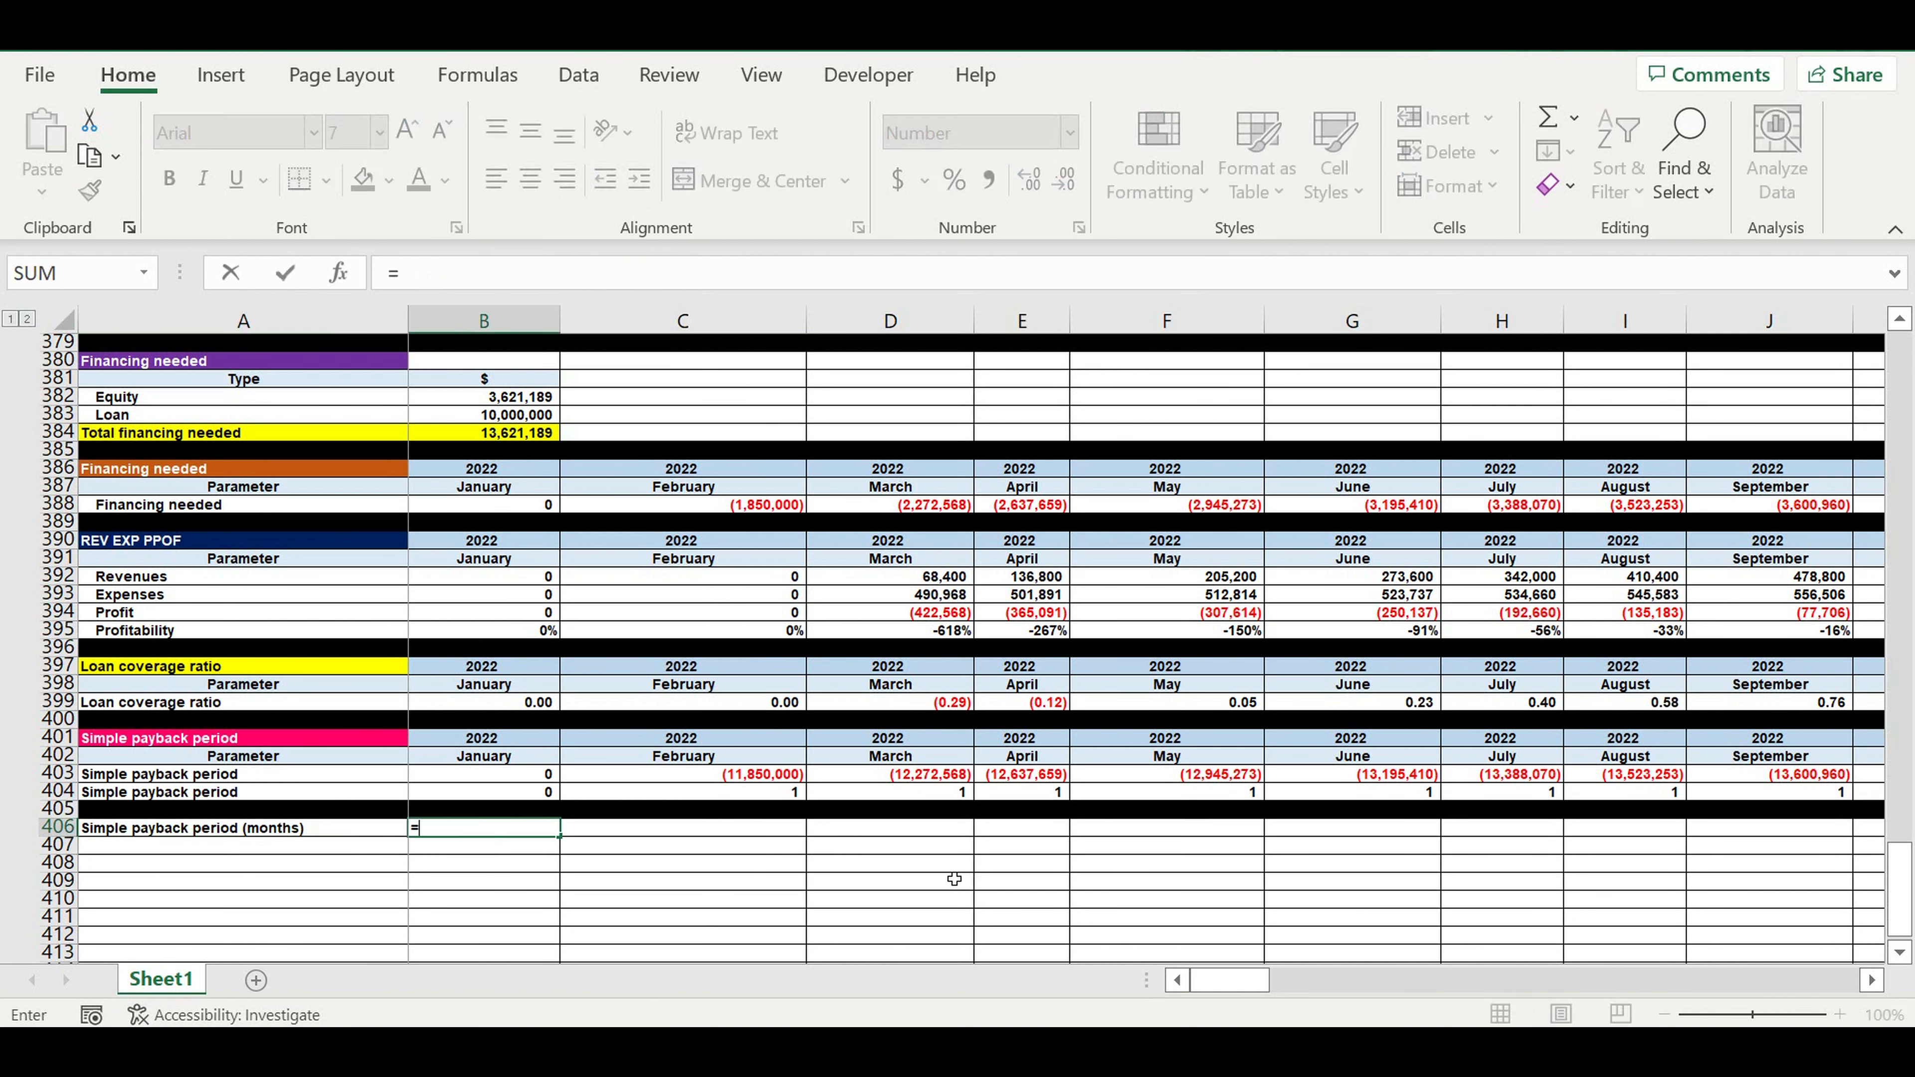
drag(1239, 990, 1759, 918)
click(1837, 791)
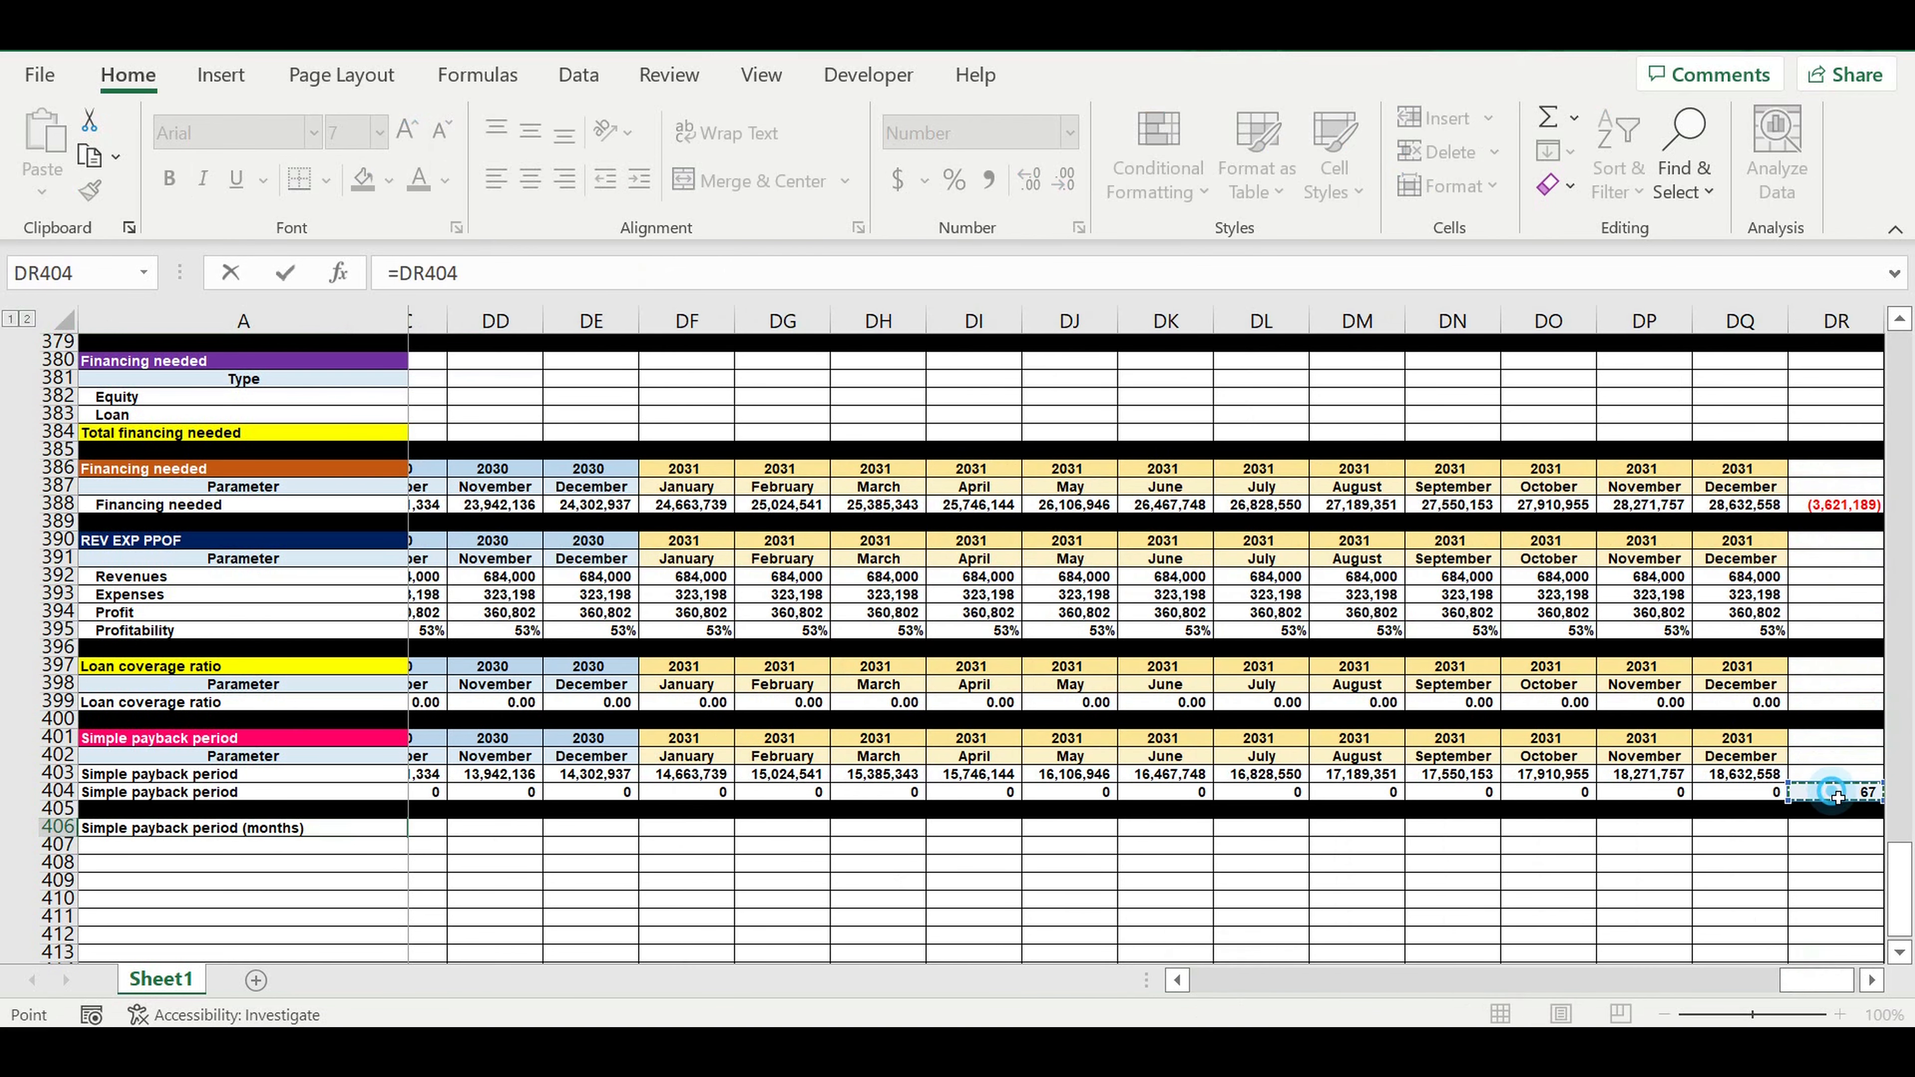
key(Return)
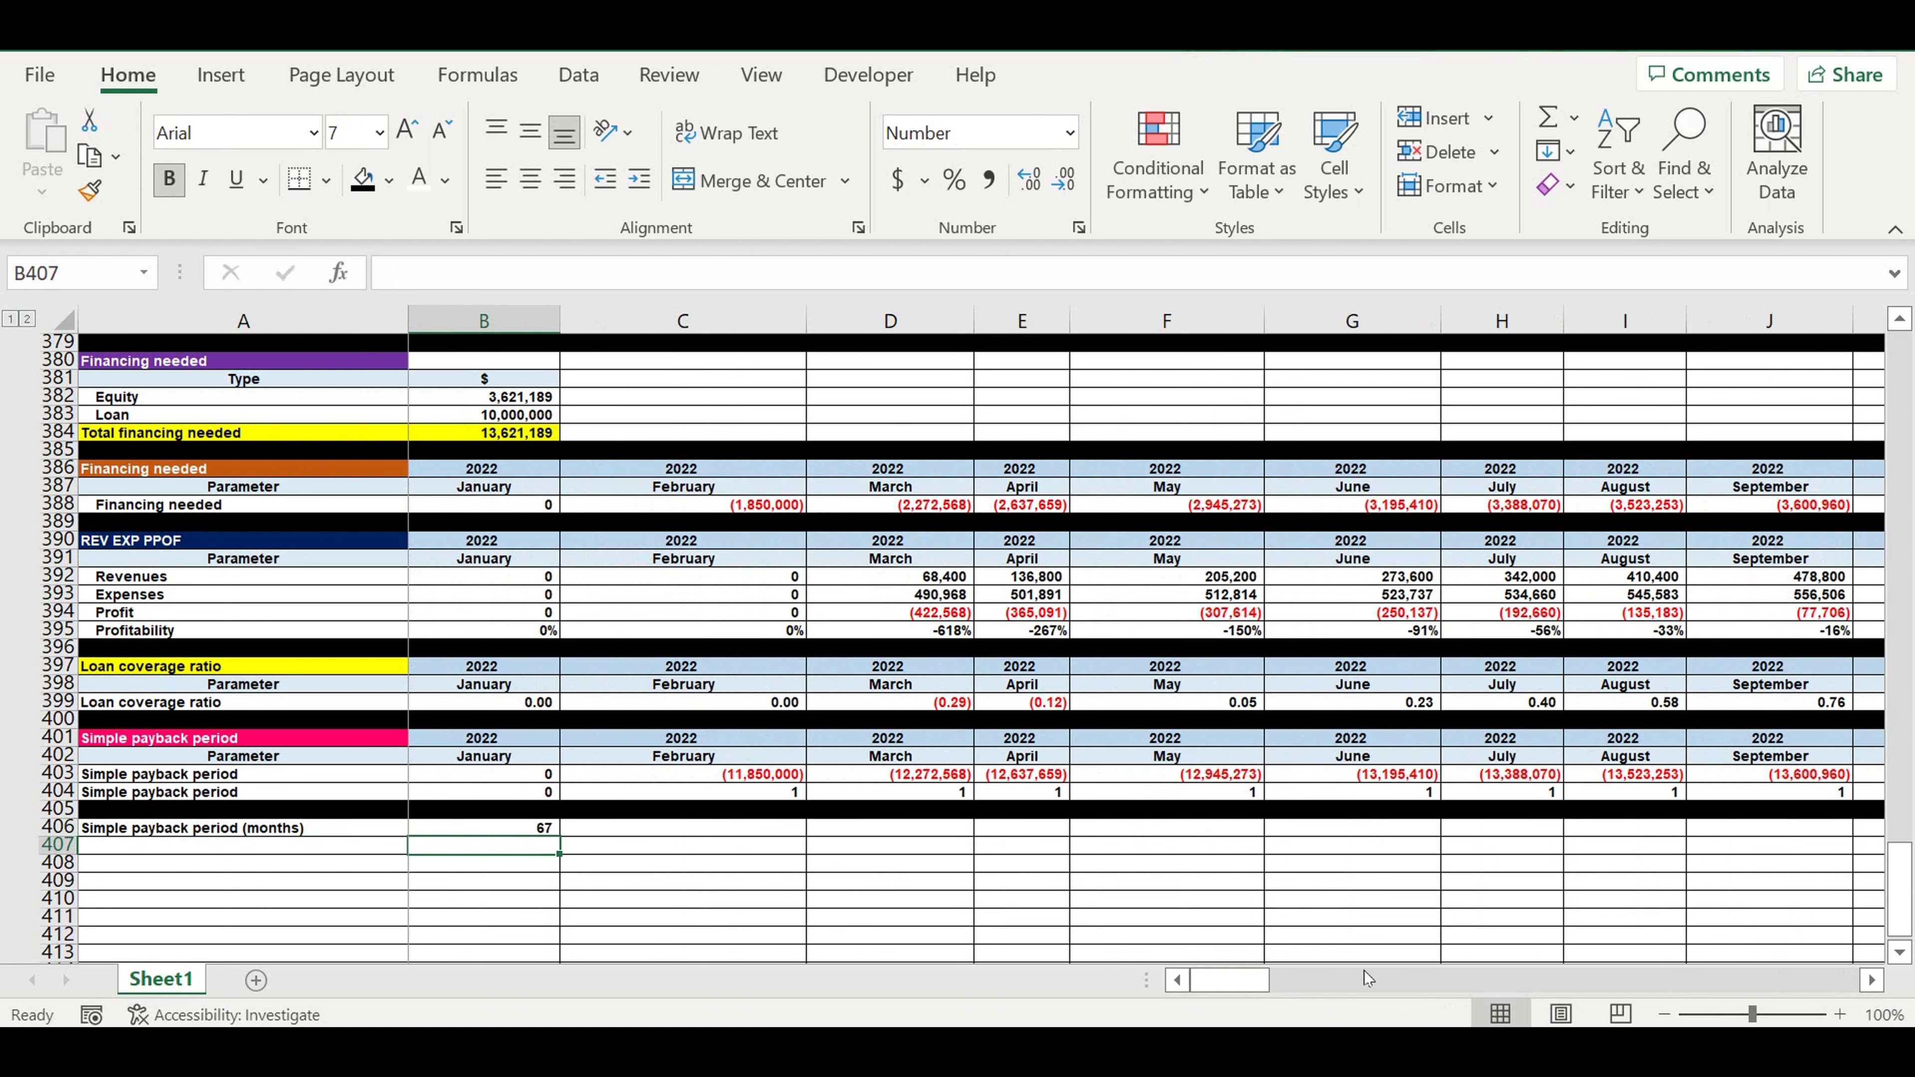
click(1178, 979)
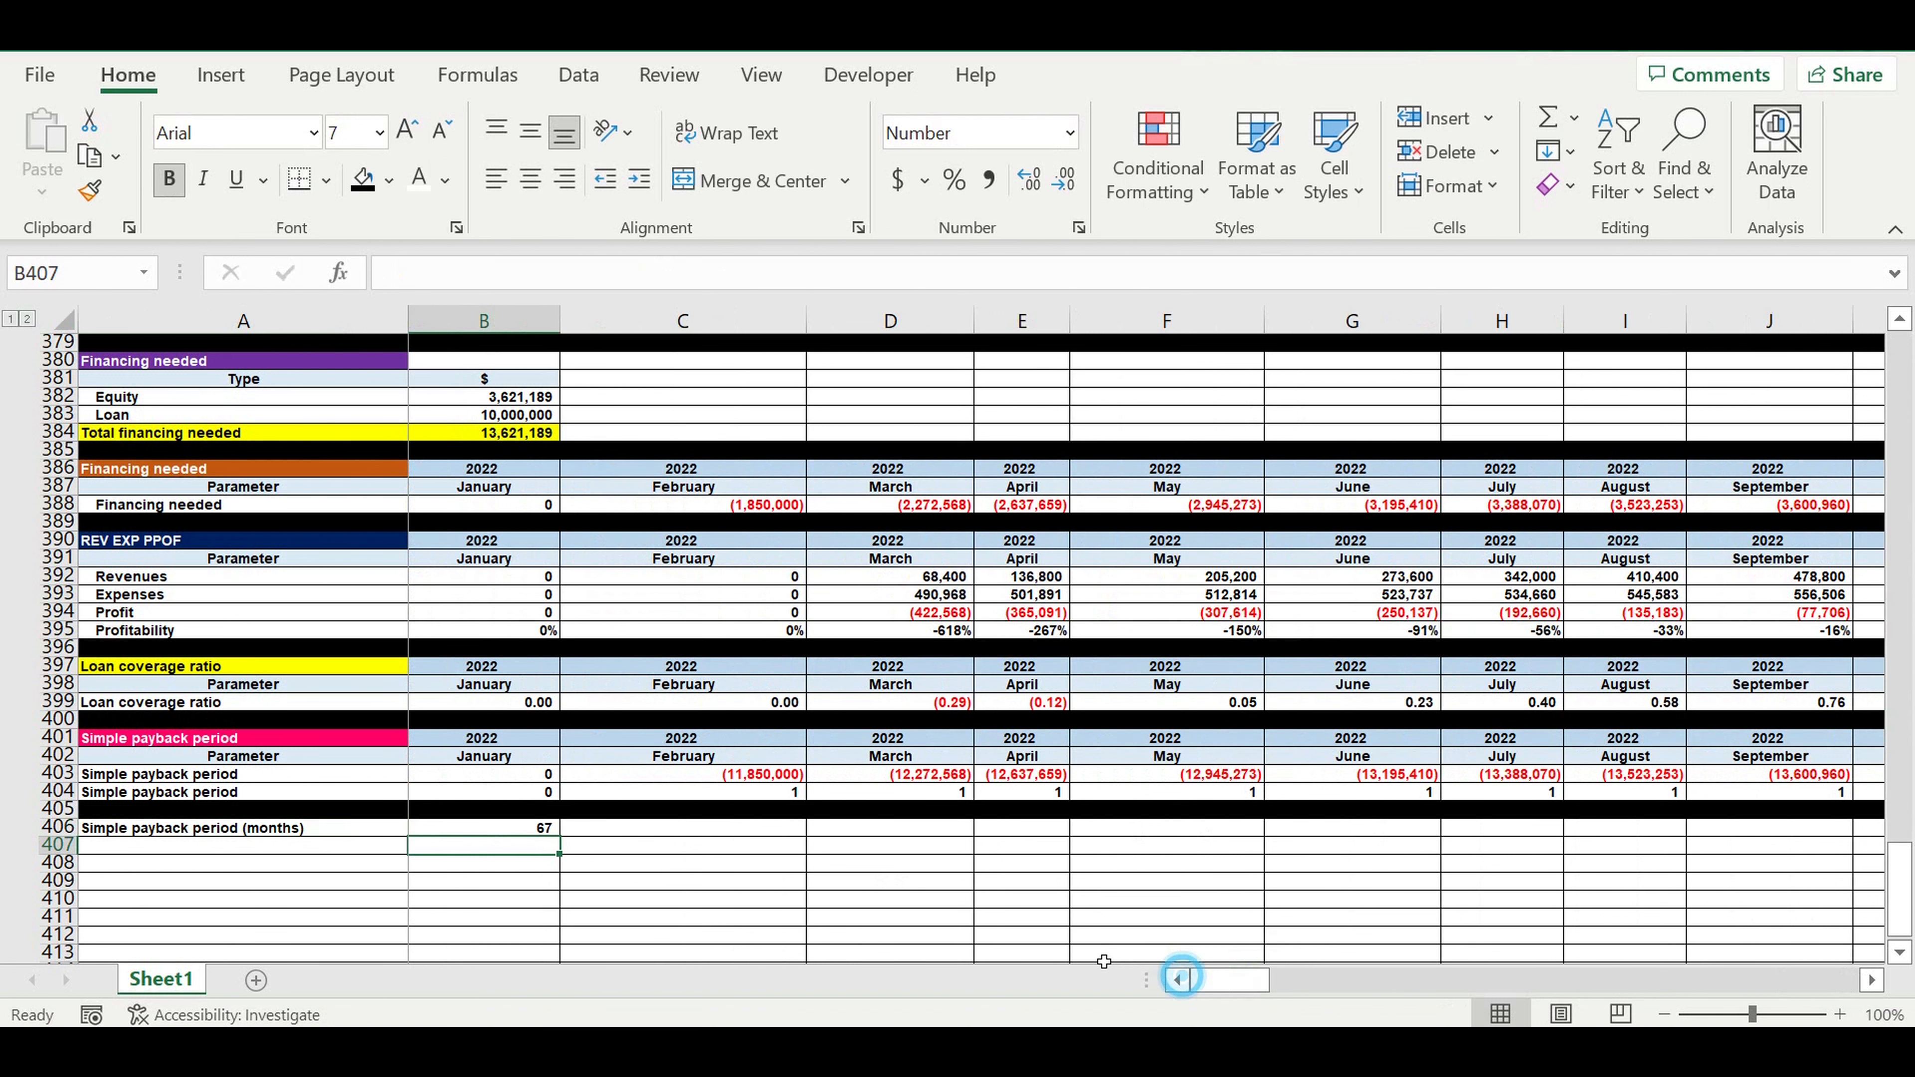
Merge and center the 2022 year cells B401:M401 and the 2023 year cells N401:Y401 in the Simple payback period header
click(521, 740)
drag(520, 741, 1793, 740)
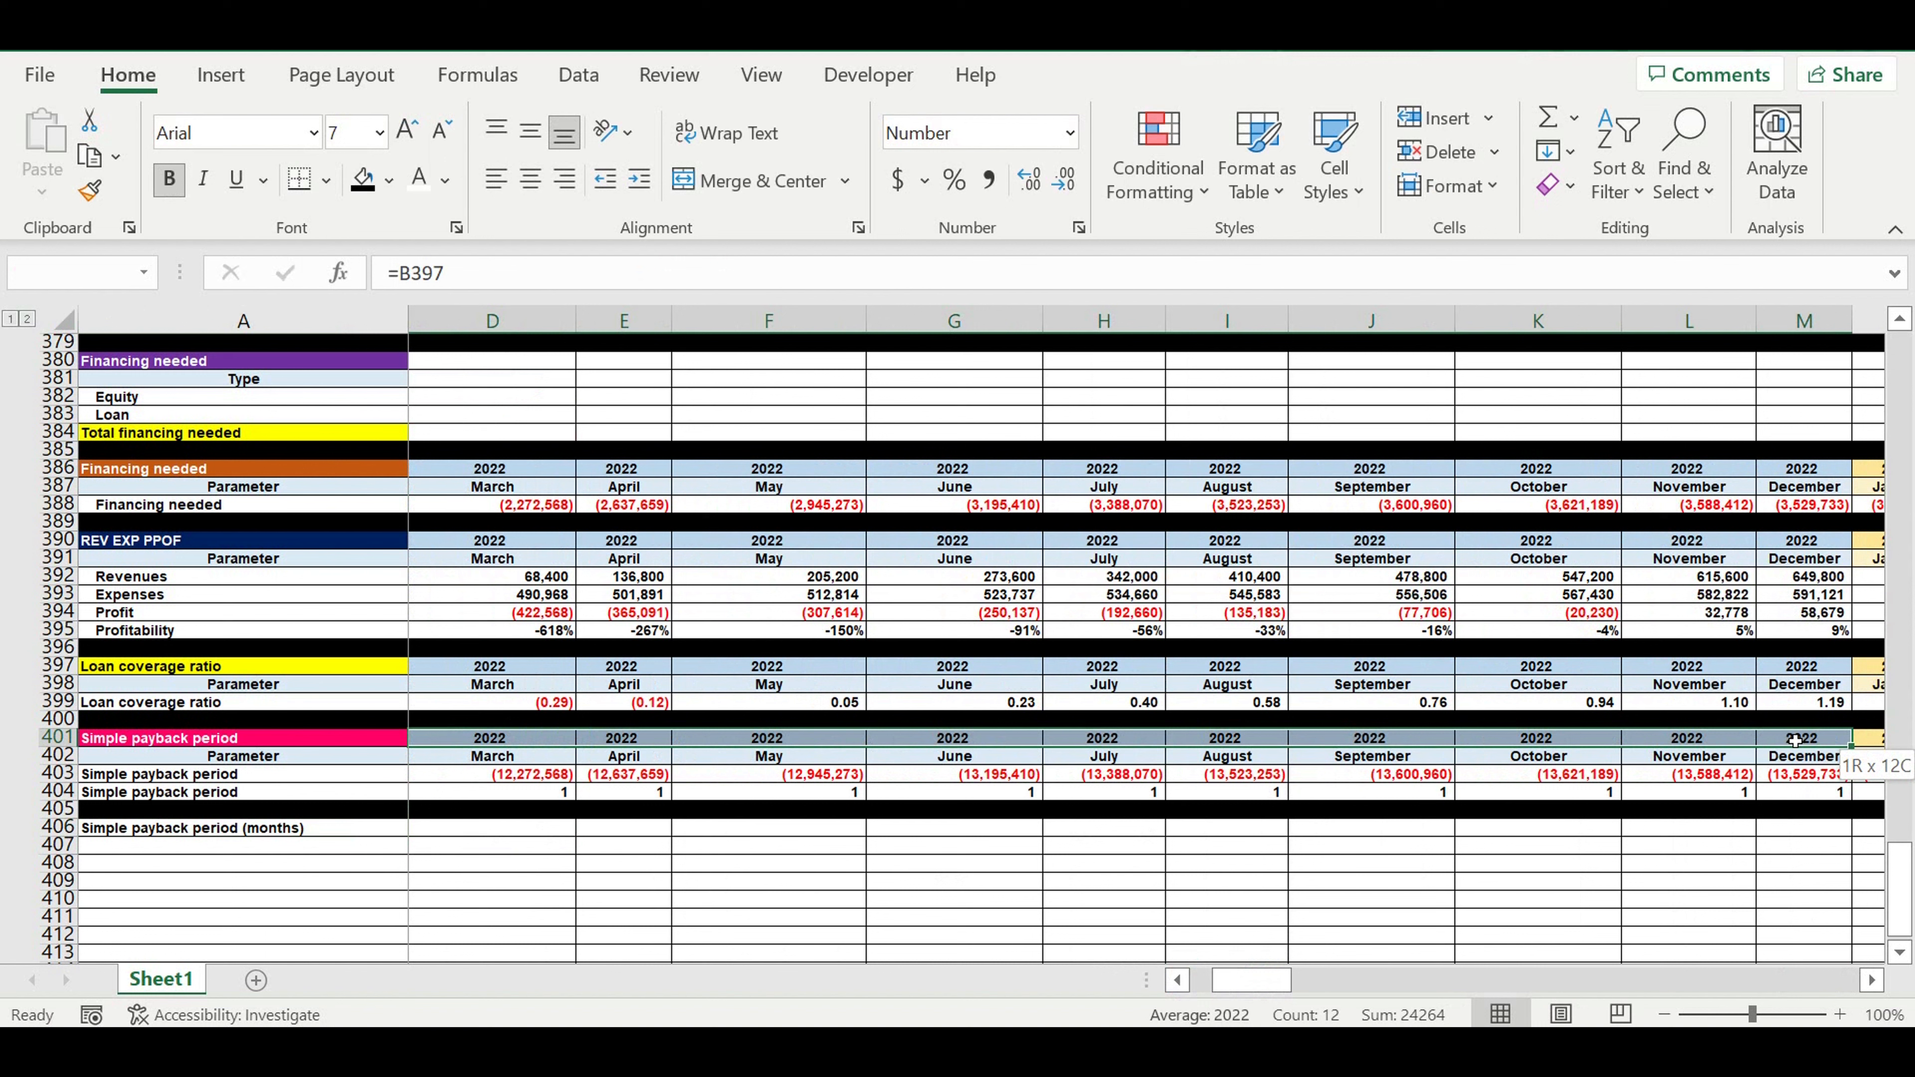
click(724, 182)
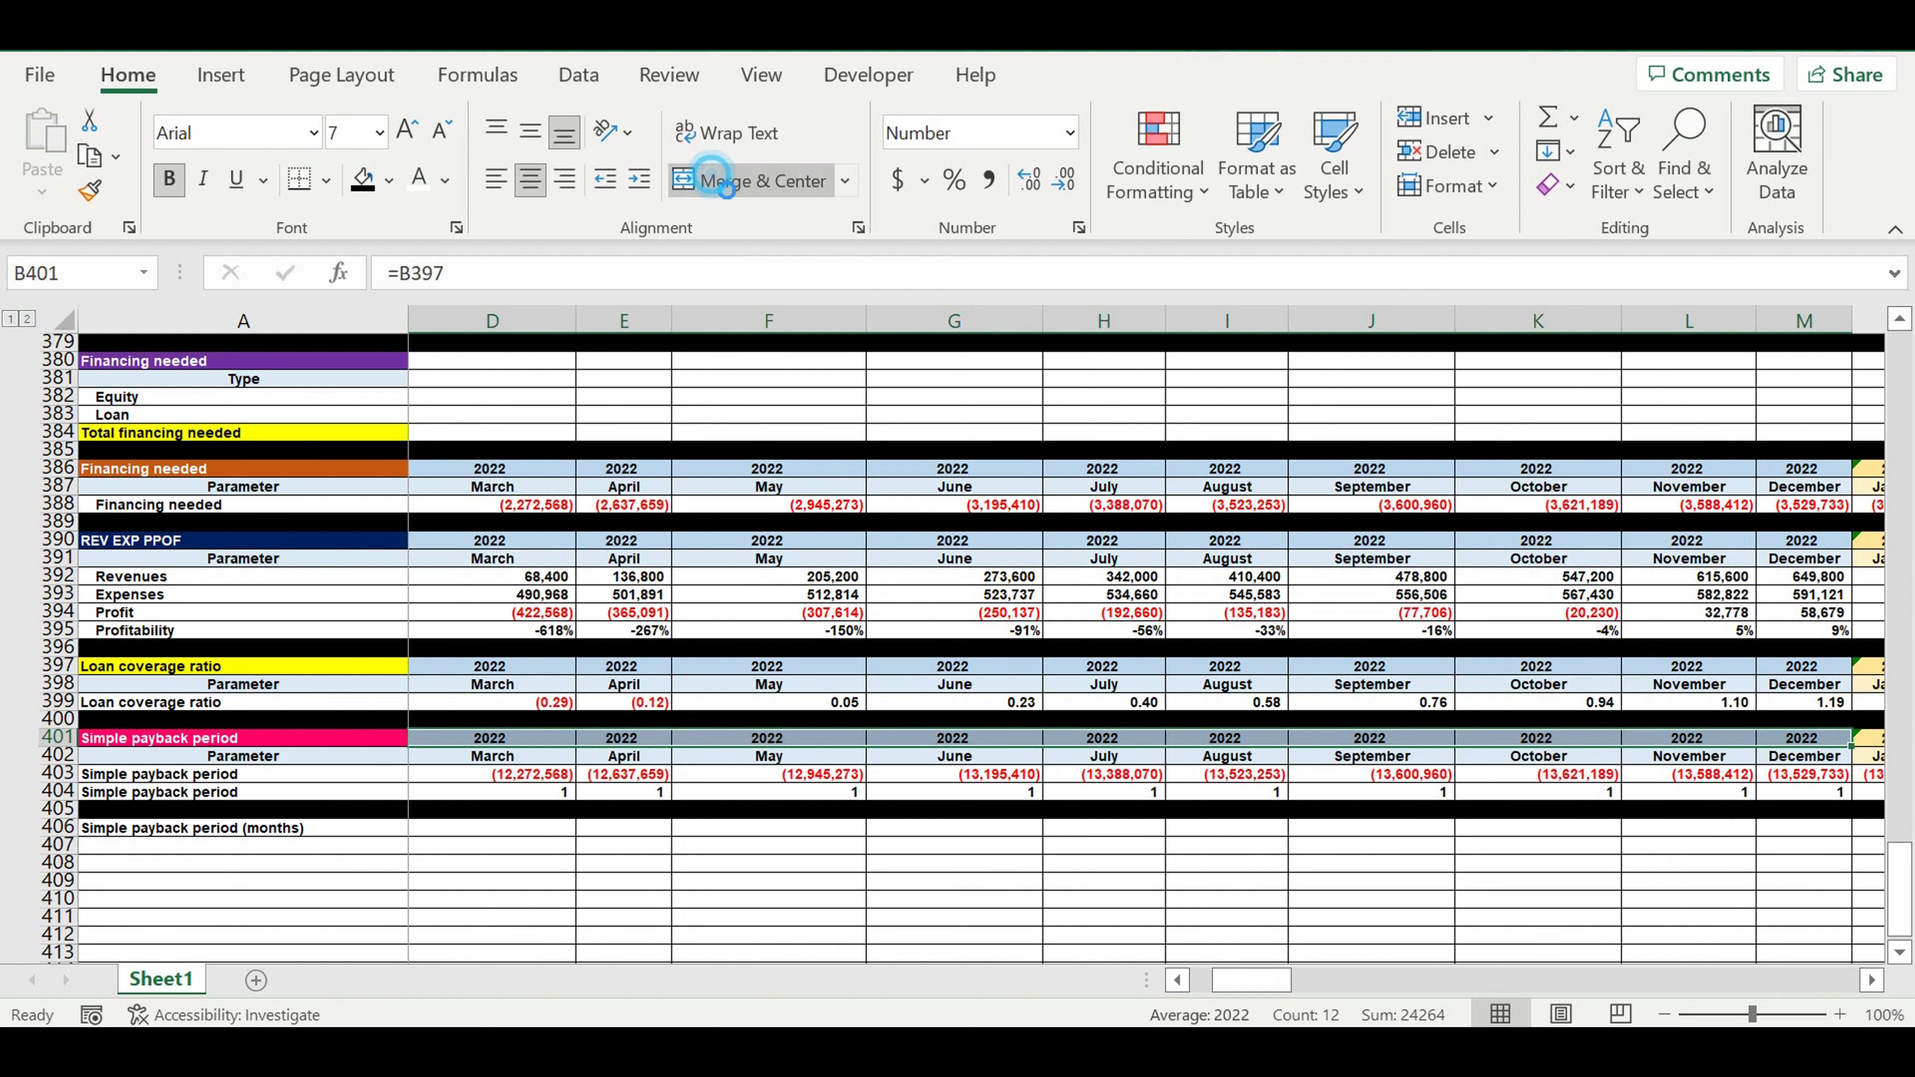
click(1252, 919)
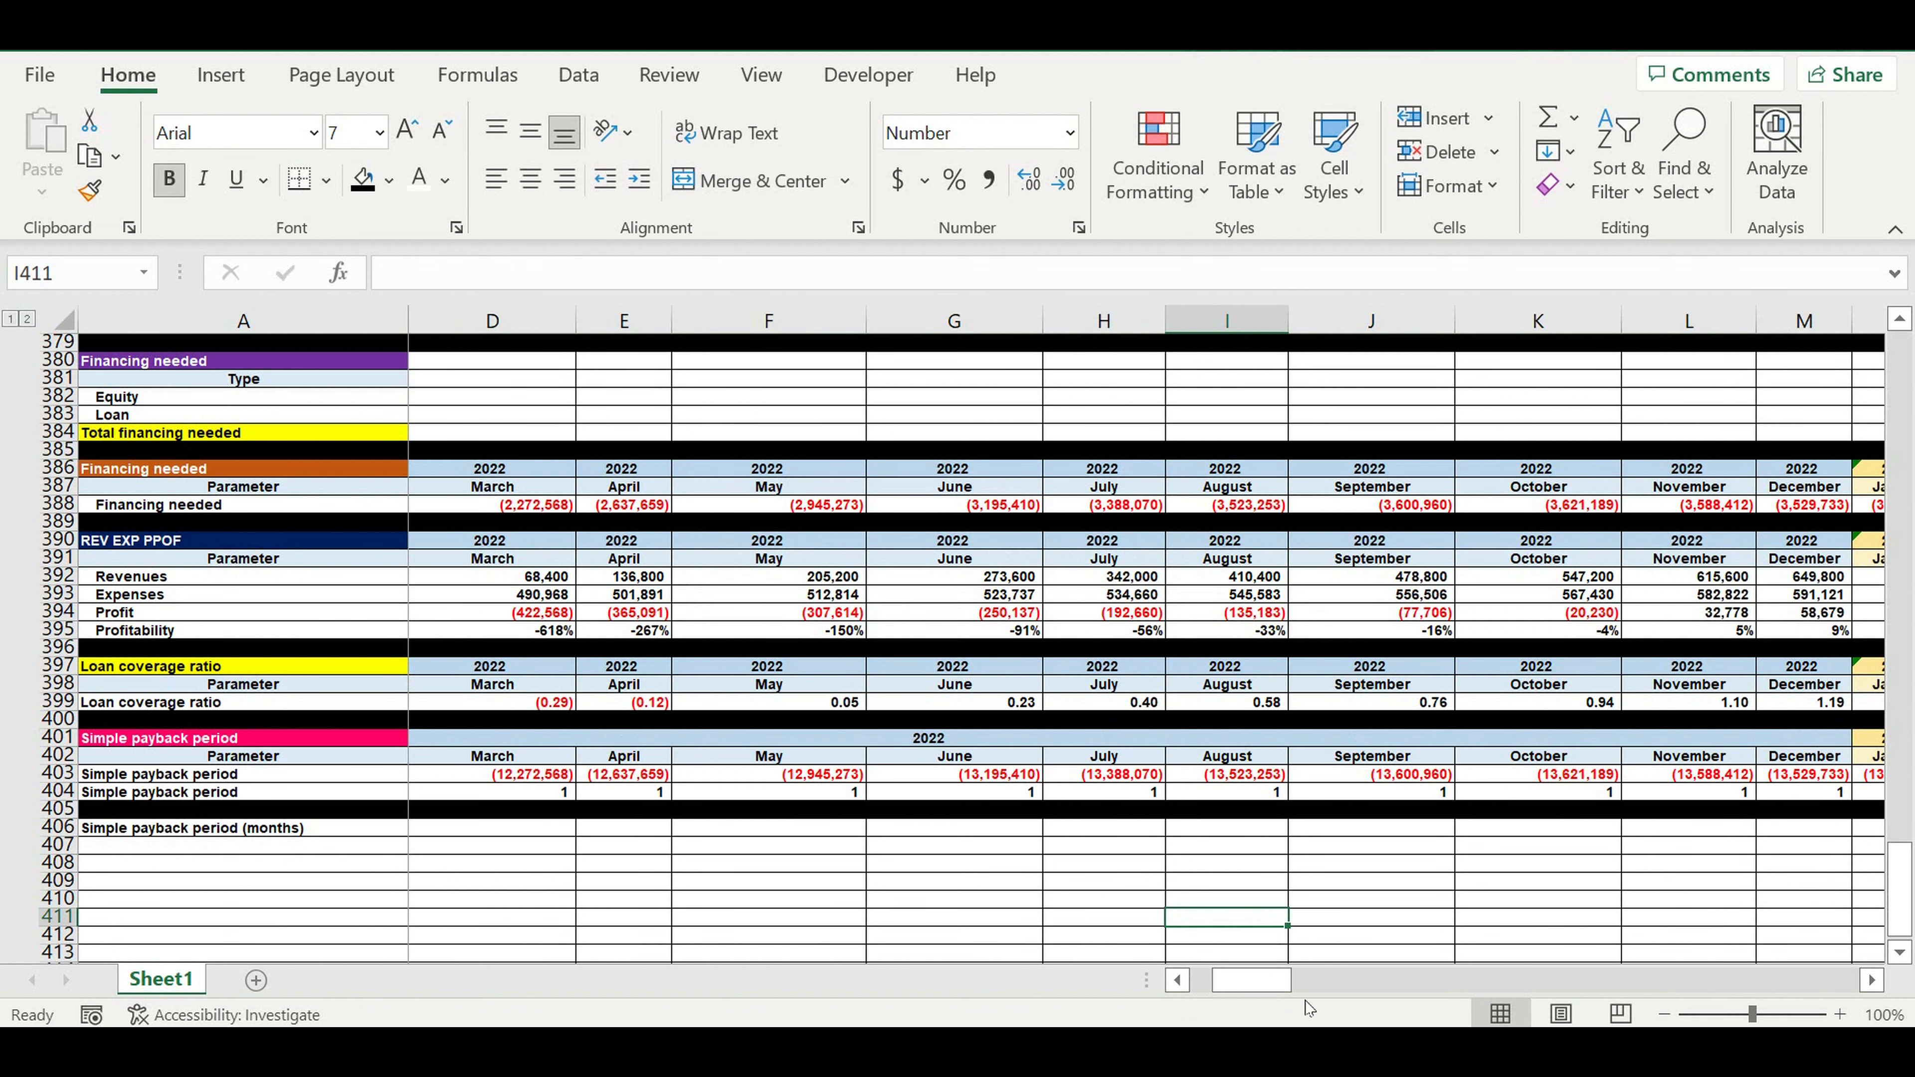
drag(1281, 981, 1335, 980)
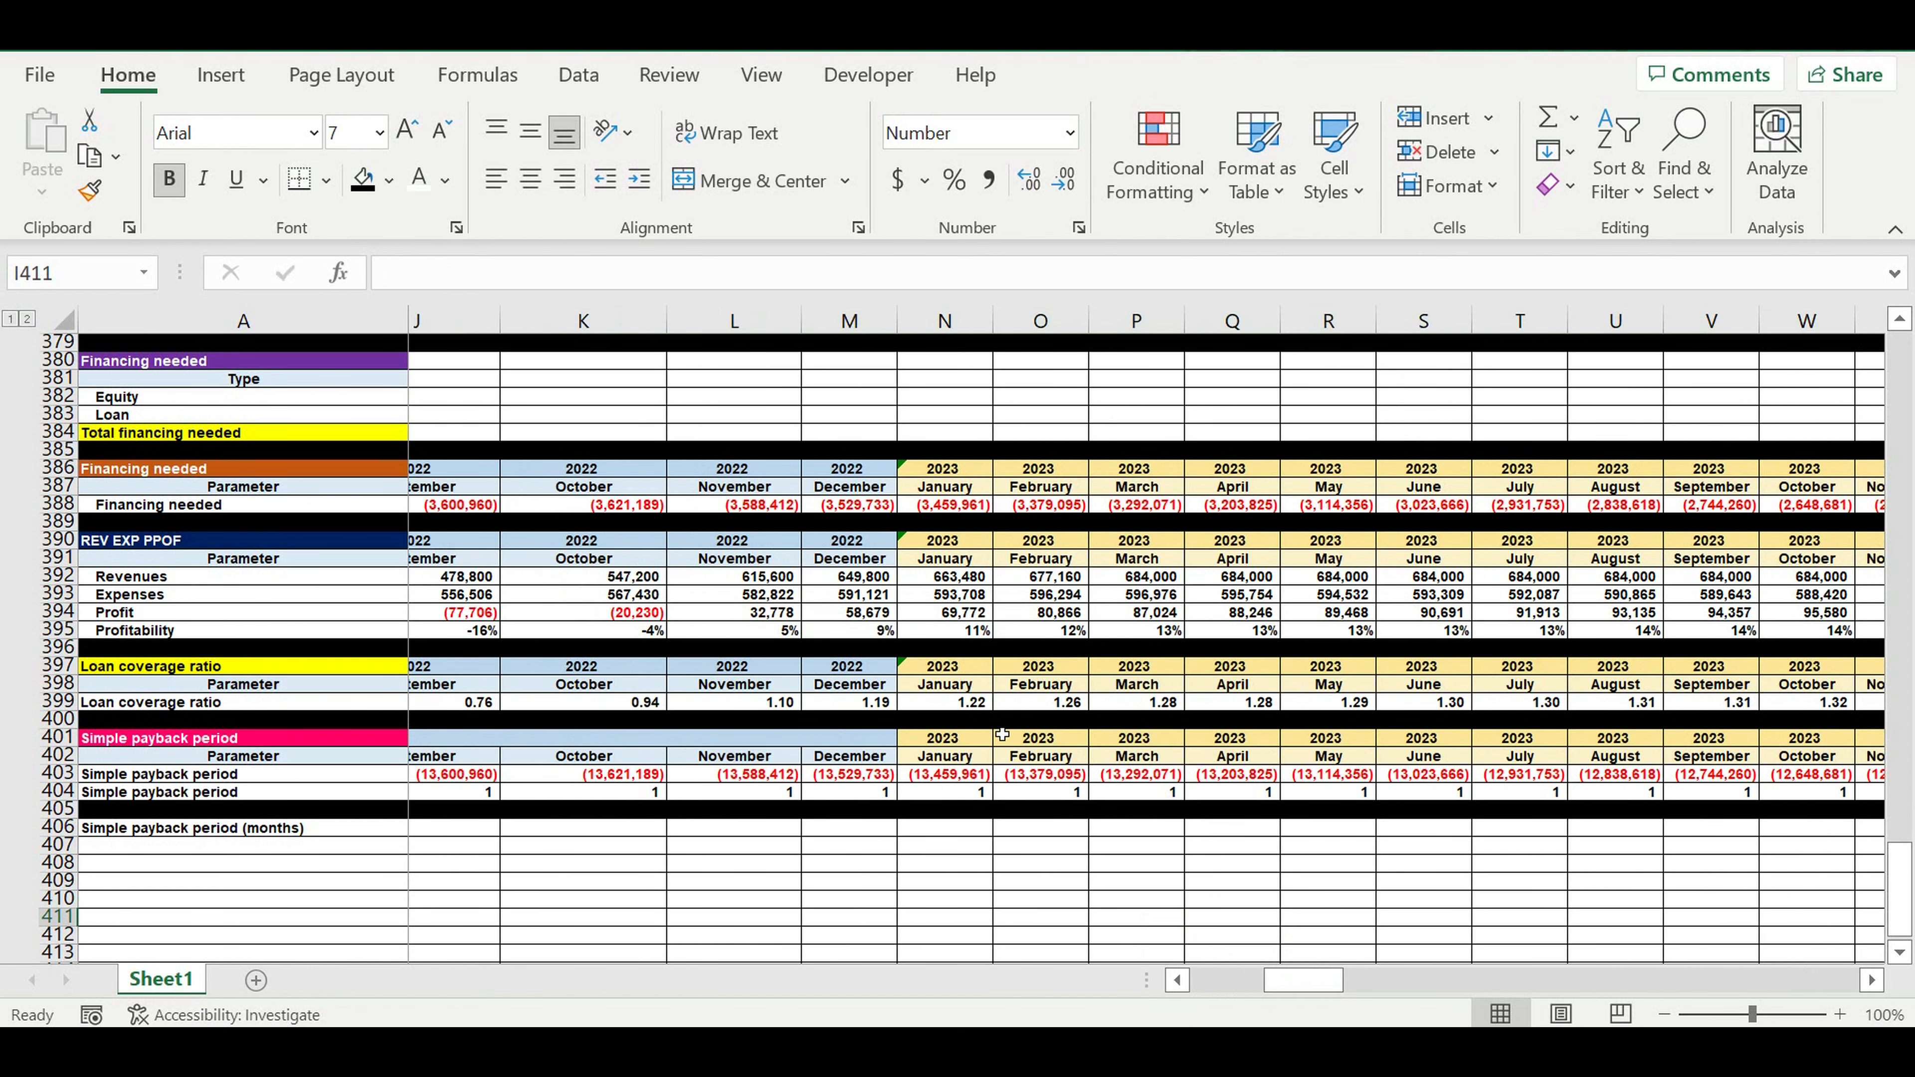
click(956, 737)
drag(1156, 739, 1056, 746)
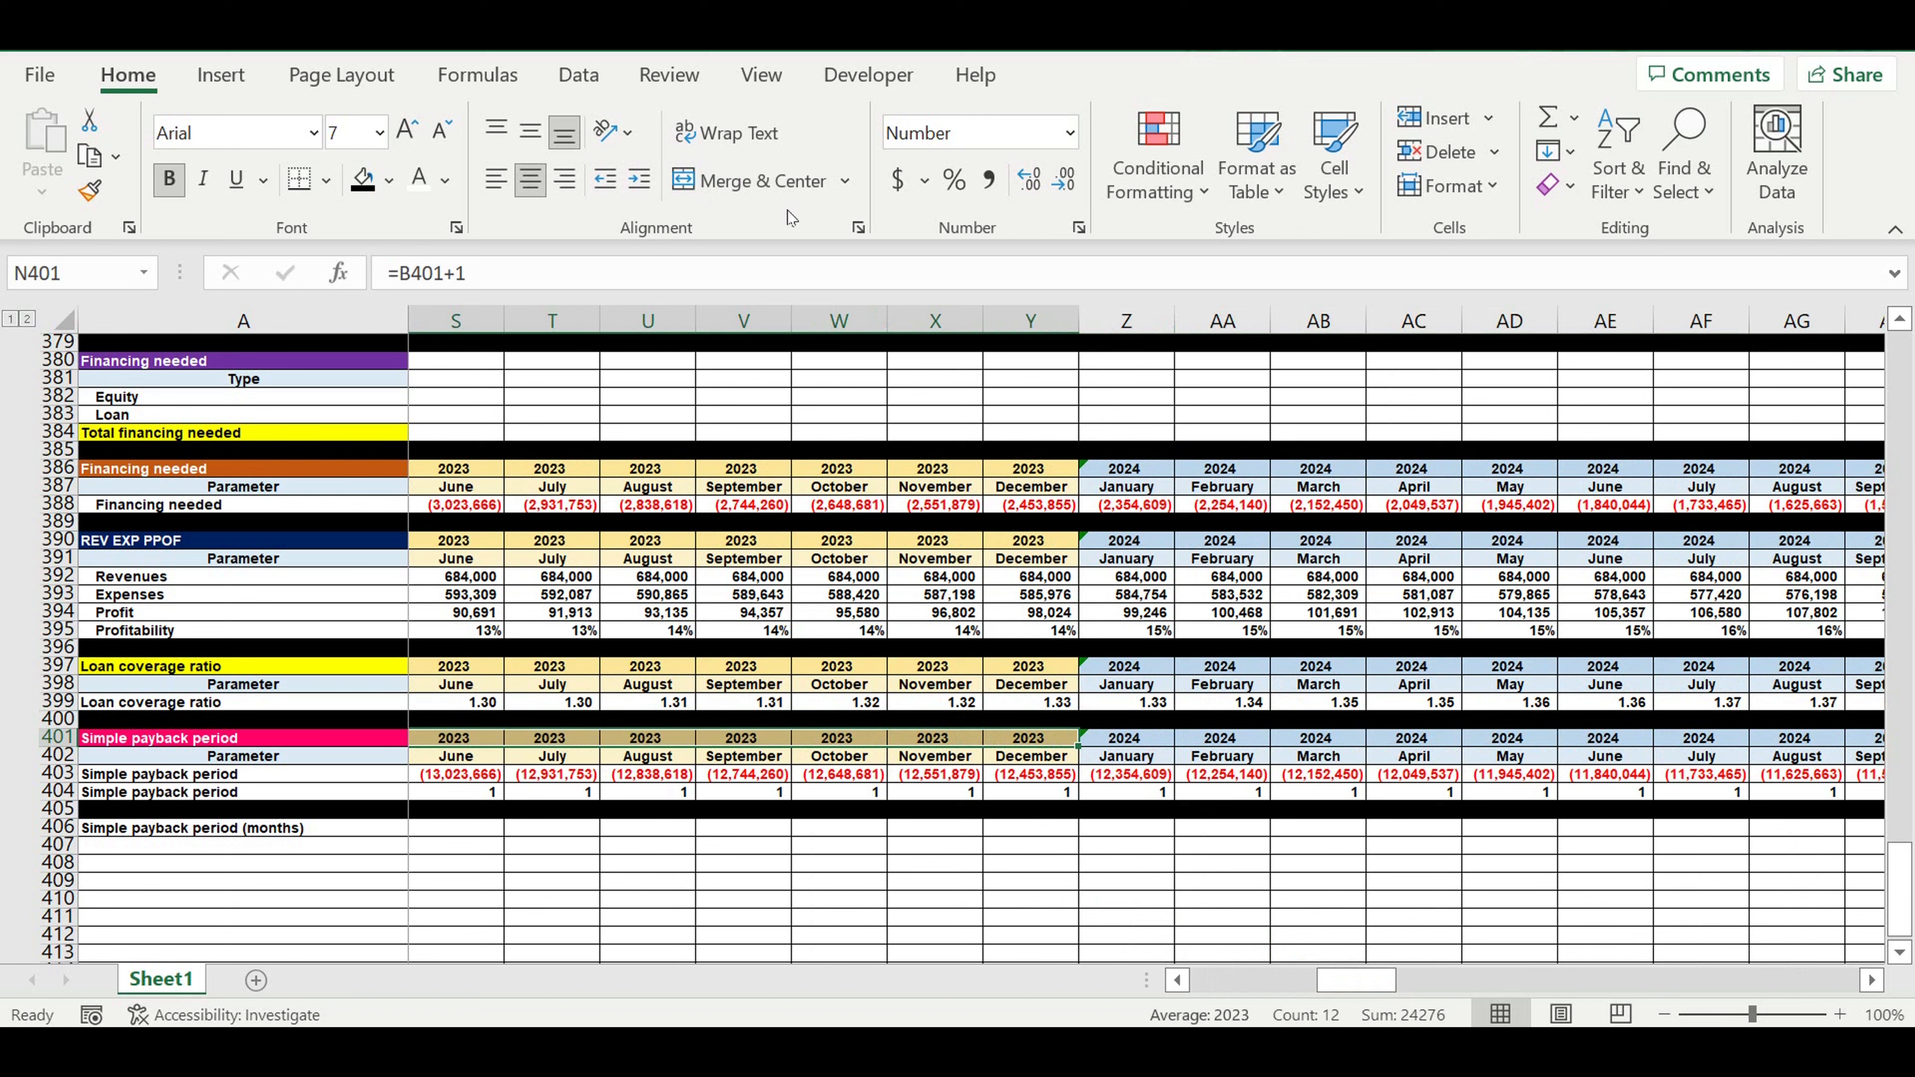
click(784, 188)
Merge and center the 2024 year cells Z401:AK401 and the 2025 year cells AL401:AW401
drag(1130, 746, 1055, 743)
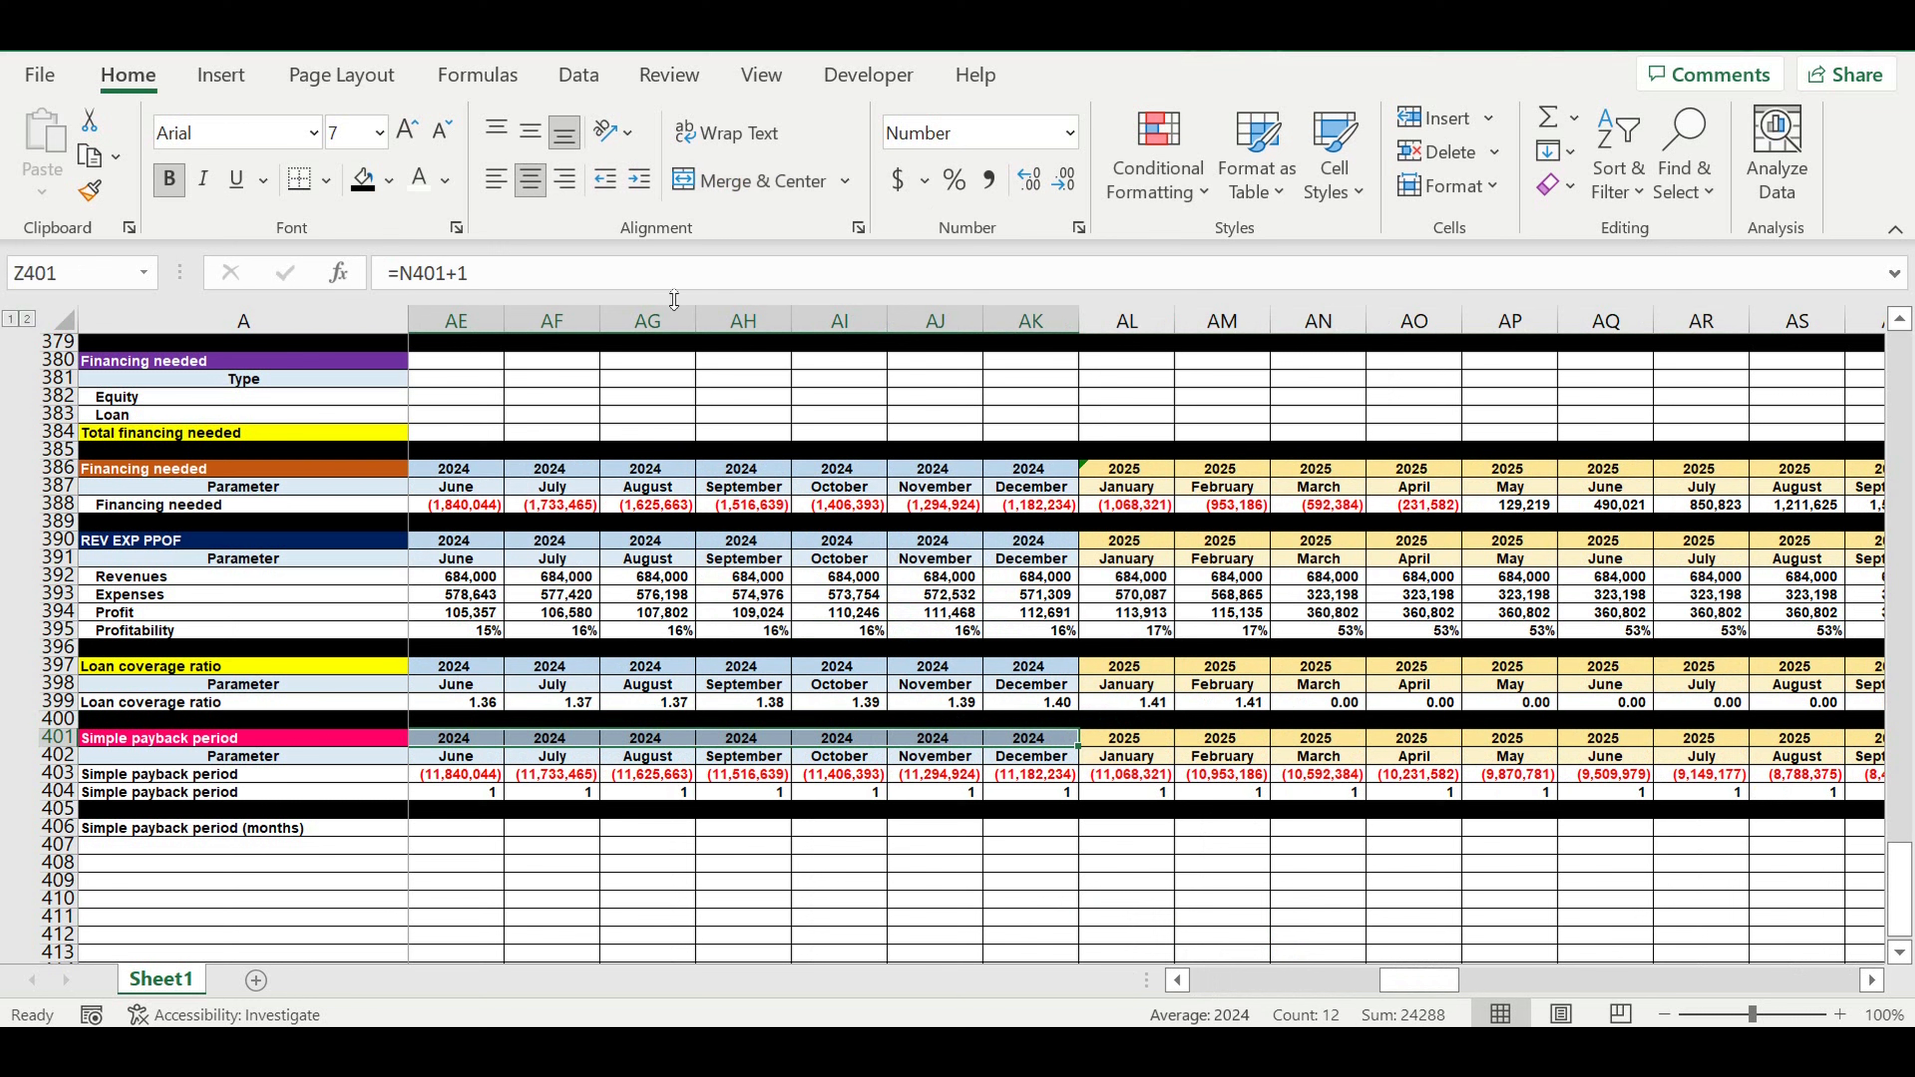
click(758, 182)
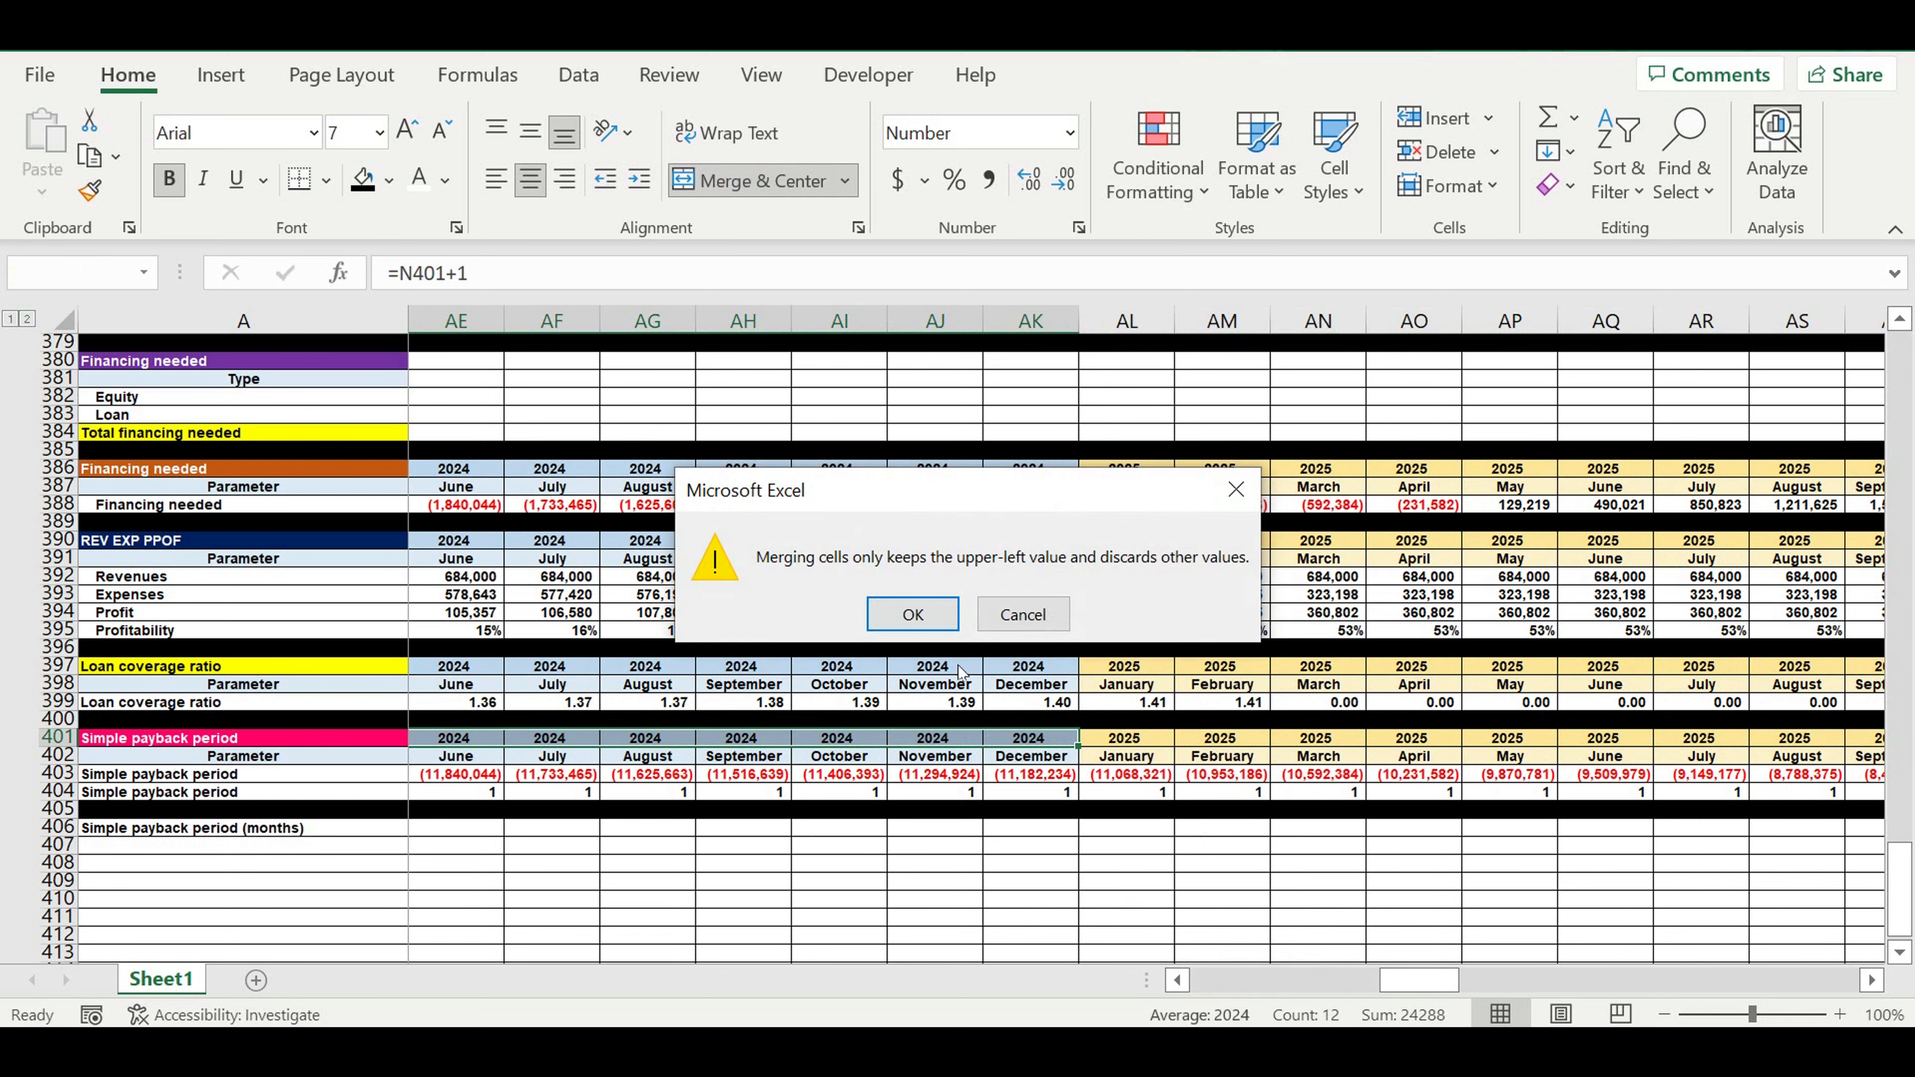
key(Return)
drag(1128, 737, 1546, 743)
click(758, 181)
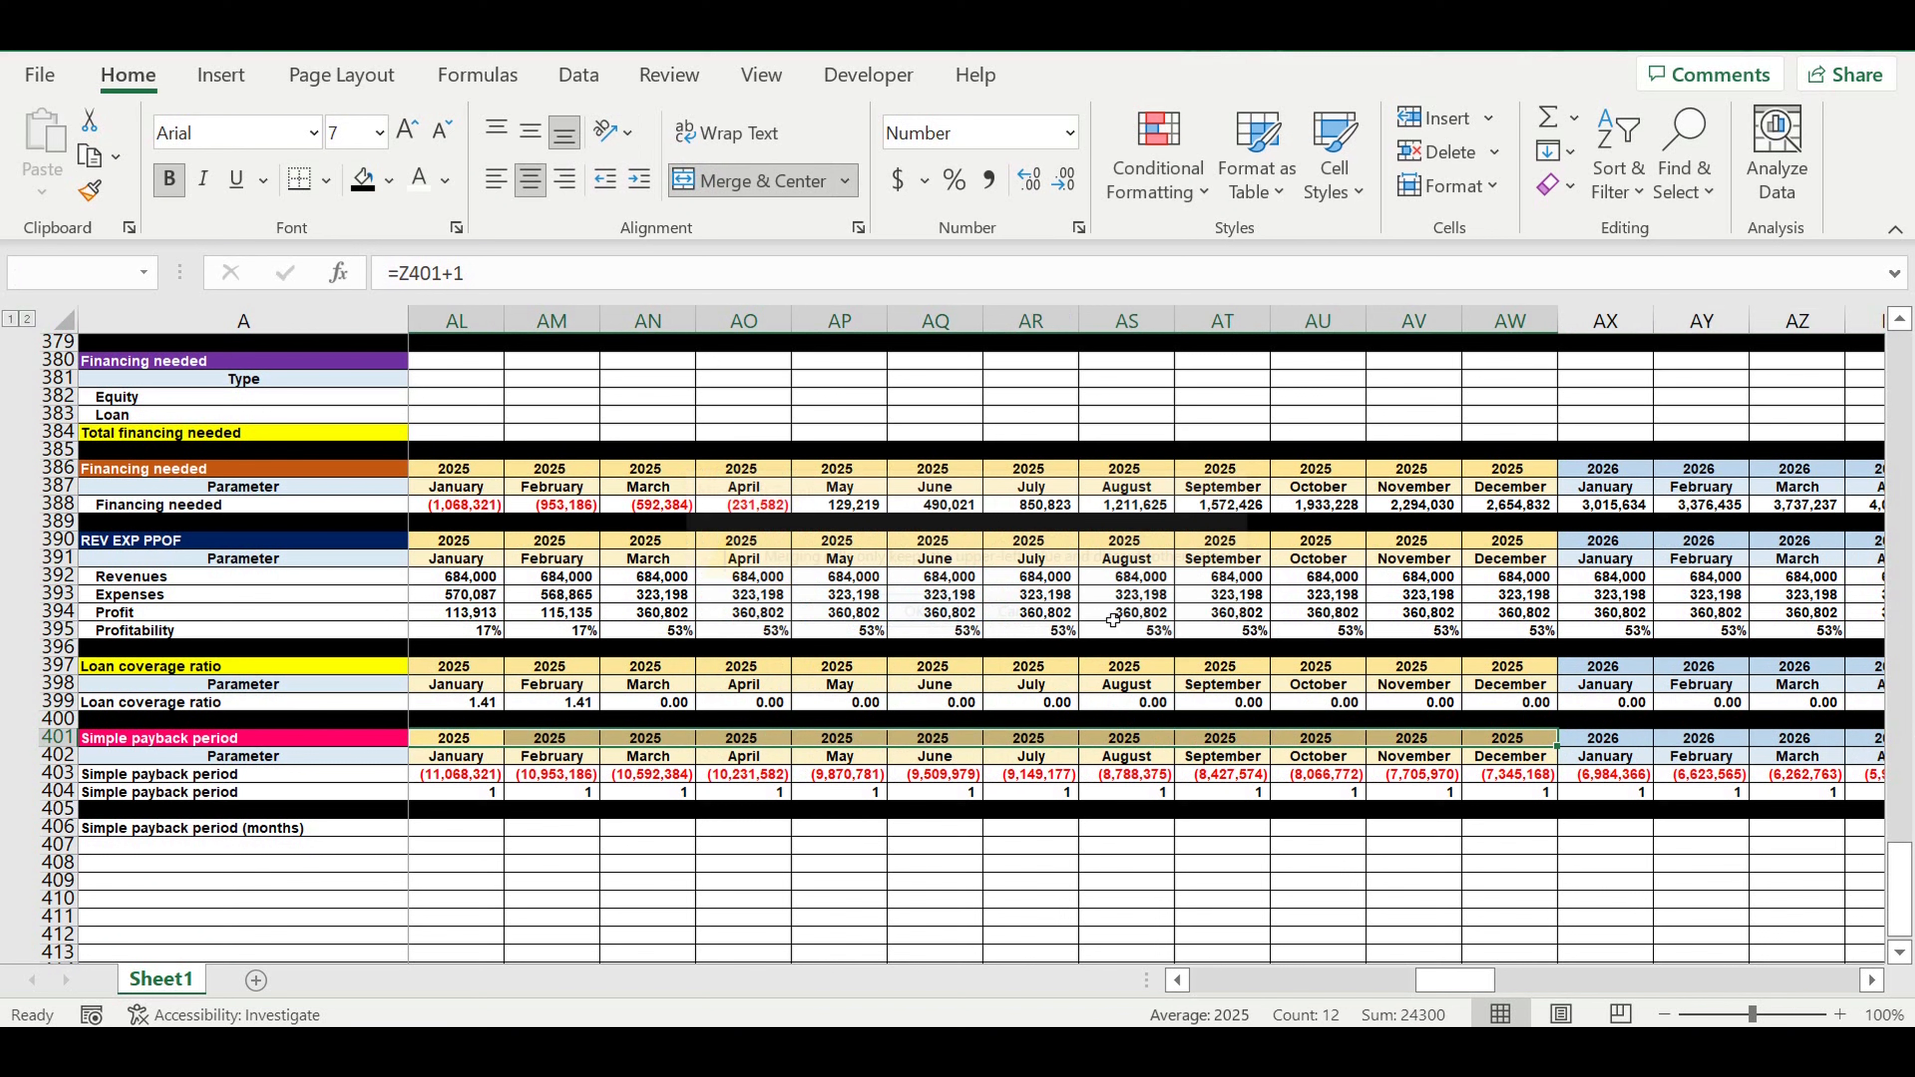
Merge and center the 2026 year cells AX401:BI401 and the 2027 year cells BJ401:BU401
drag(1606, 738, 1425, 746)
click(762, 181)
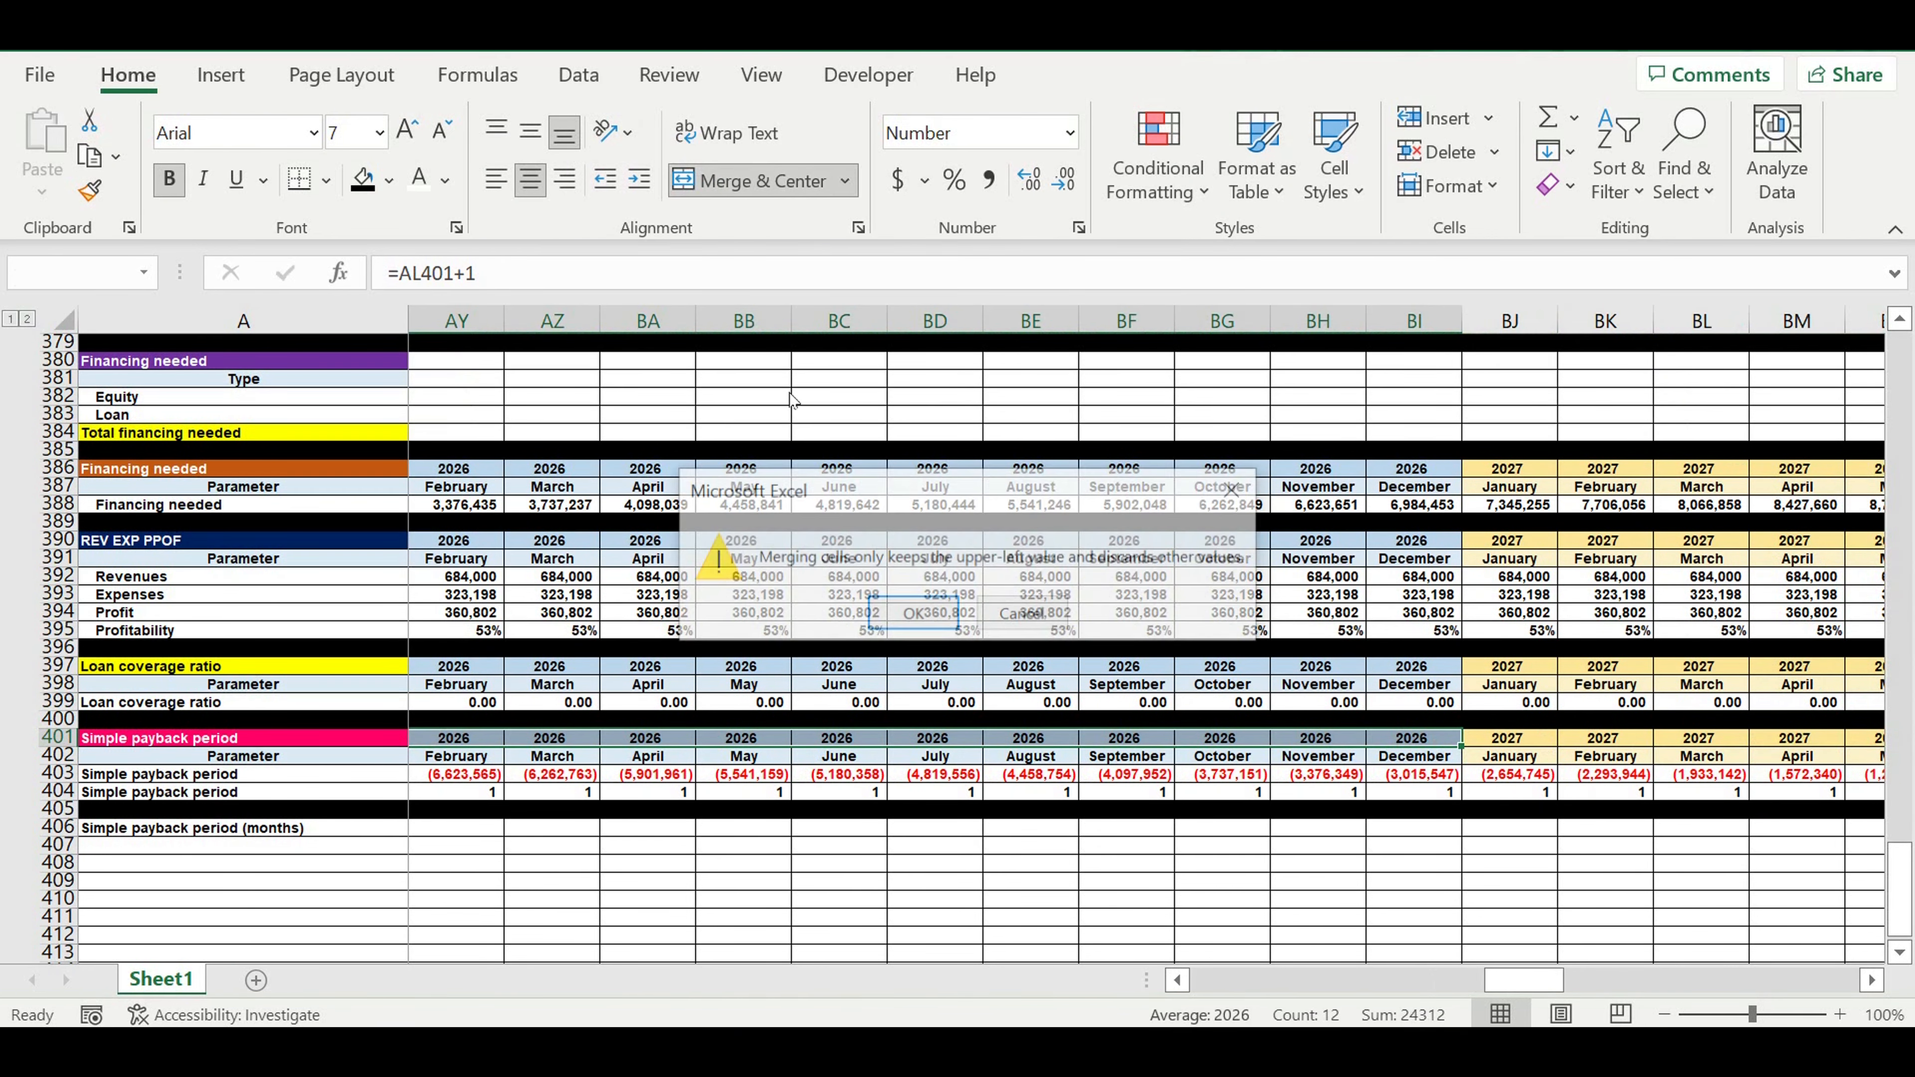
click(913, 612)
click(1606, 792)
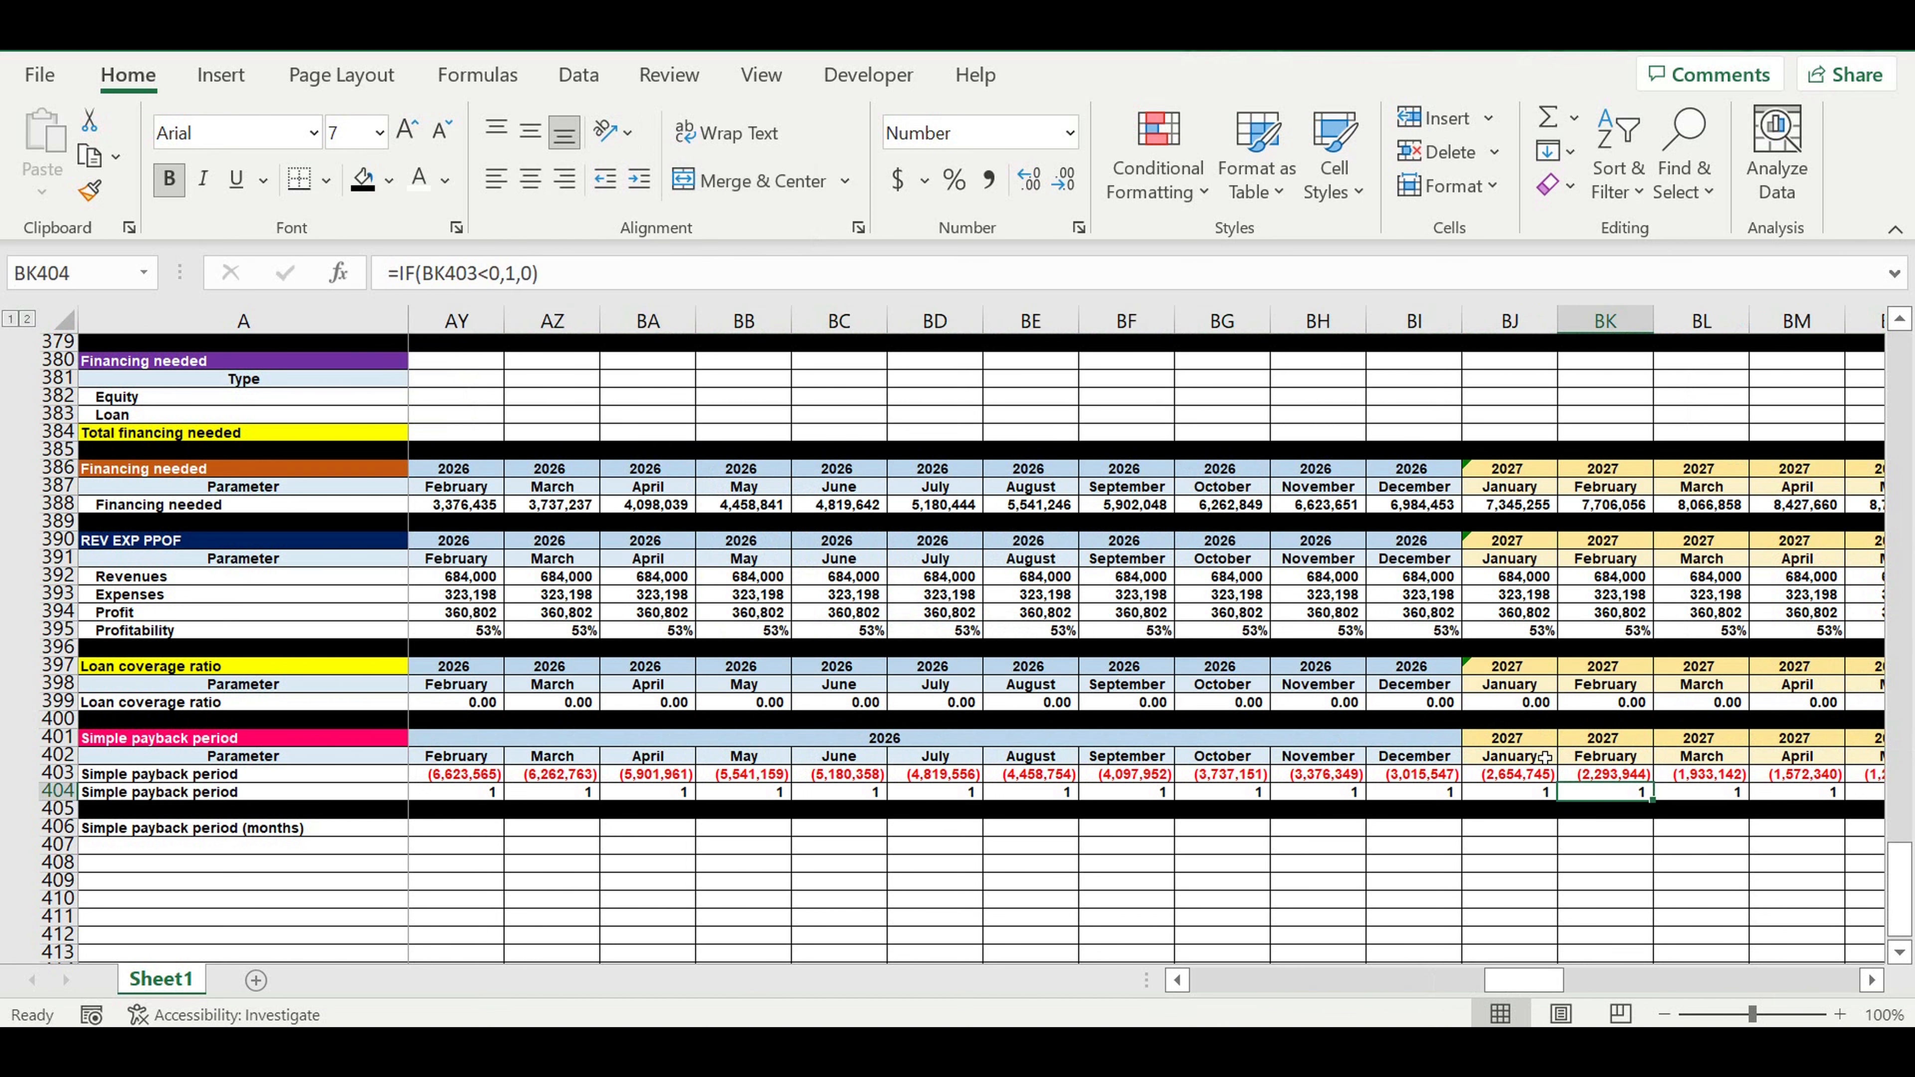
drag(1515, 743, 951, 739)
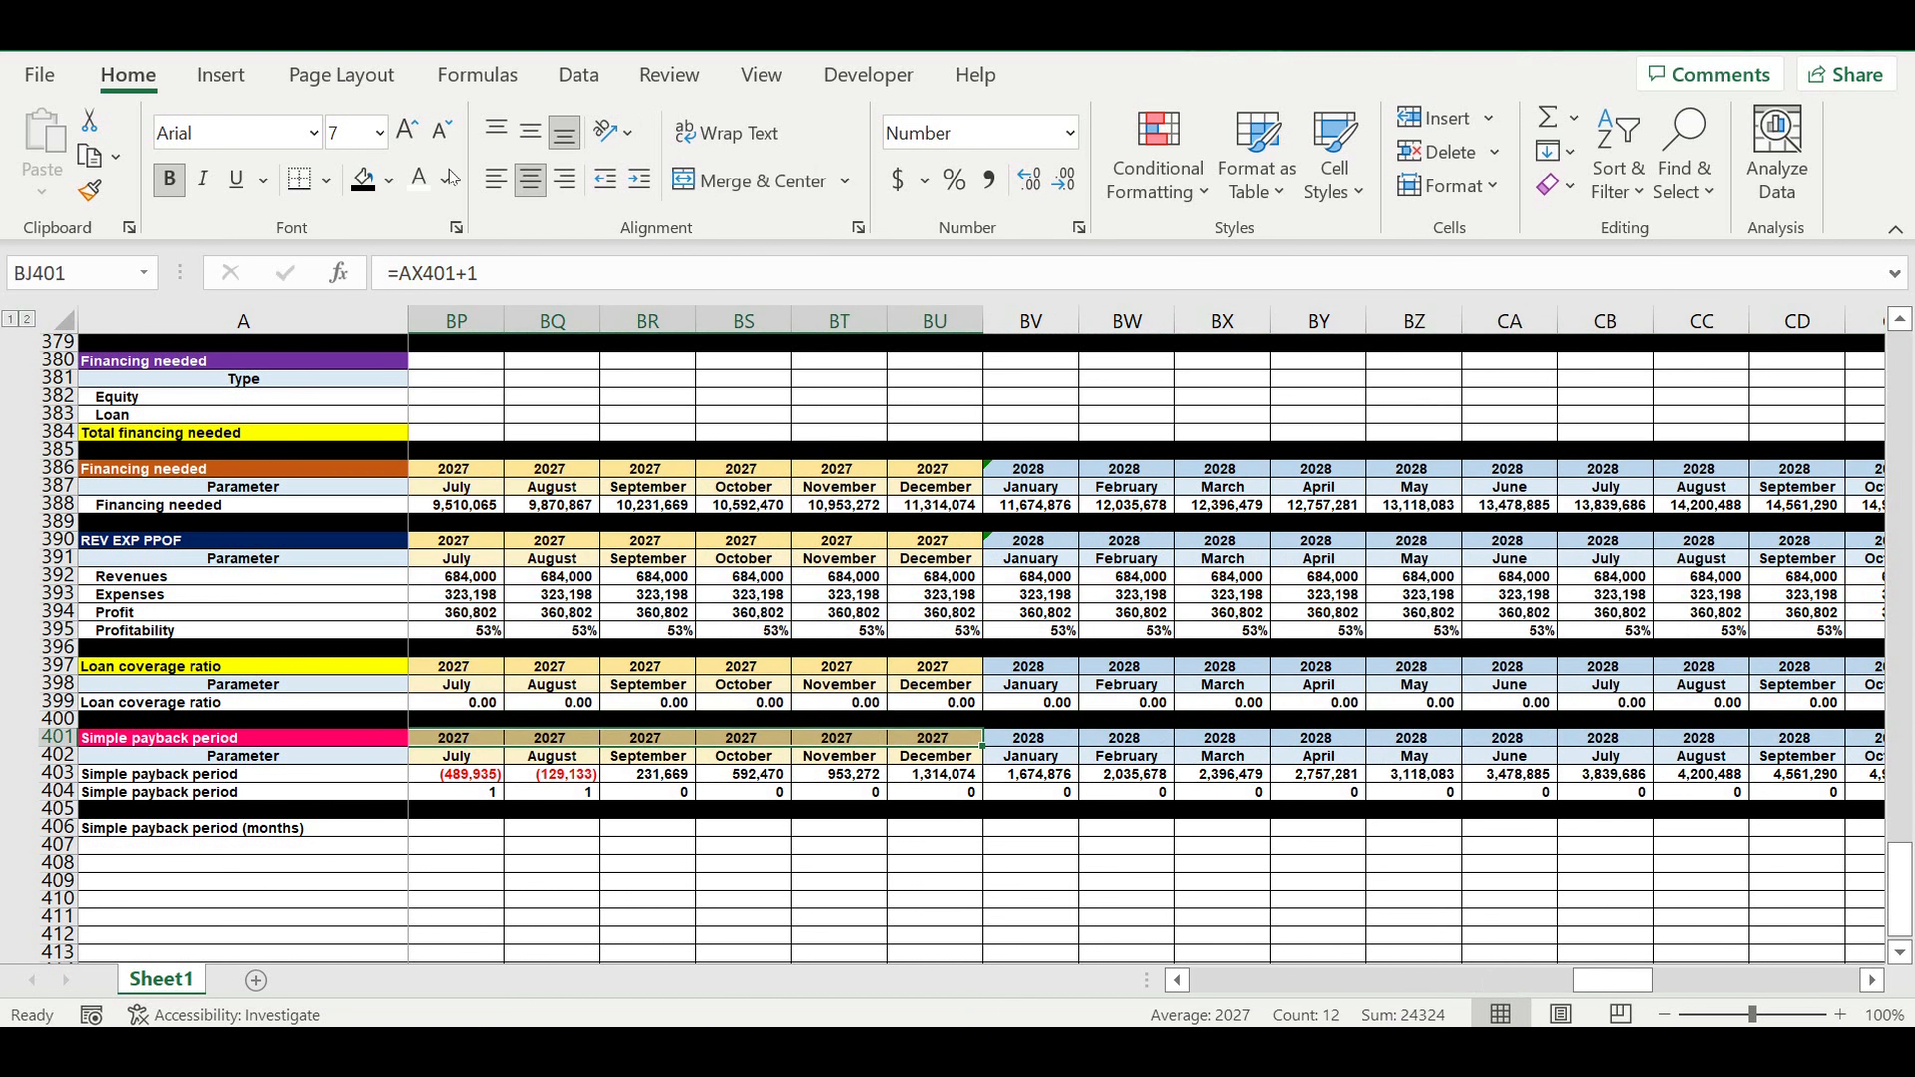
click(725, 182)
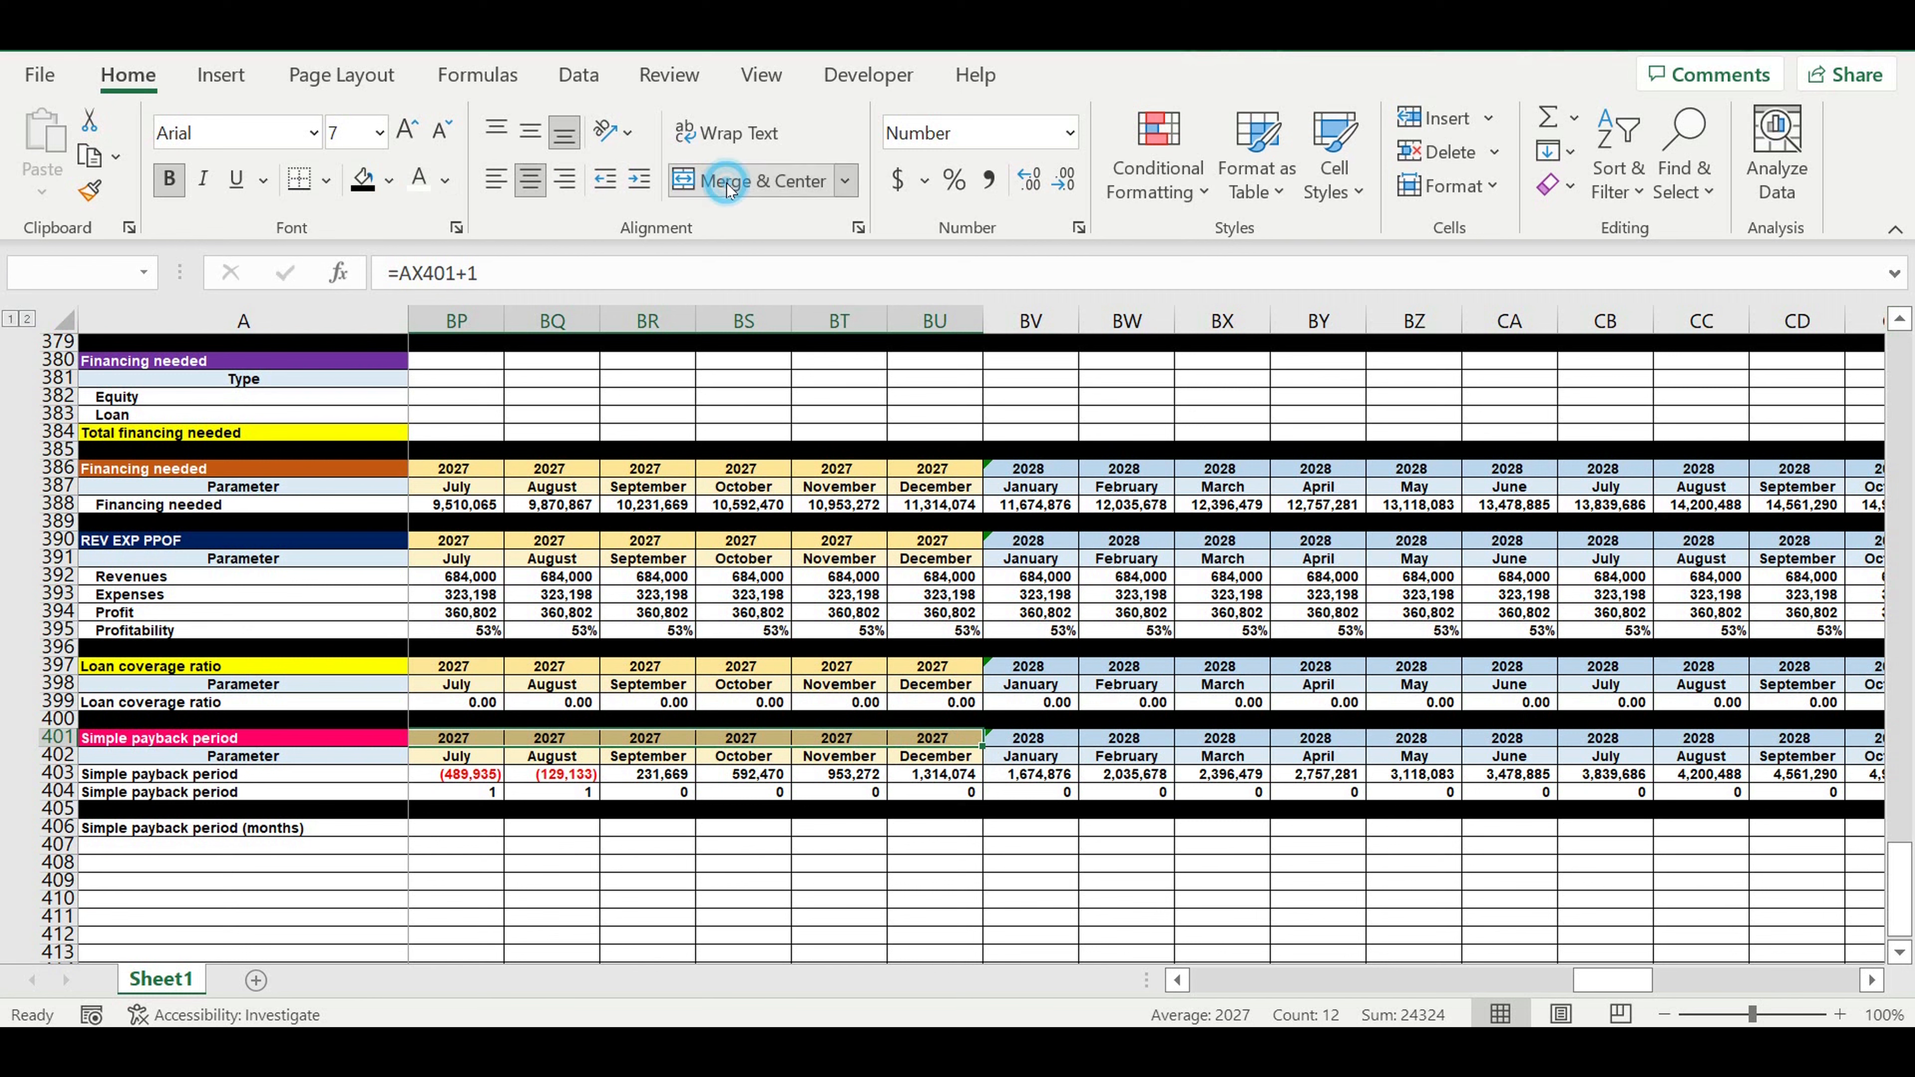
click(916, 614)
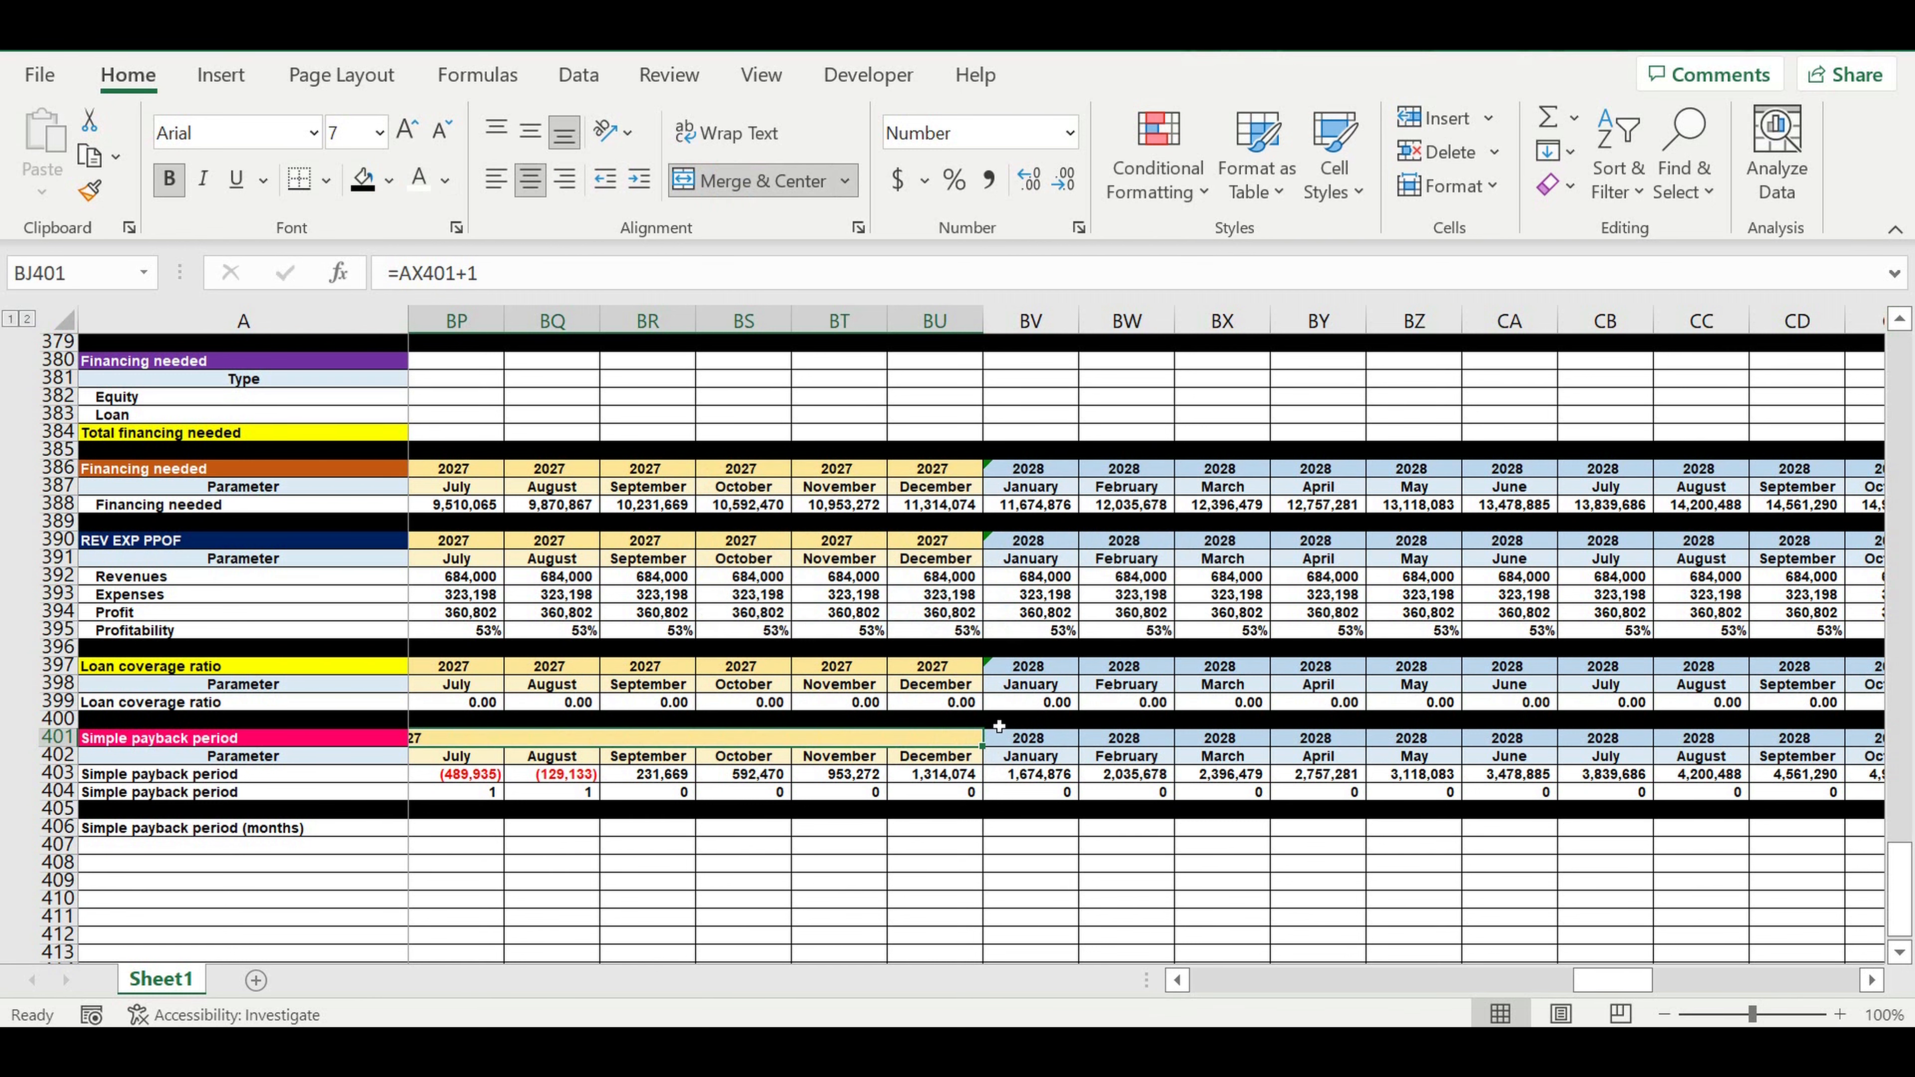
Merge and center the 2028 year cells BV401:CG401 and the 2029 year cells CH401:CS401
drag(1027, 743, 1606, 739)
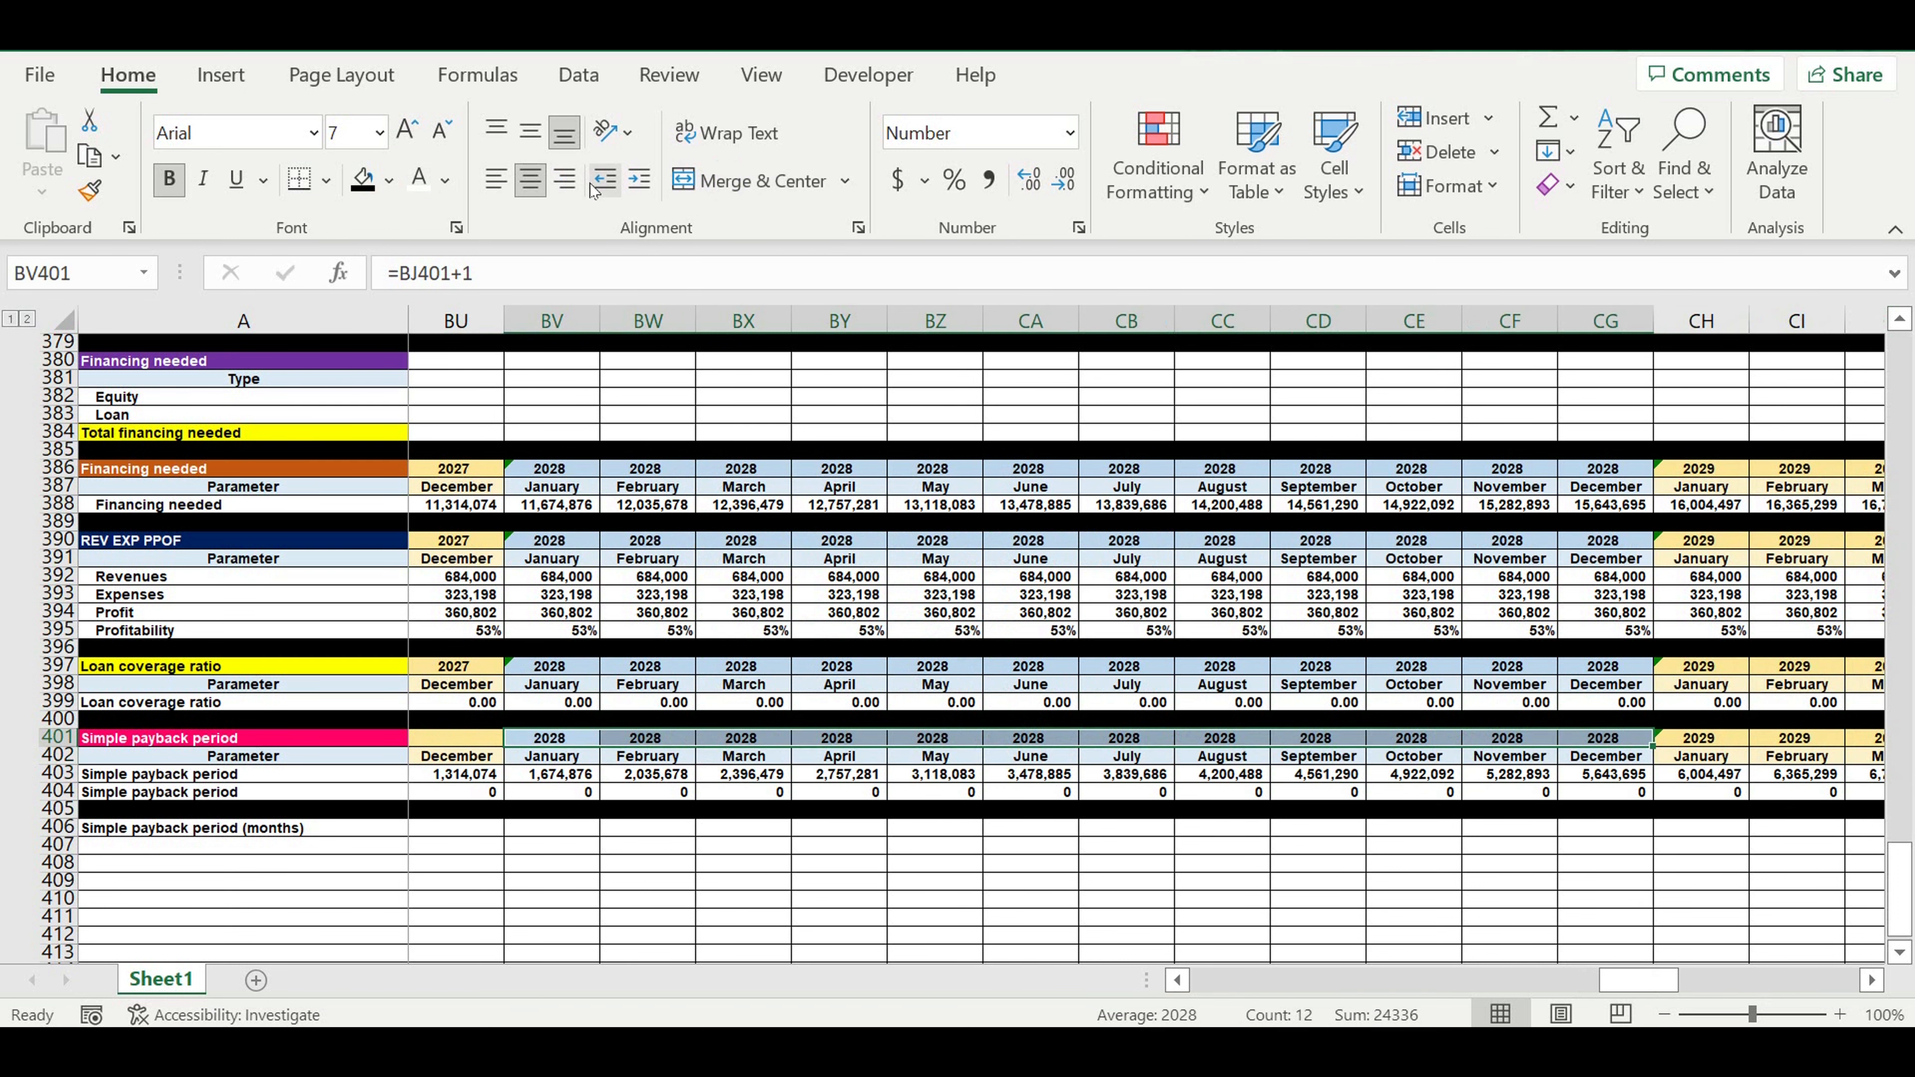
click(709, 181)
click(913, 612)
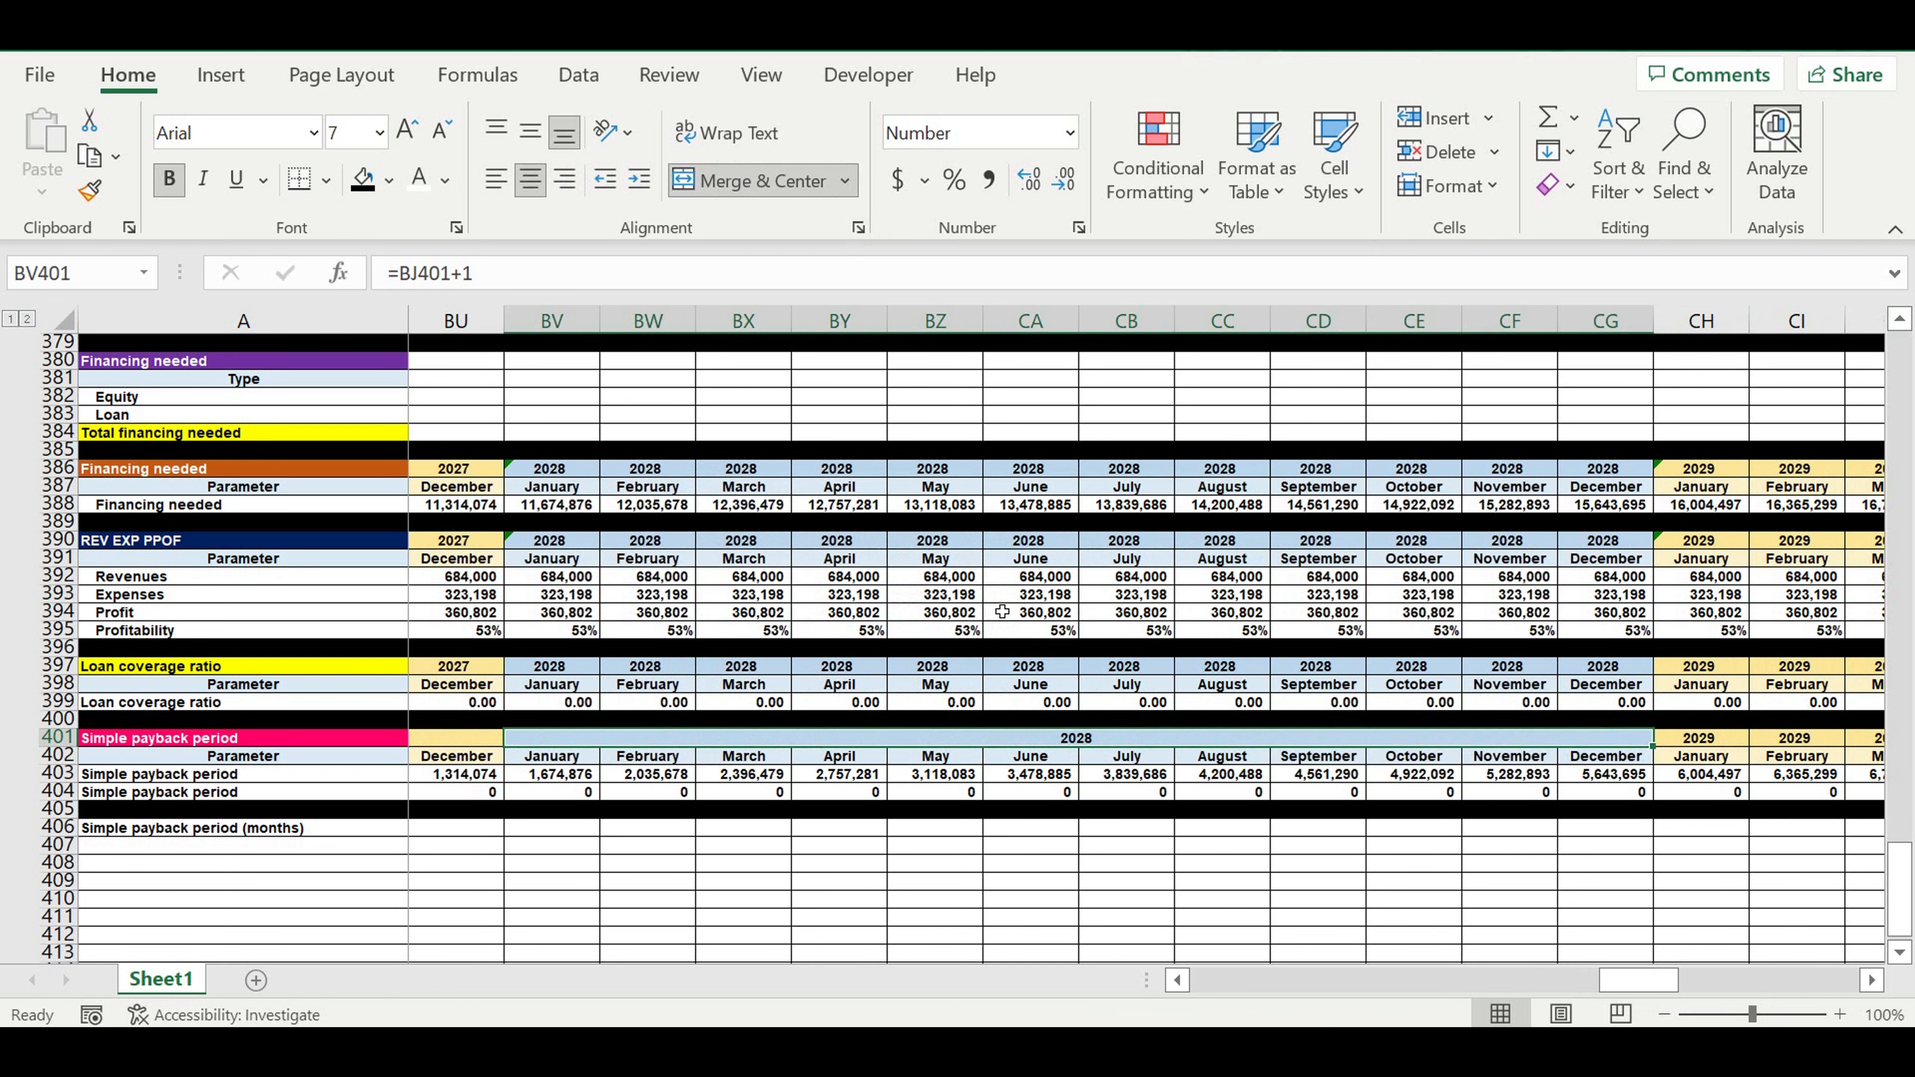
drag(1705, 749, 1606, 746)
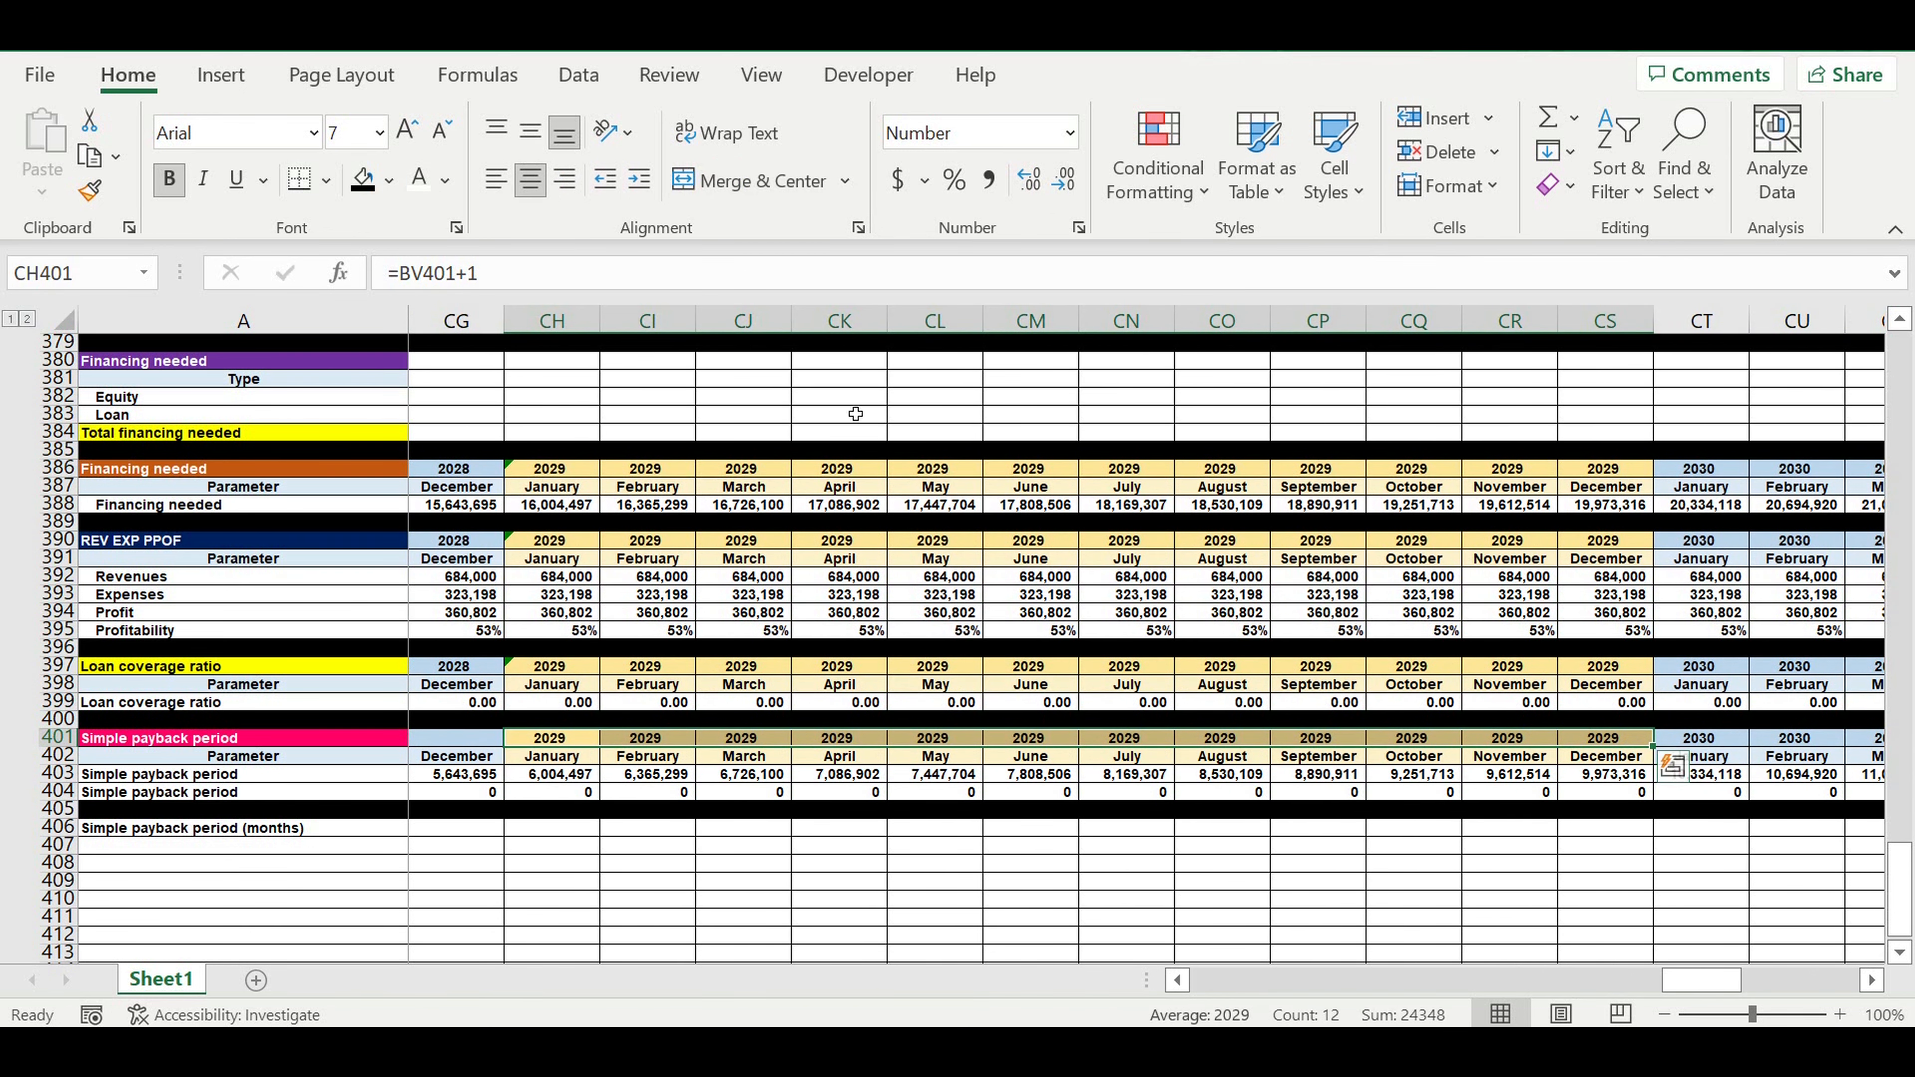
click(754, 181)
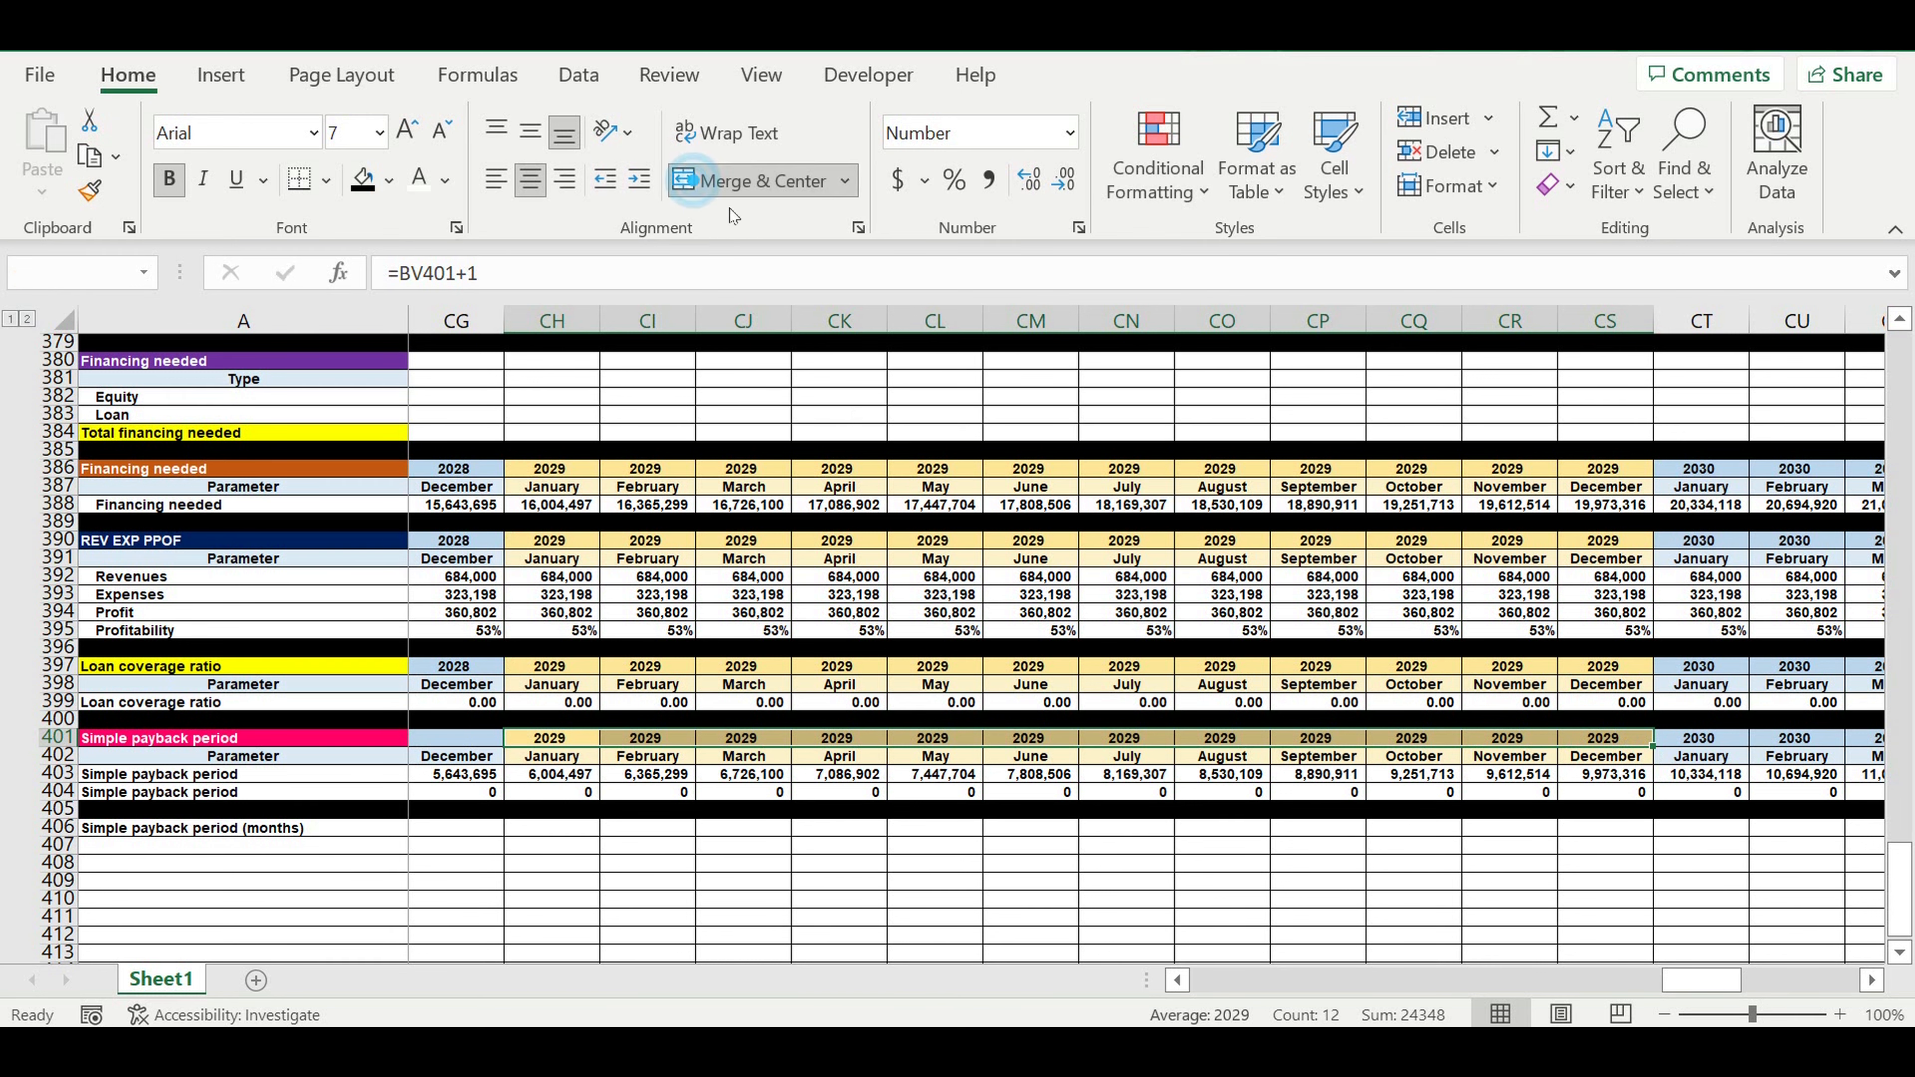
click(932, 615)
Merge and center the 2030 year cells CT401:DE401 and the 2031 year cells DF401:DQ401
drag(1700, 743, 1418, 740)
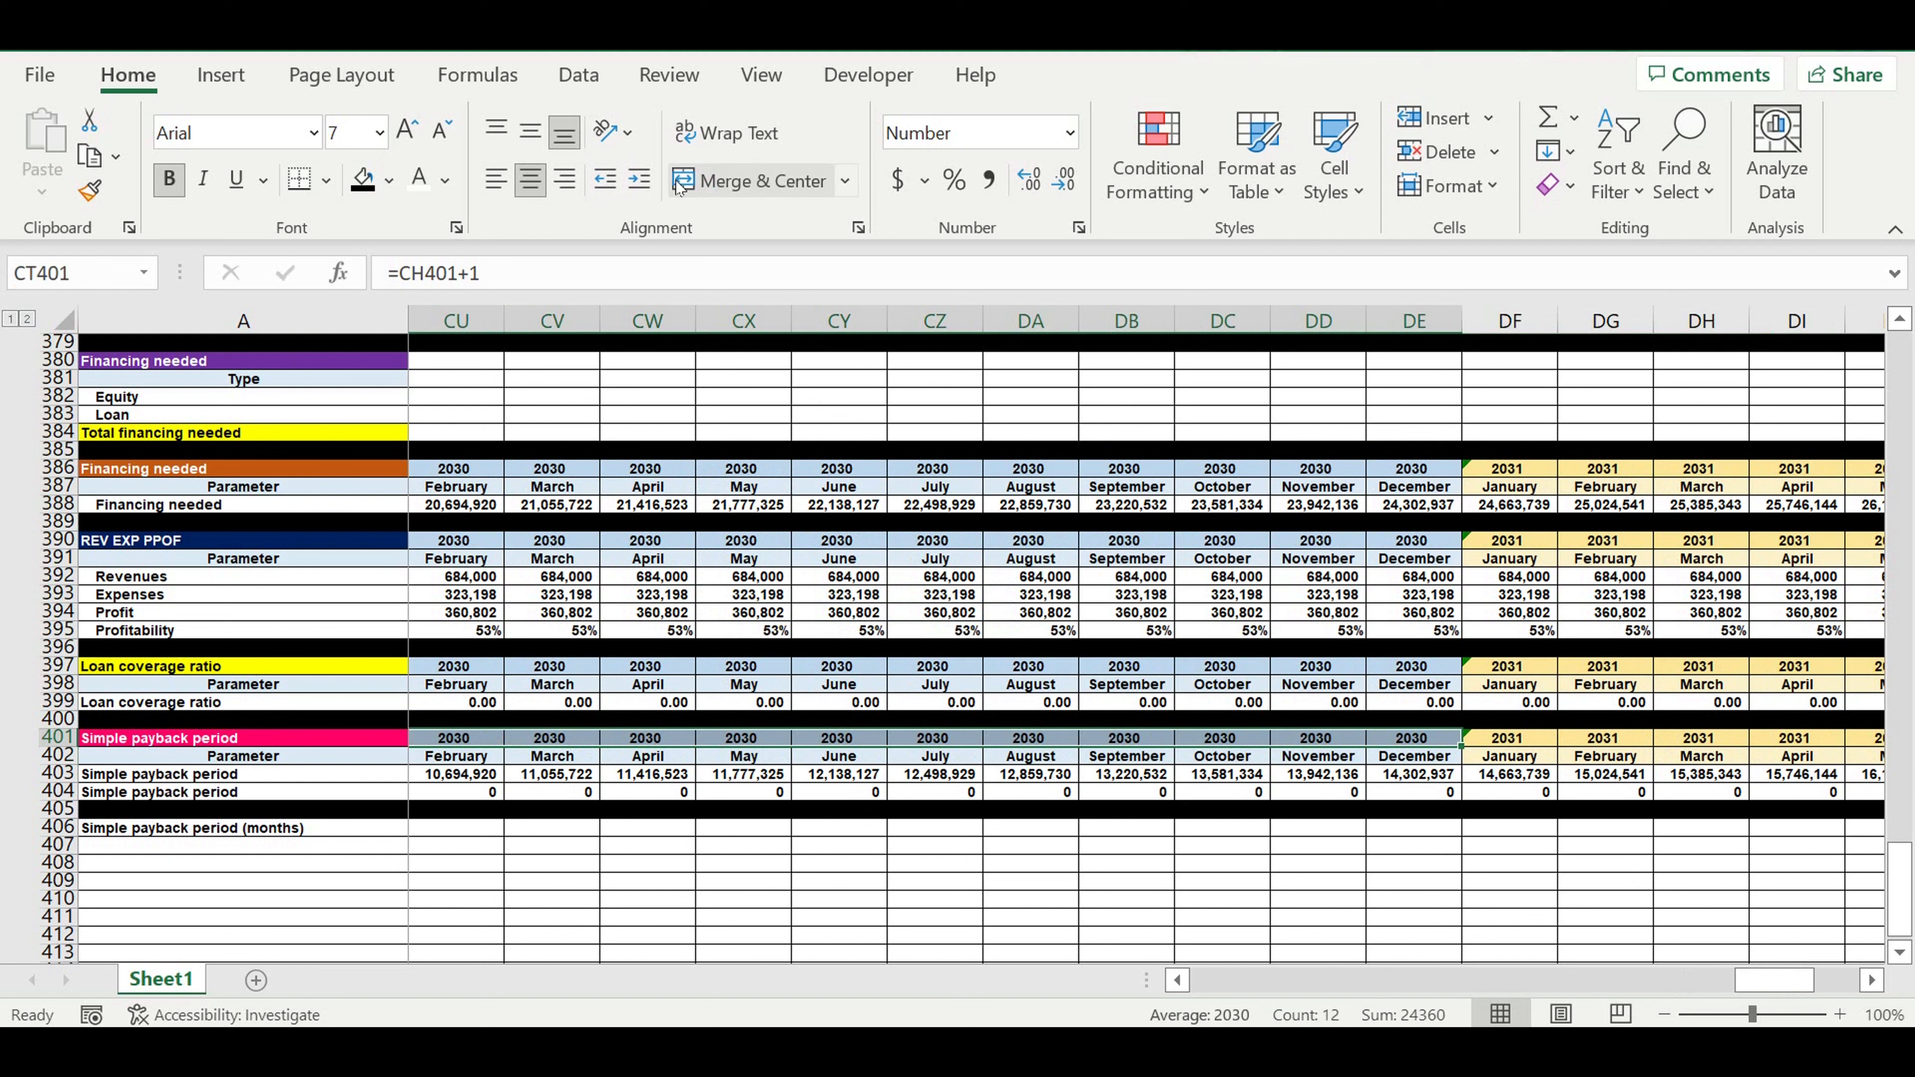
click(718, 185)
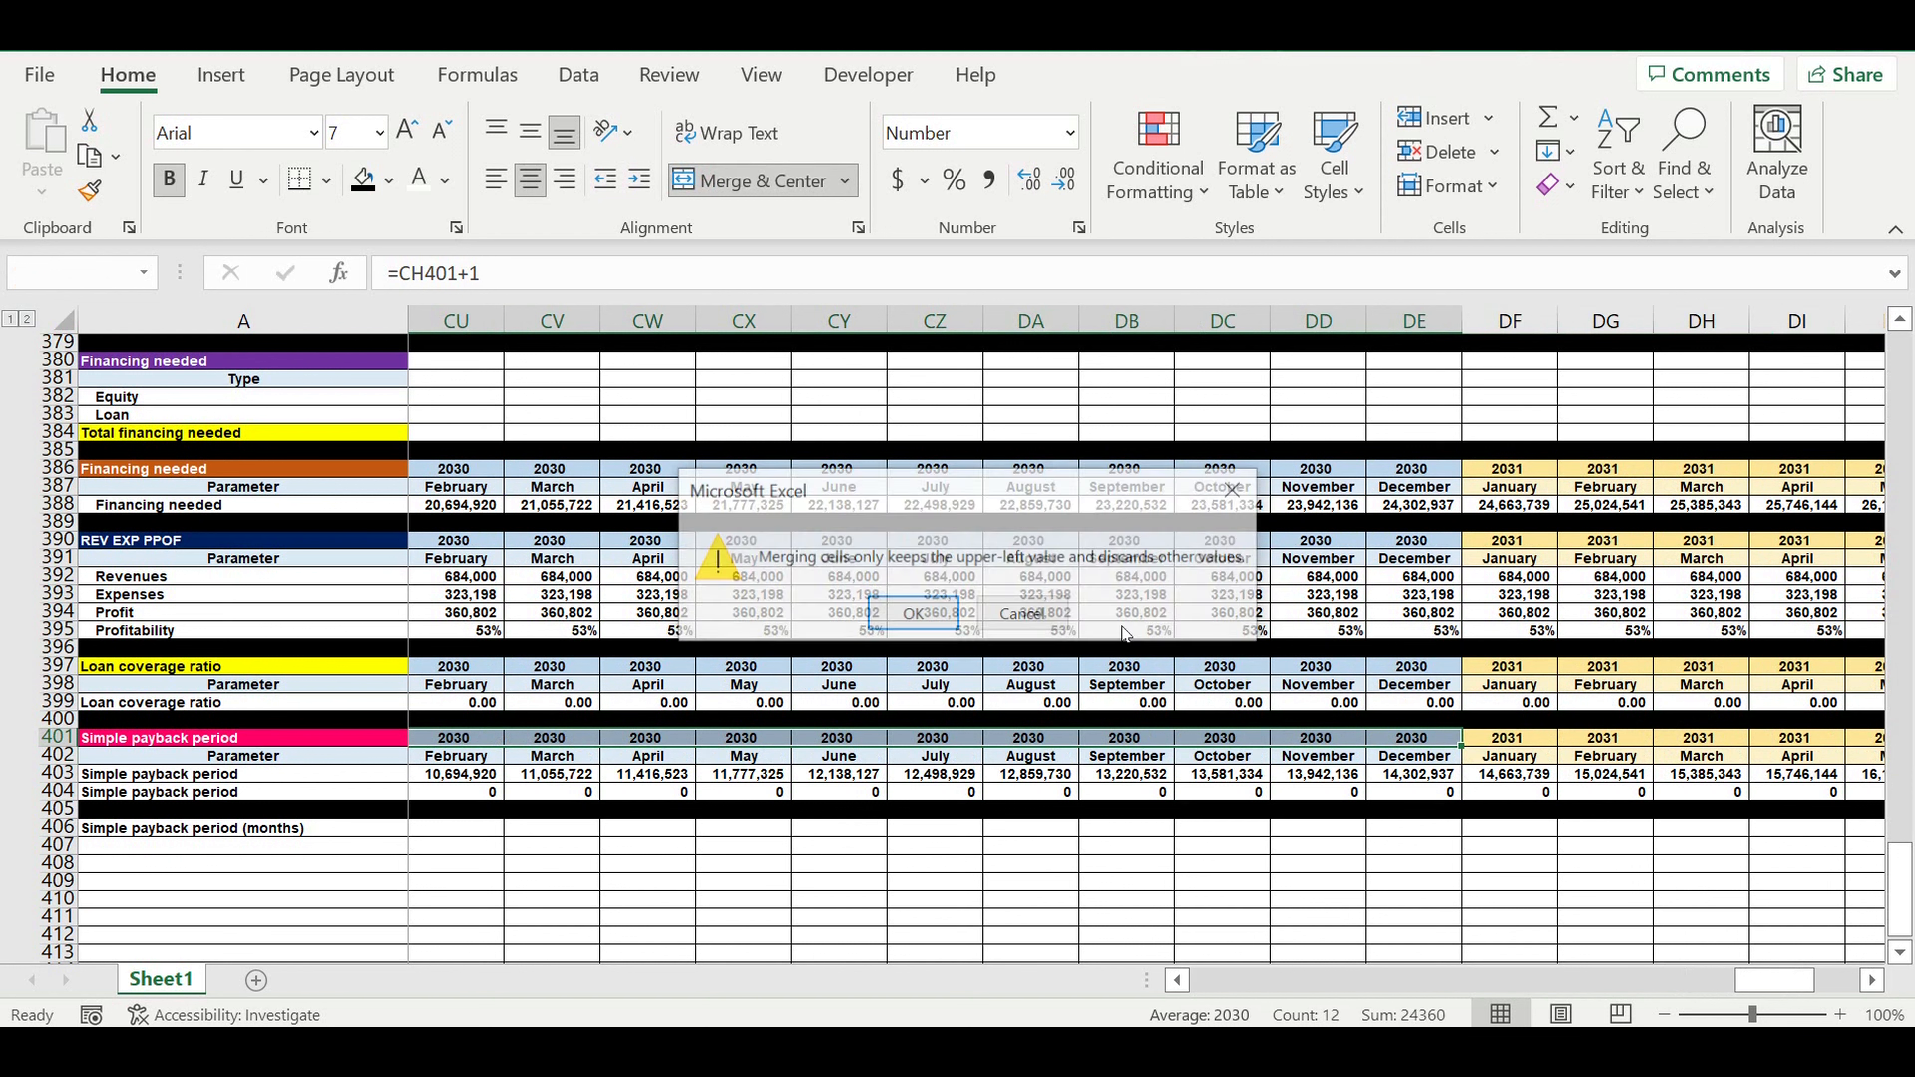
click(942, 615)
drag(1509, 739, 1712, 749)
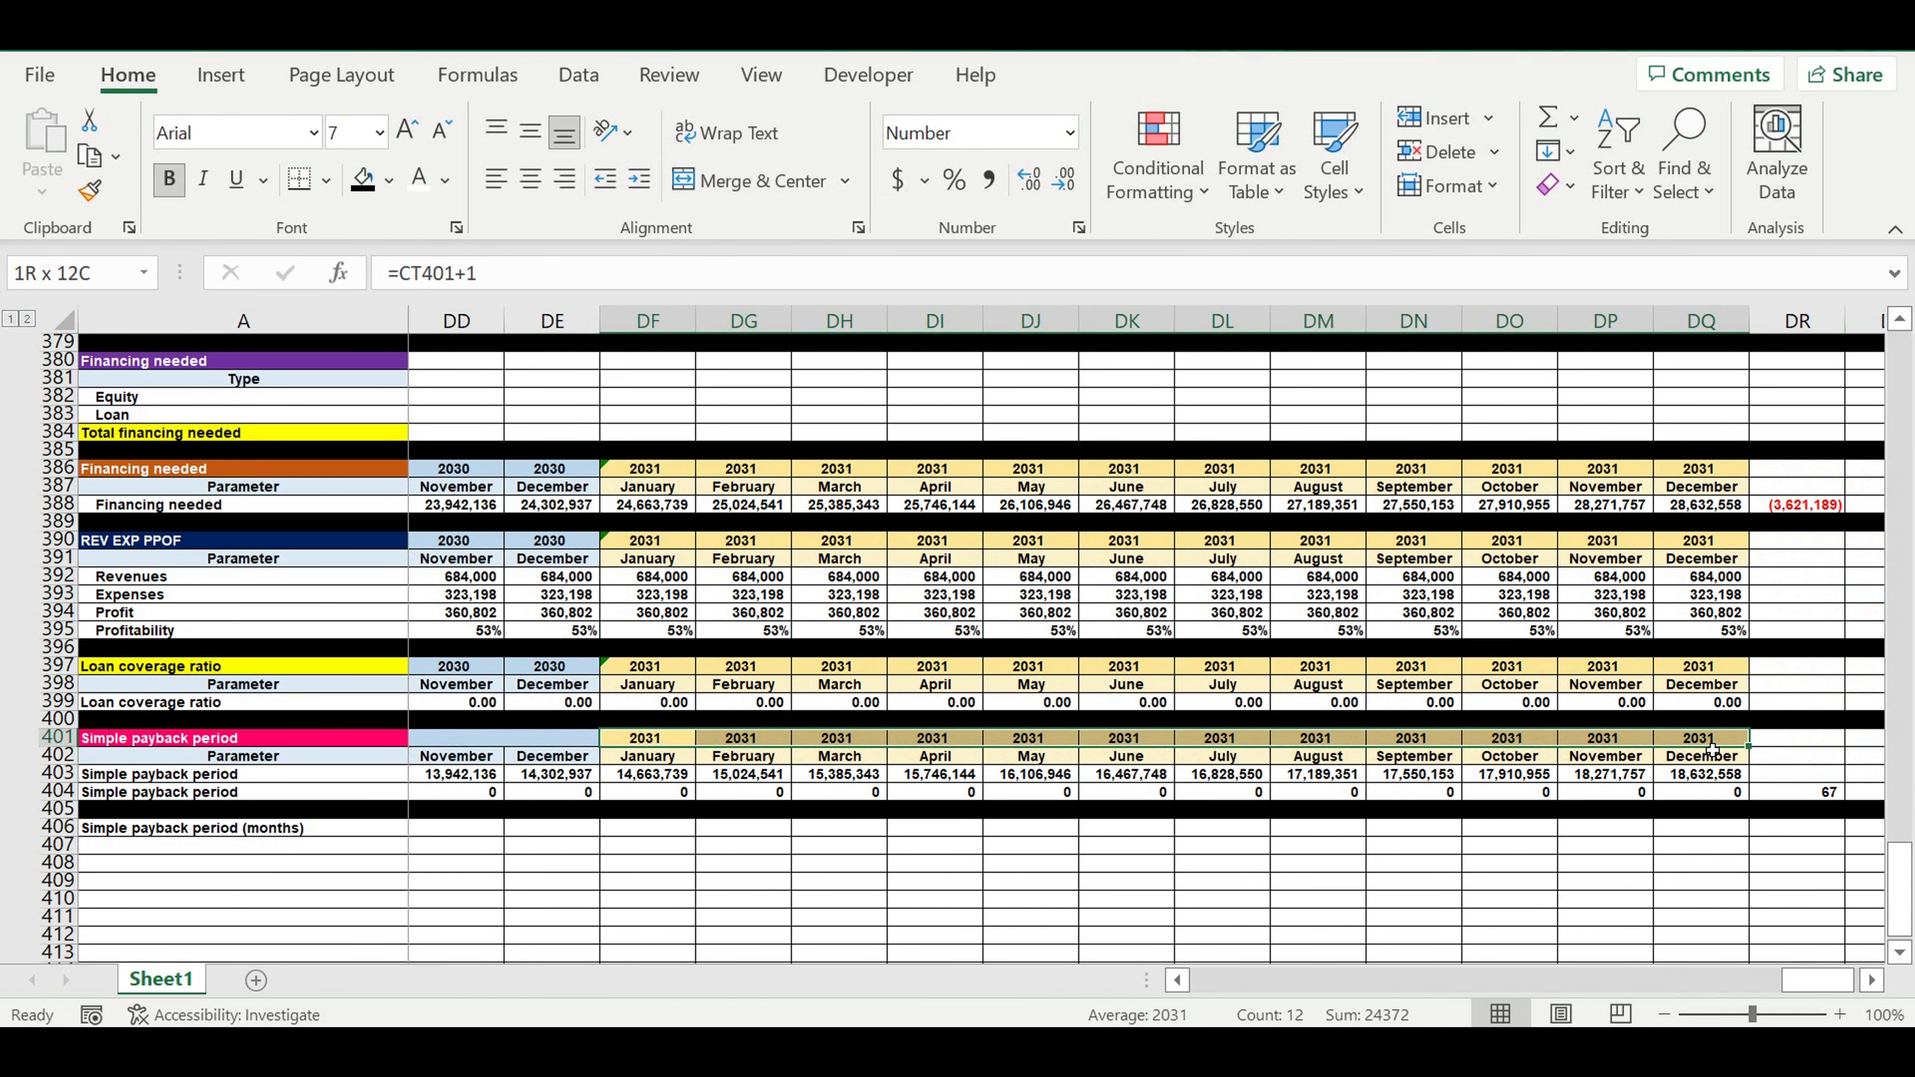
click(754, 181)
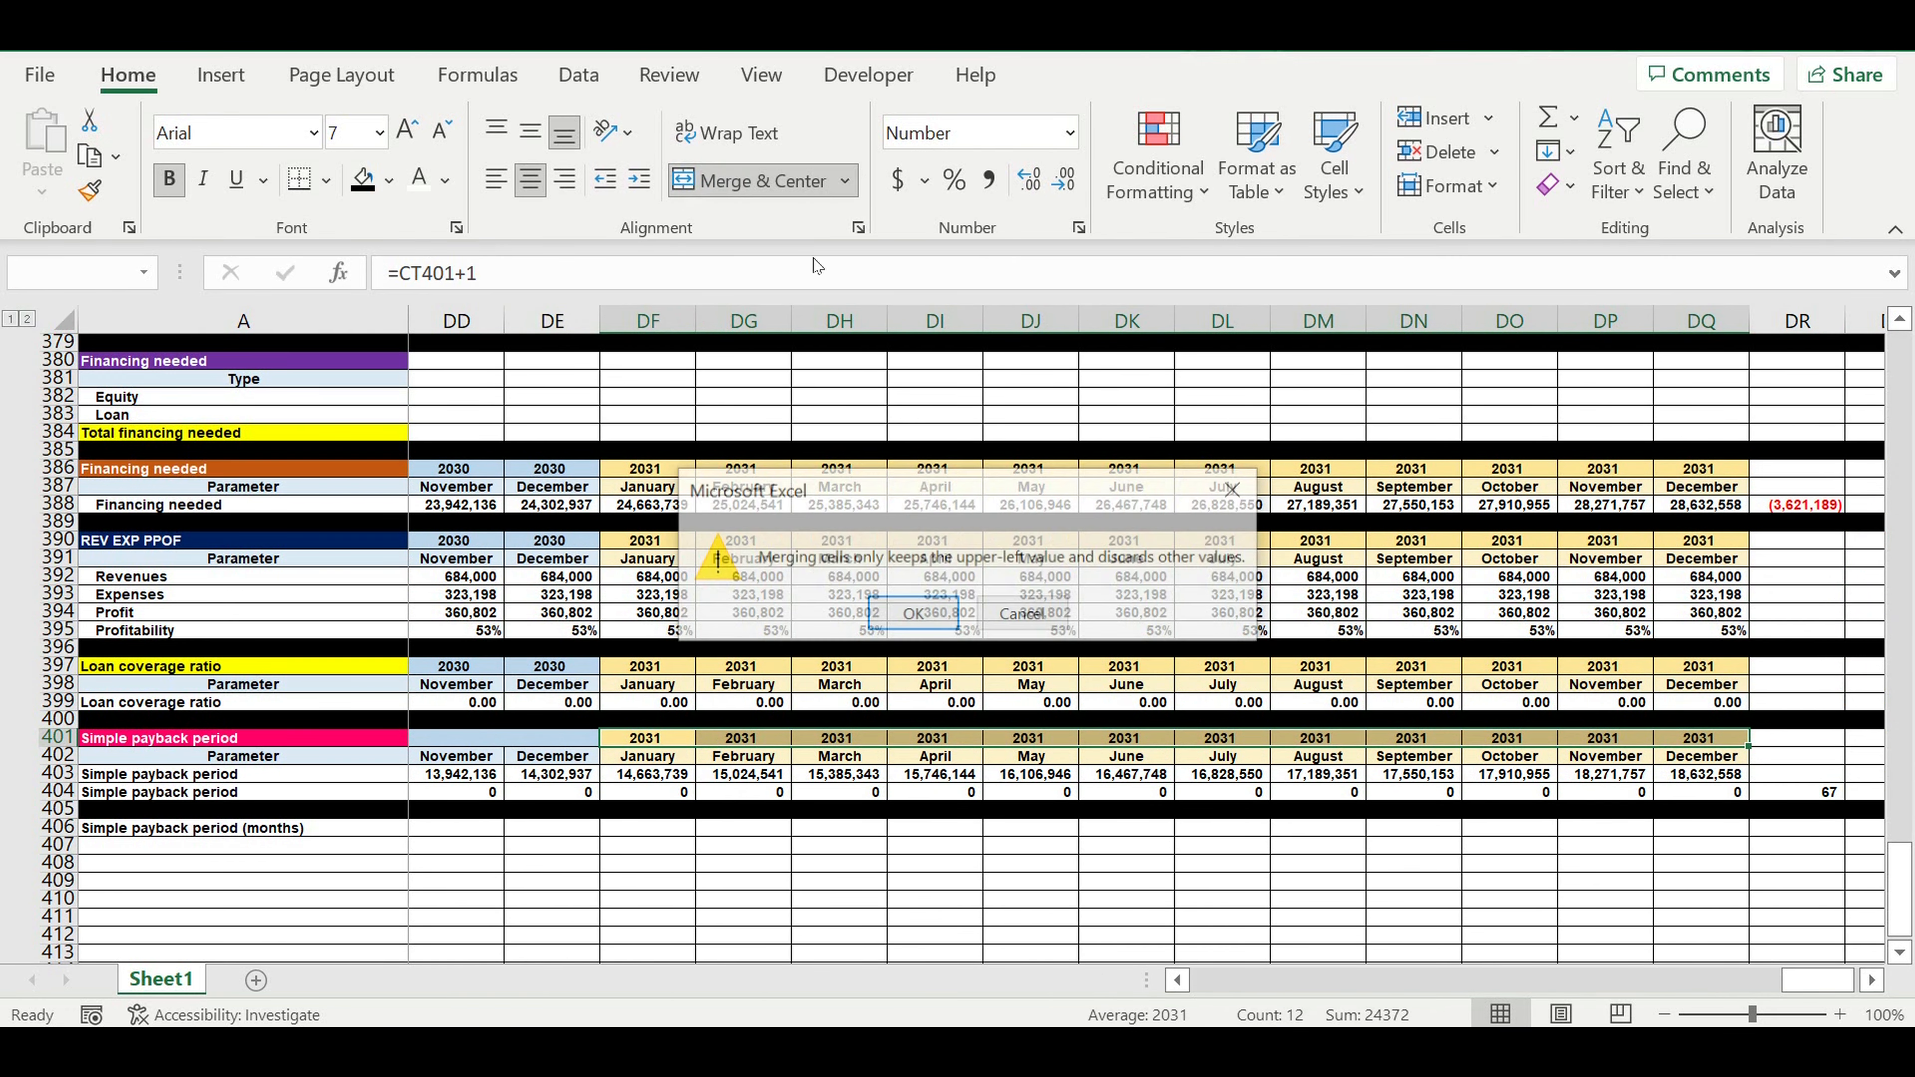
click(913, 614)
click(1390, 826)
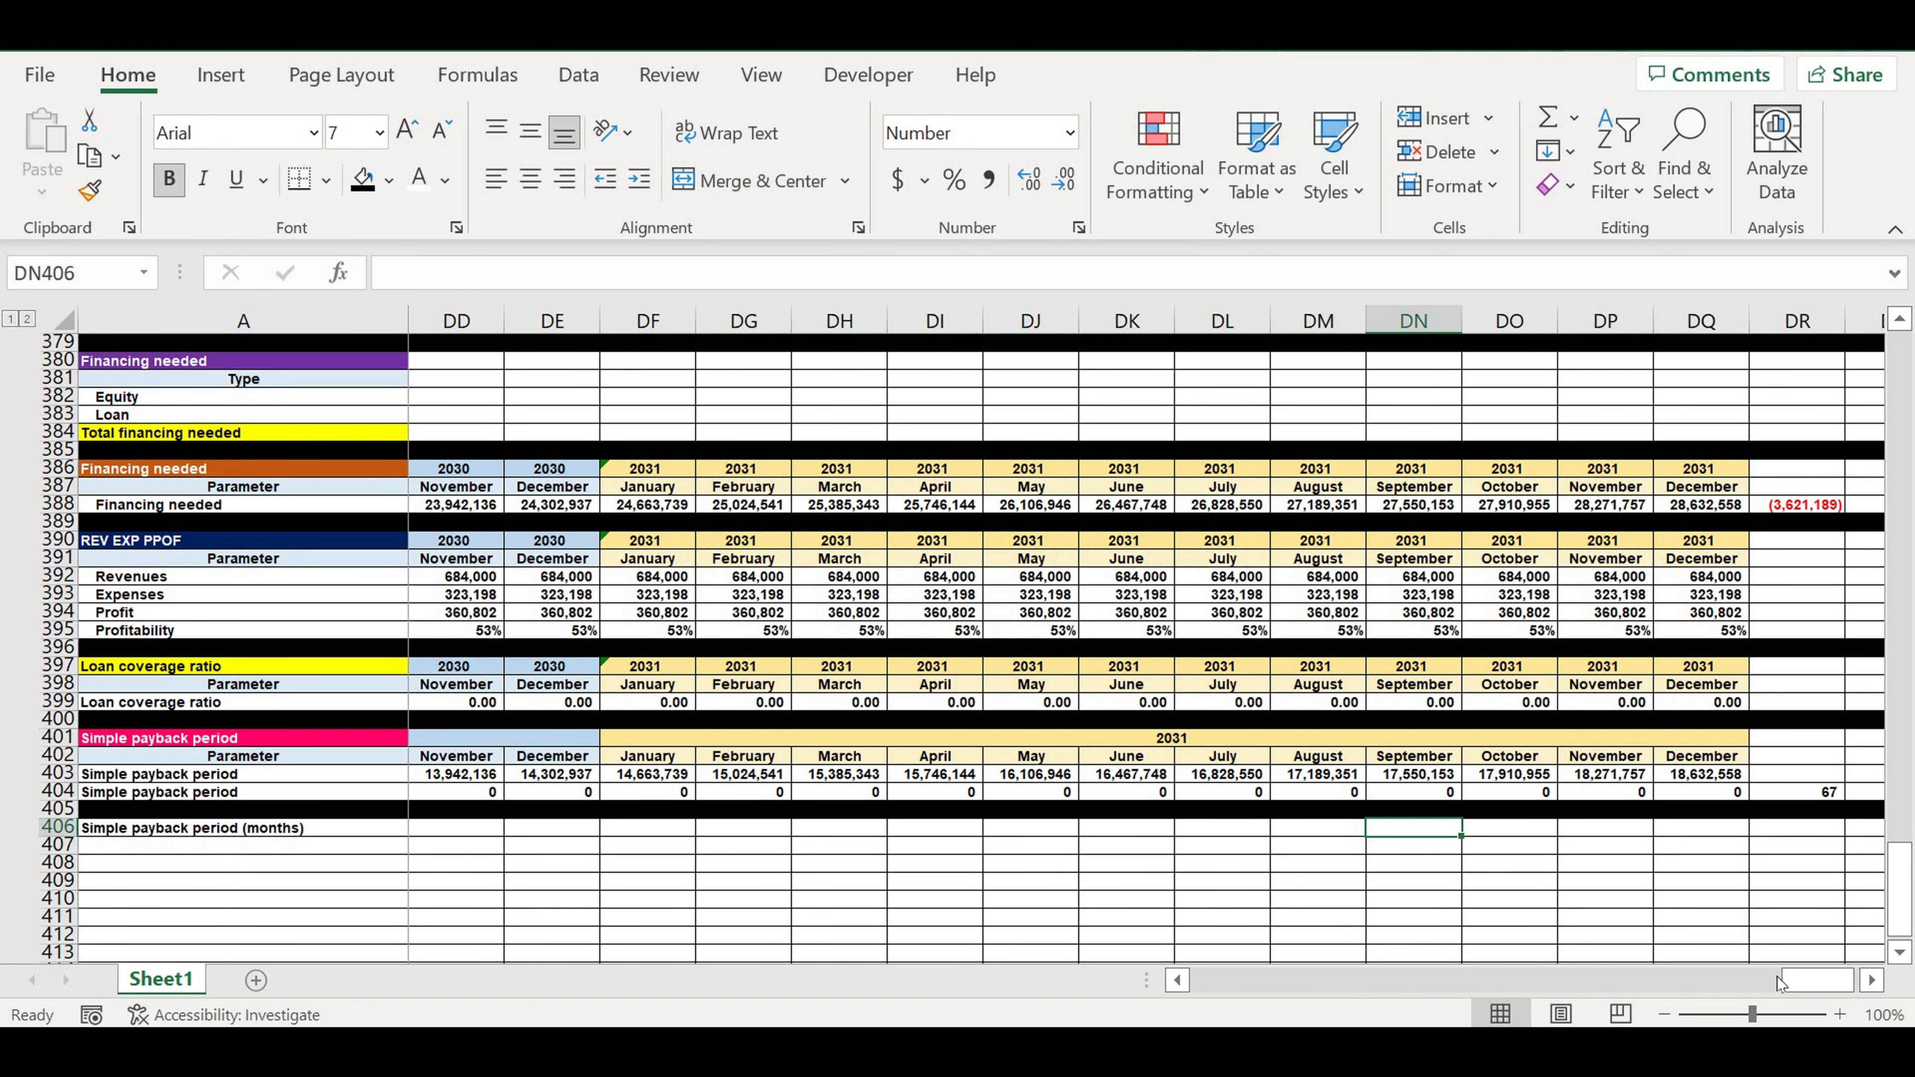
drag(1798, 980, 952, 980)
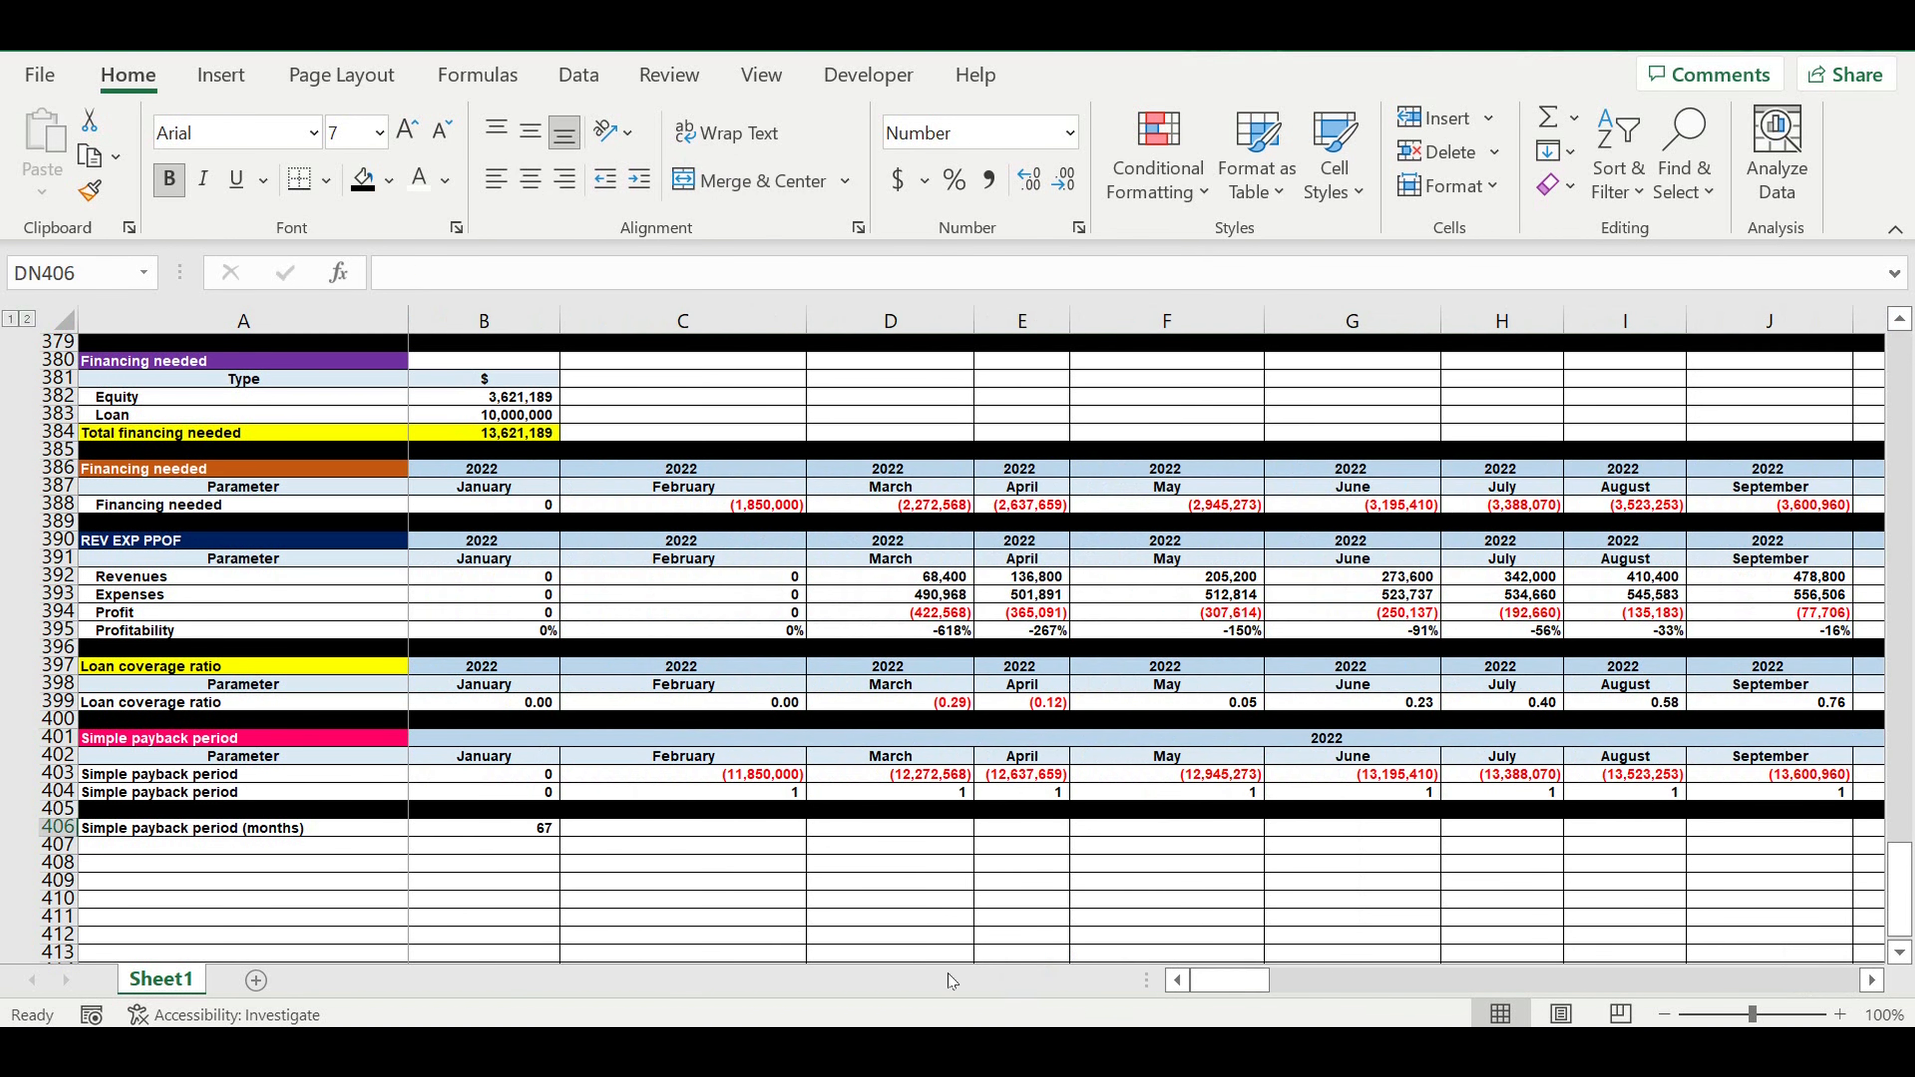
Insert a 2-D line chart of the simple payback period values in A403:DQ403
click(761, 907)
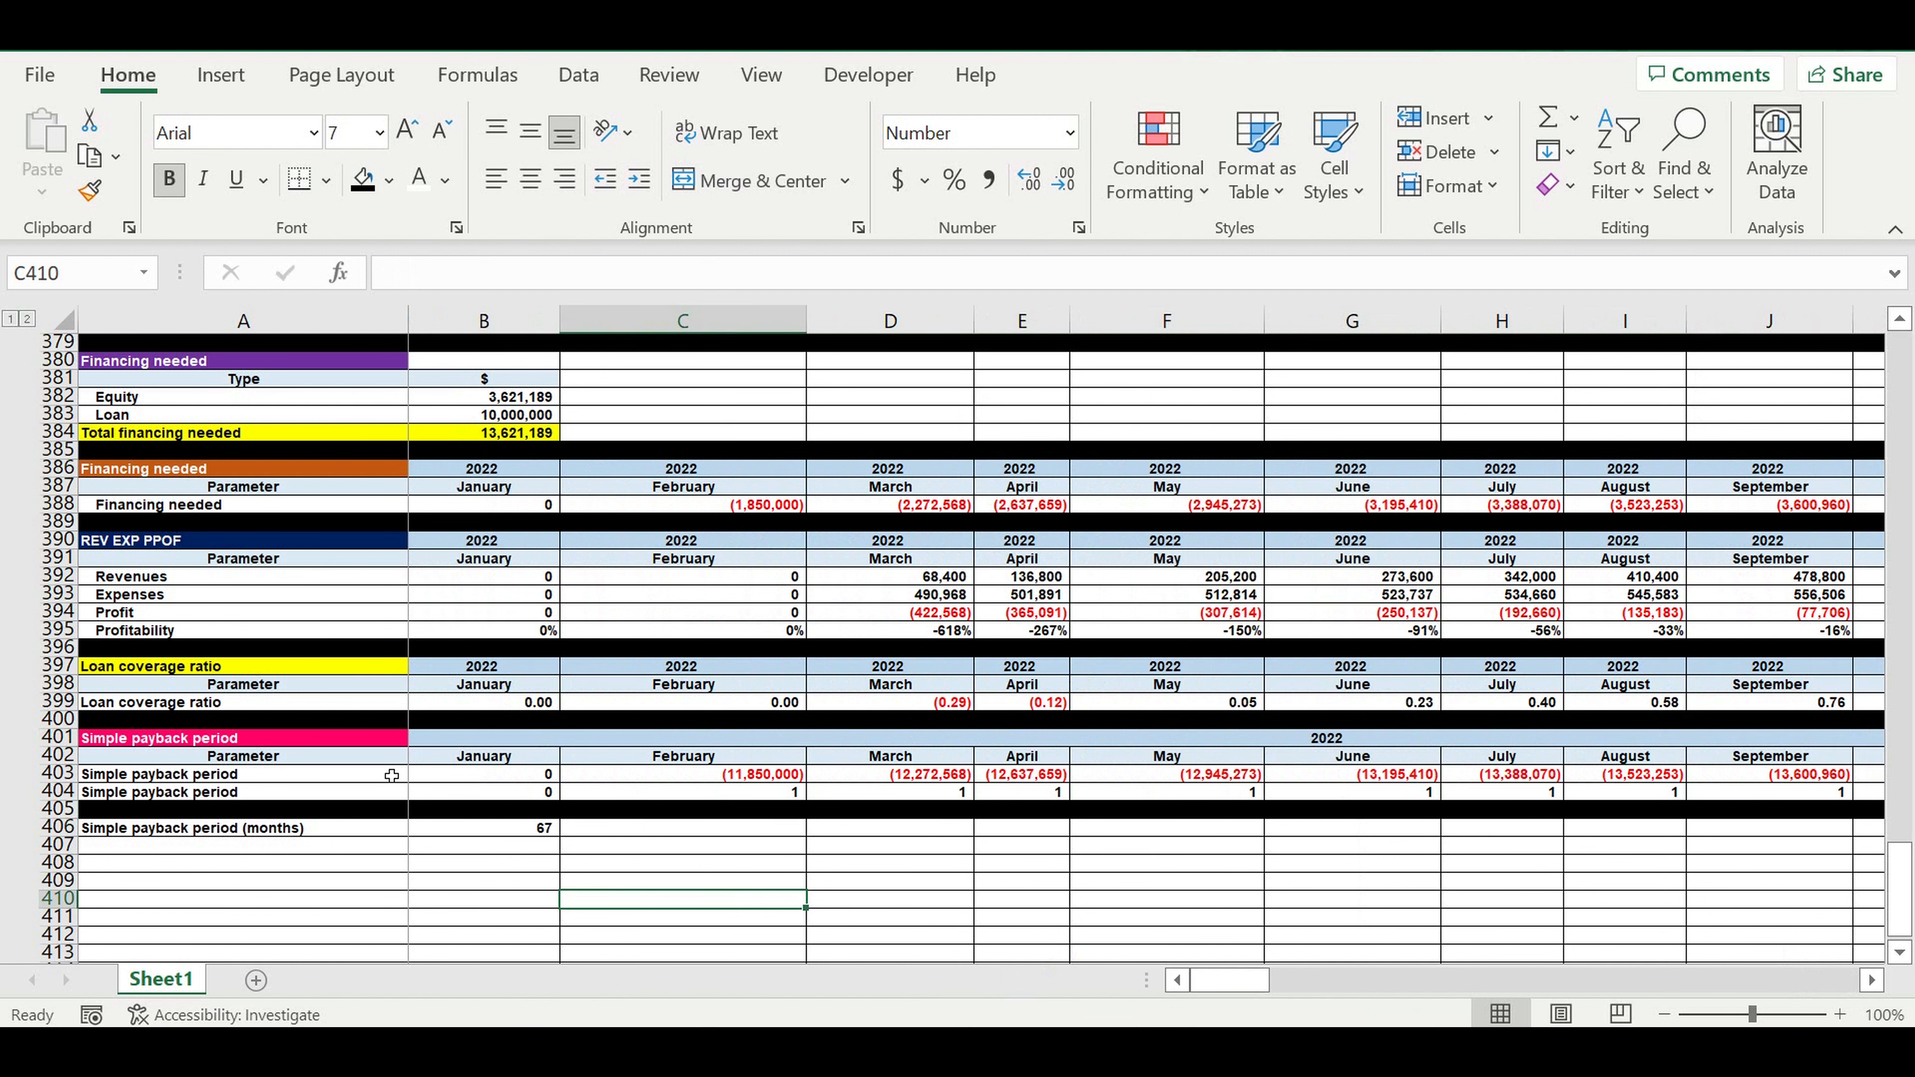
drag(378, 780, 1911, 783)
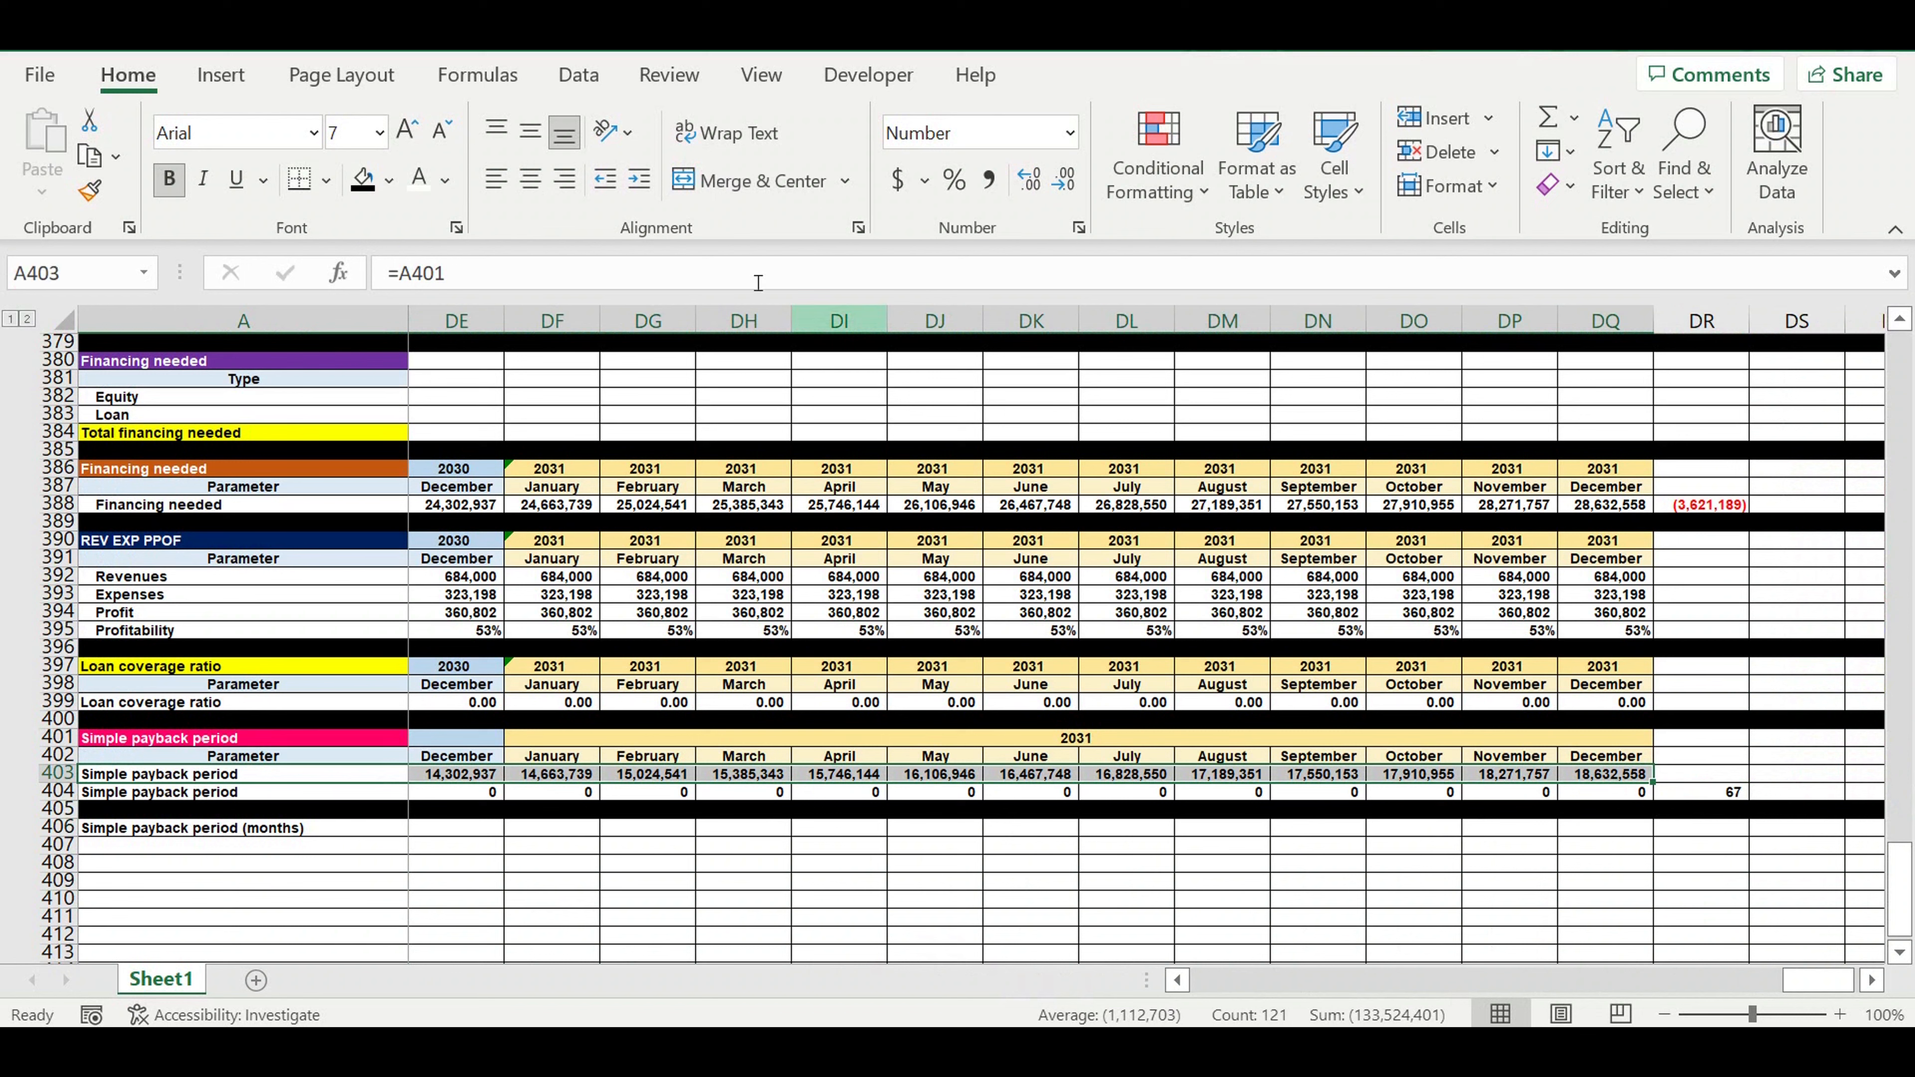
click(226, 75)
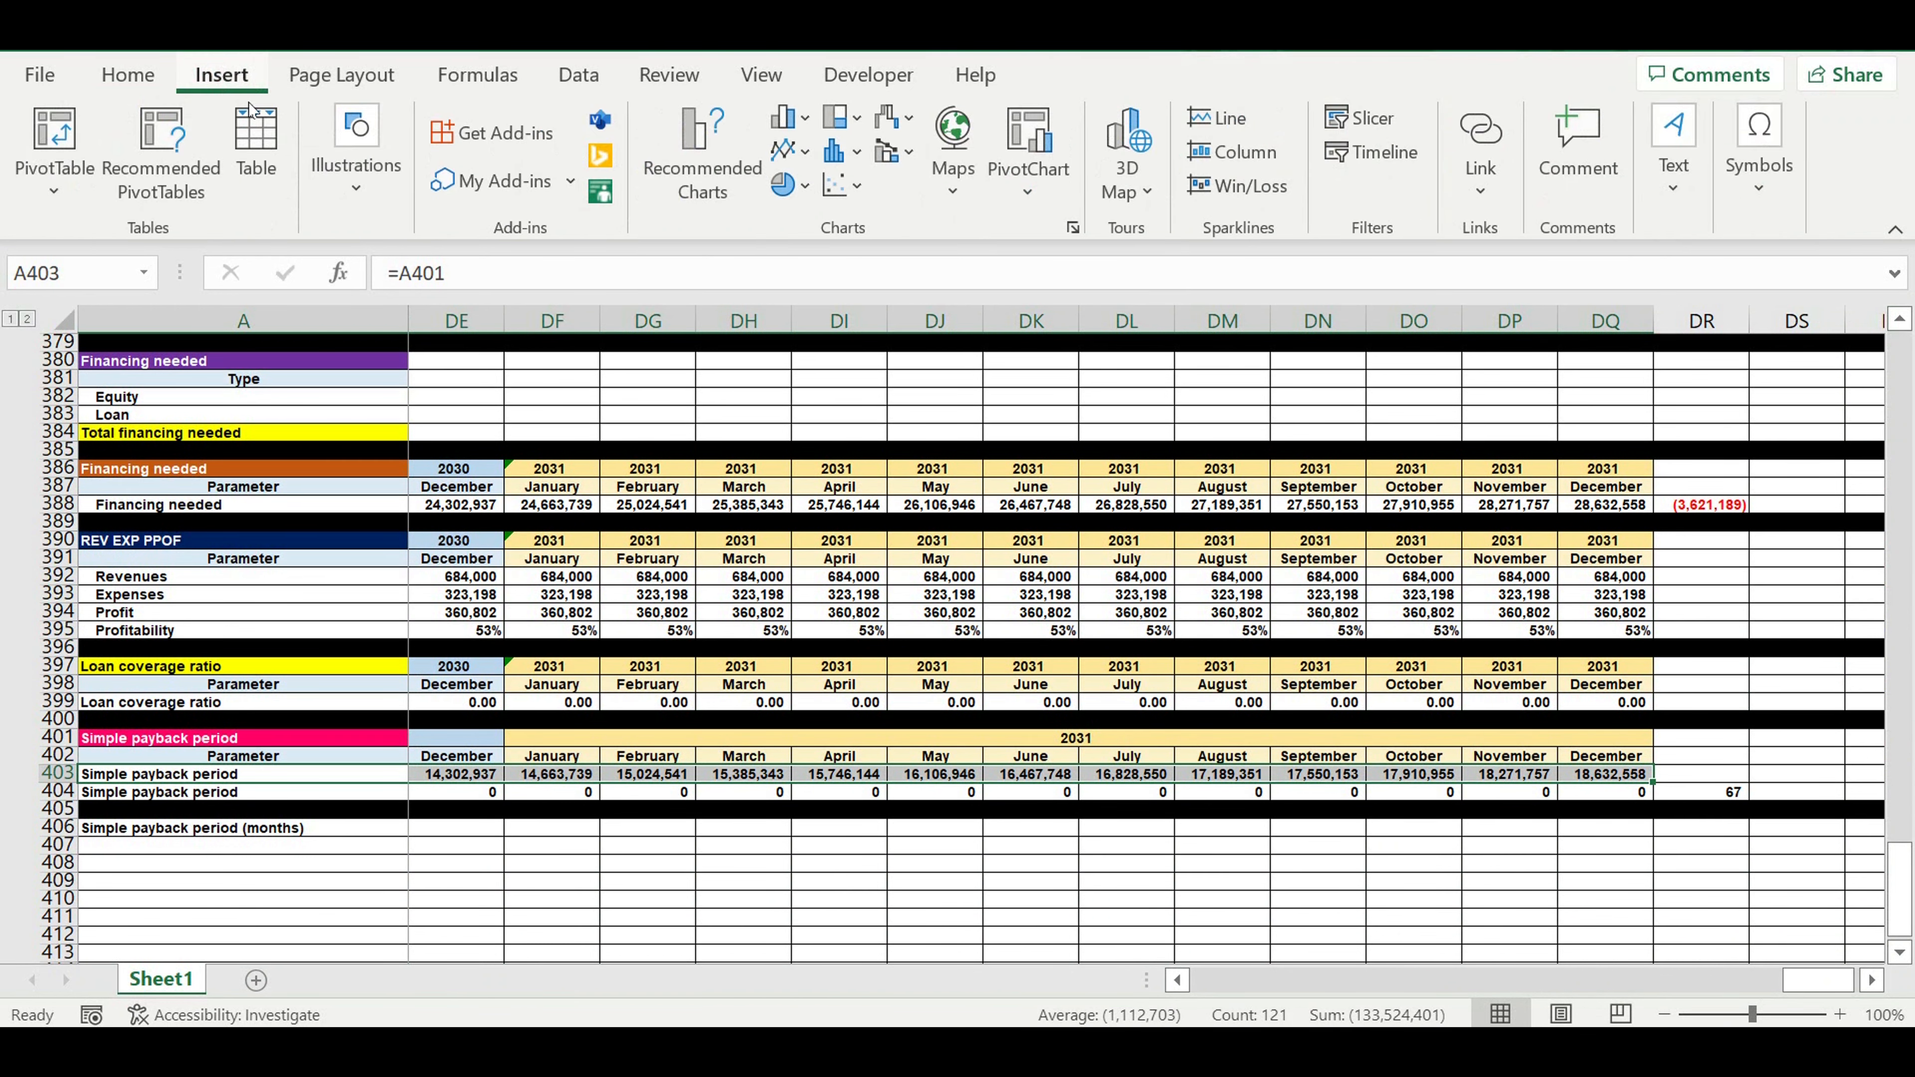
click(779, 151)
click(804, 250)
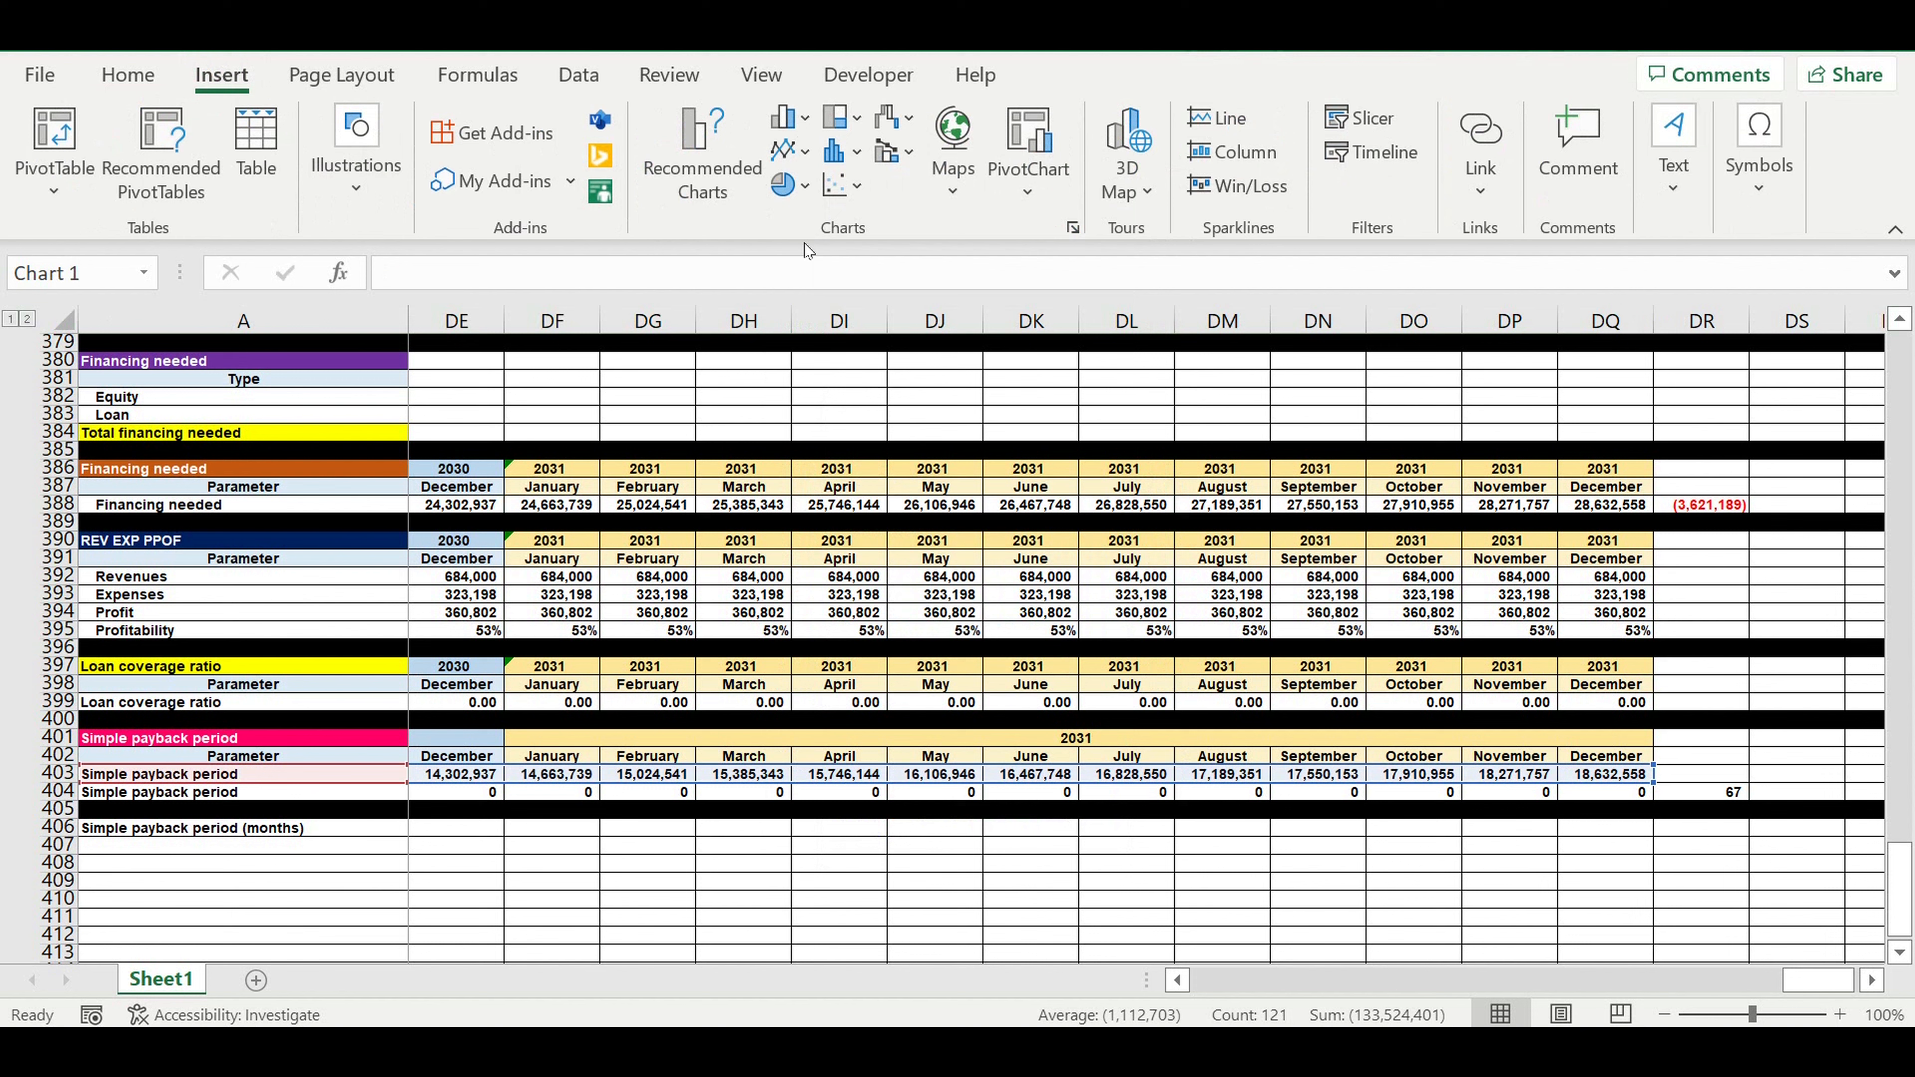
drag(1804, 985, 1114, 949)
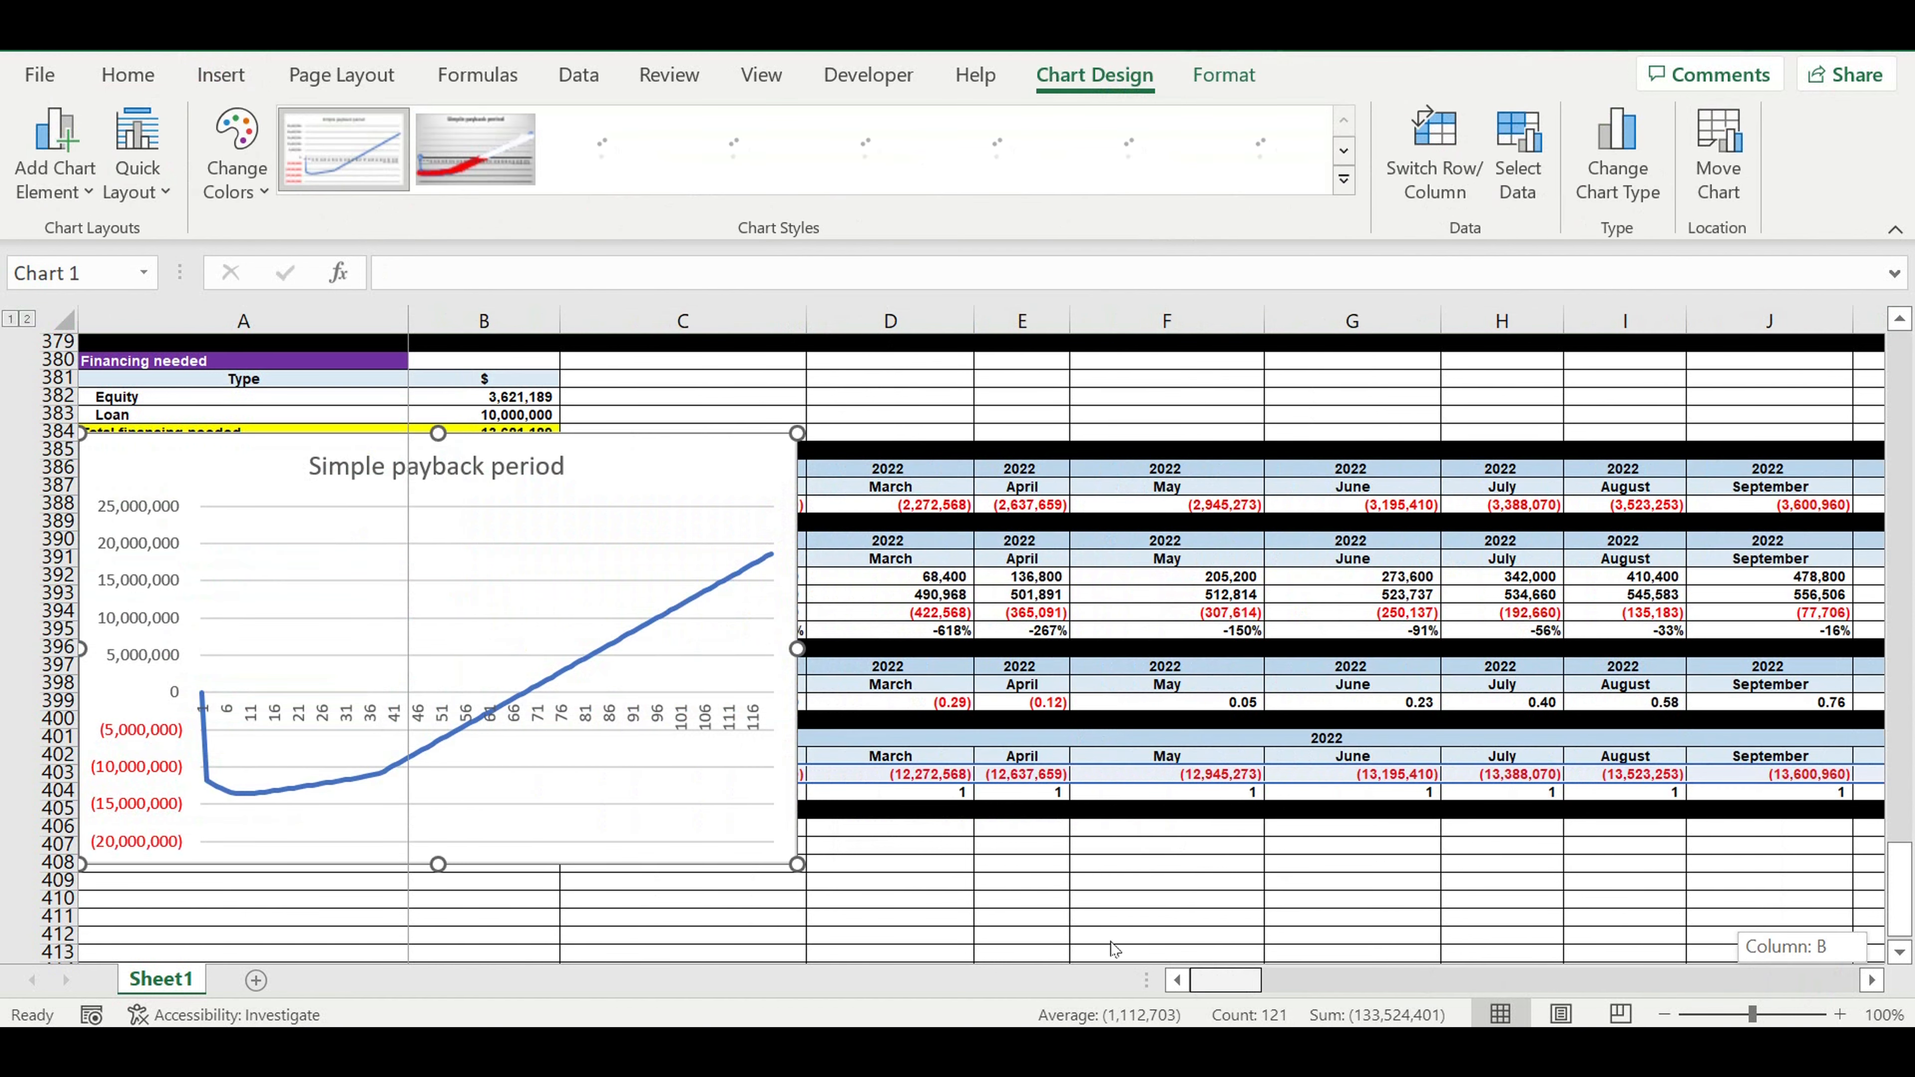
Set the chart's horizontal axis labels to the year and month headers in B401:DQ402
right_click(642, 718)
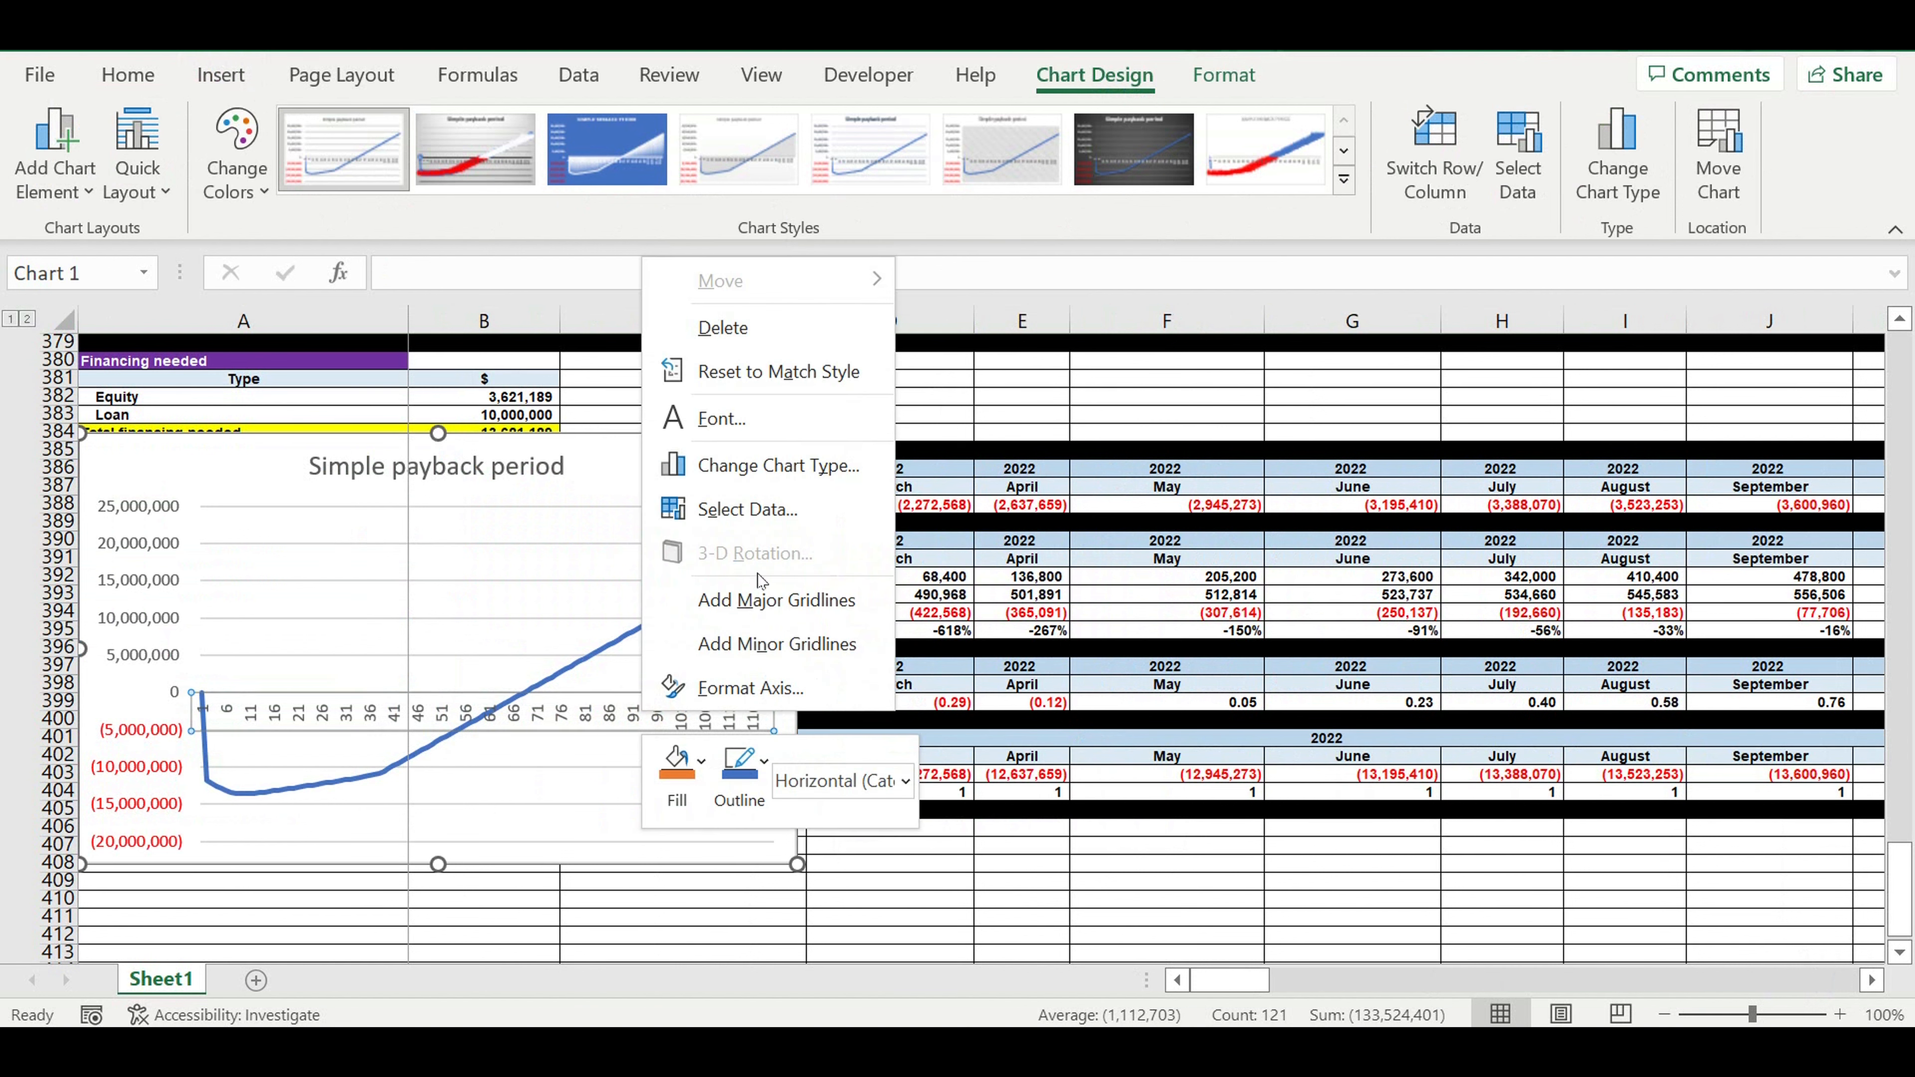
click(715, 509)
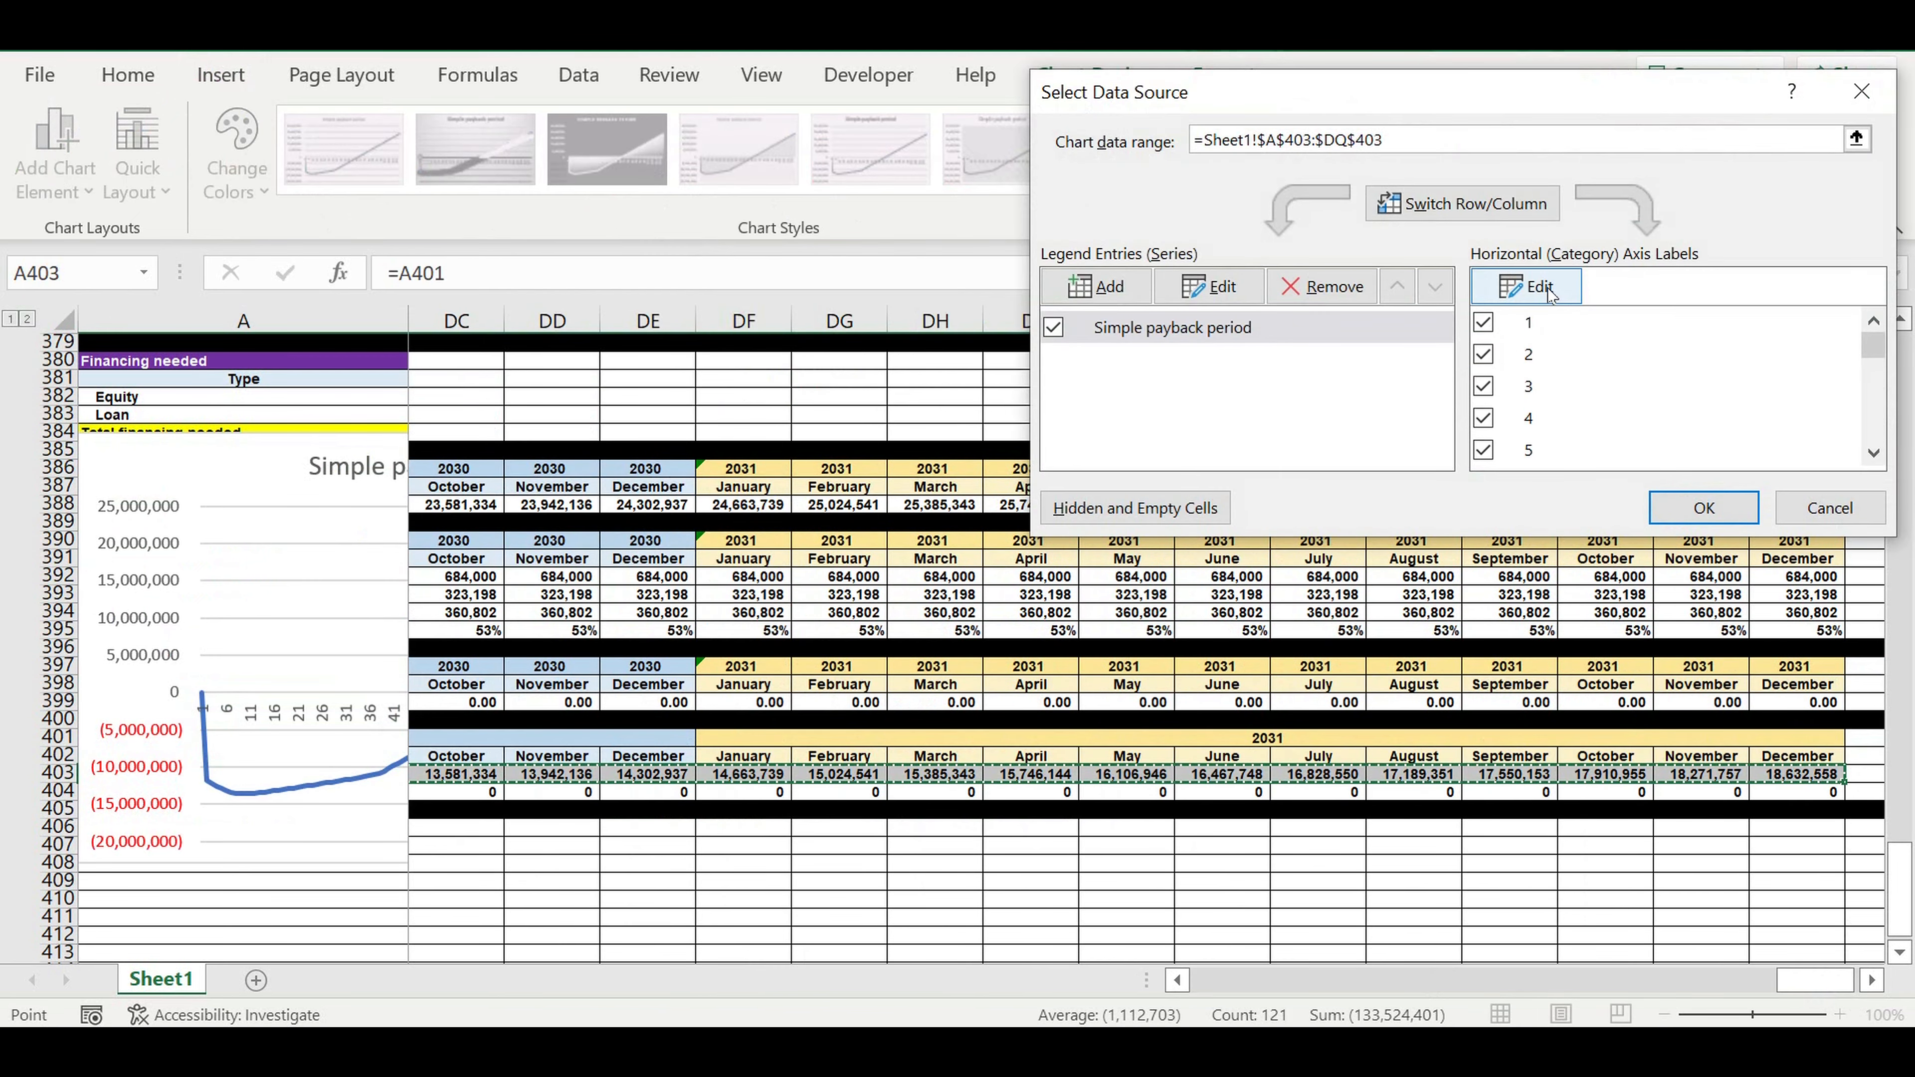
click(1538, 290)
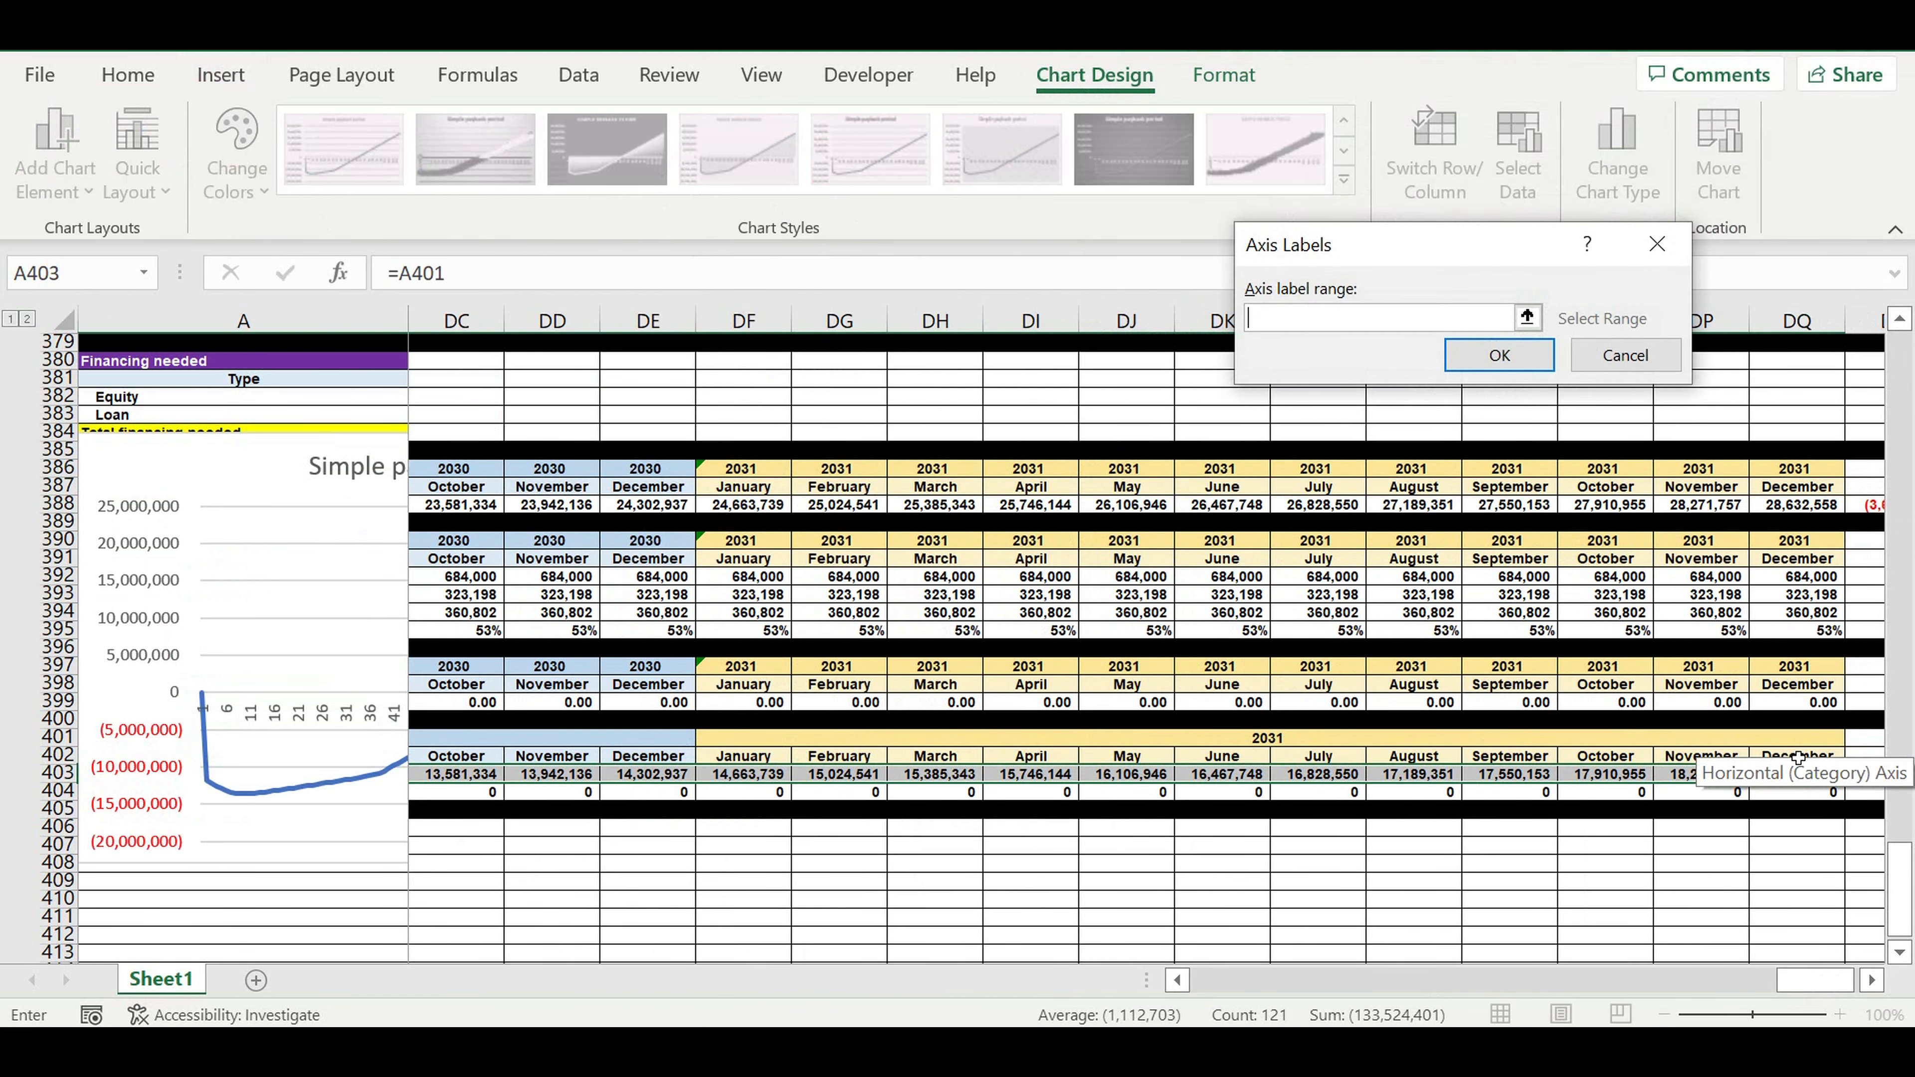
drag(1799, 758, 841, 755)
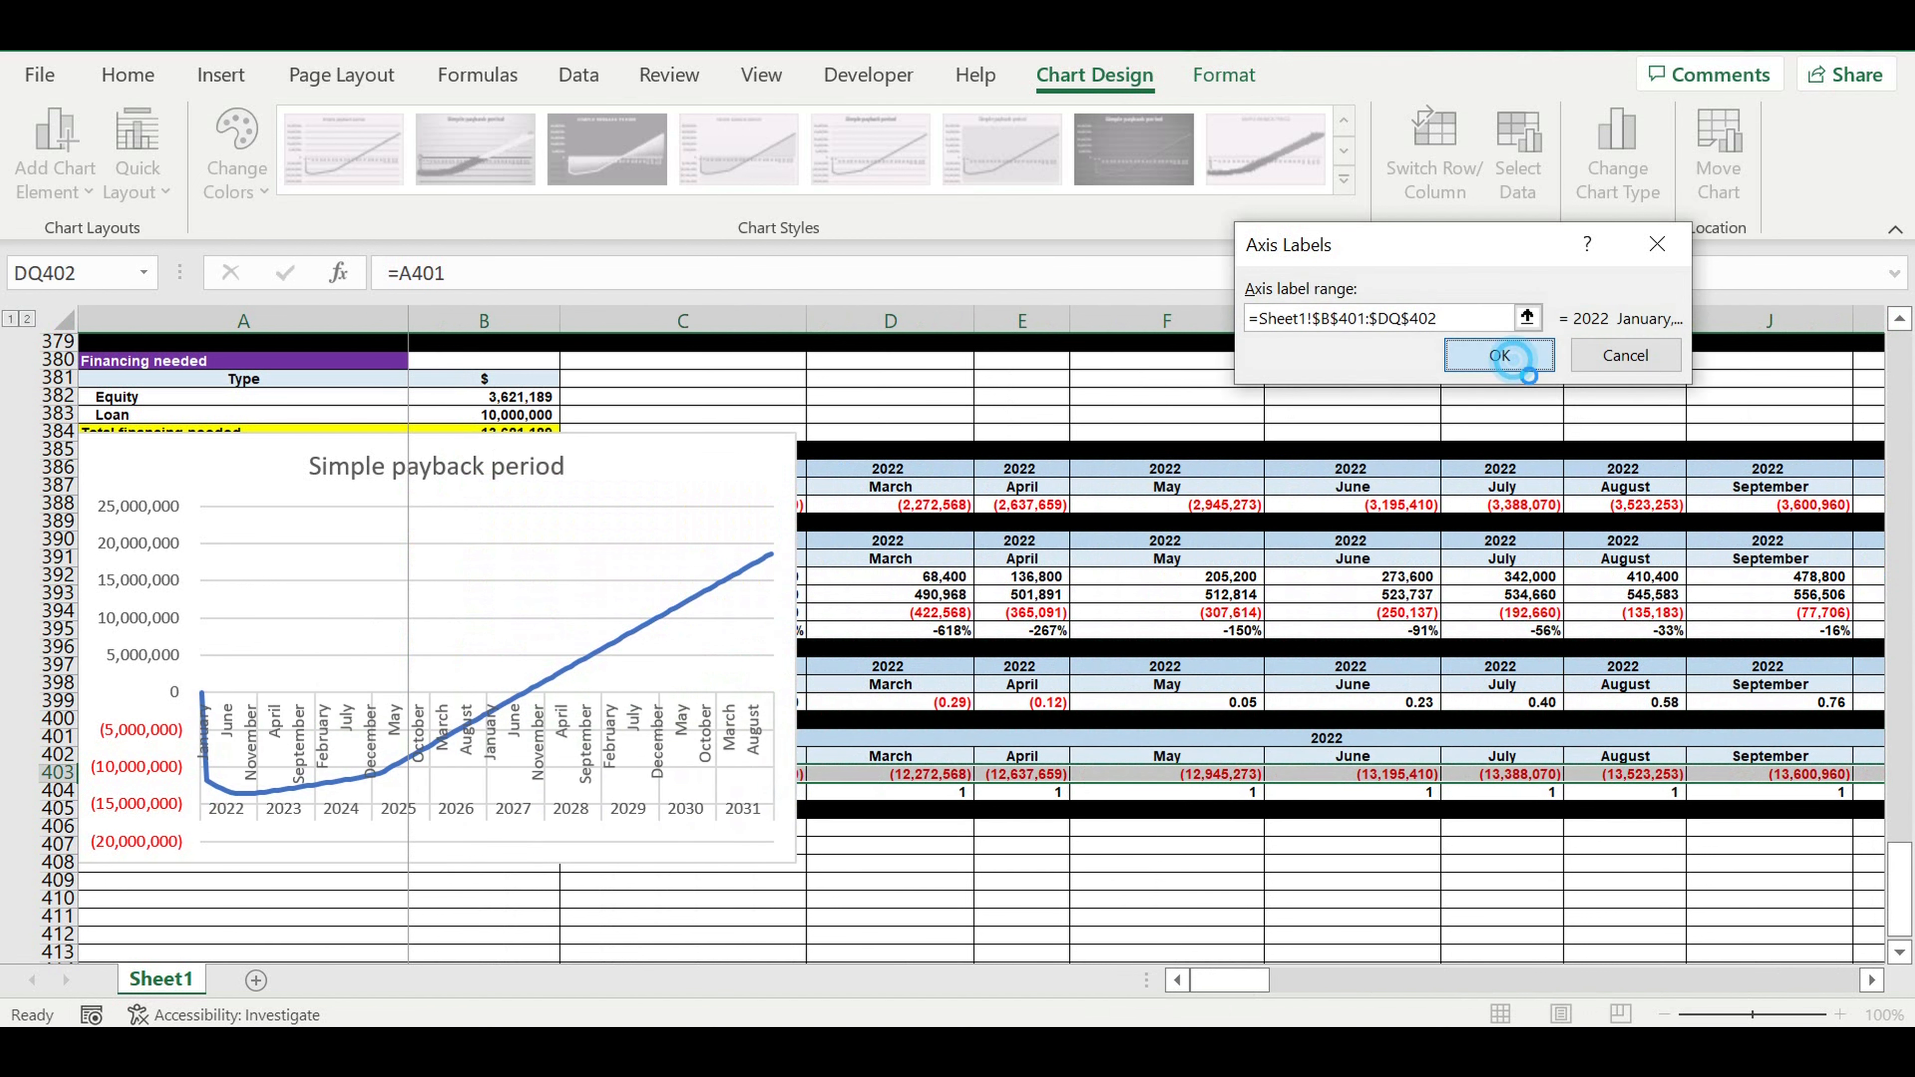
click(1501, 355)
click(1704, 509)
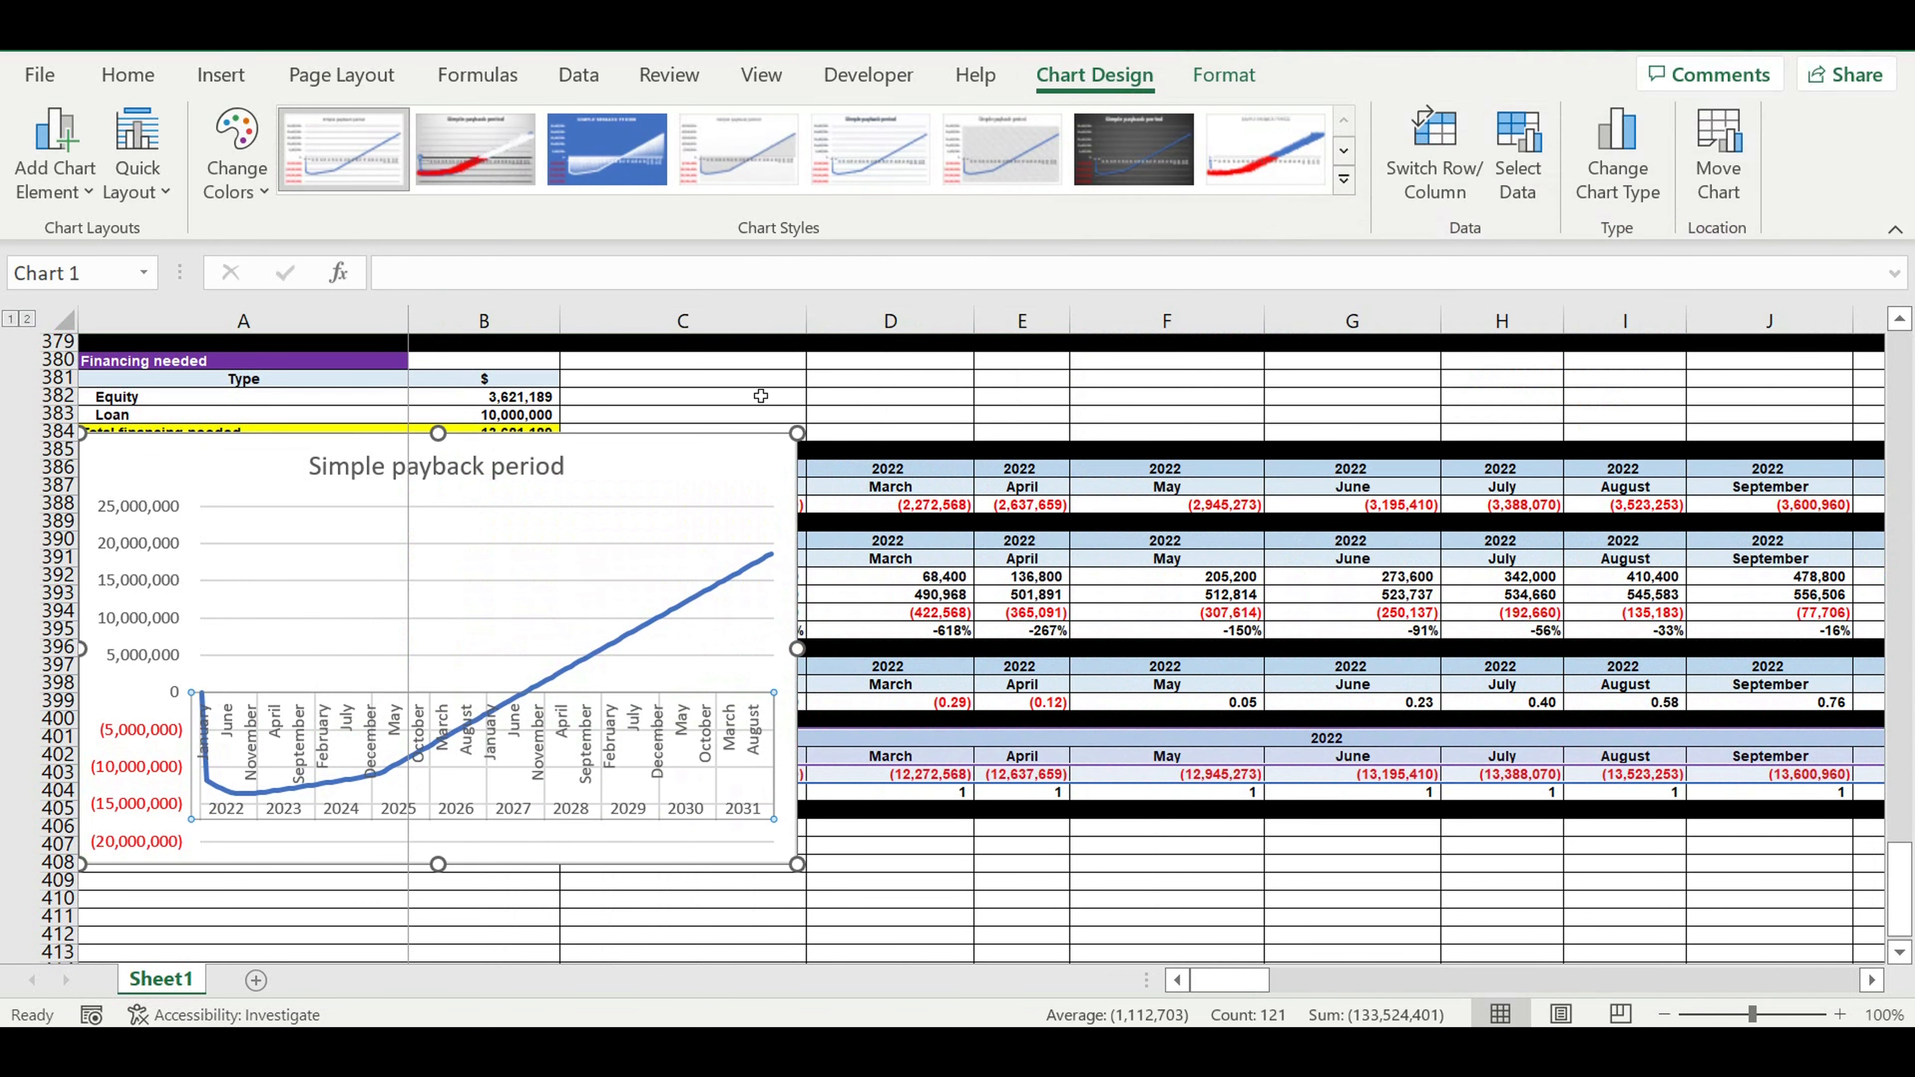
Move the chart just below the Simple payback period (months) row and widen it to span columns A to F
click(694, 455)
drag(699, 476, 715, 877)
scroll(822, 751, down, 6)
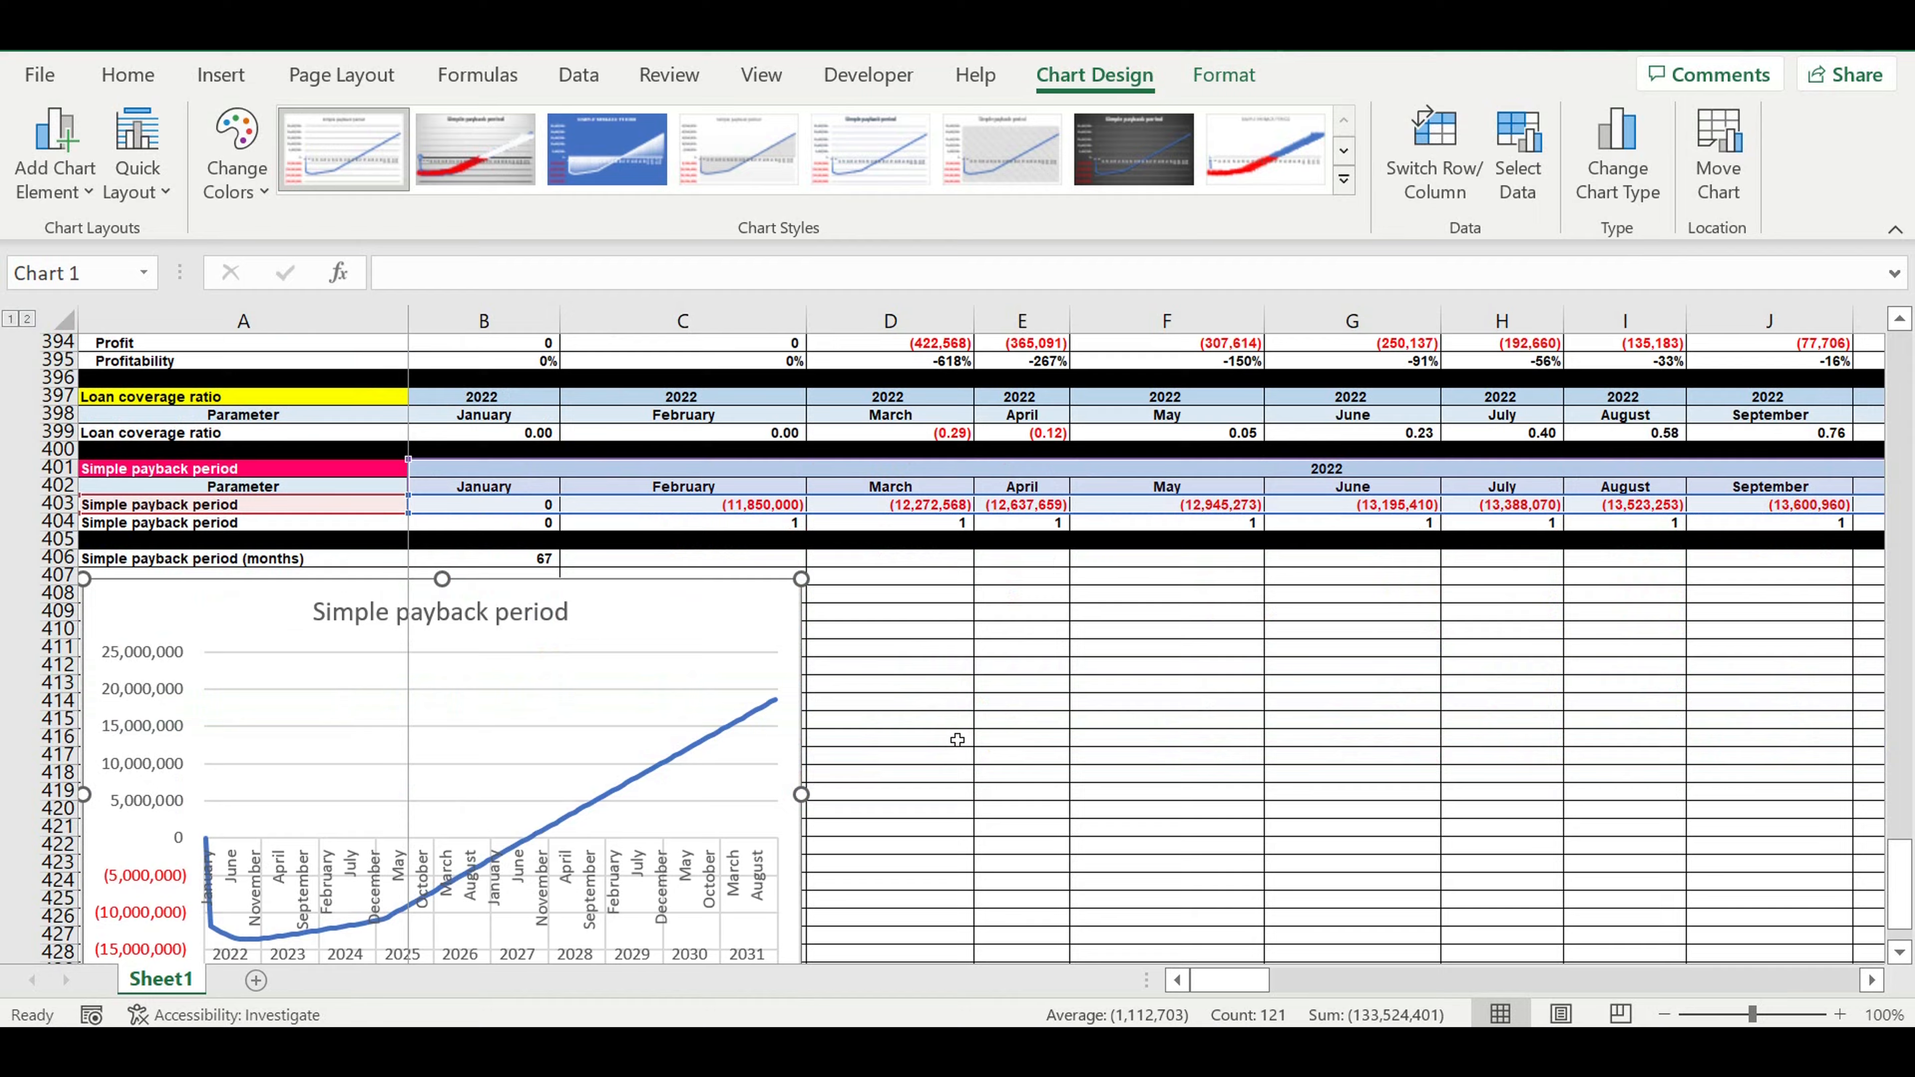
drag(818, 749, 1221, 772)
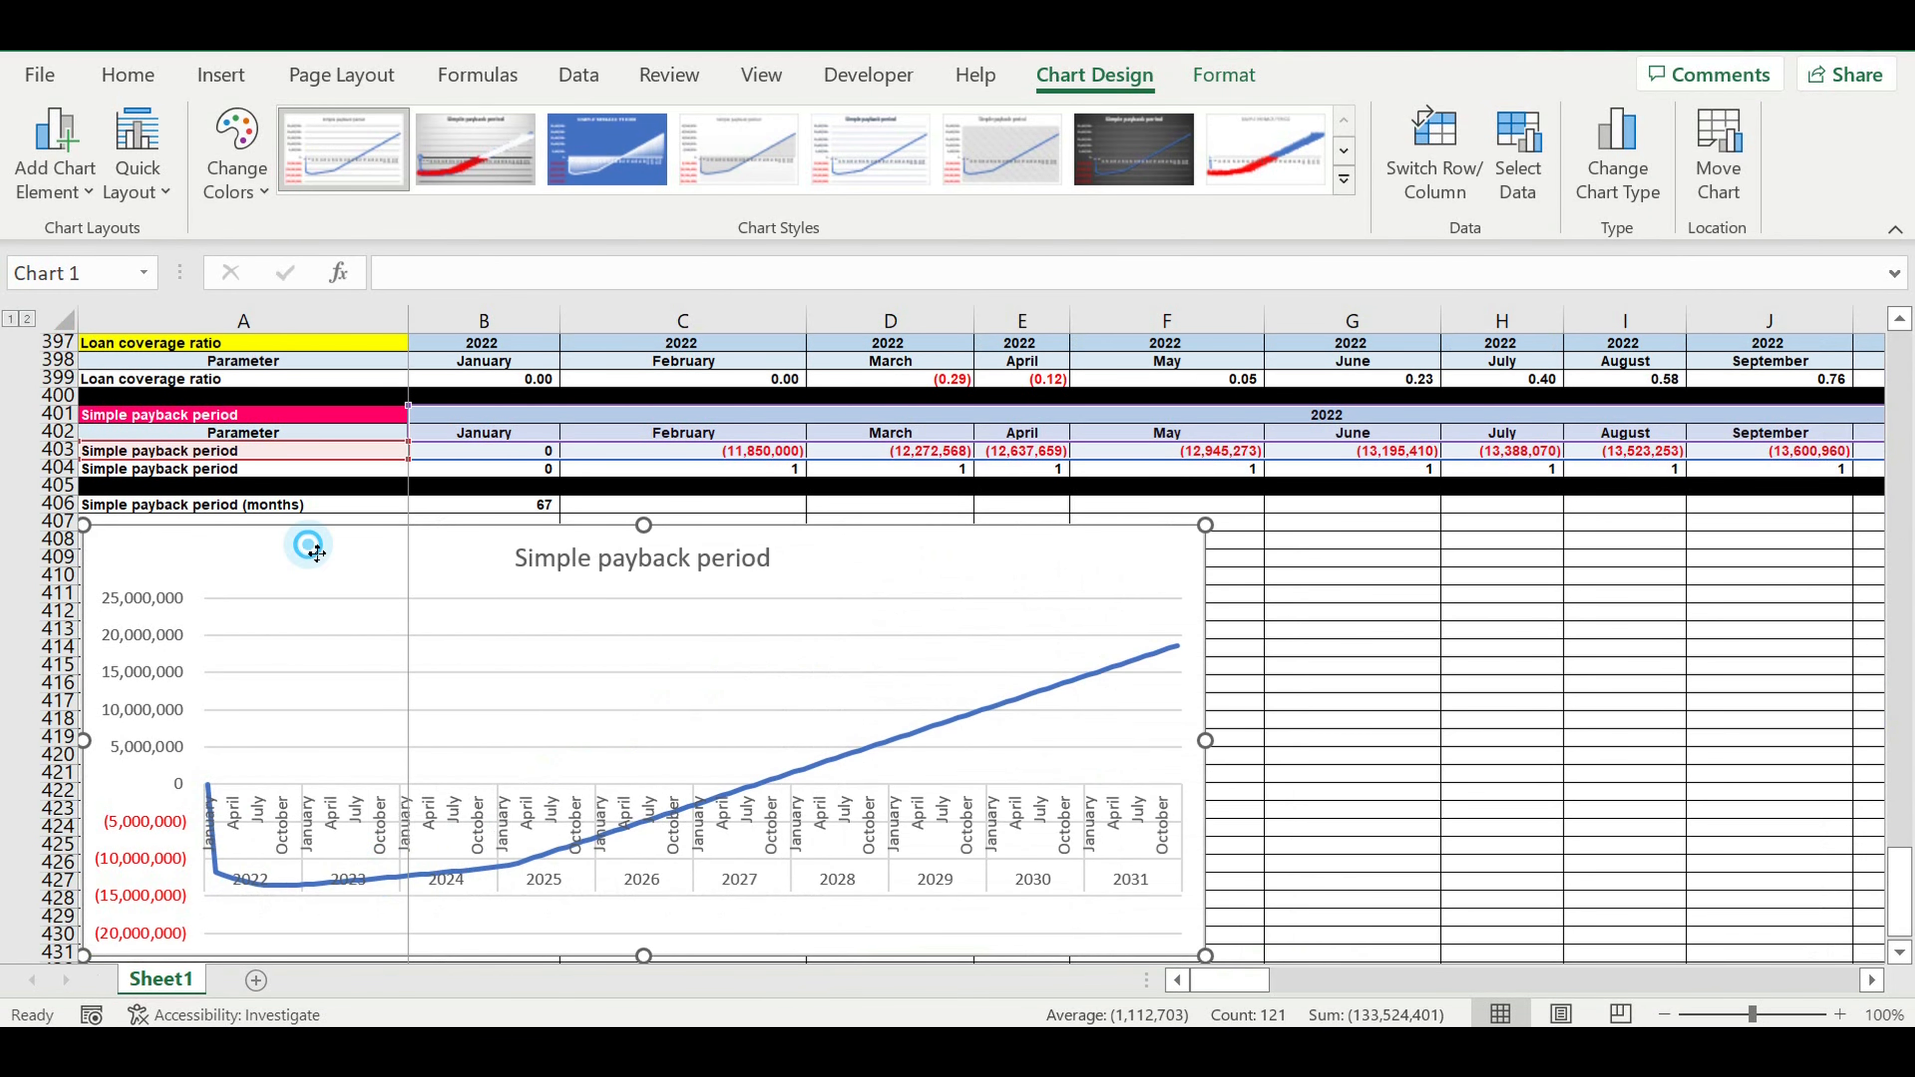
Format all text in the payback period chart as size 7 and bold
click(121, 79)
click(353, 135)
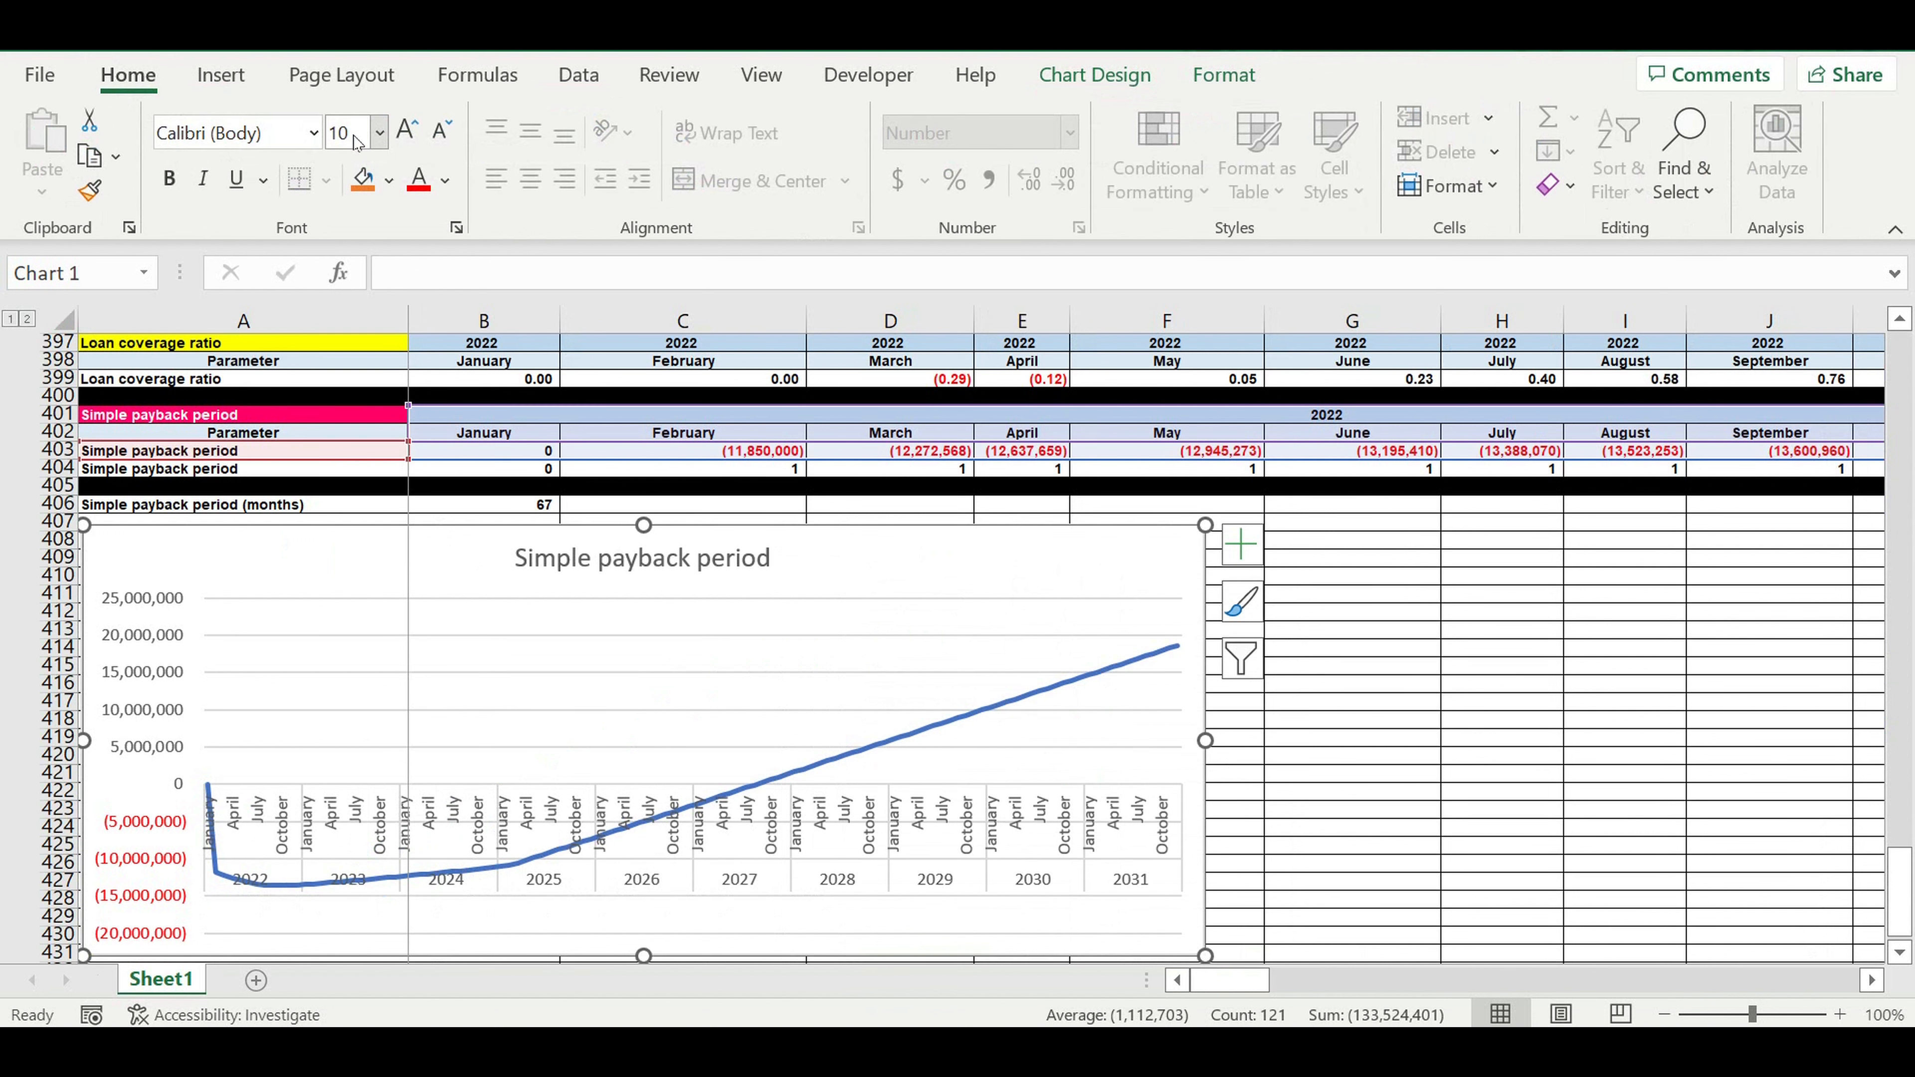
text(7)
key(Return)
click(170, 179)
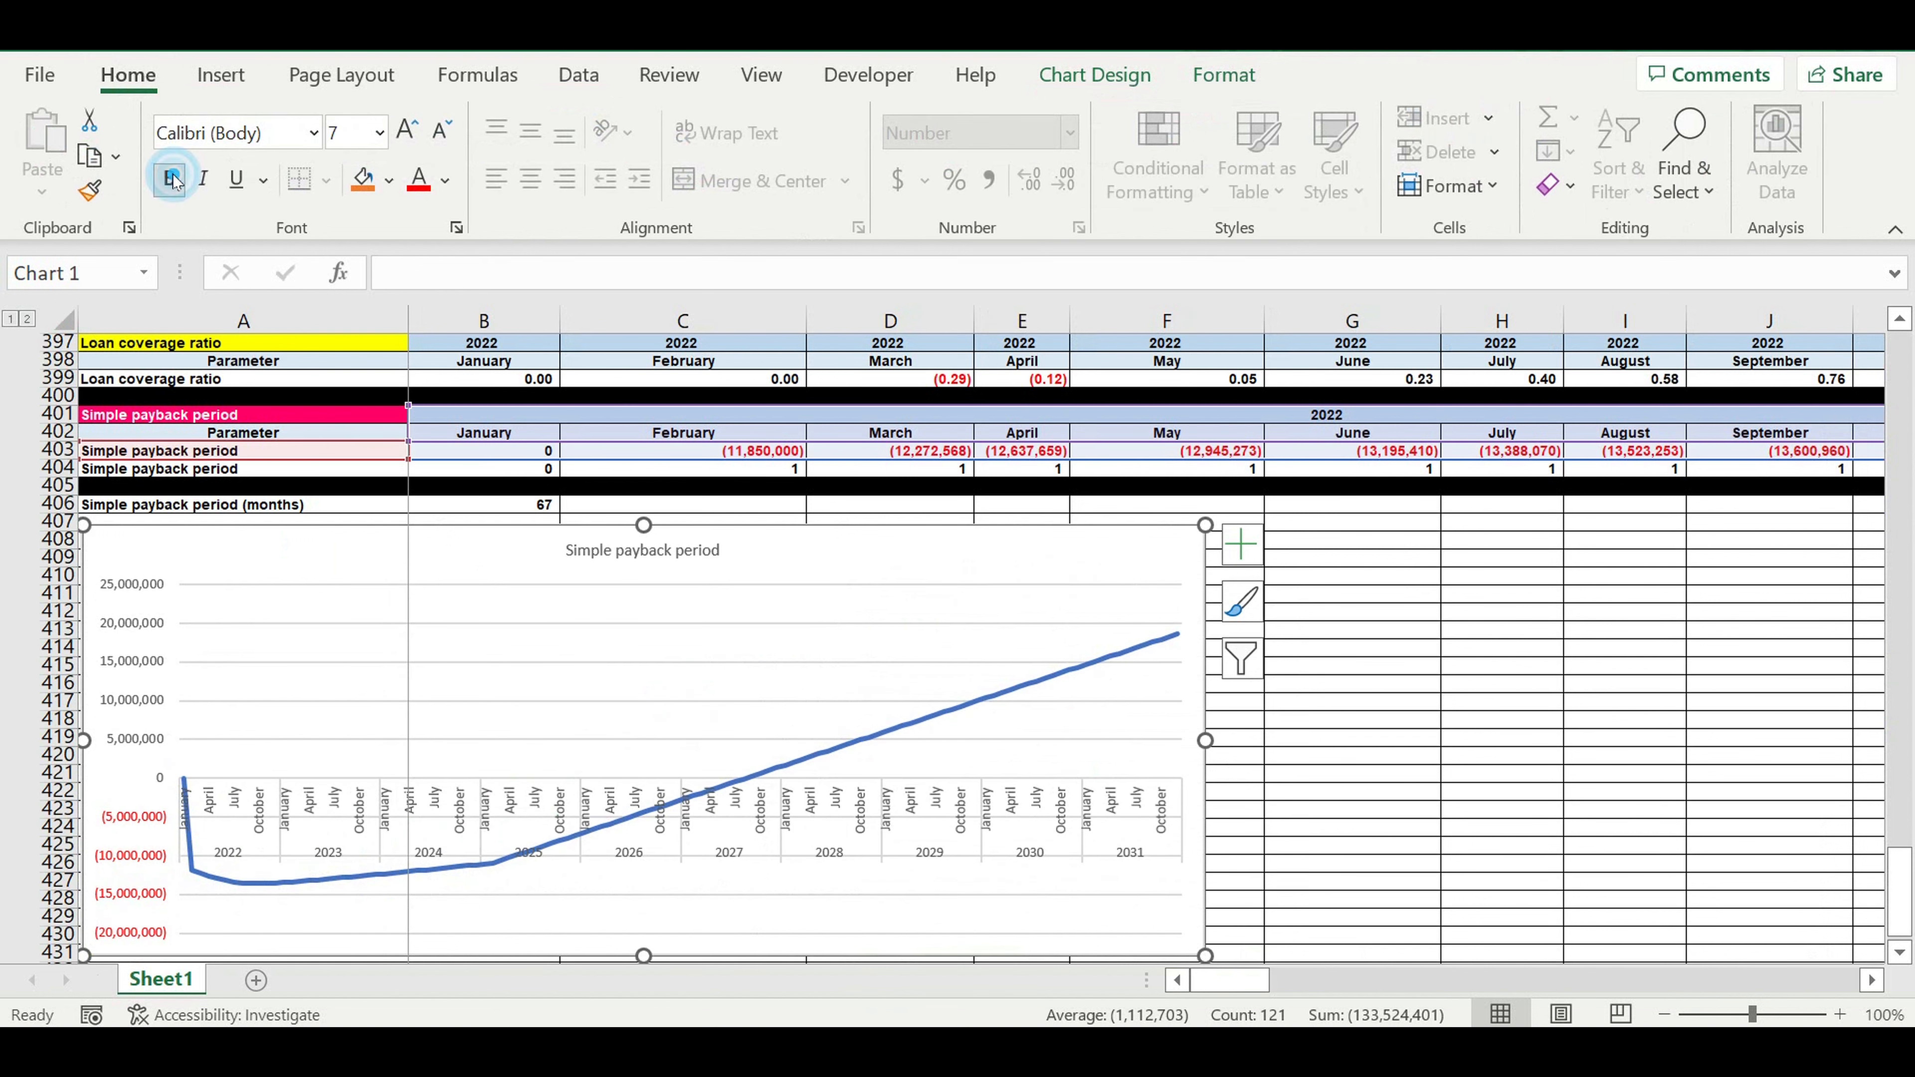
click(1433, 774)
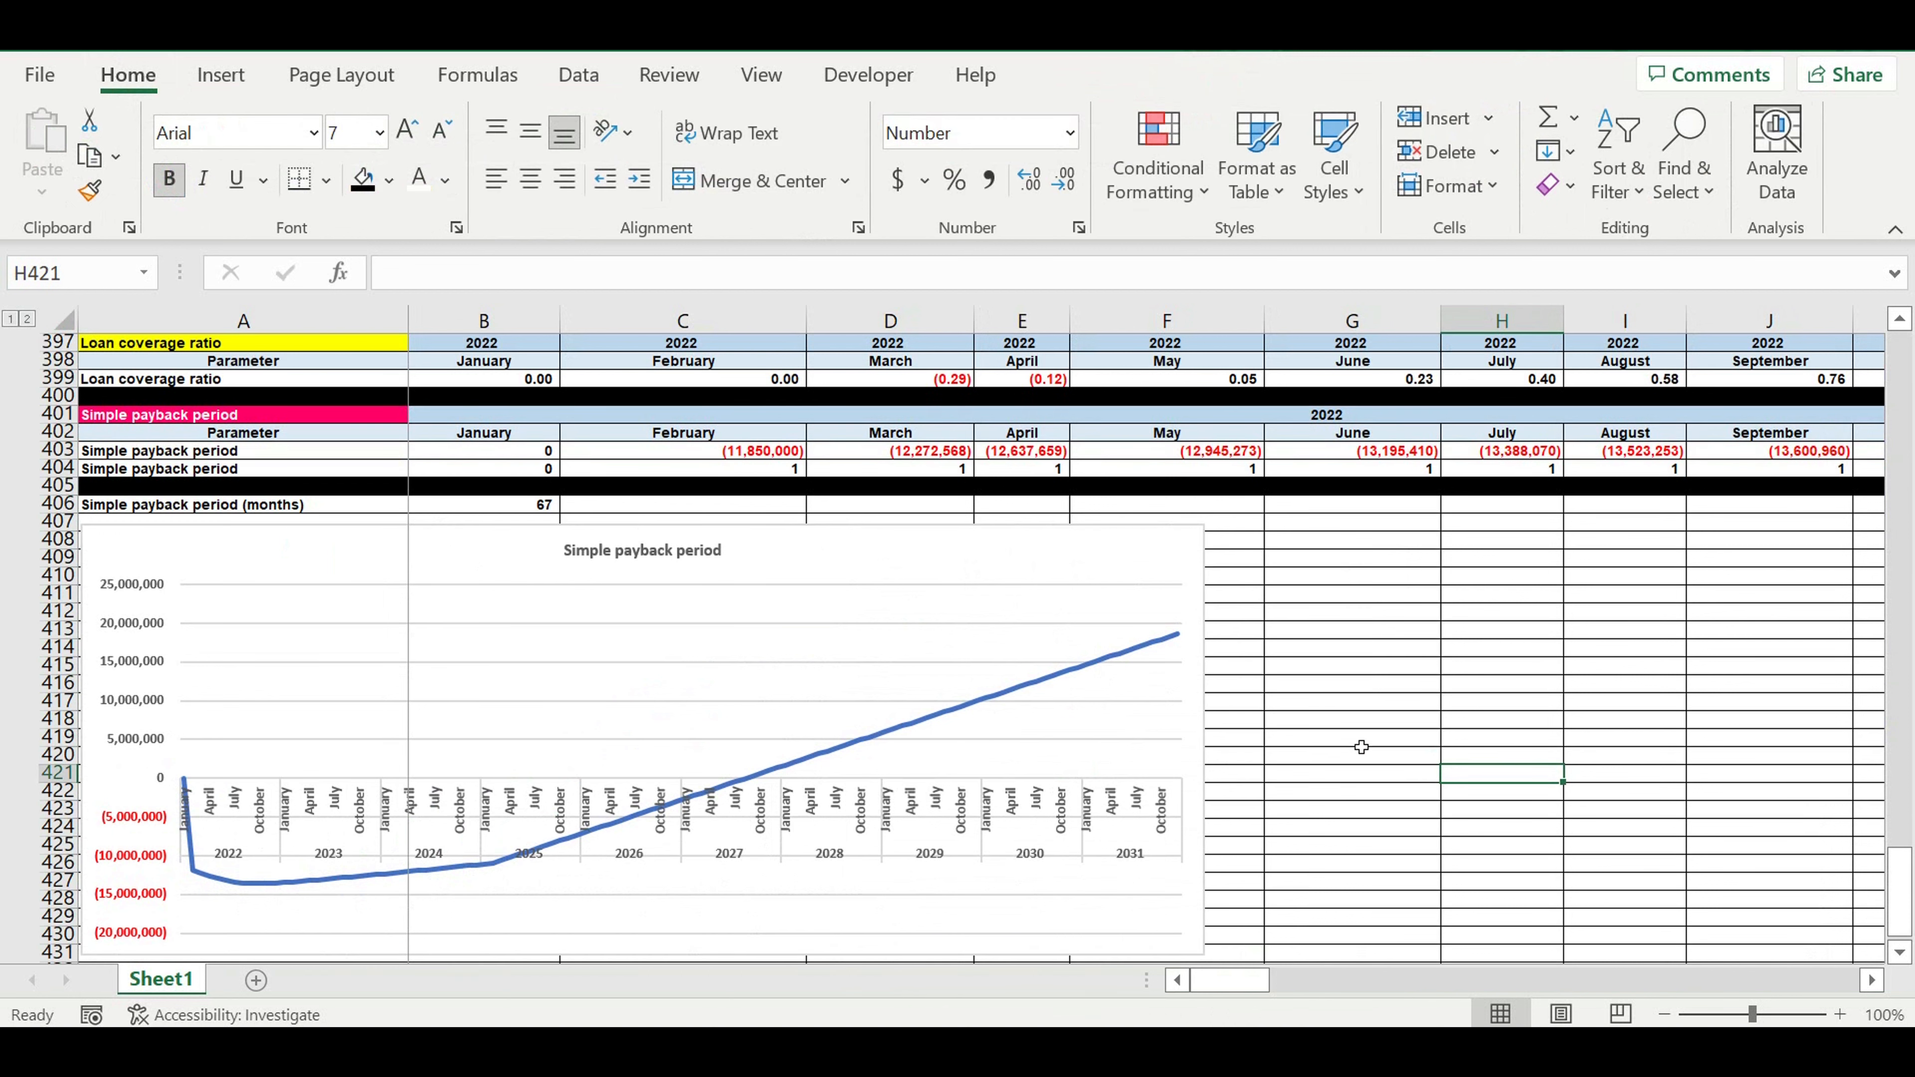
click(1354, 809)
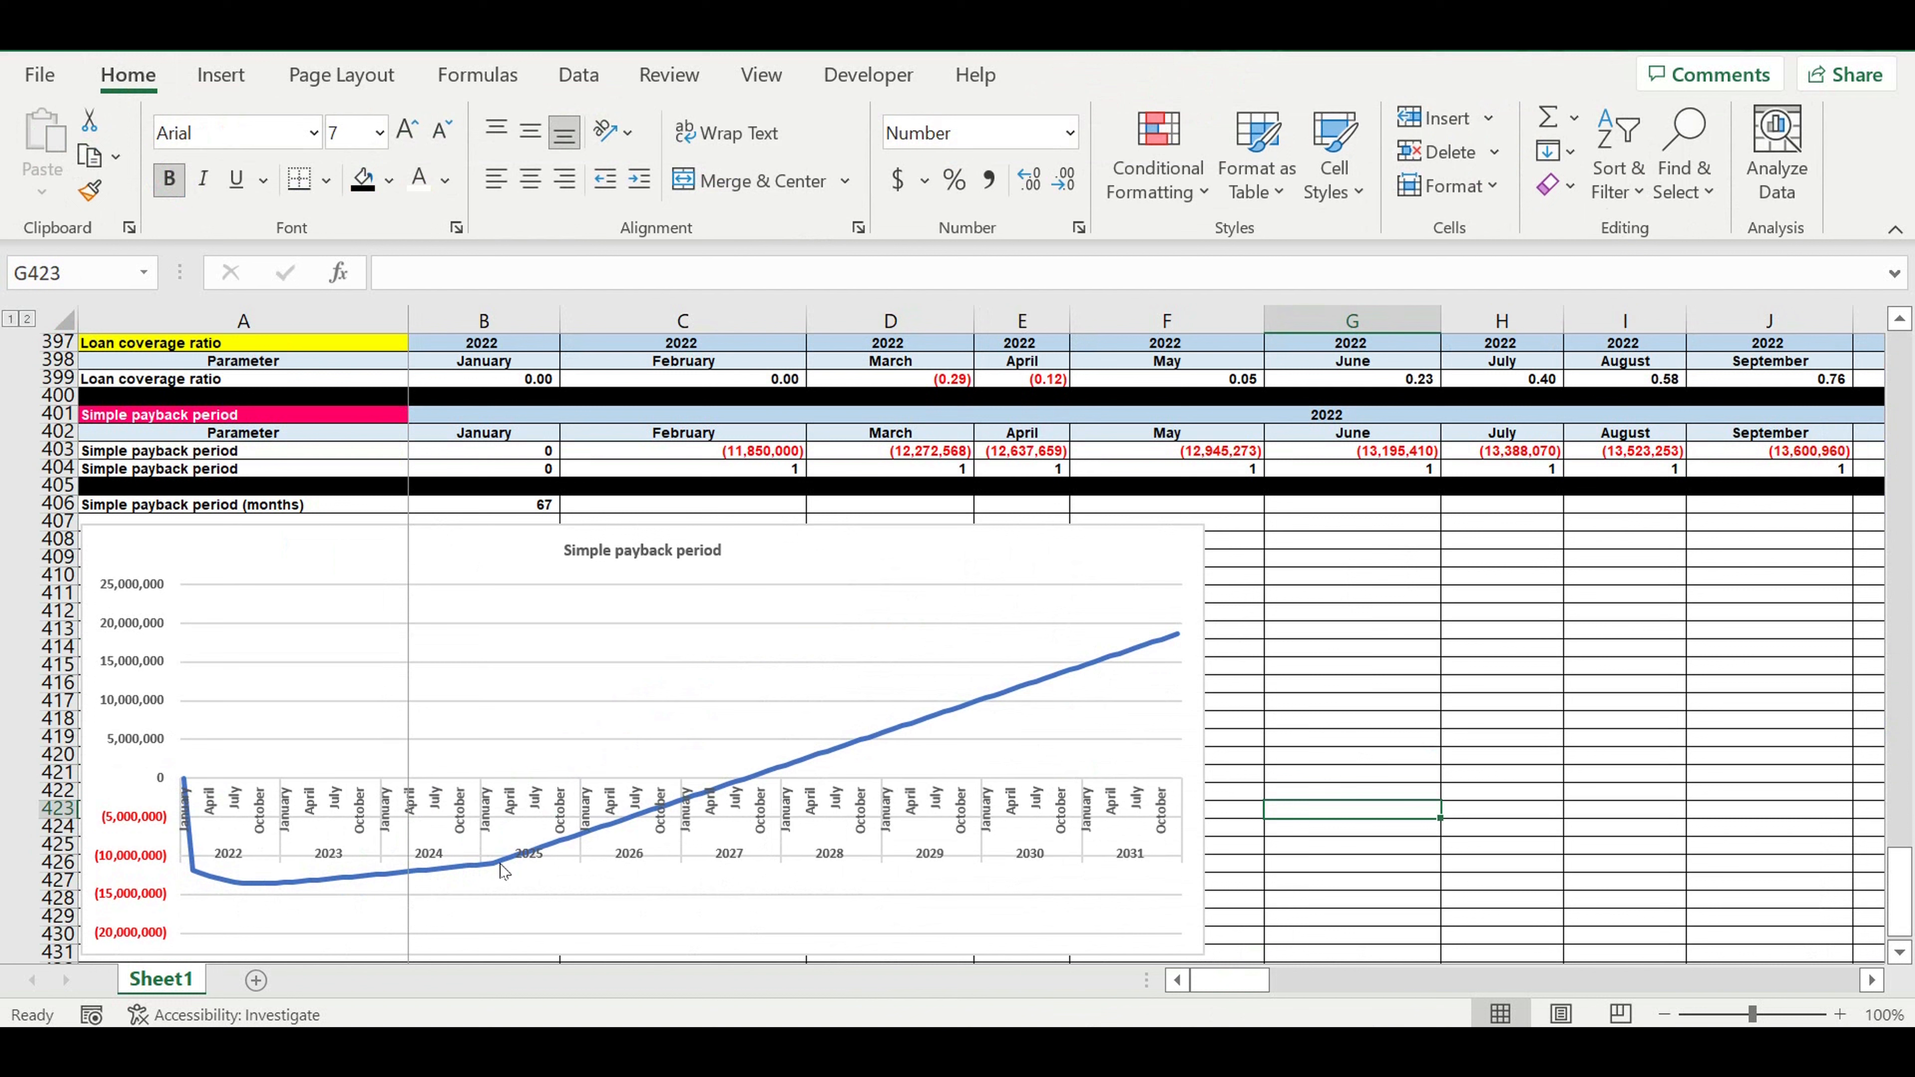
Inspect the payback curve's February 2022 point, and examine the monthly profit from March to October 2022 in row 394
click(194, 874)
click(195, 871)
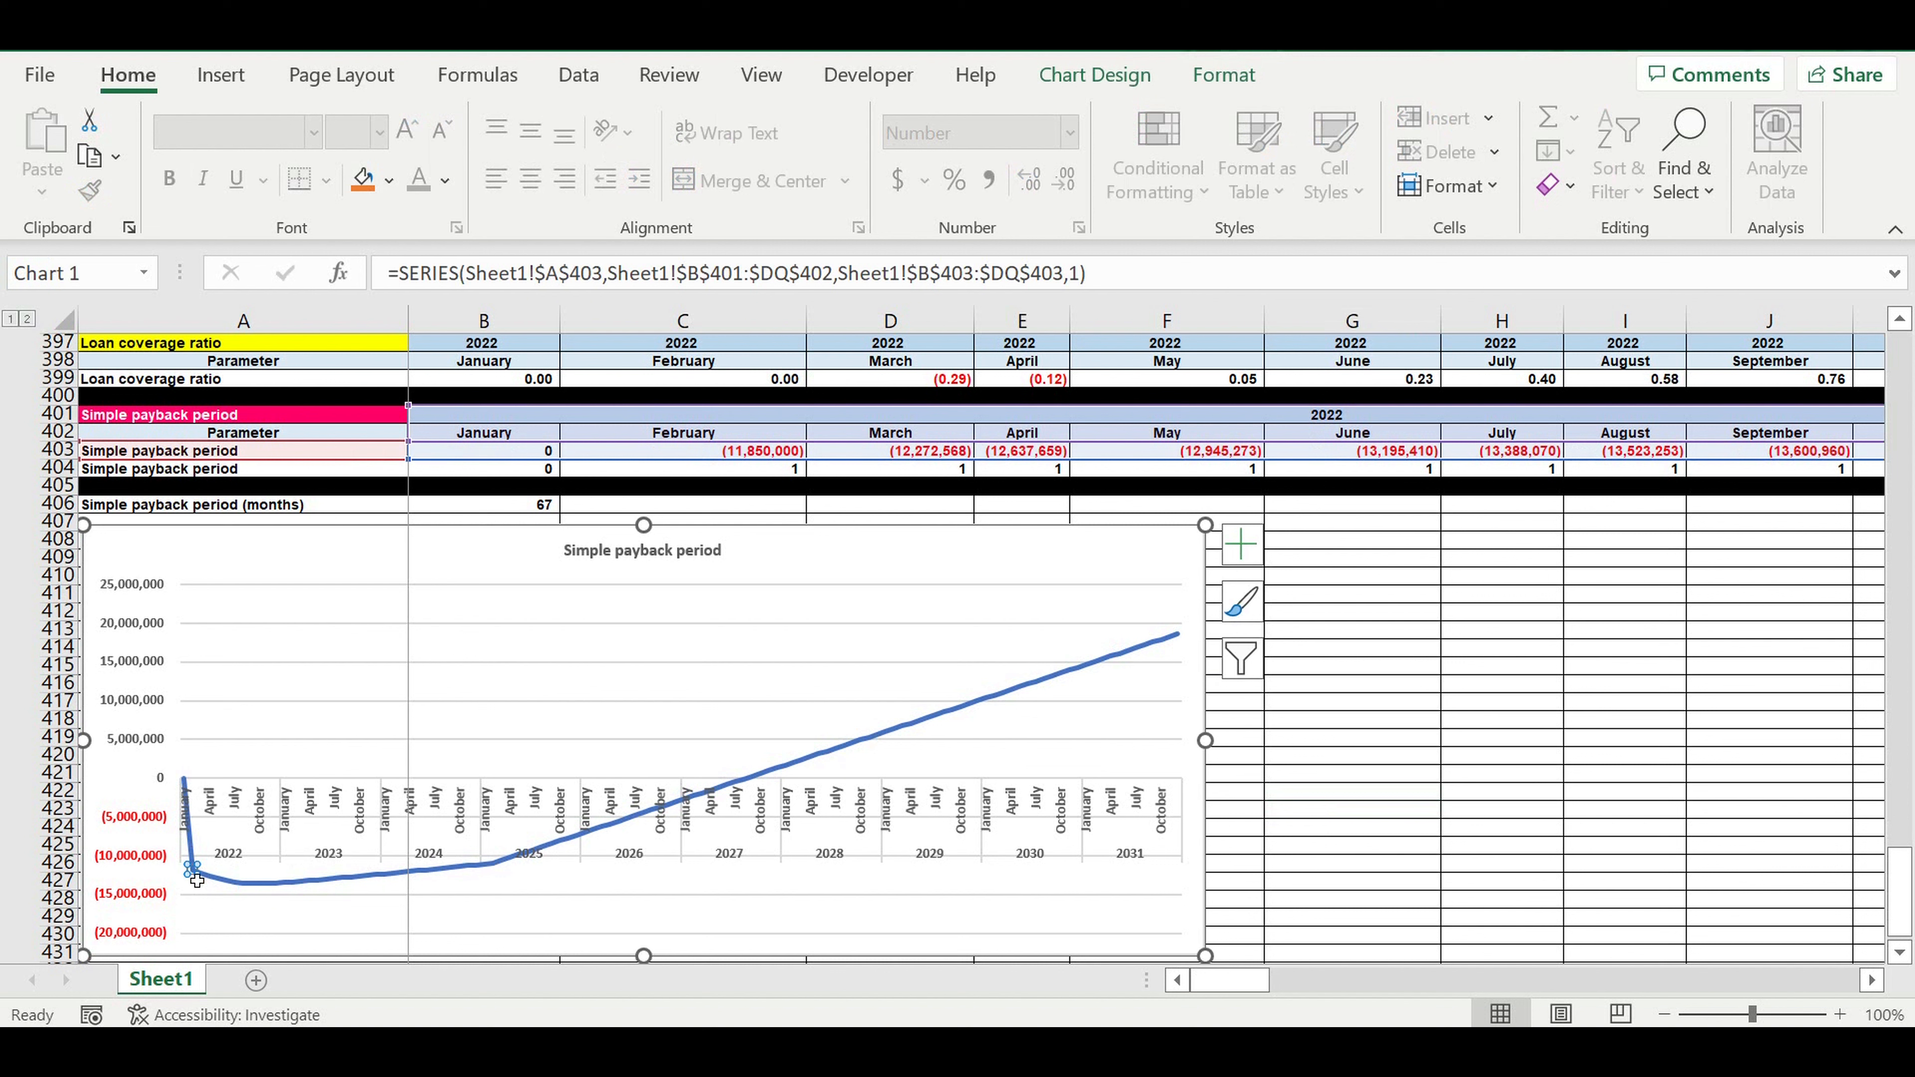
mouse_move(196, 877)
scroll(1425, 732, up, 12)
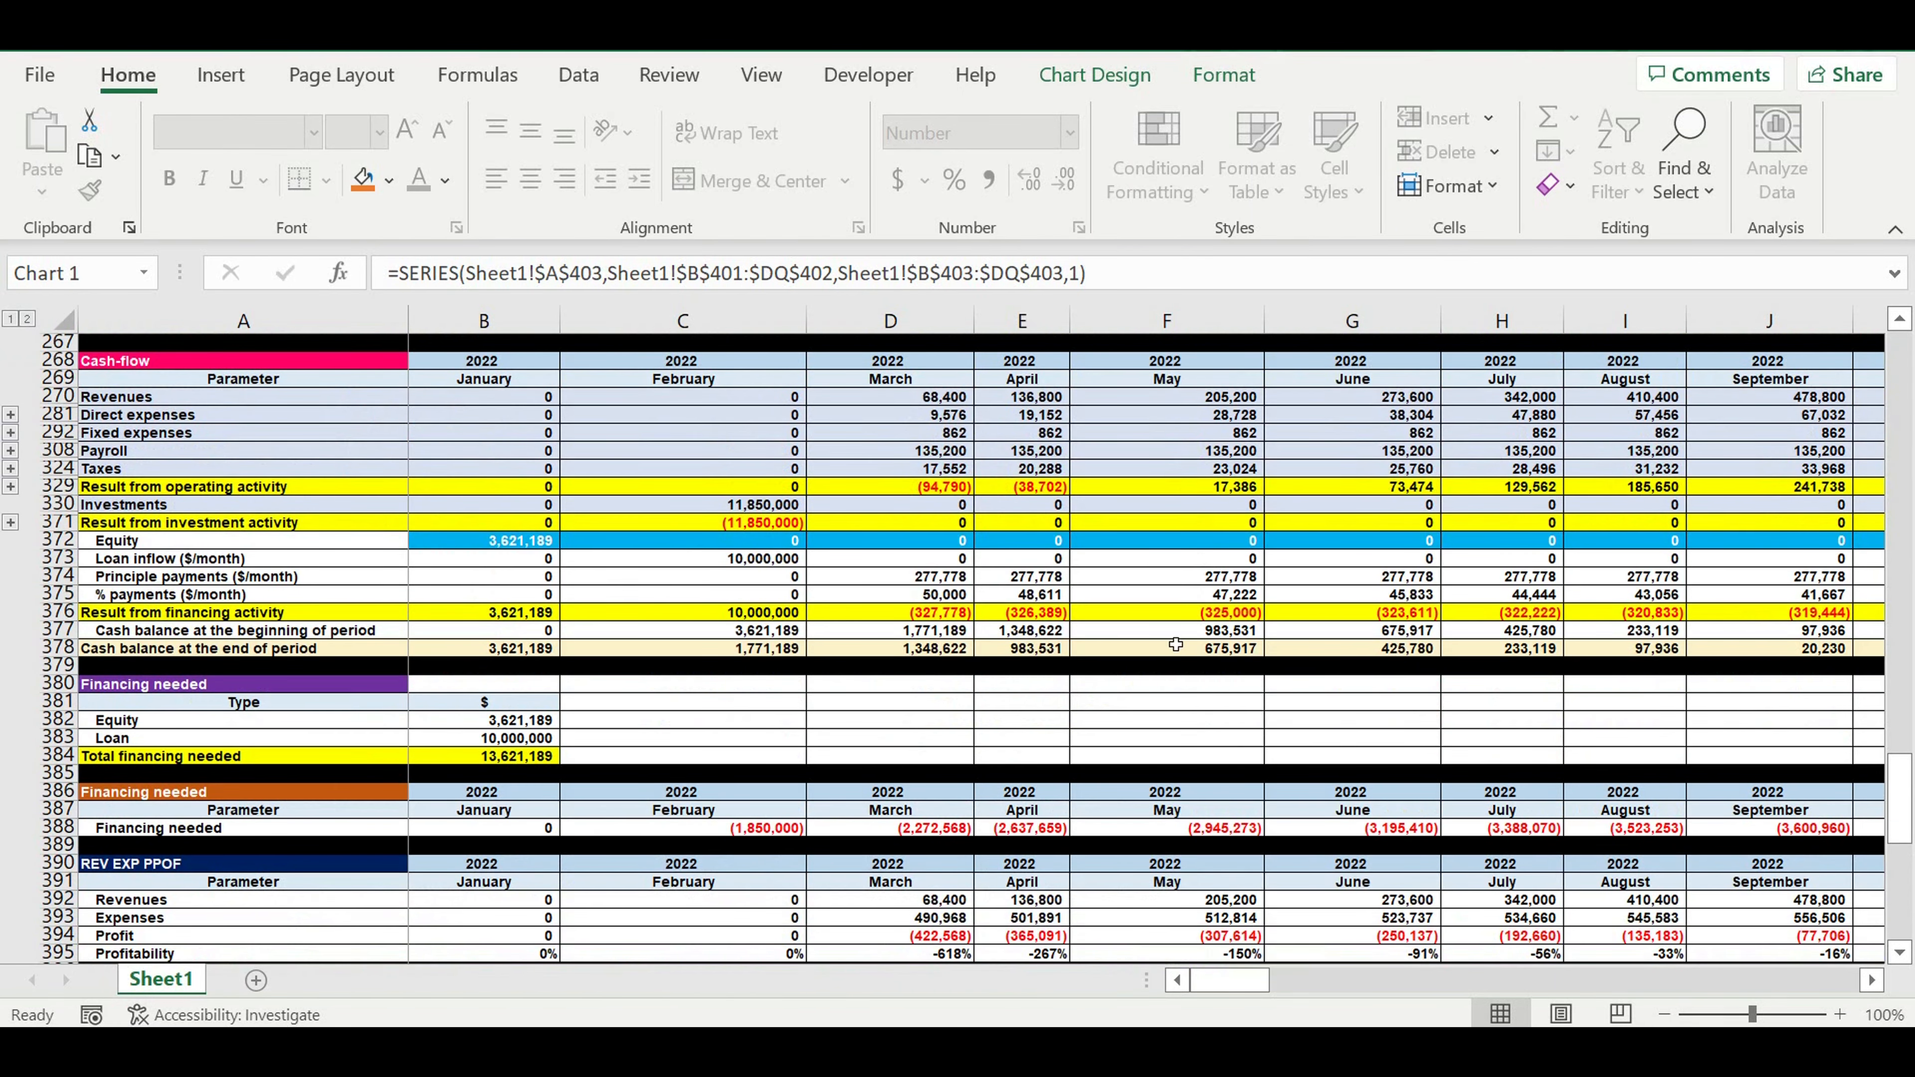
scroll(1176, 644, down, 2)
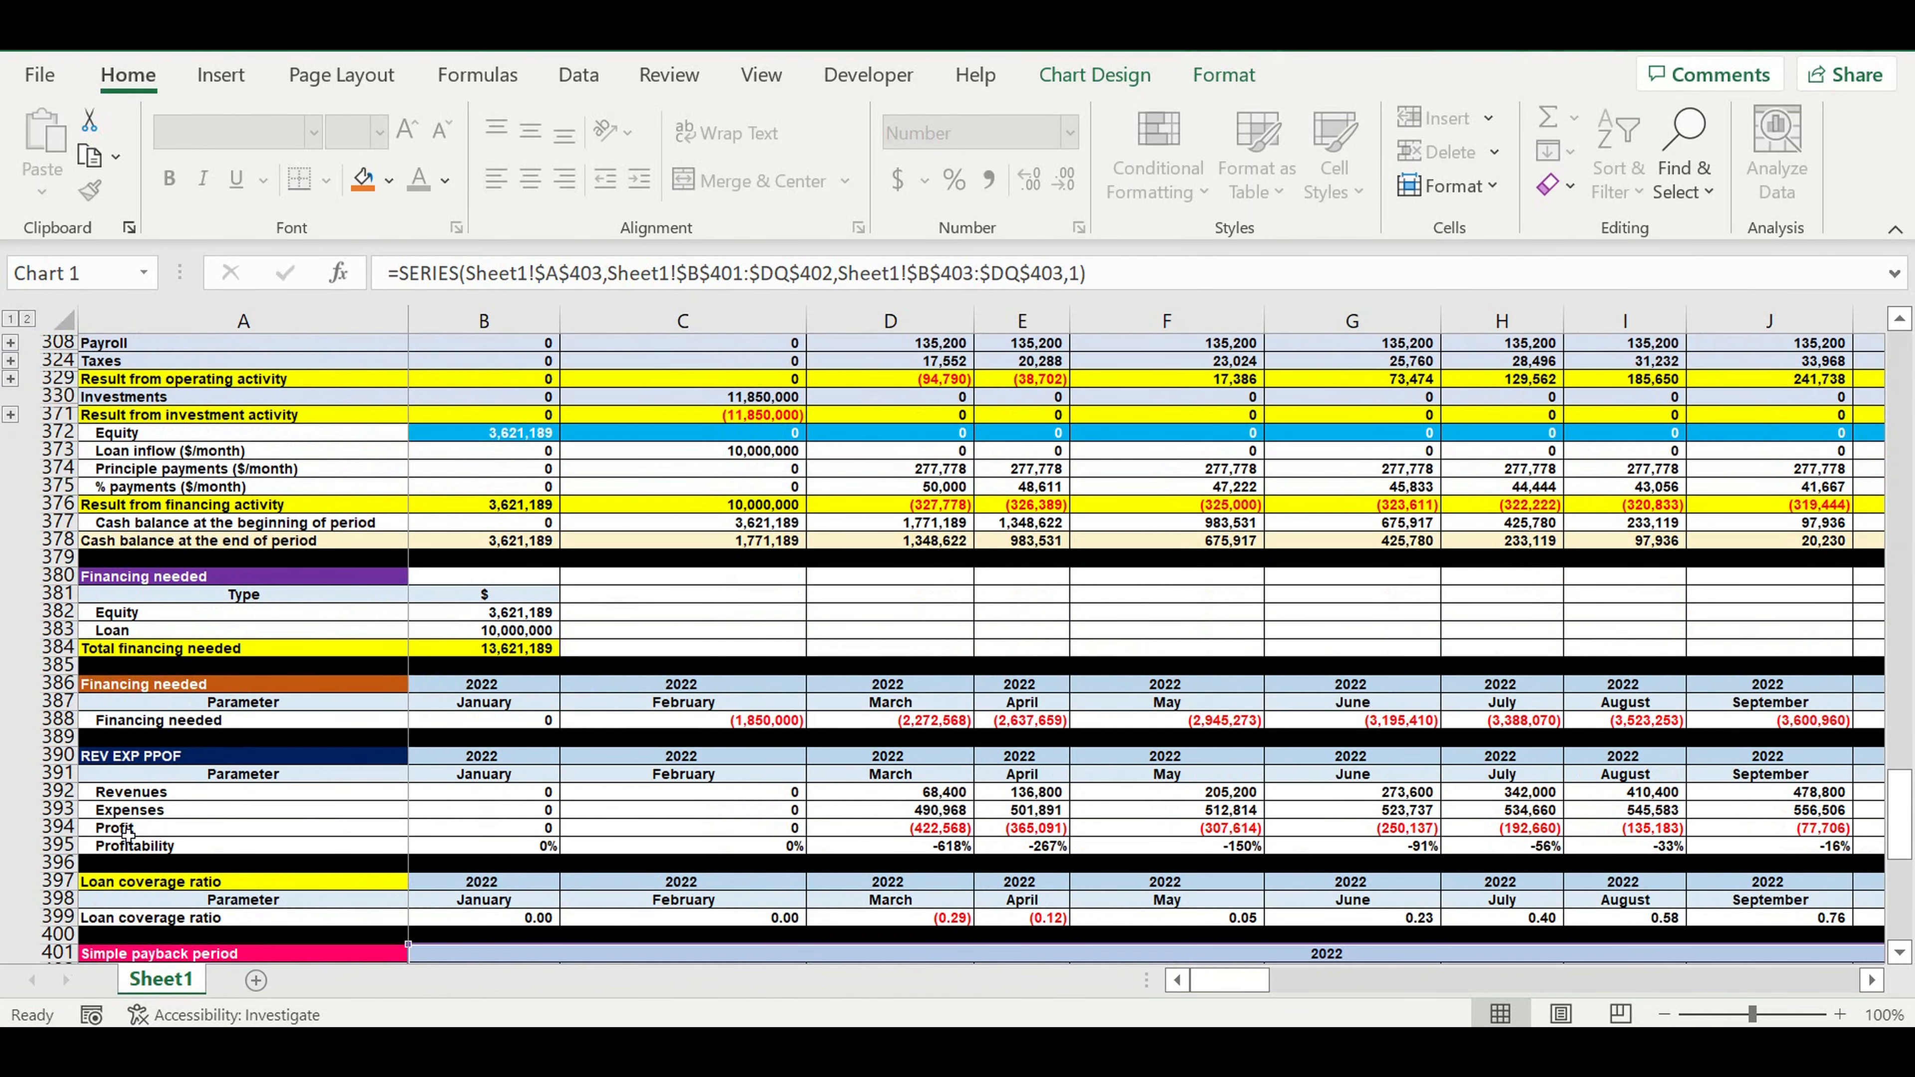
click(59, 827)
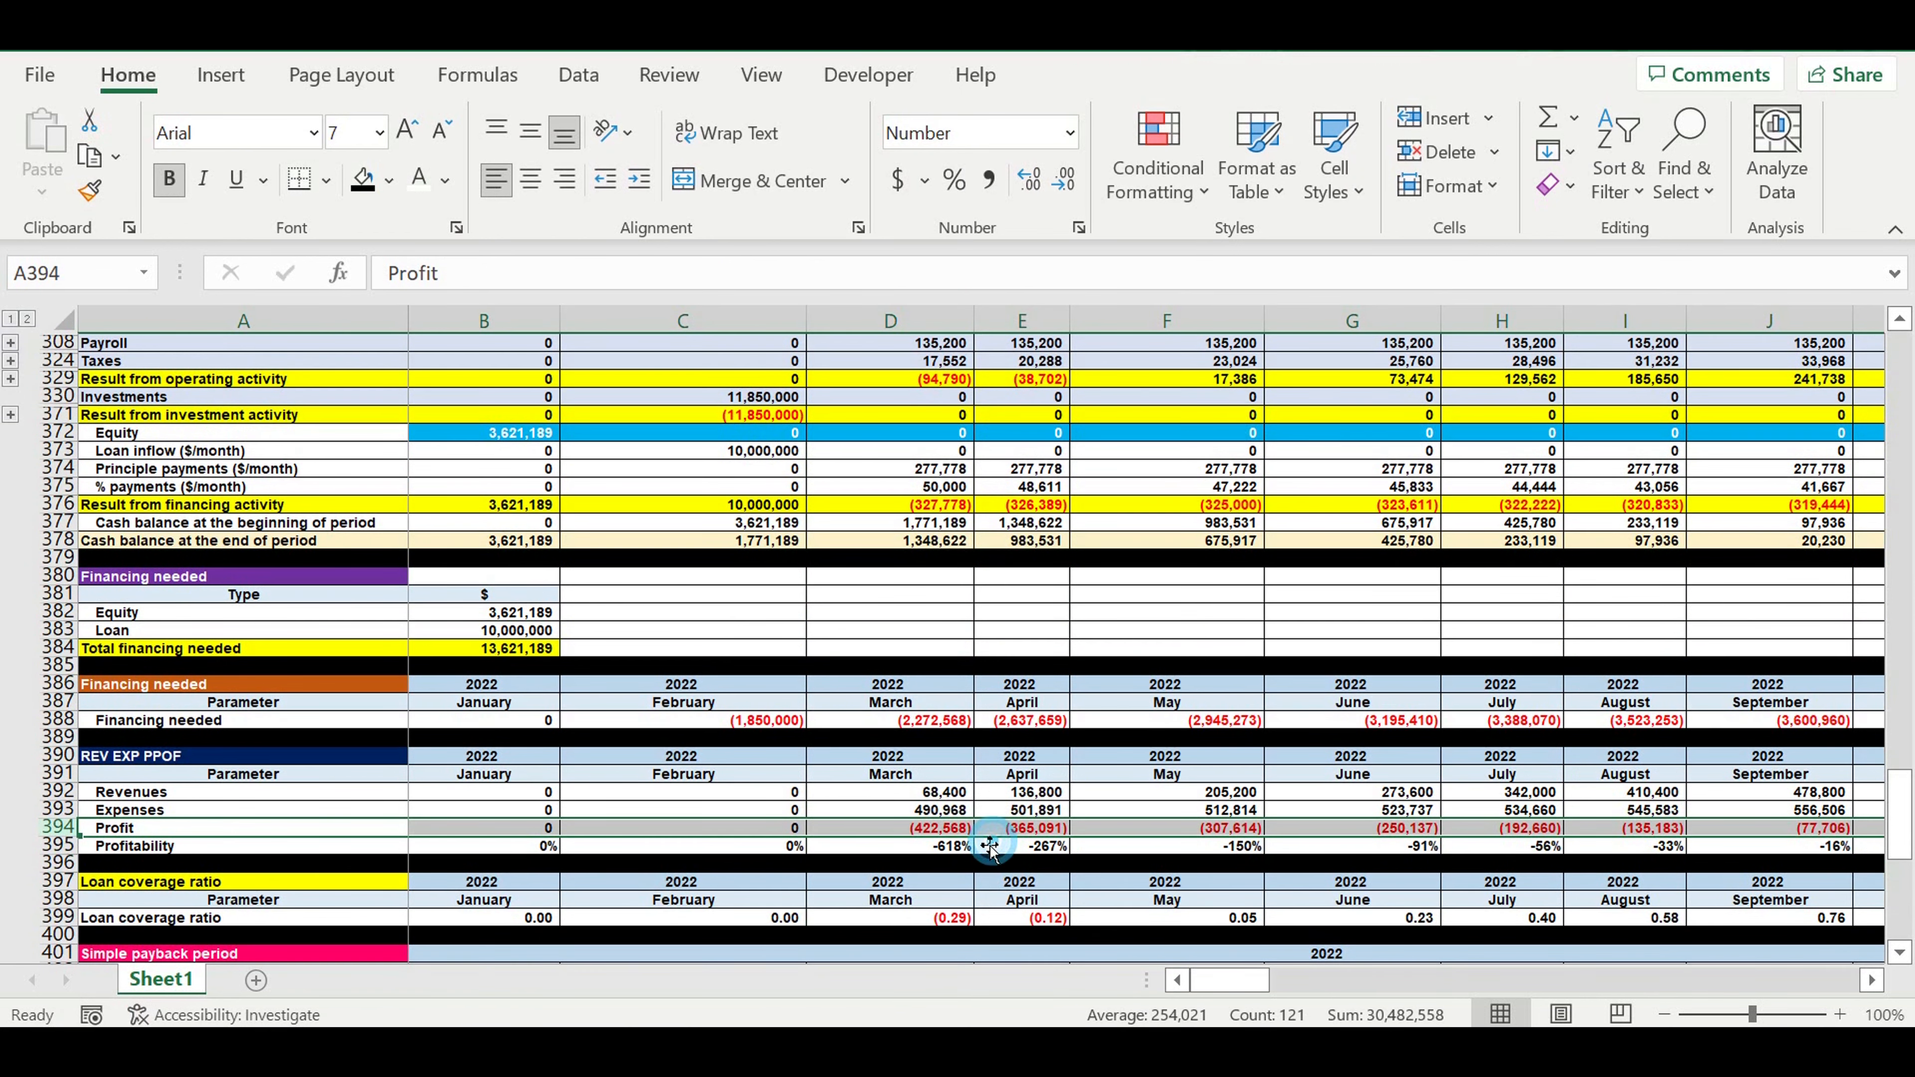
click(955, 830)
drag(955, 831, 1451, 832)
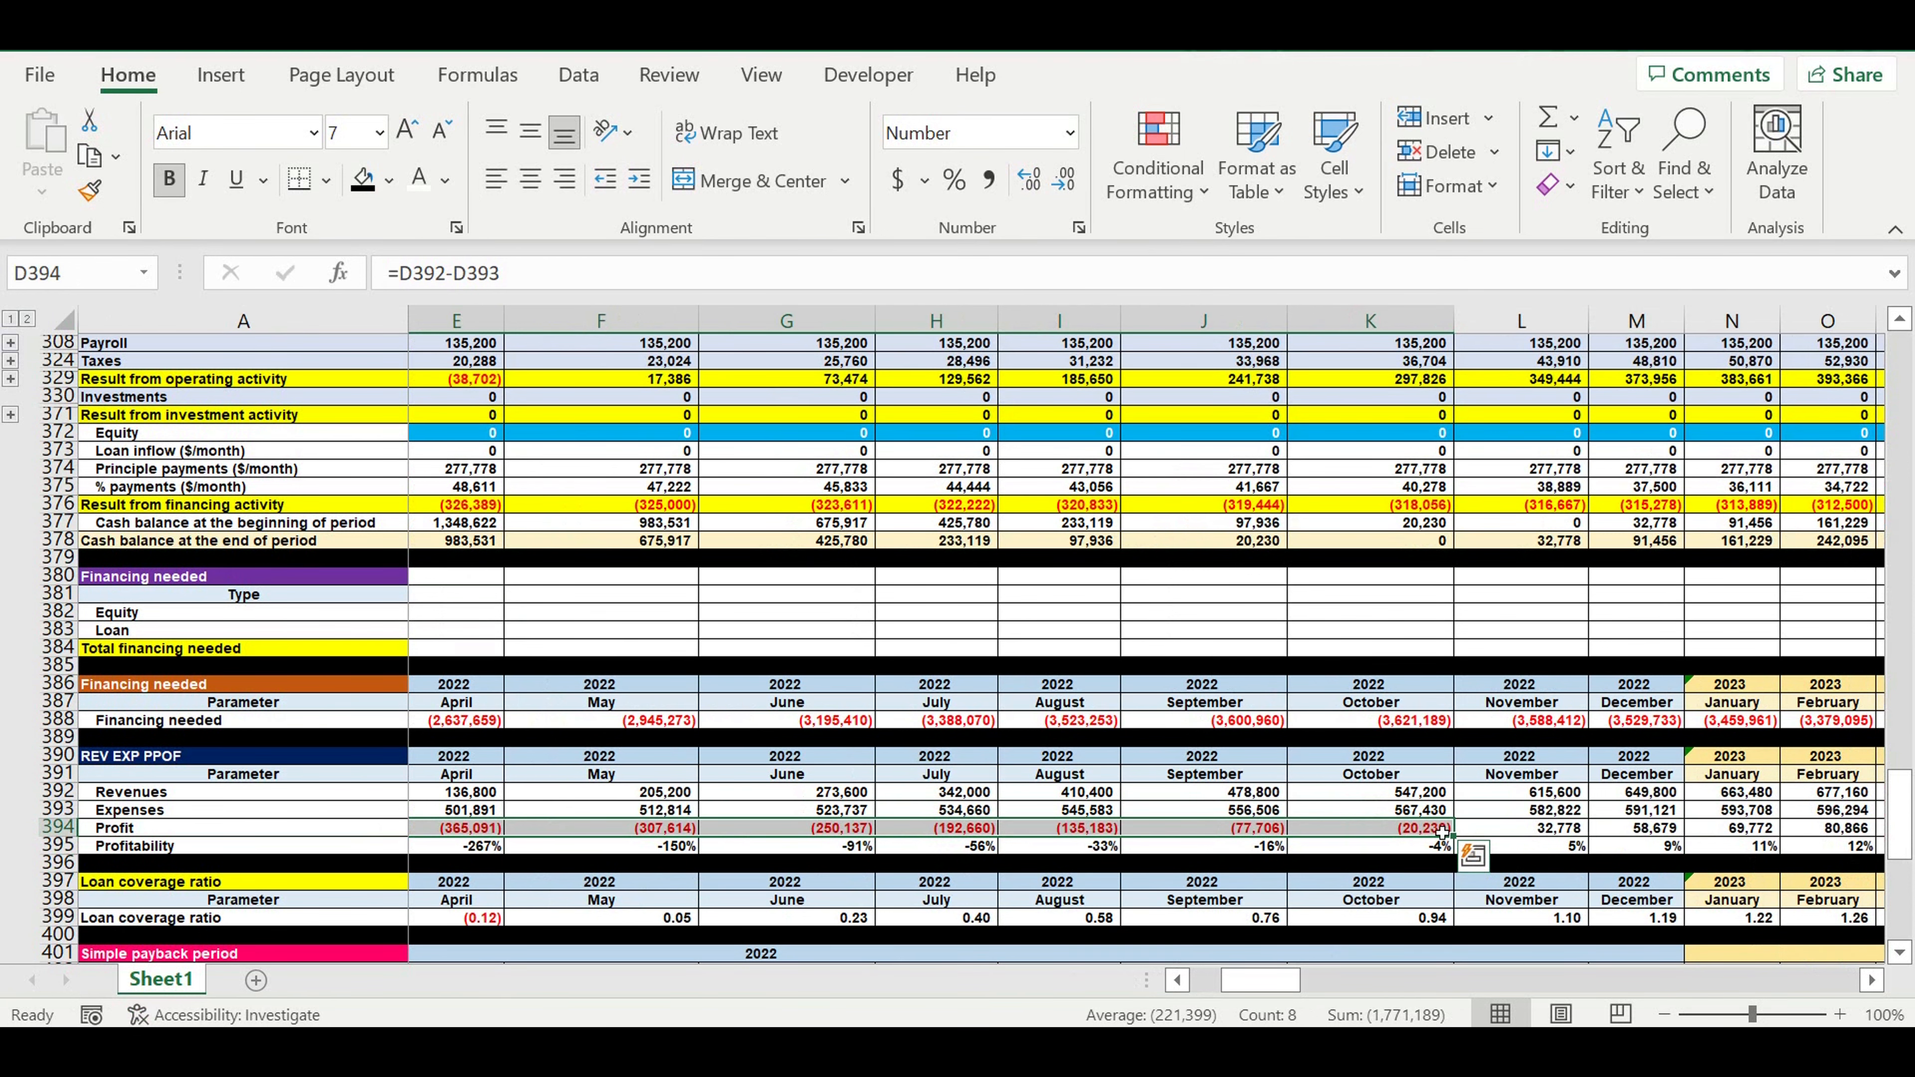
Compare the 2022 operating results and the May principal and interest payments with the May to October profits
scroll(1442, 832, up, 1)
drag(1411, 425, 883, 434)
click(1097, 434)
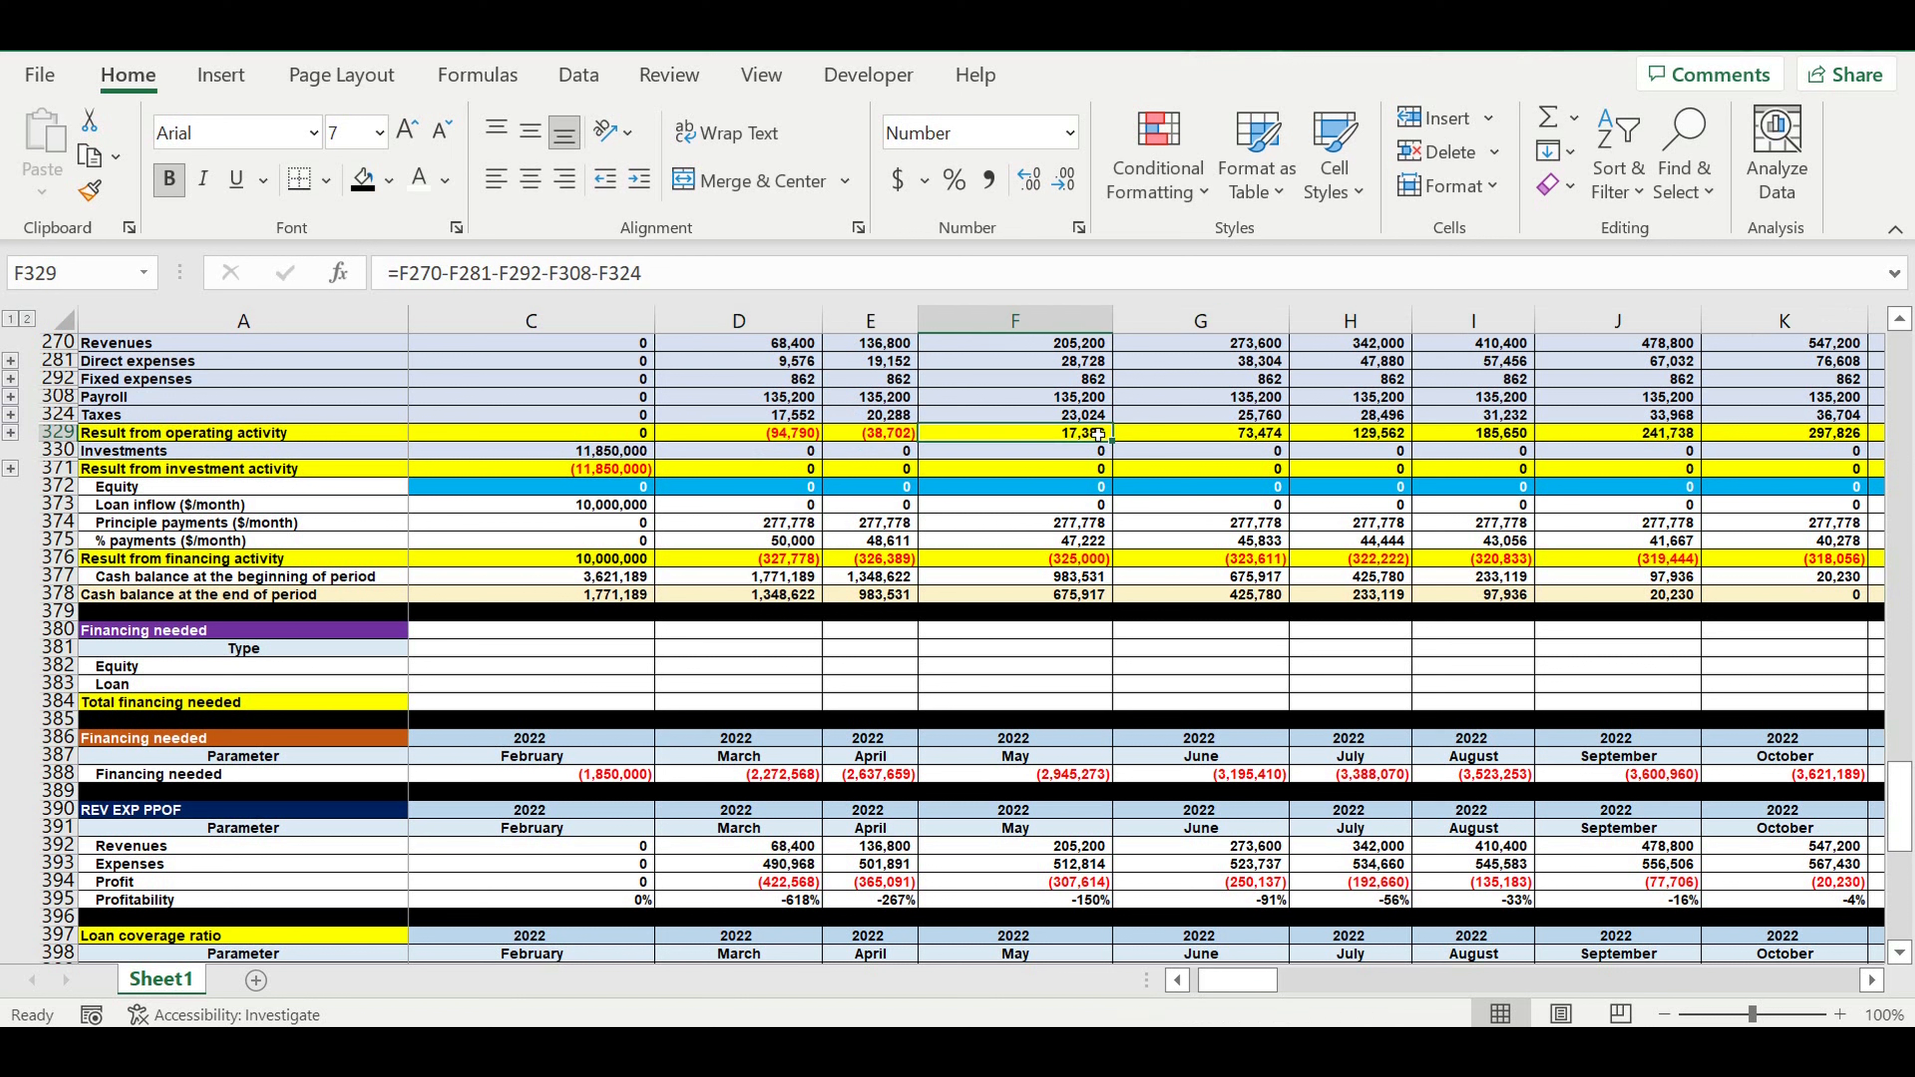
drag(1078, 522, 1078, 541)
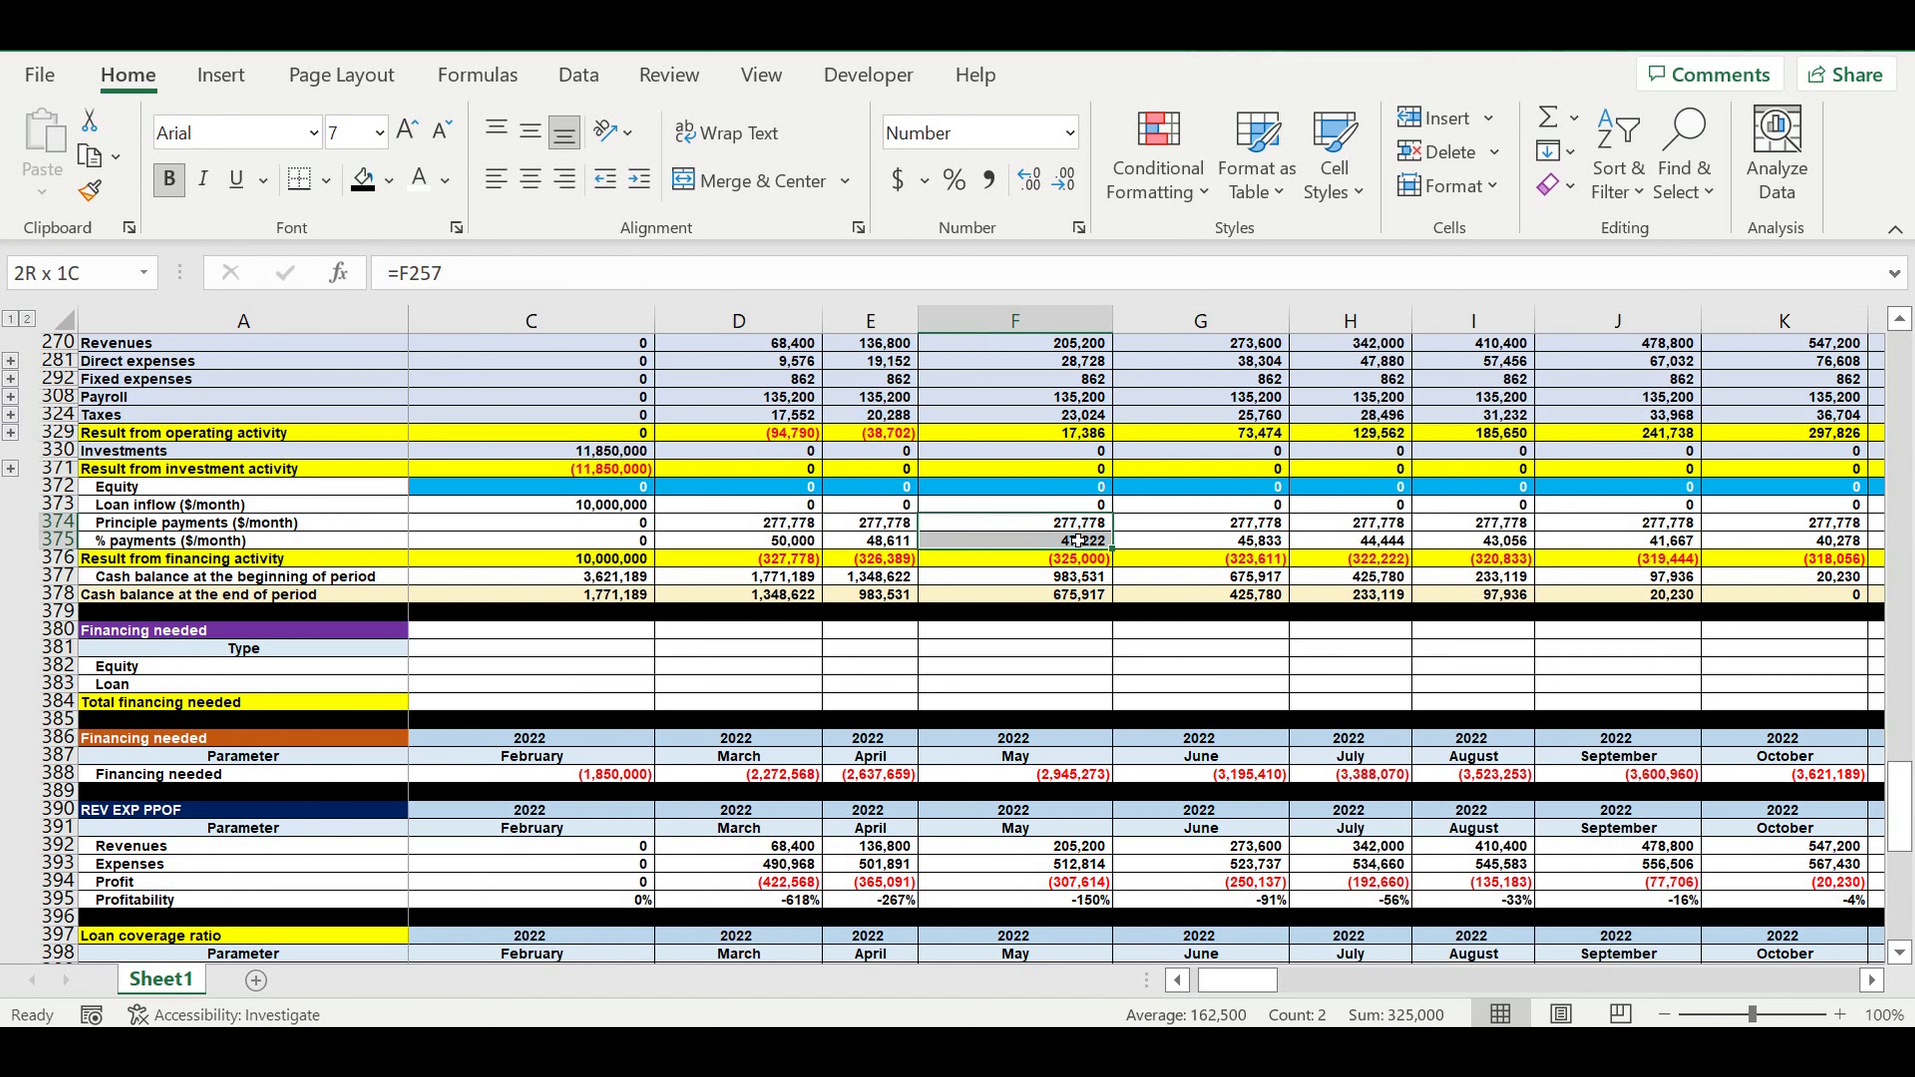
drag(1078, 882, 1400, 890)
Examine the August 2022 data point near the lowest part of the payback curve
scroll(1400, 890, down, 5)
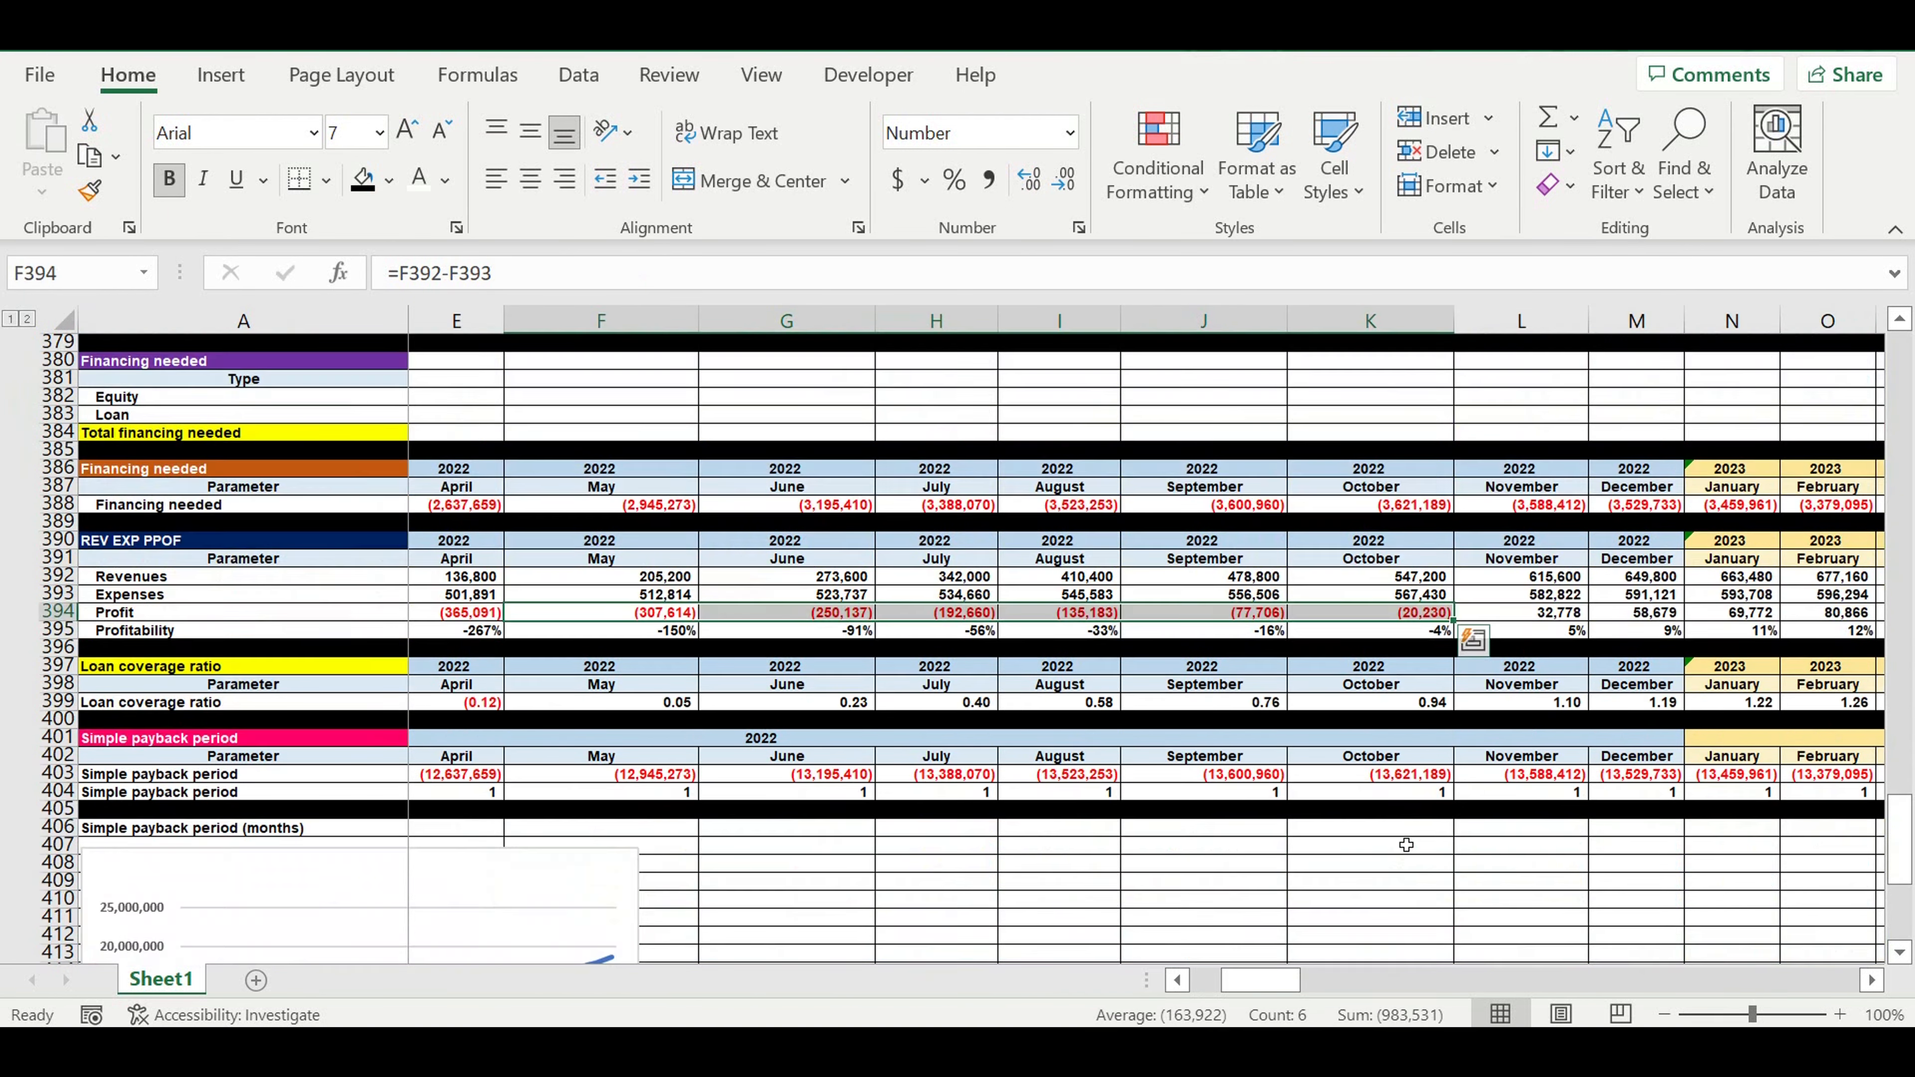
drag(1260, 980, 1165, 975)
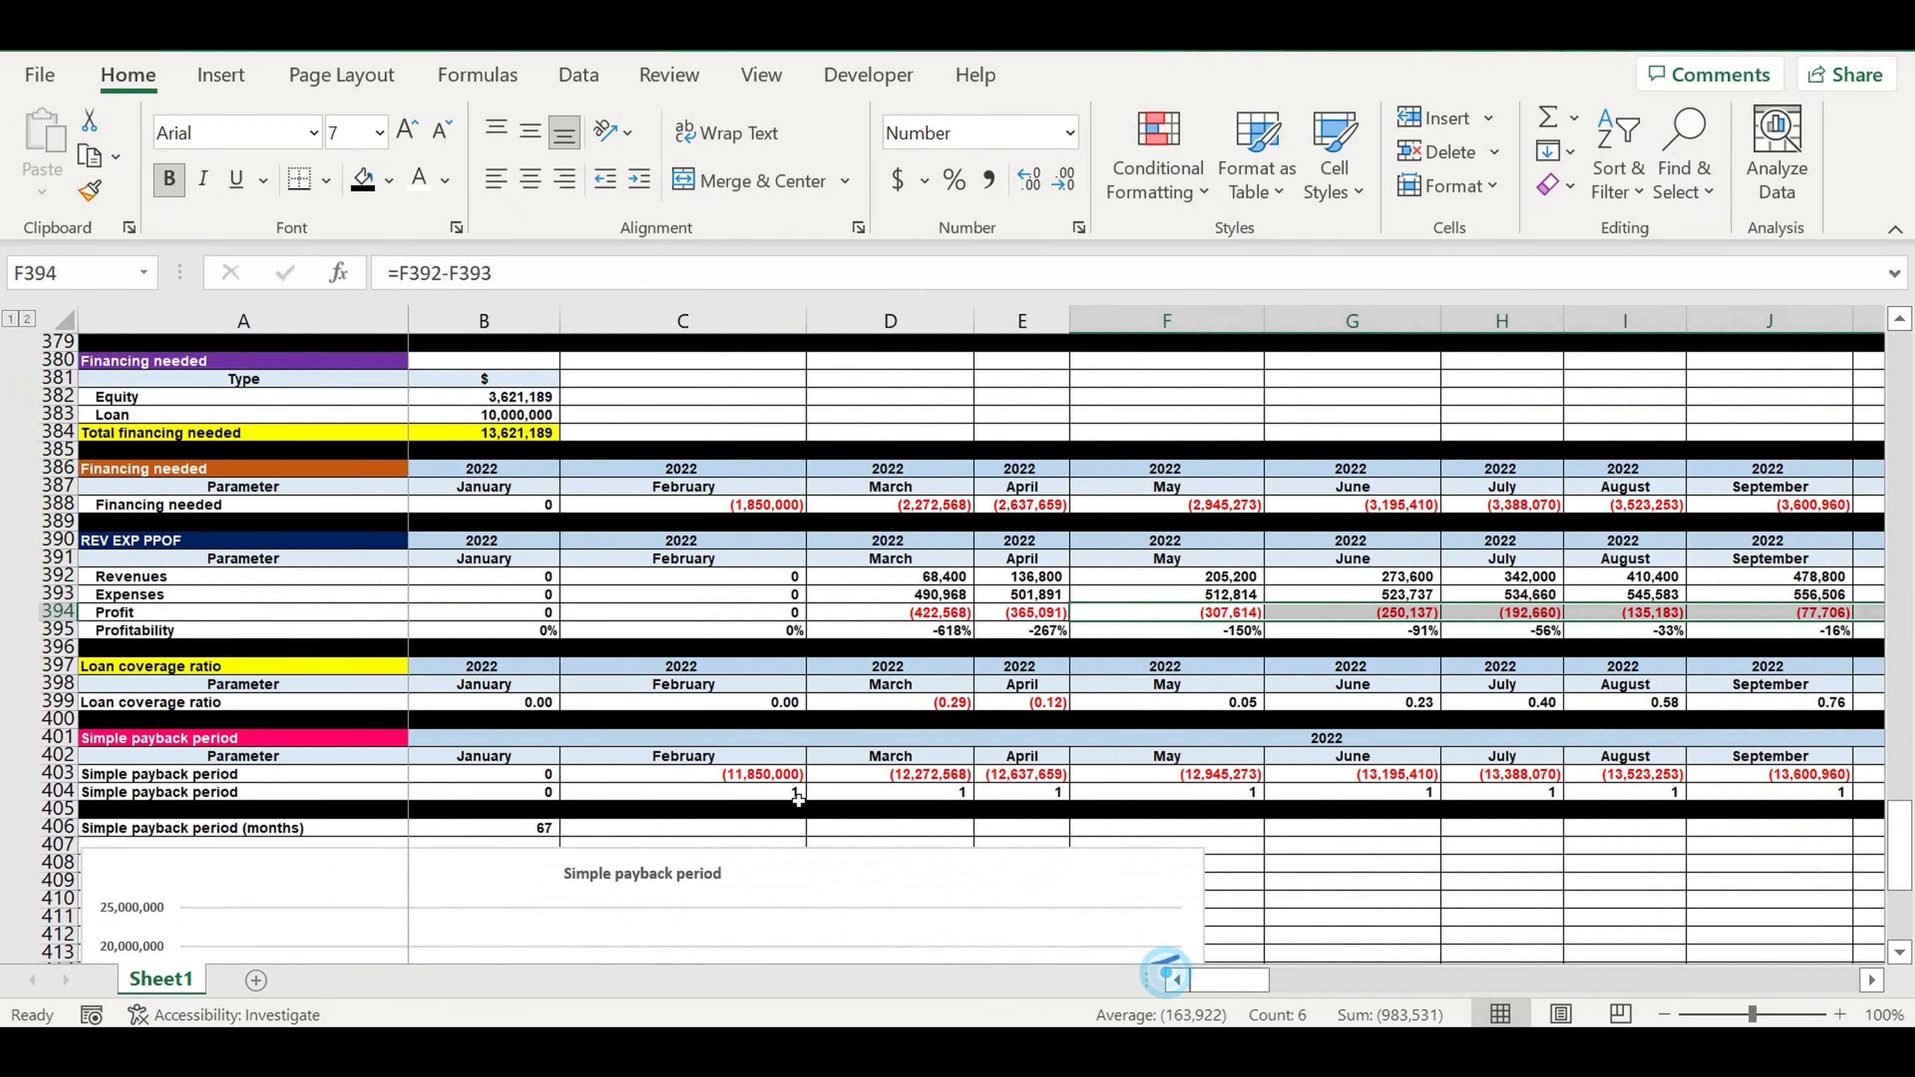
scroll(427, 907, down, 5)
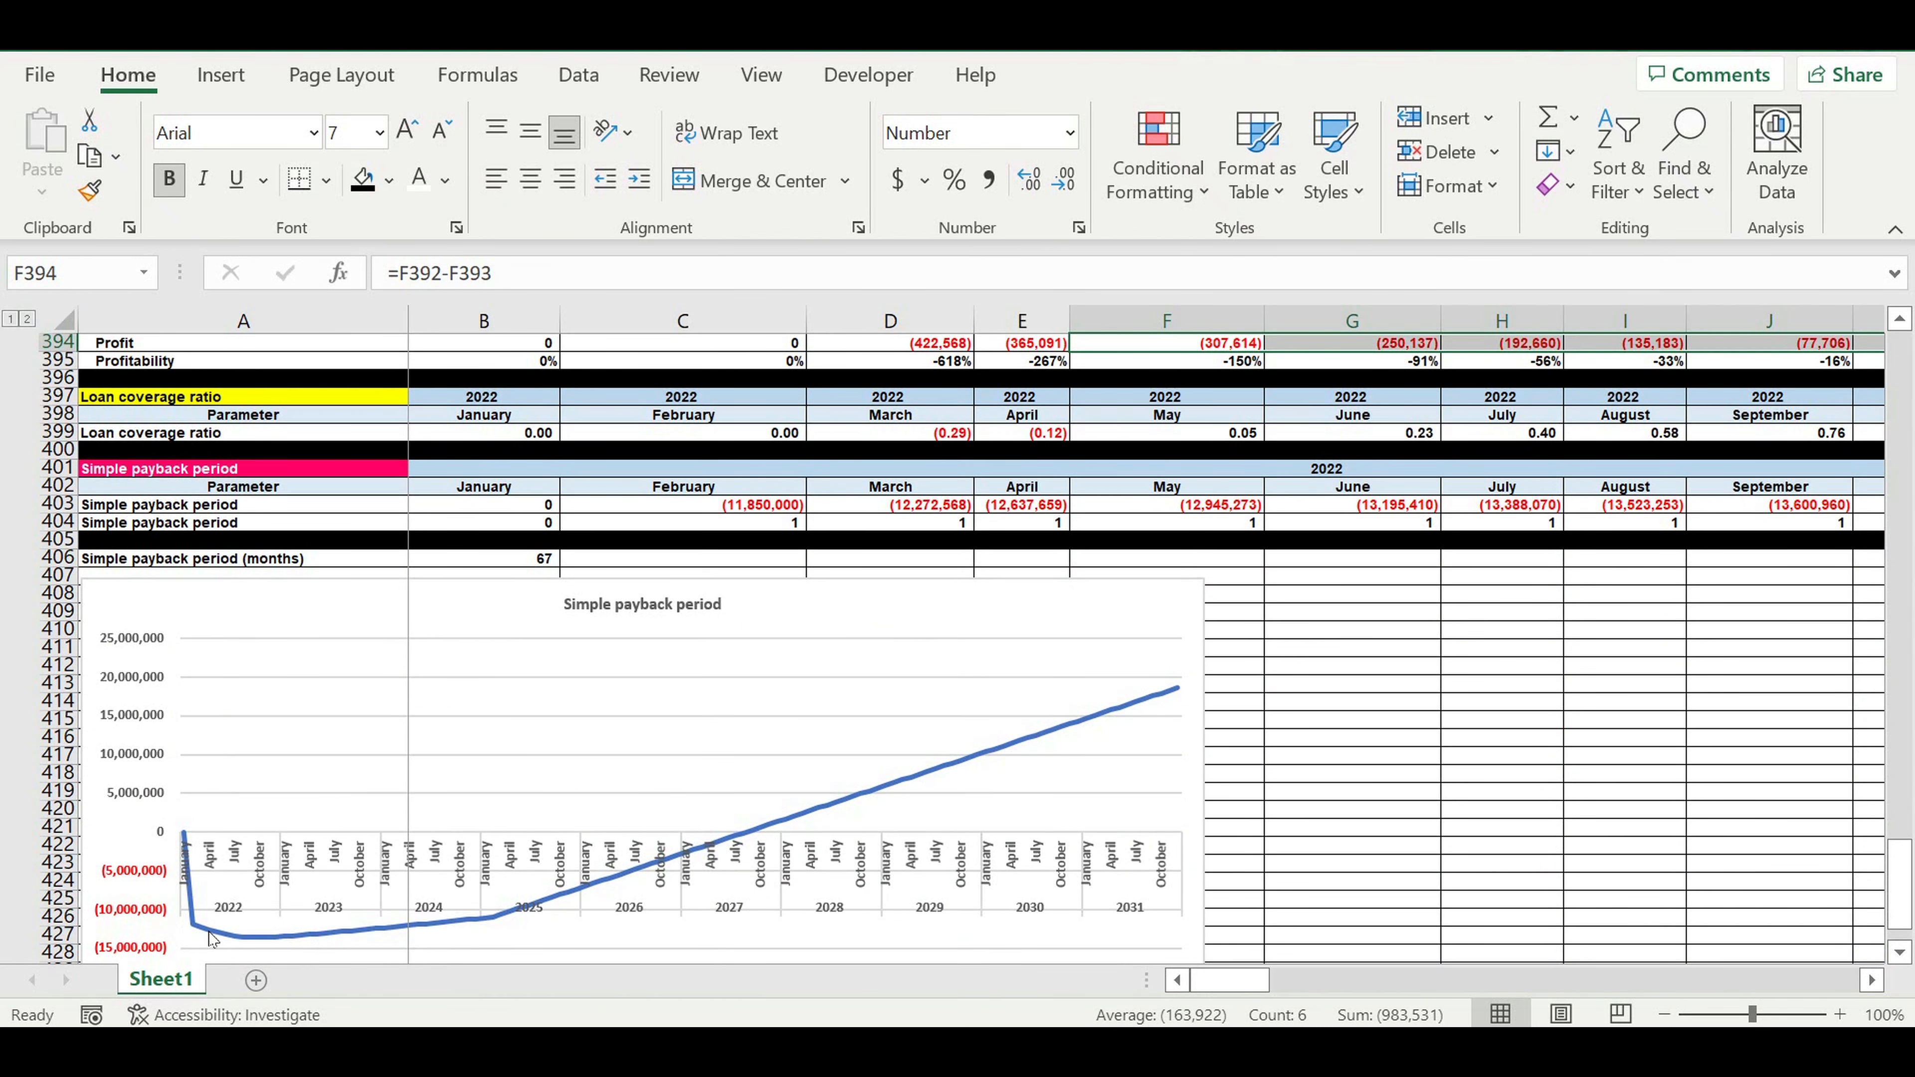
mouse_move(242, 947)
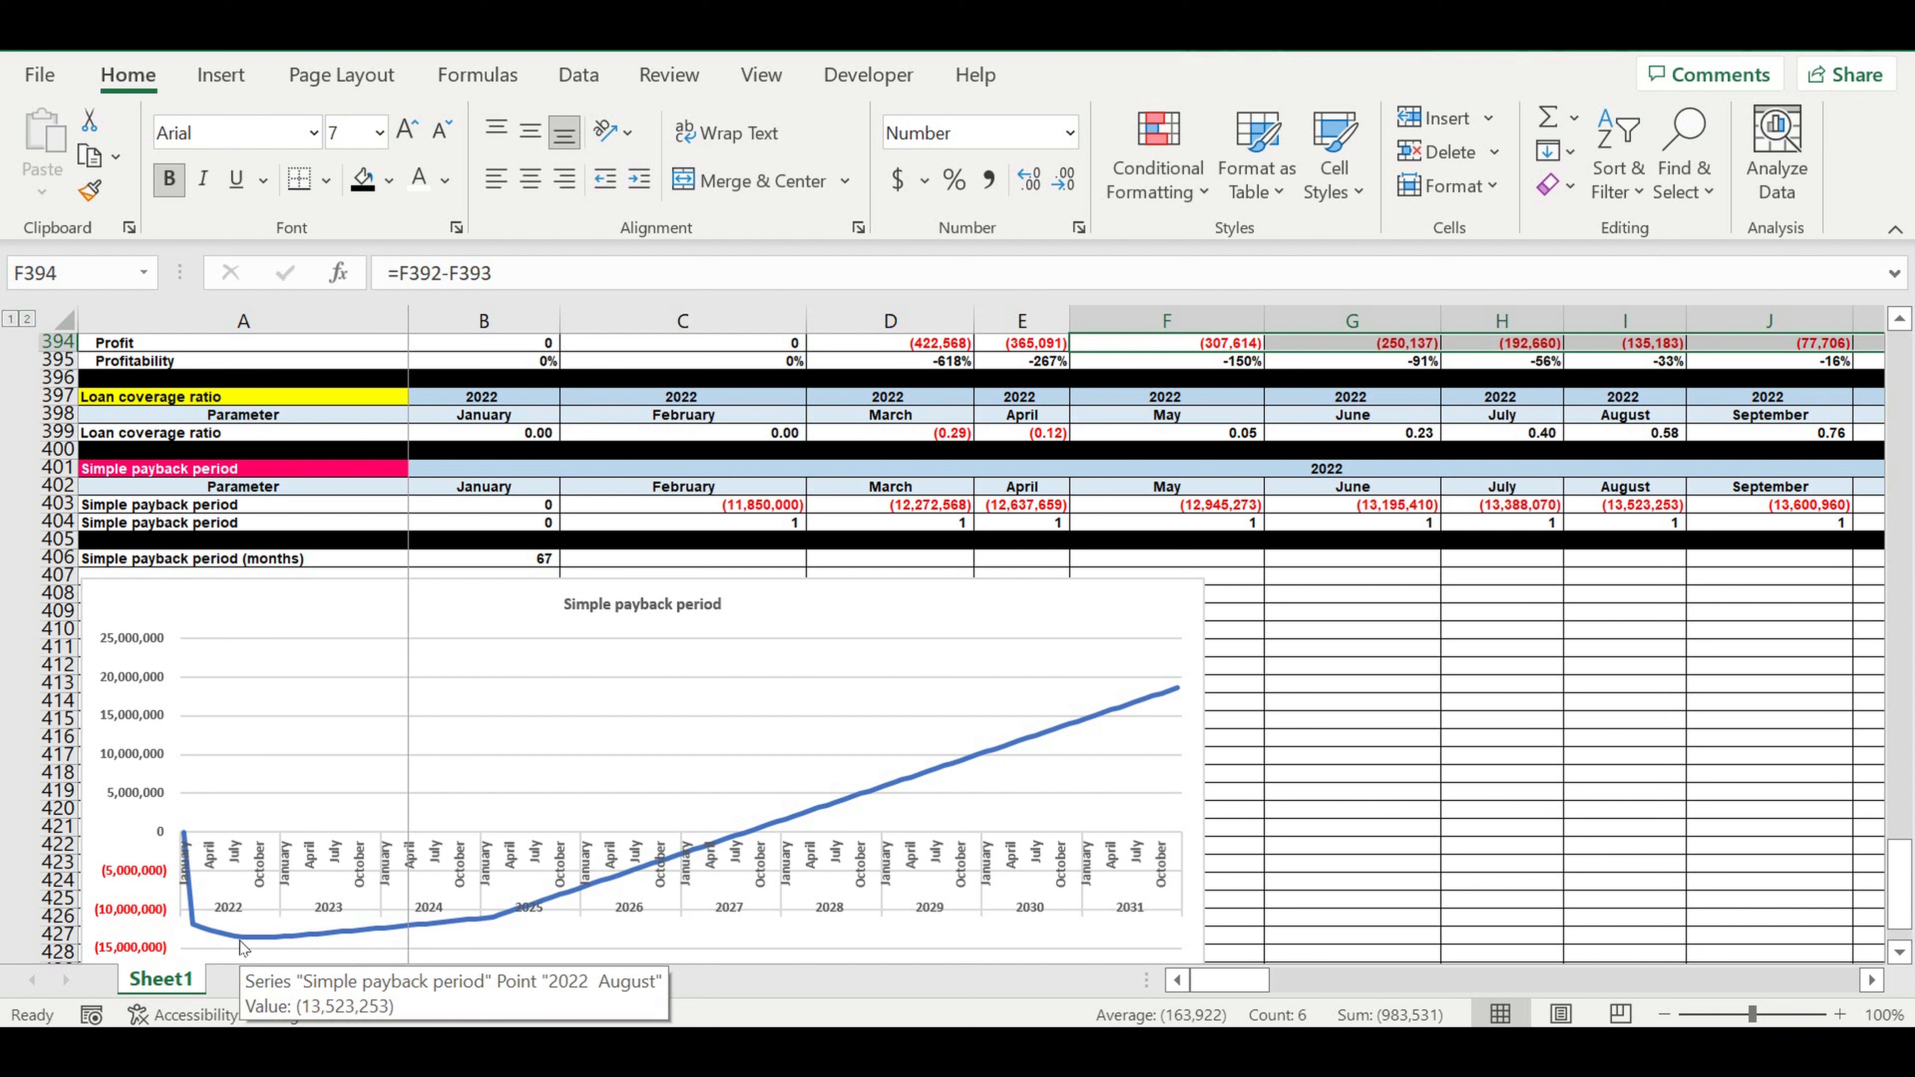
click(244, 947)
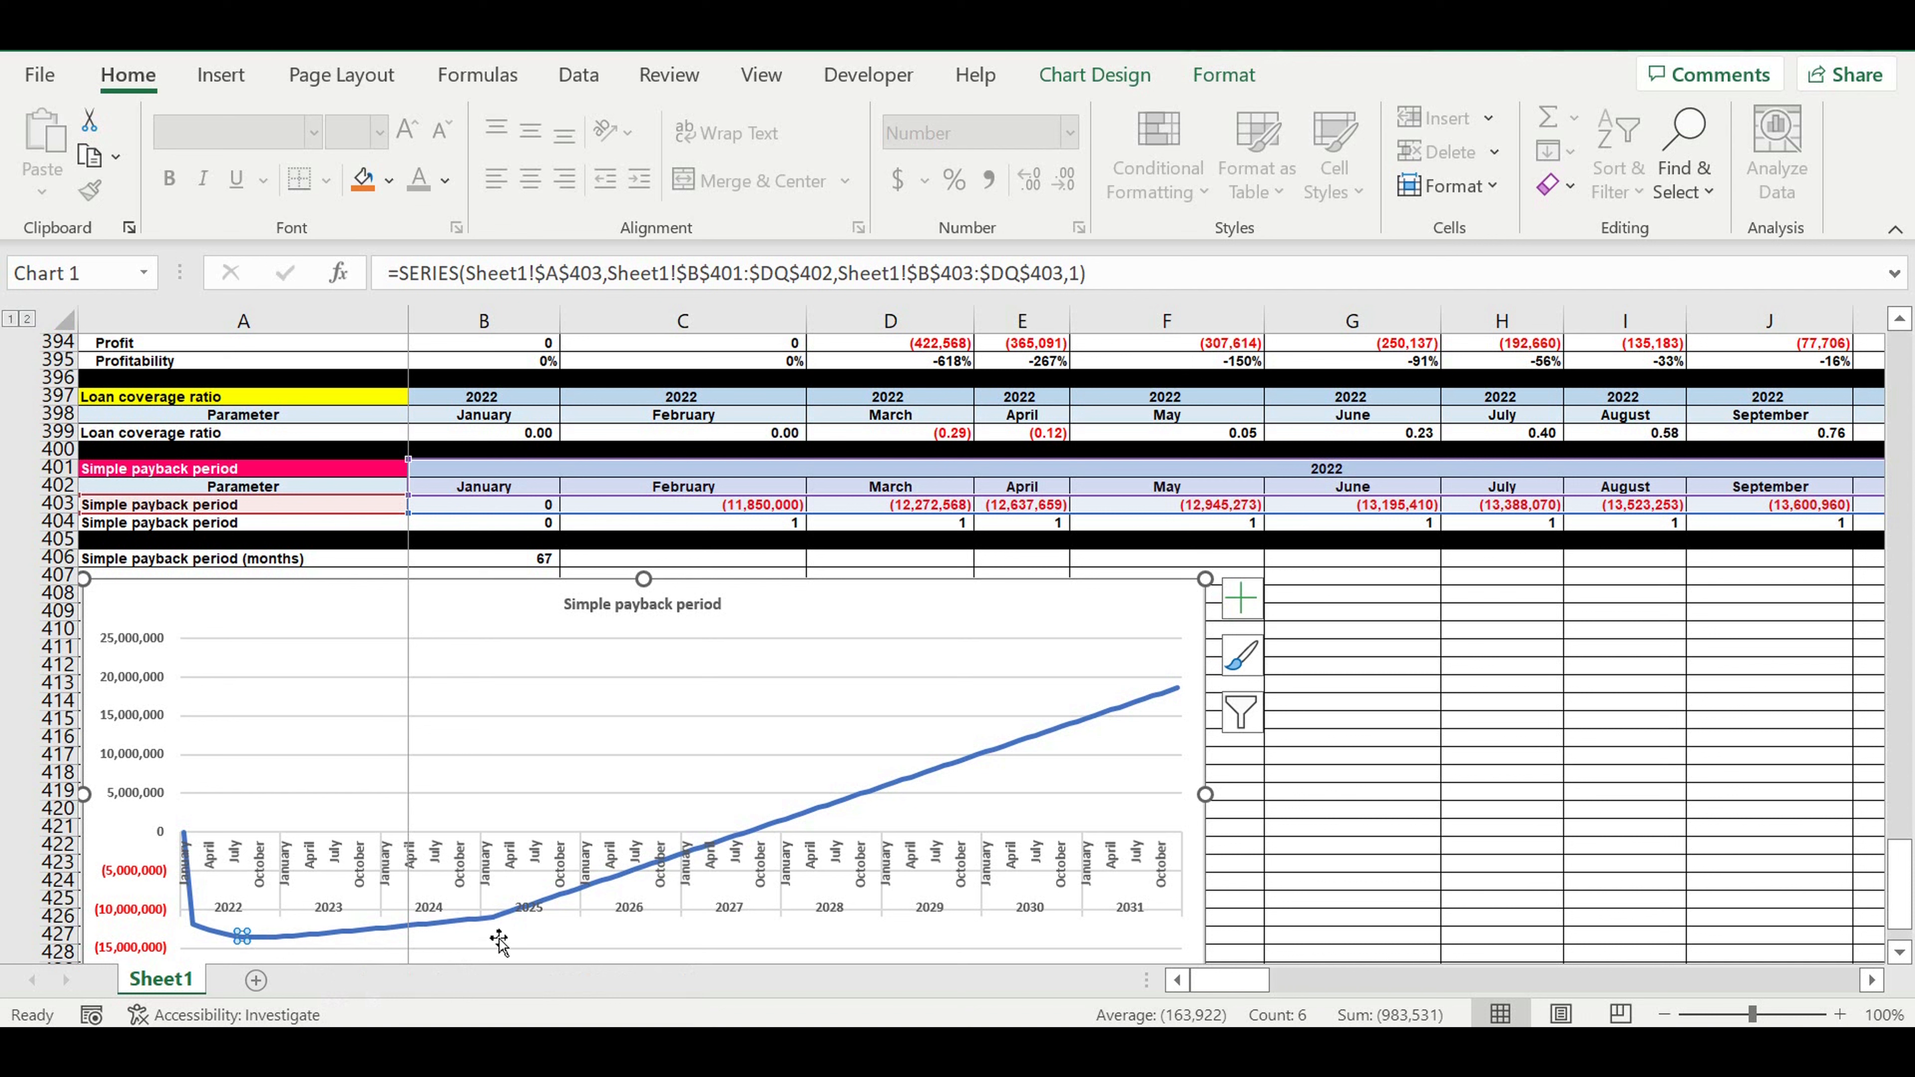
Examine the February 2025 data point where the payback curve becomes steeper
click(494, 917)
click(491, 918)
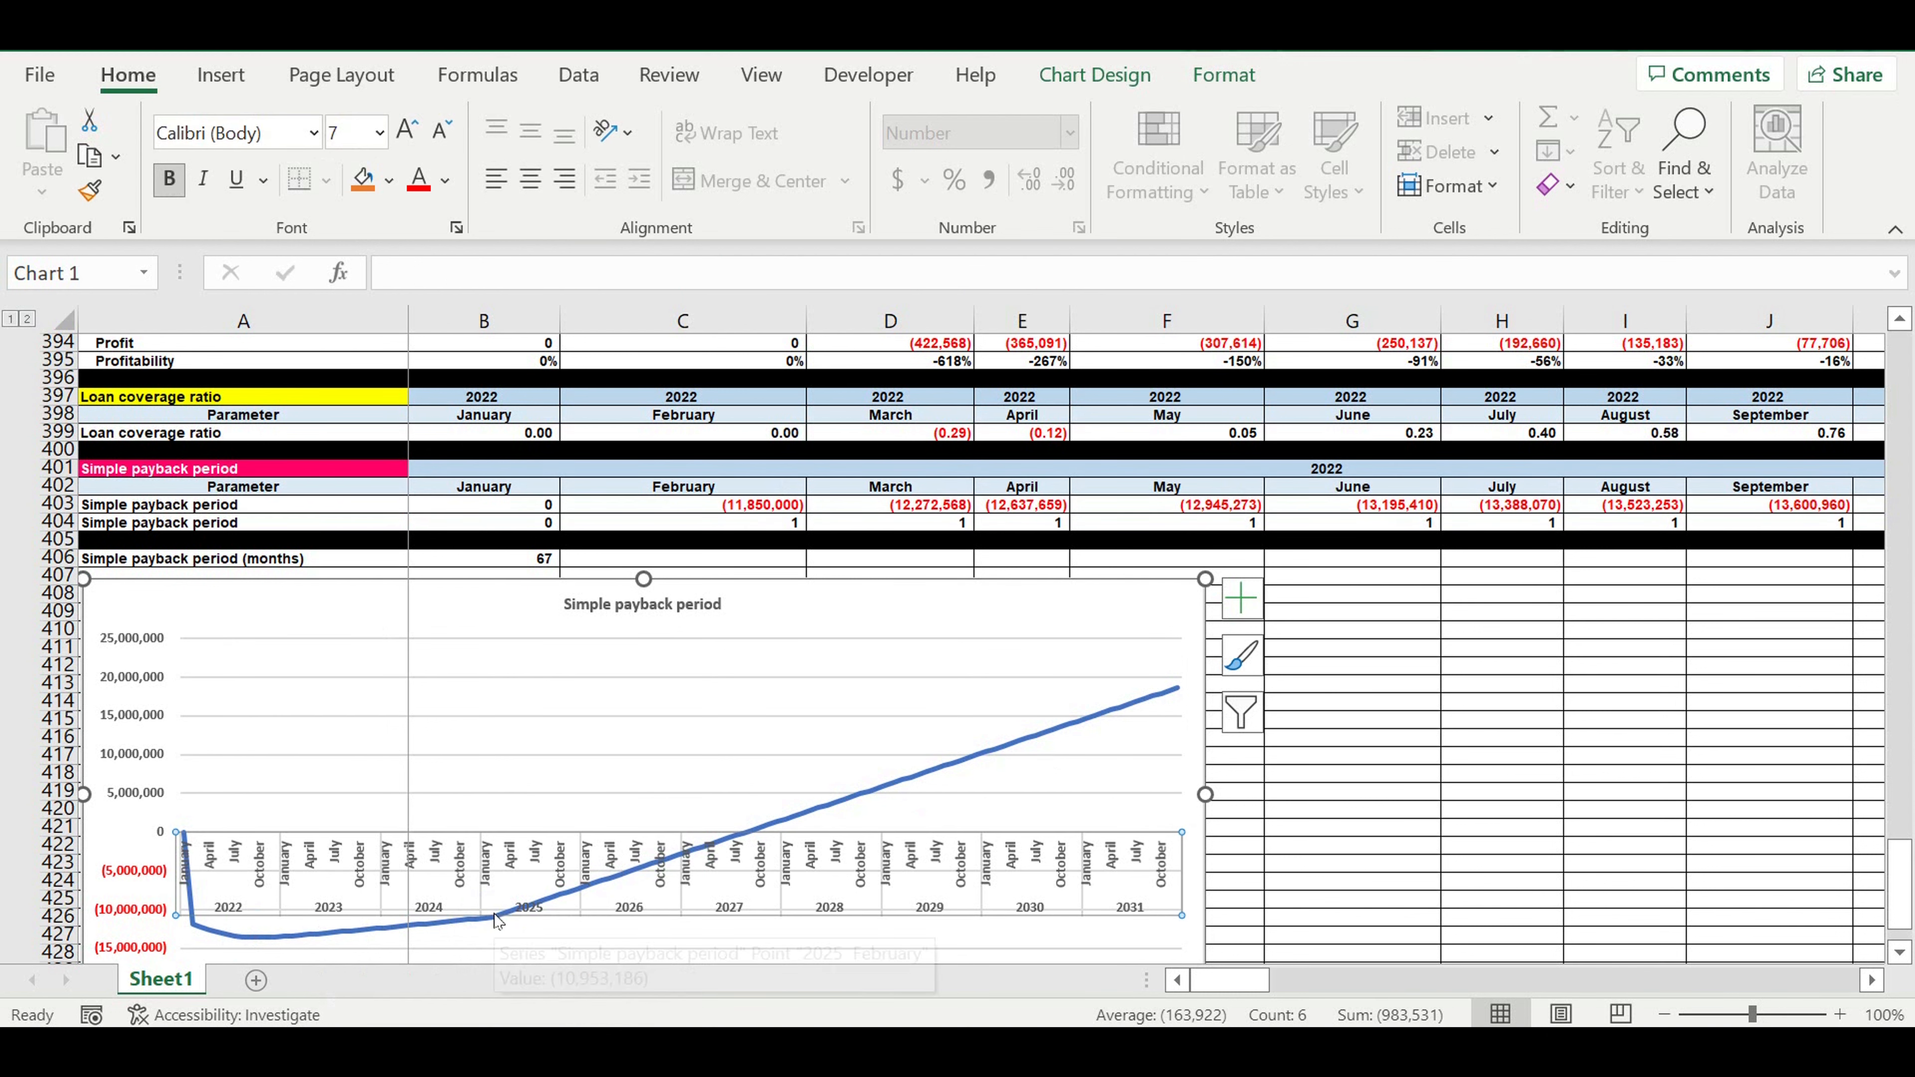
click(490, 920)
click(493, 919)
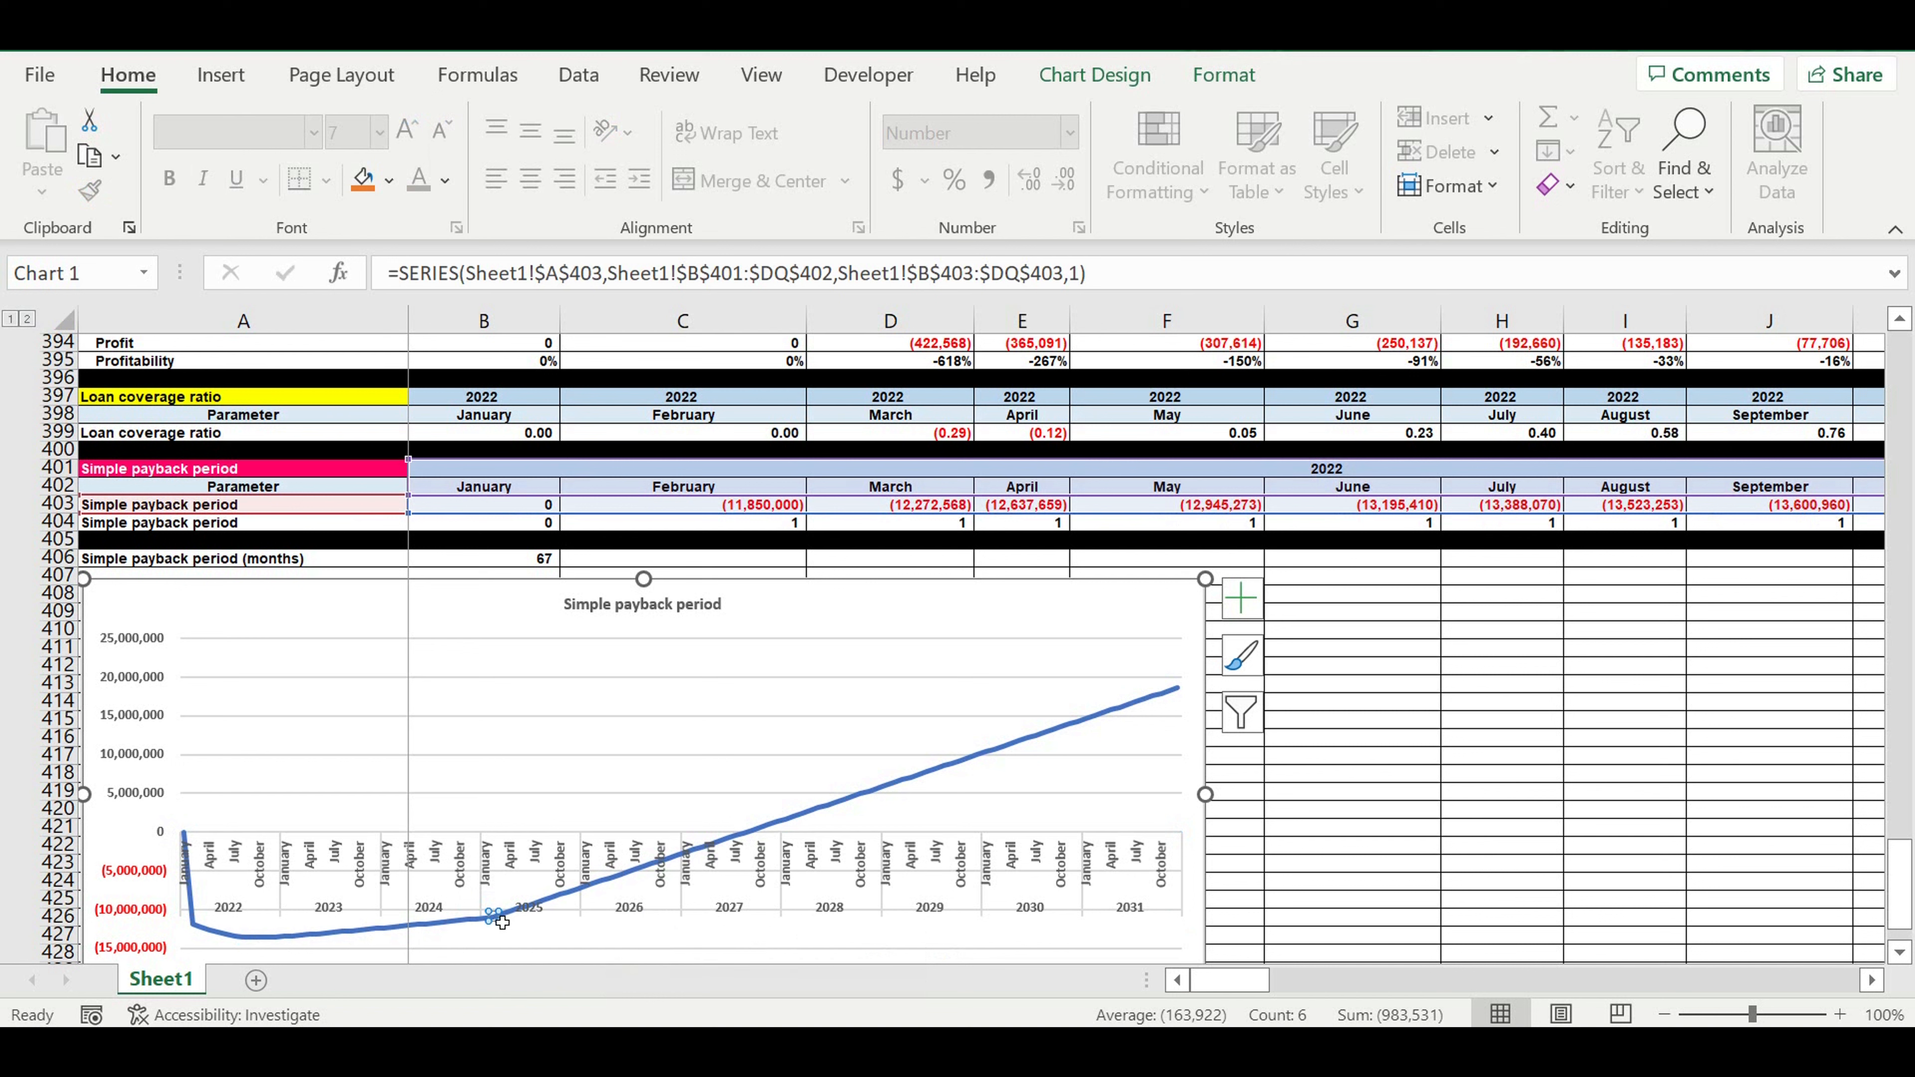
mouse_move(502, 922)
click(518, 937)
click(492, 915)
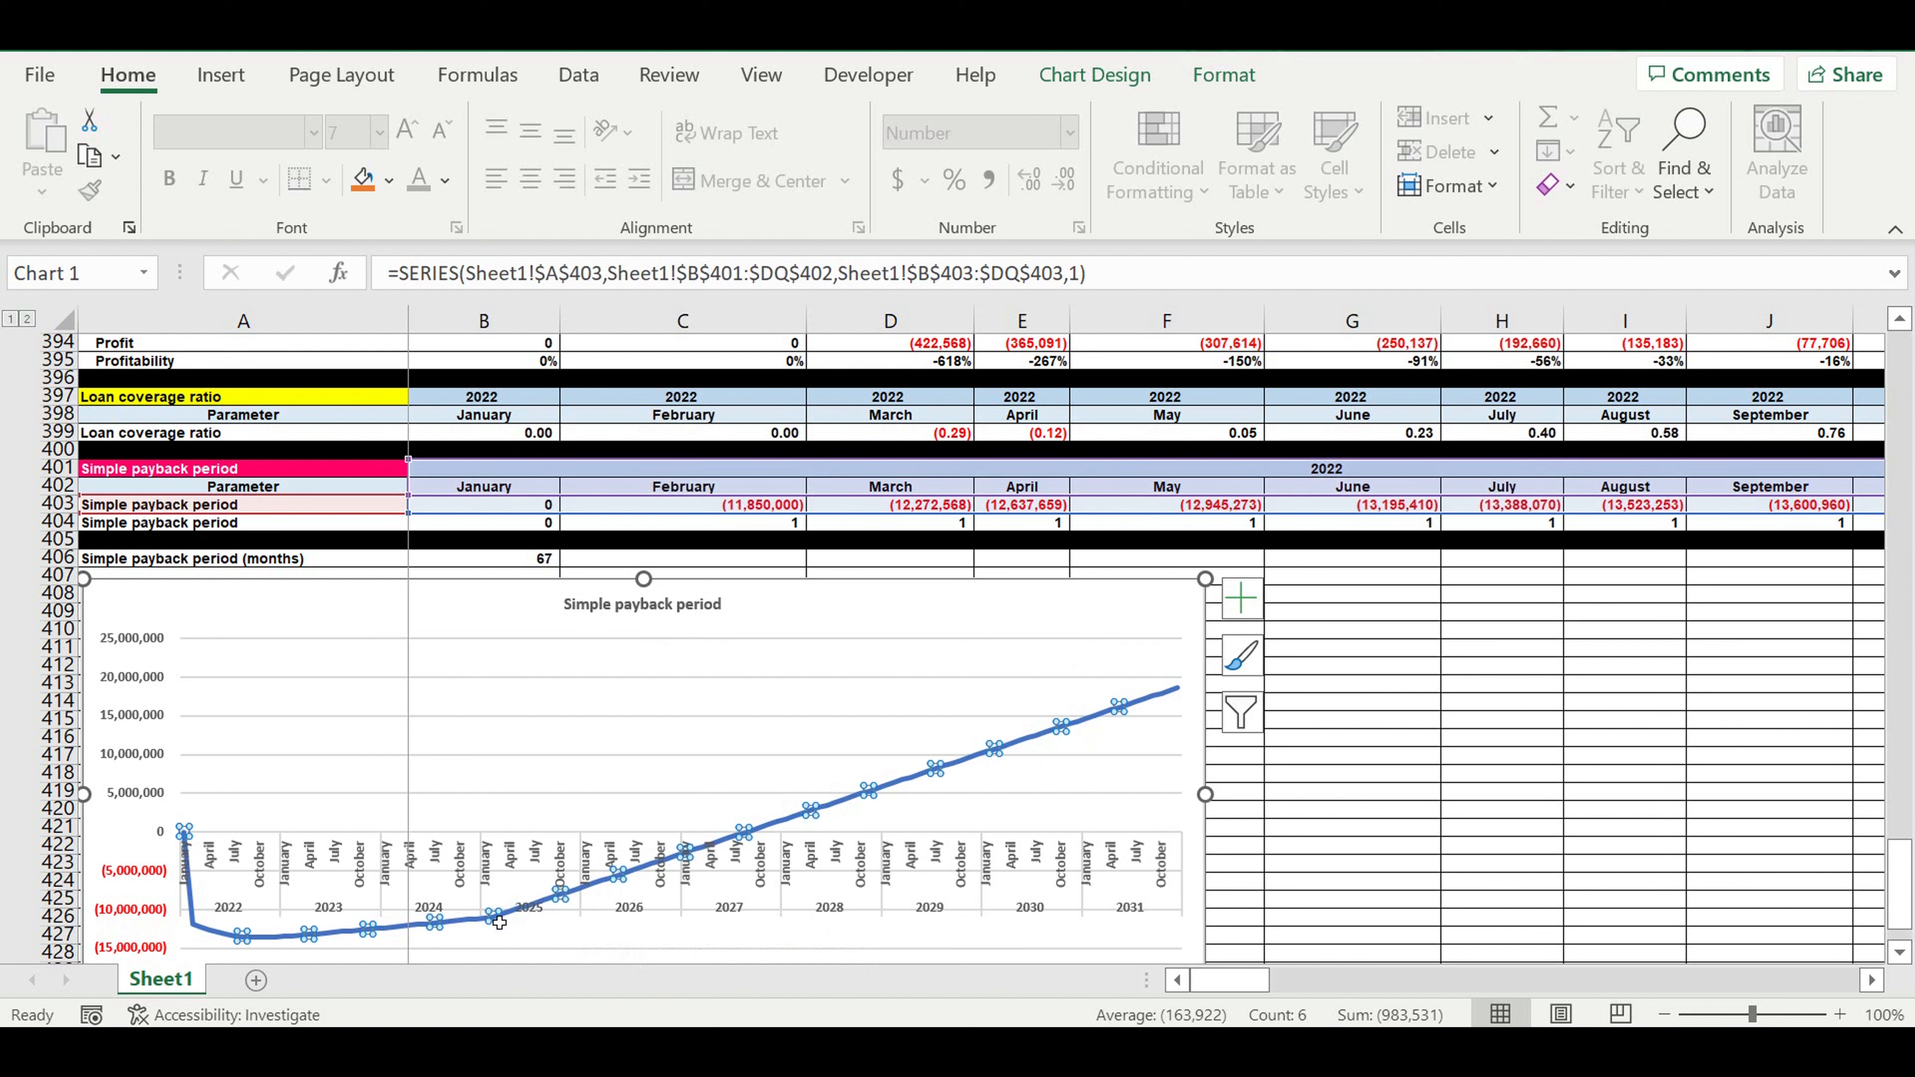
click(498, 920)
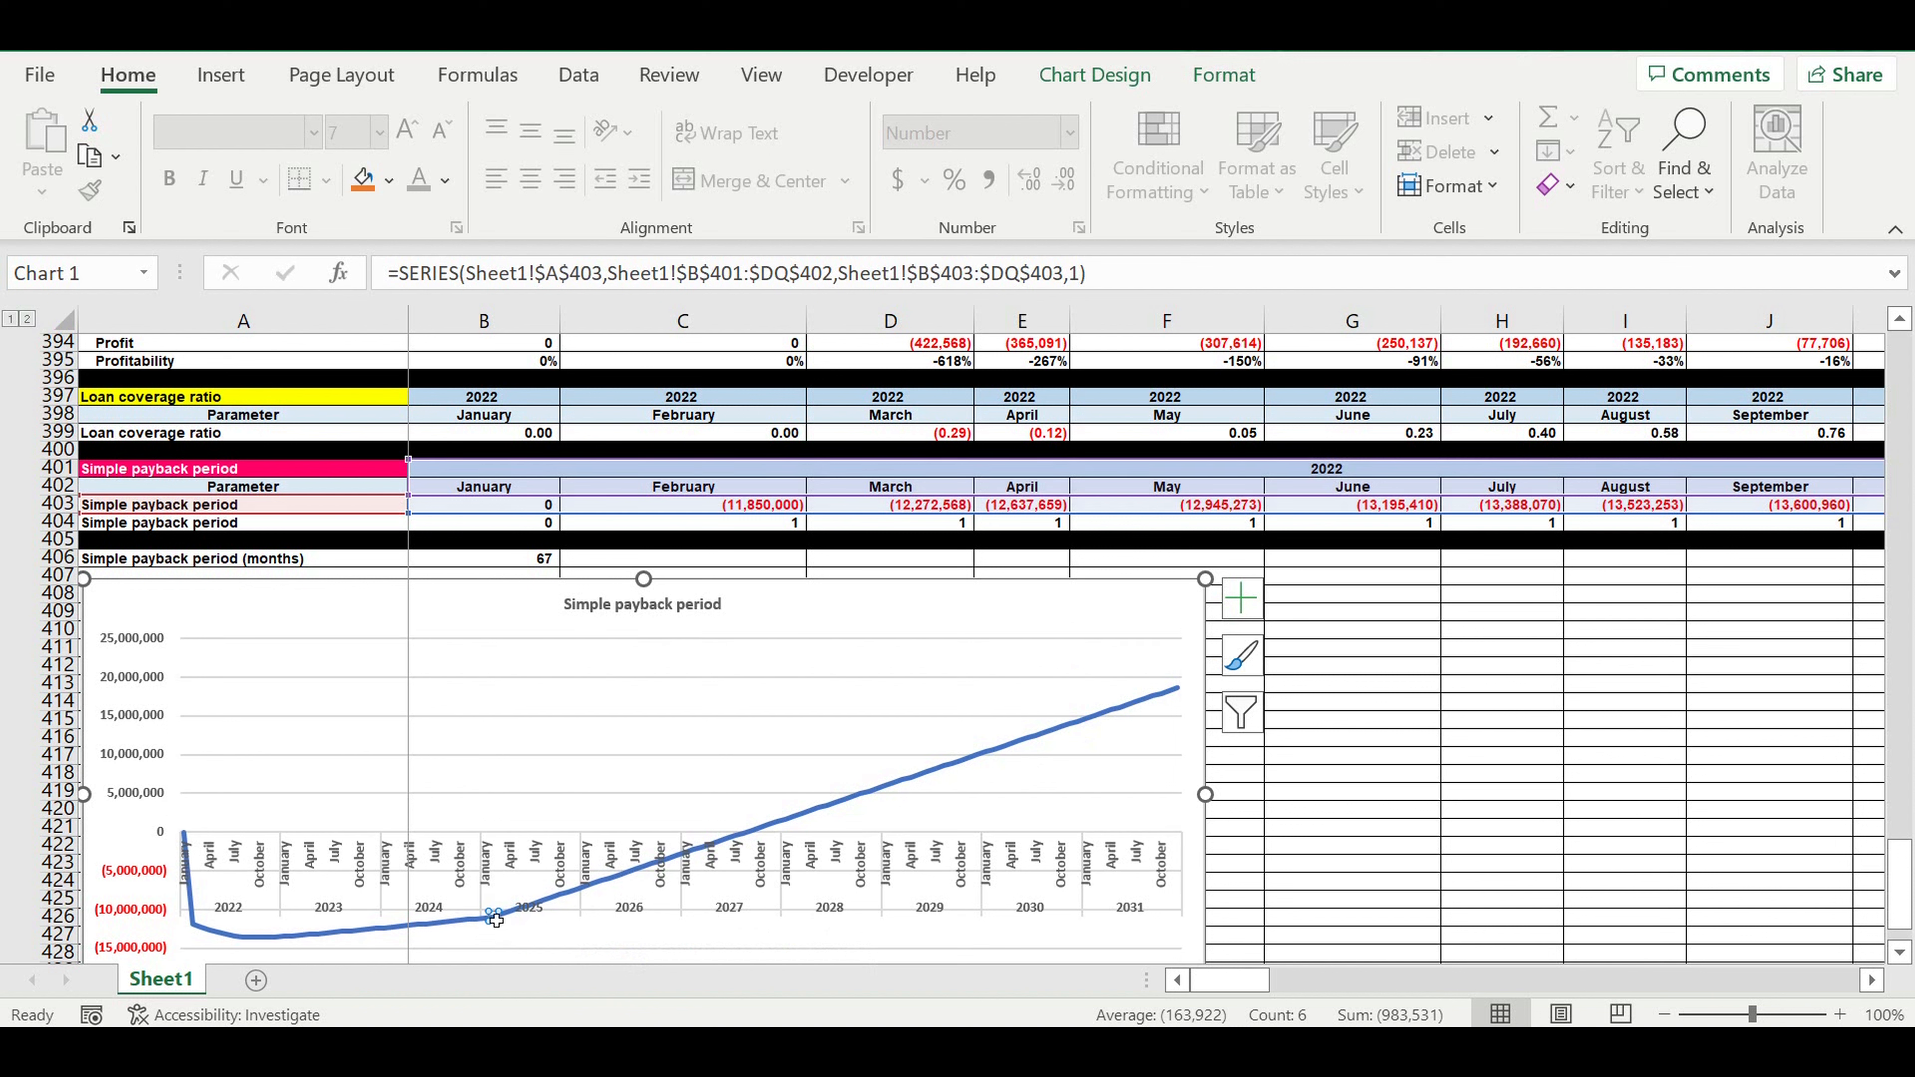
mouse_move(497, 918)
Locate the March 2025 column in the Cash-flow section to examine its results
scroll(1244, 770, up, 3)
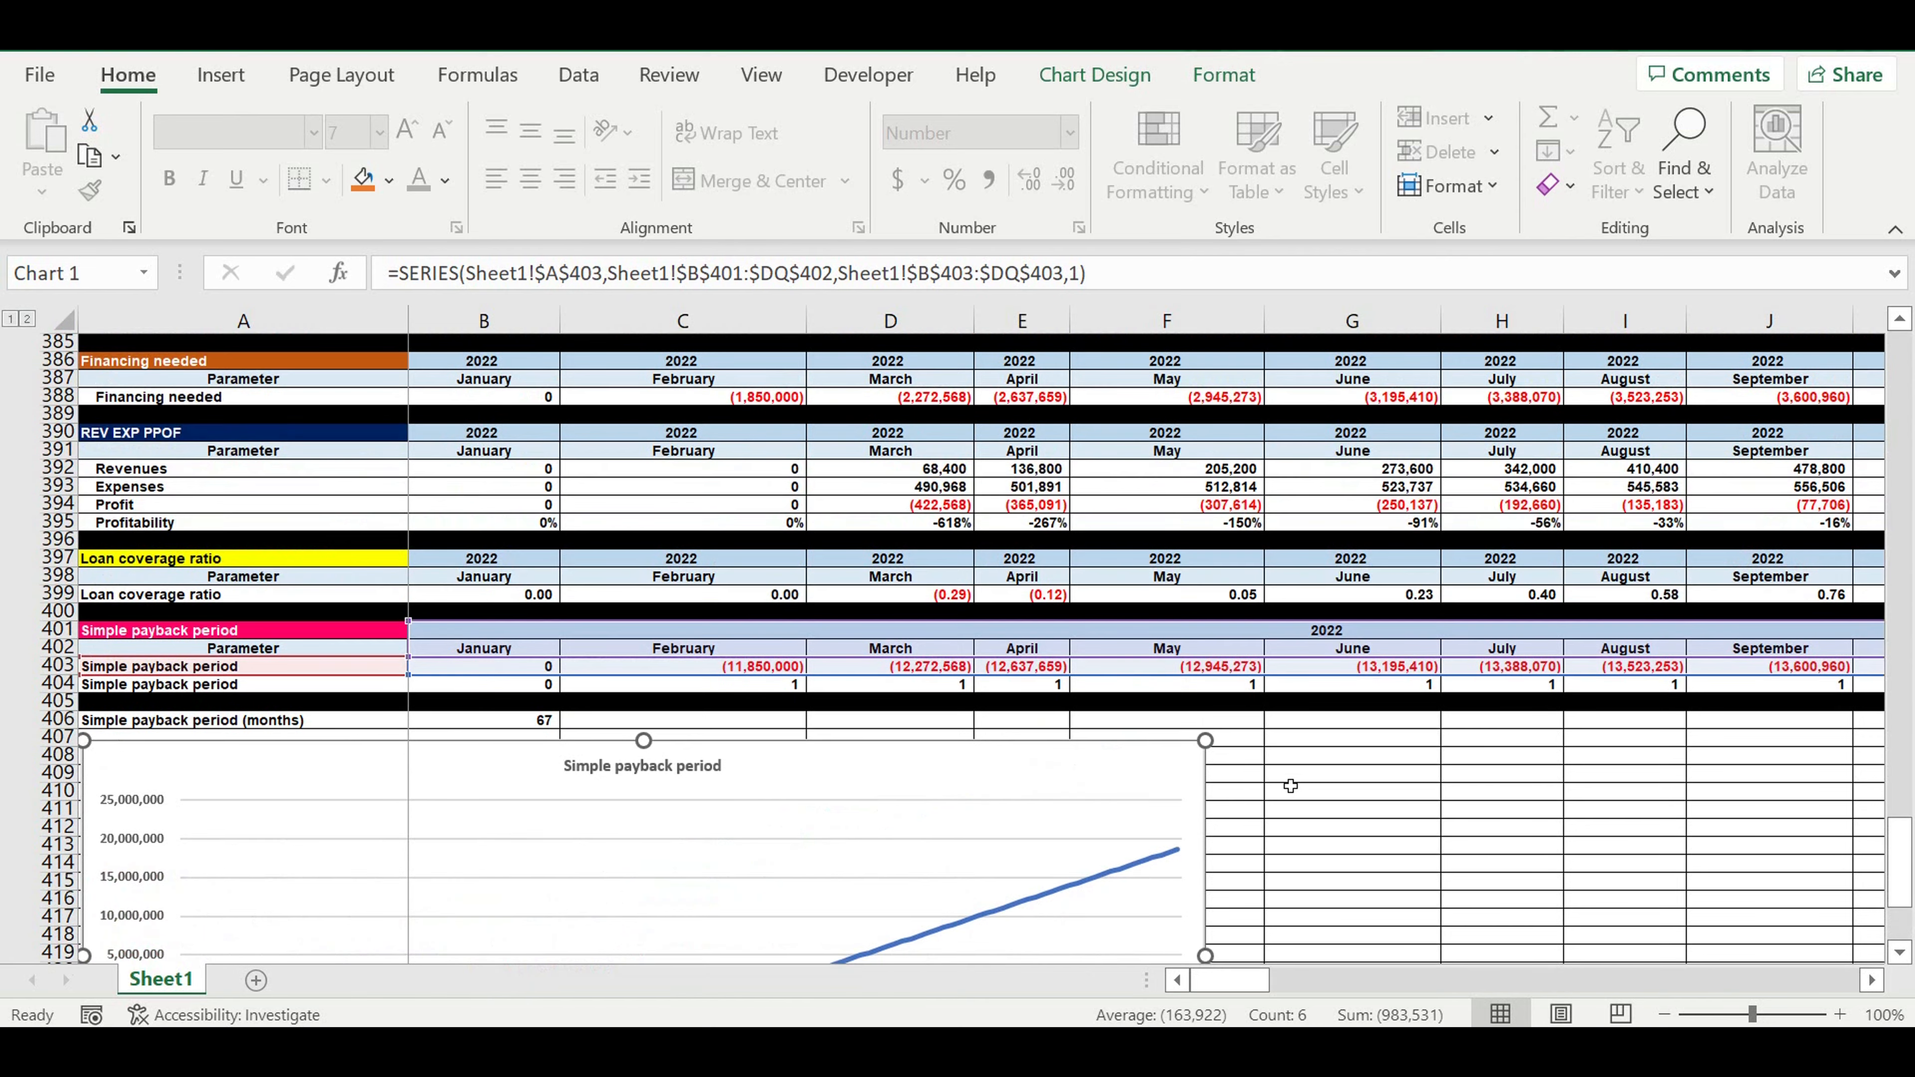
scroll(1244, 770, up, 9)
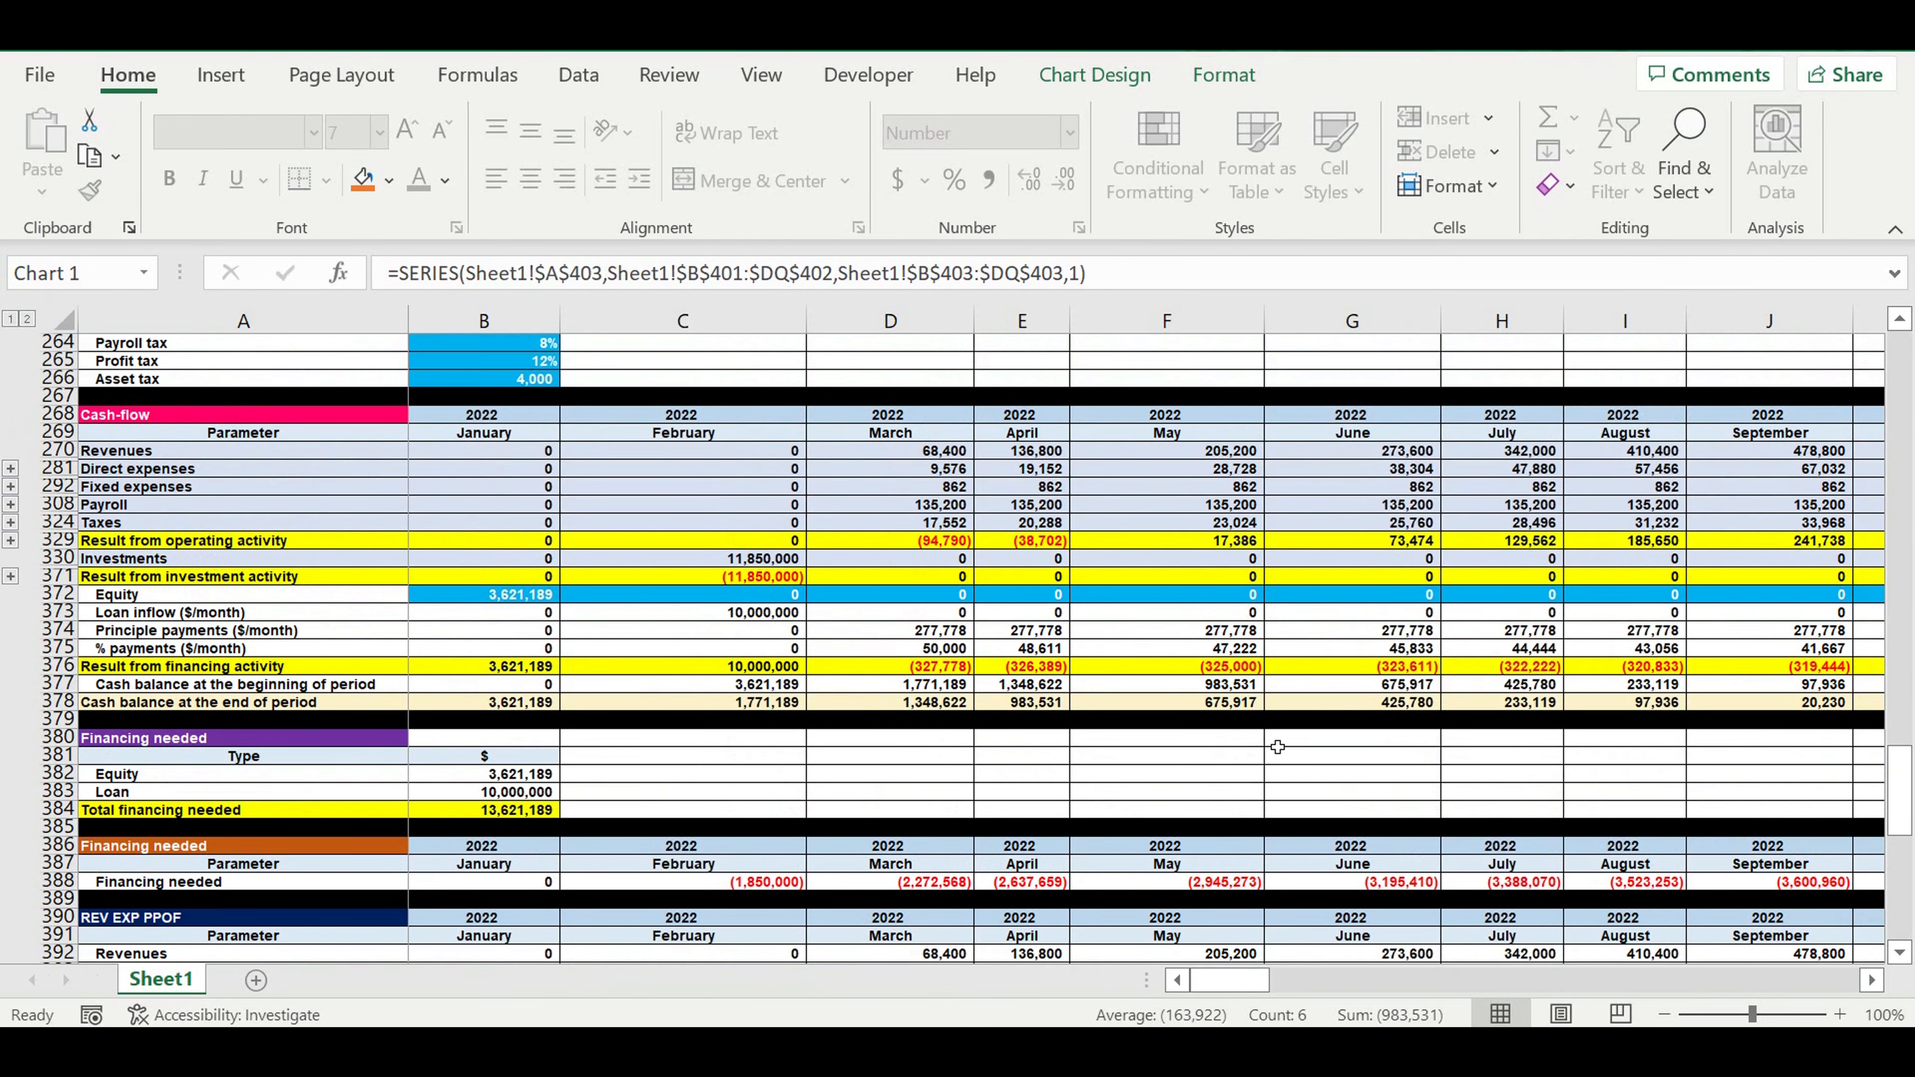
drag(1244, 988, 1413, 990)
click(1576, 426)
click(1575, 415)
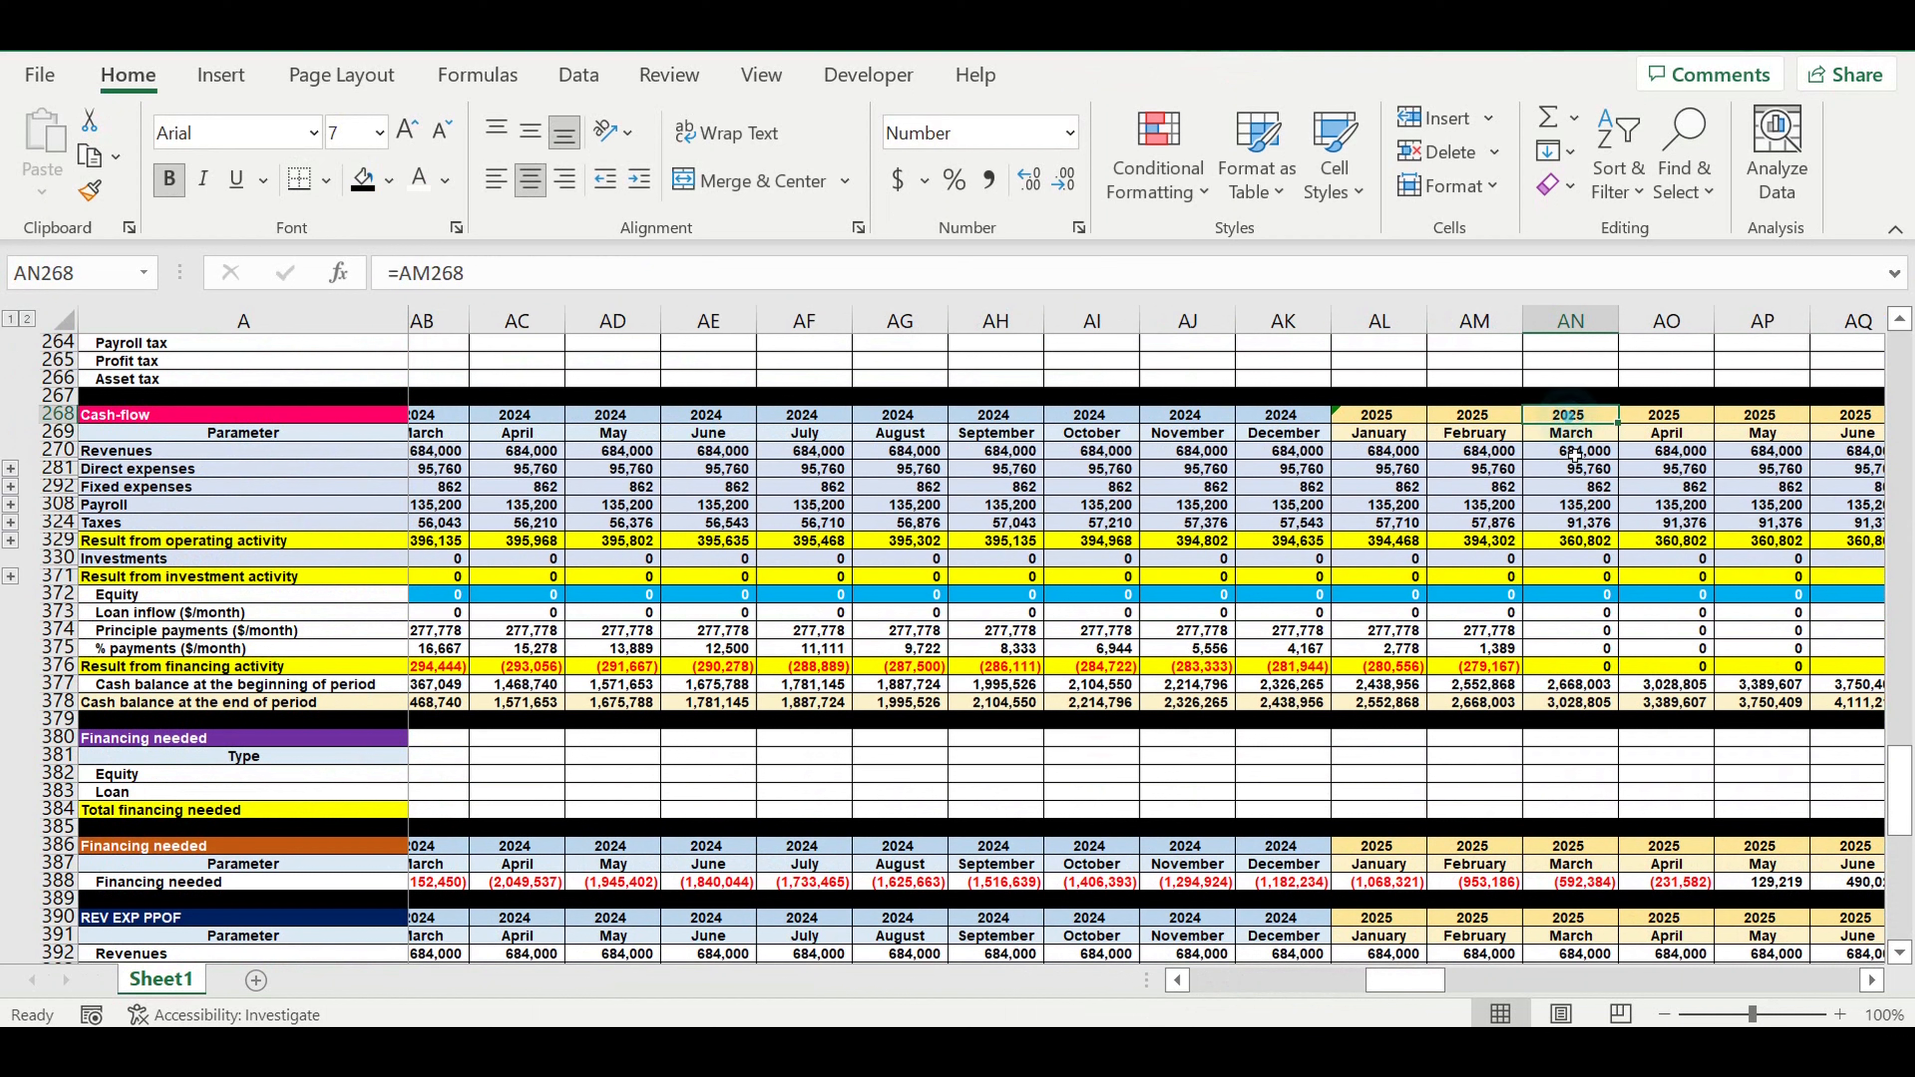
Compare the February and March 2025 principal and interest payments, and relate them to the early 2025 bend in the payback curve
click(1580, 636)
drag(1478, 636, 1477, 653)
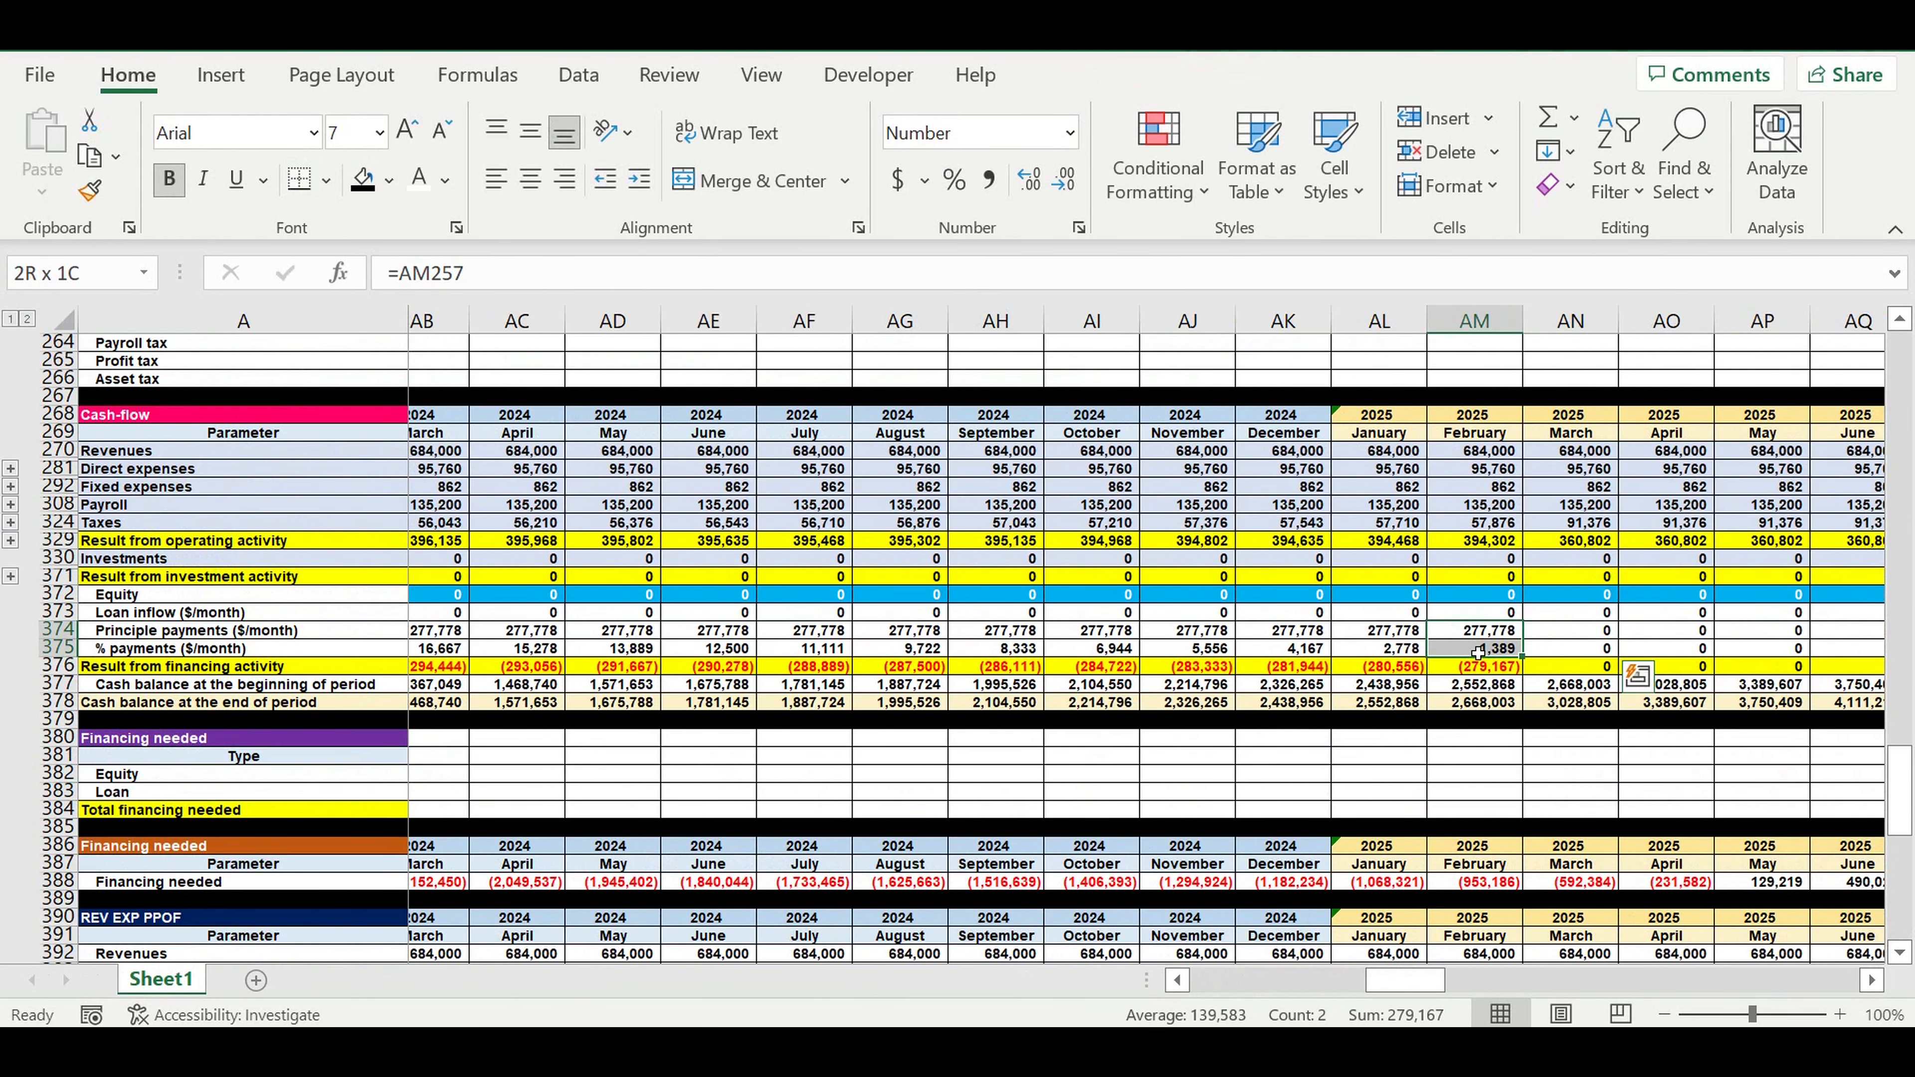
drag(1405, 981, 1229, 980)
scroll(1108, 835, down, 3)
scroll(1108, 834, down, 7)
scroll(1107, 835, down, 1)
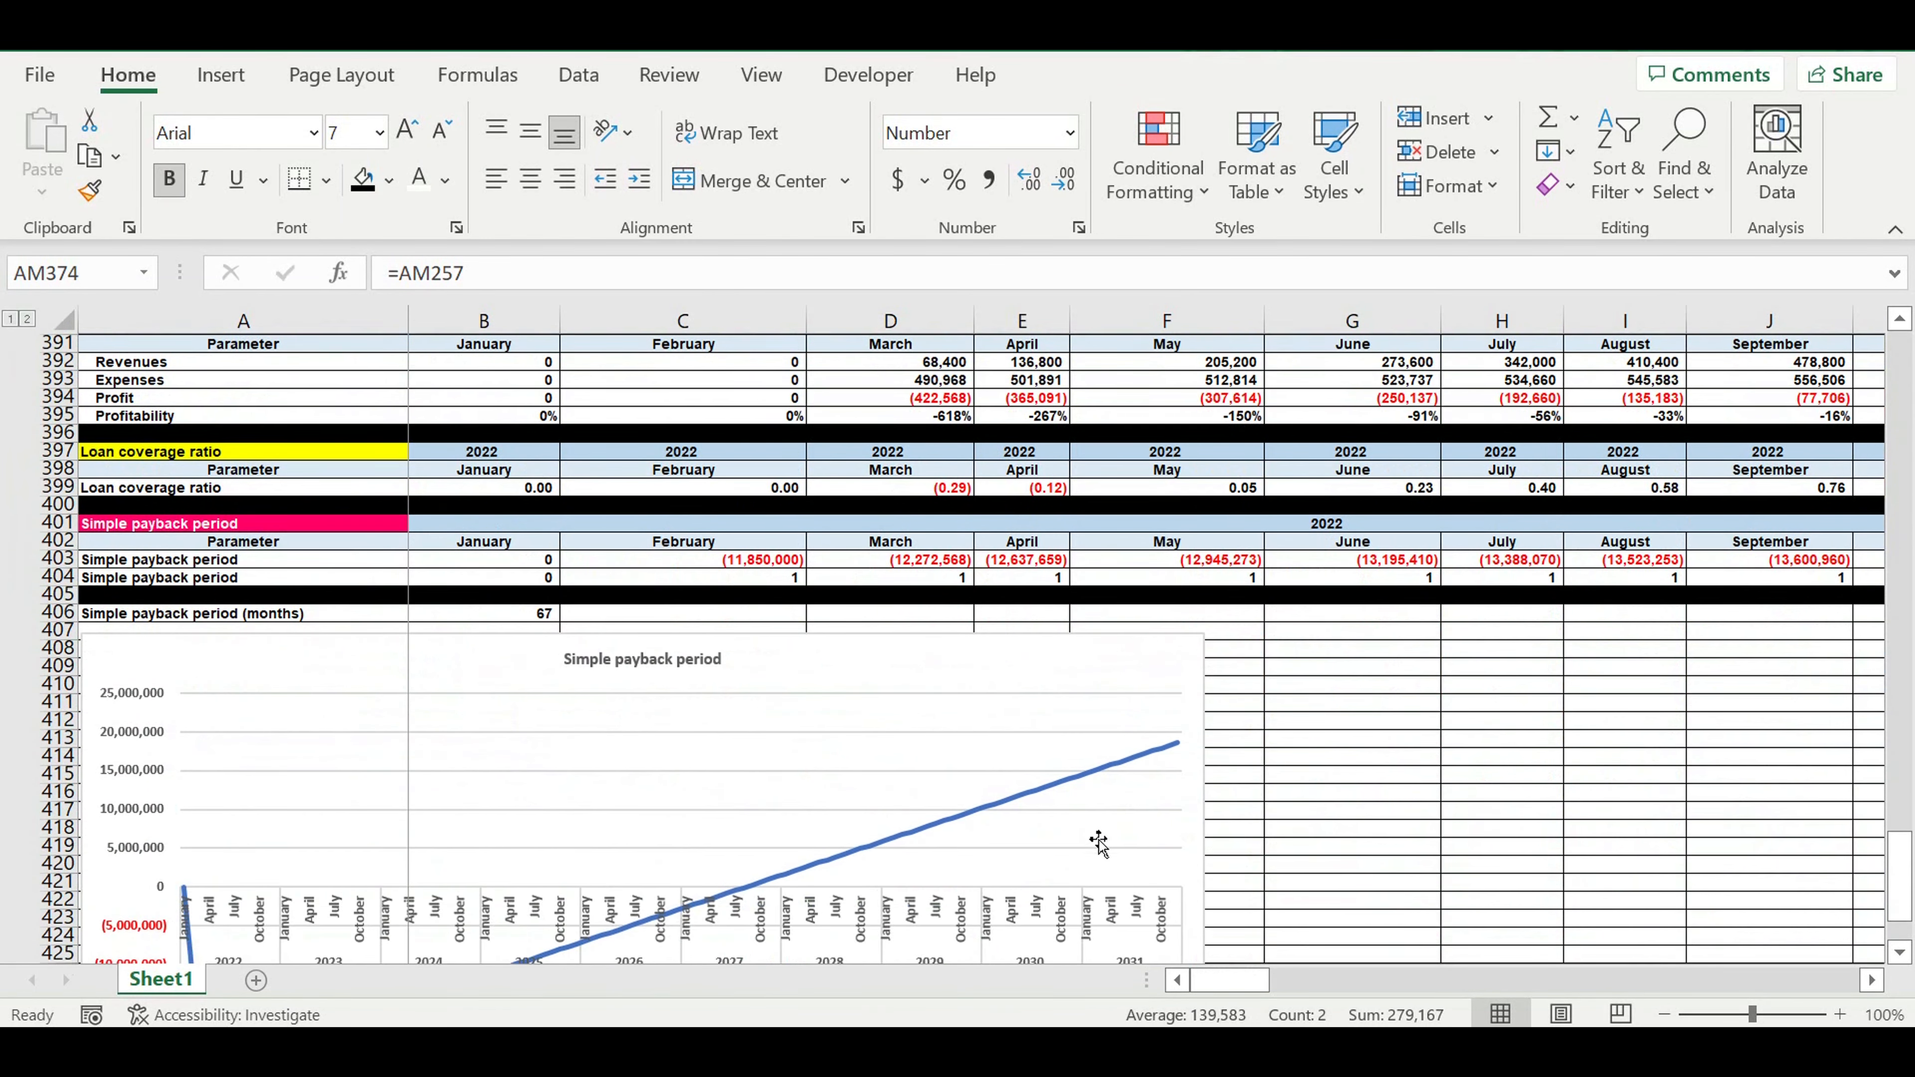
scroll(905, 815, down, 2)
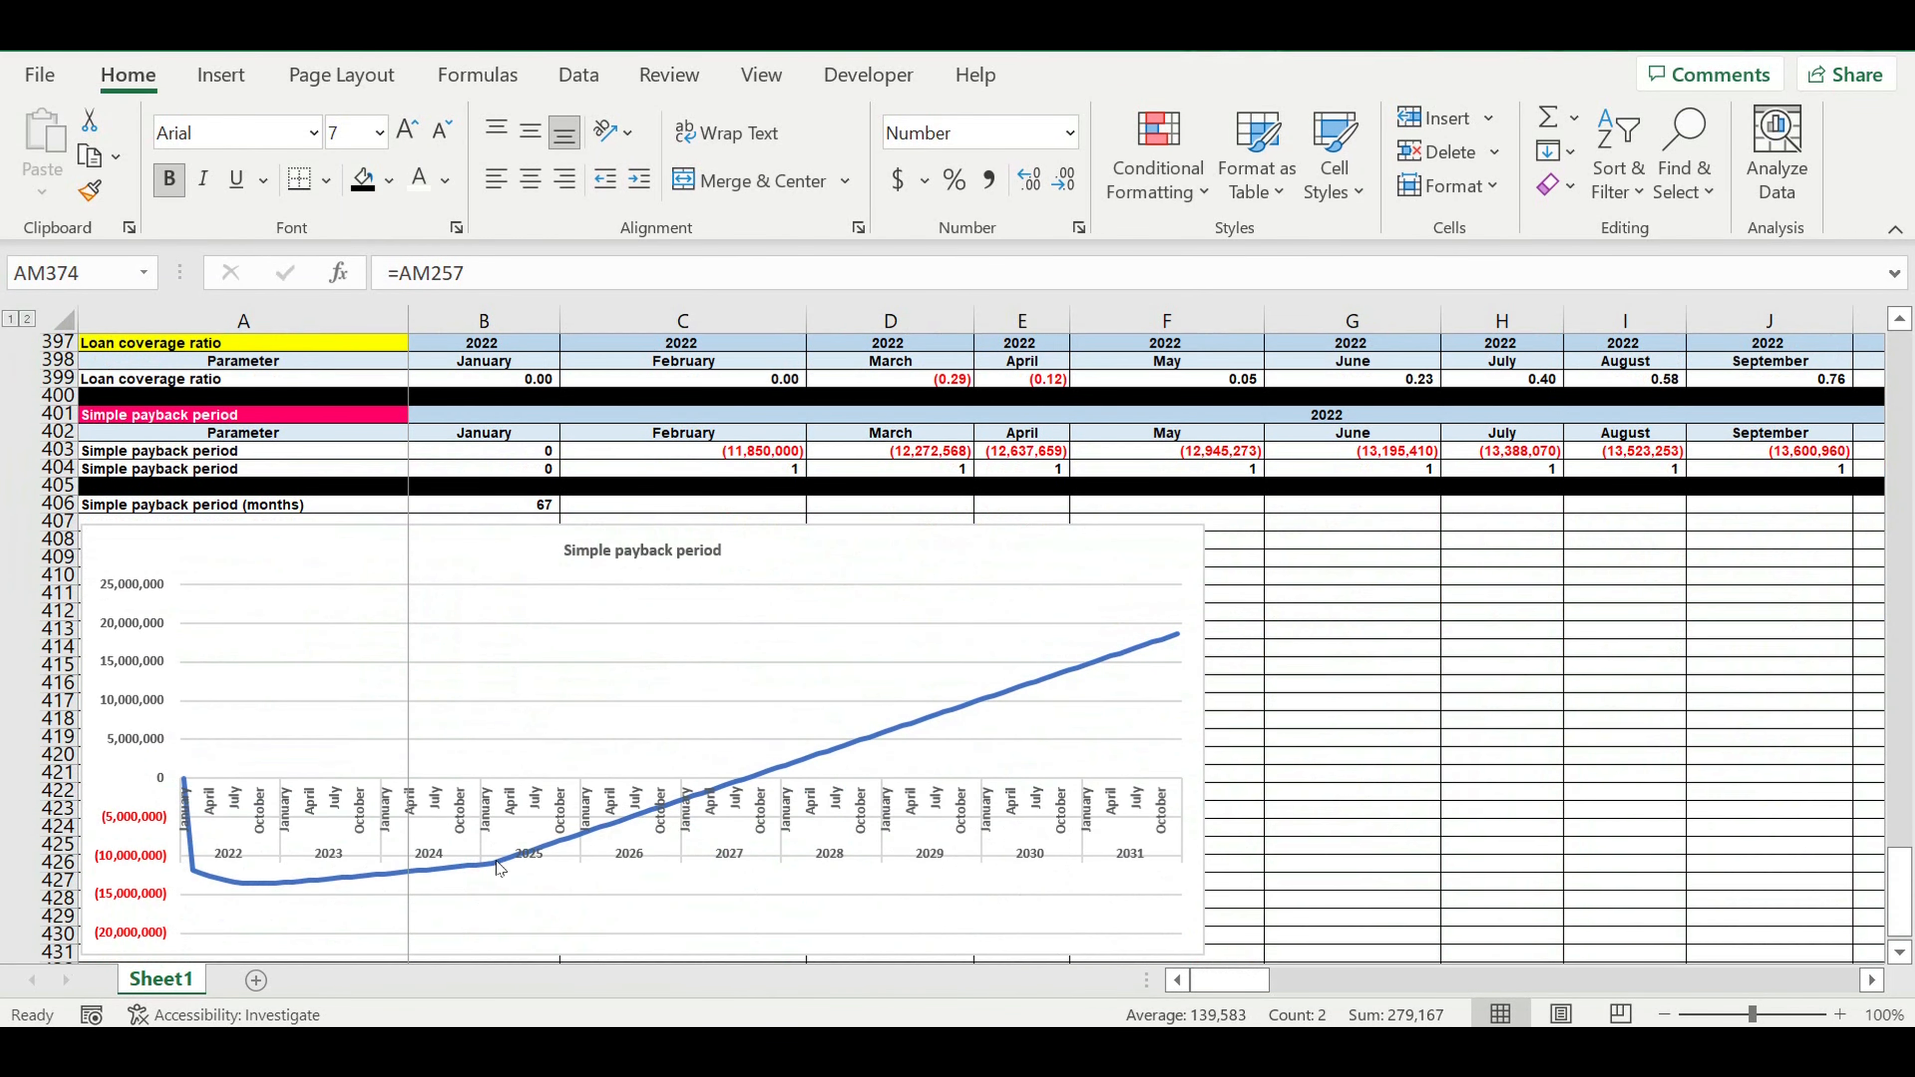
click(499, 863)
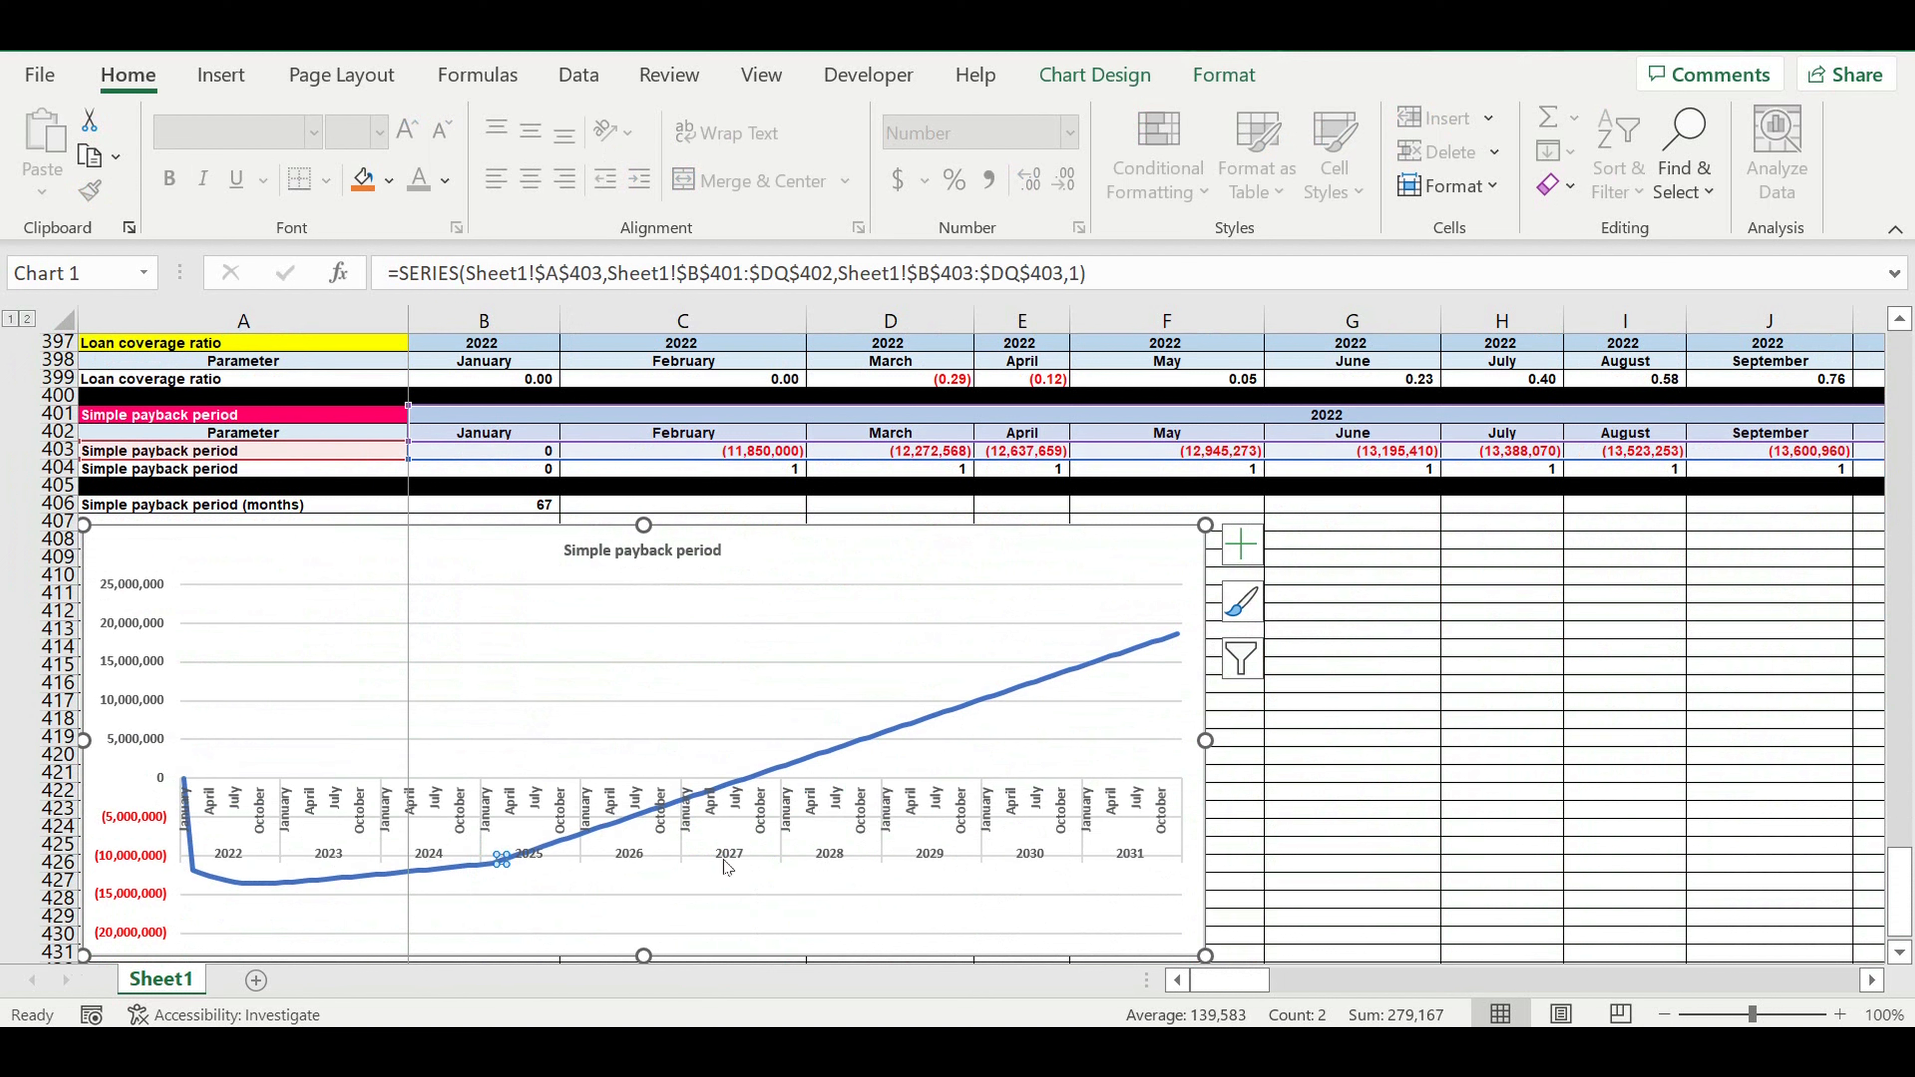
Examine the September 2027 data point where the payback curve crosses the zero line
click(761, 777)
click(753, 778)
mouse_move(756, 787)
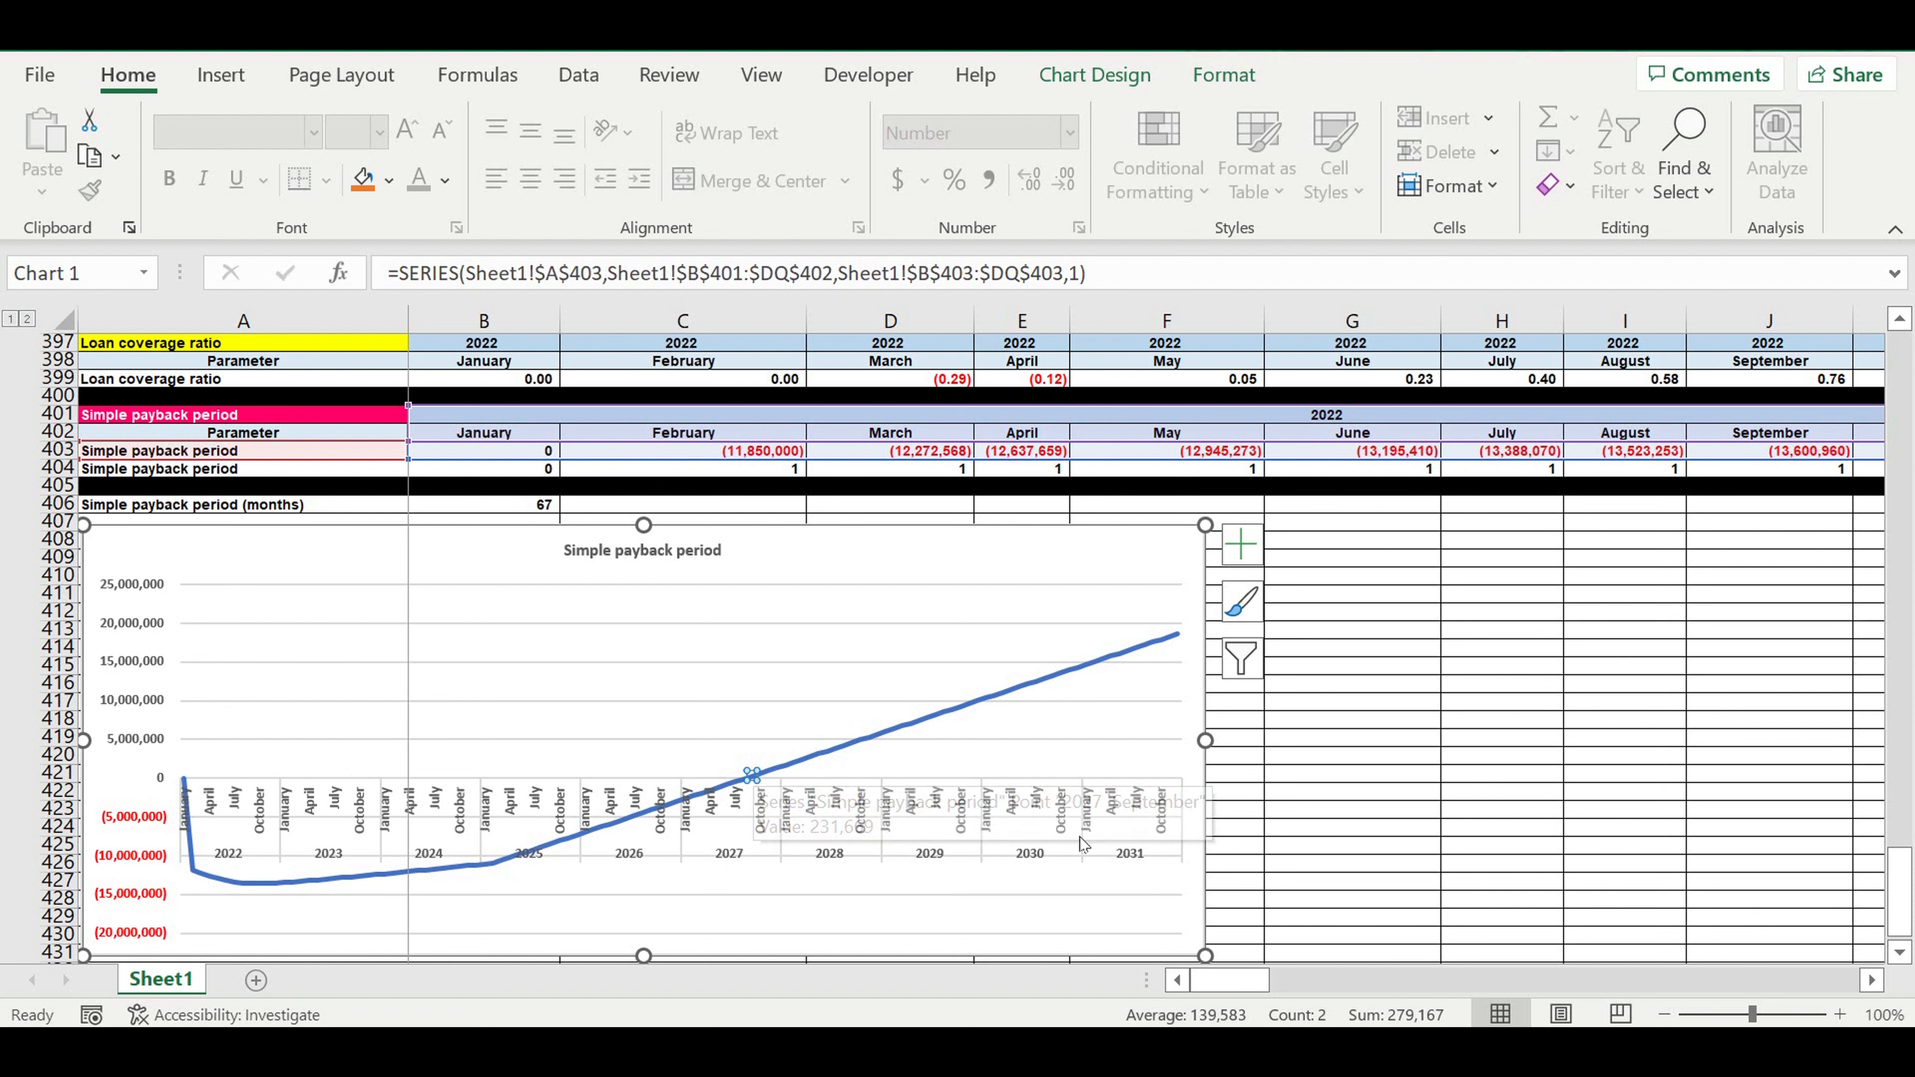
Locate the September 2027 cell in the Simple payback period row to check where the cumulative result turns positive
scroll(1075, 832, up, 5)
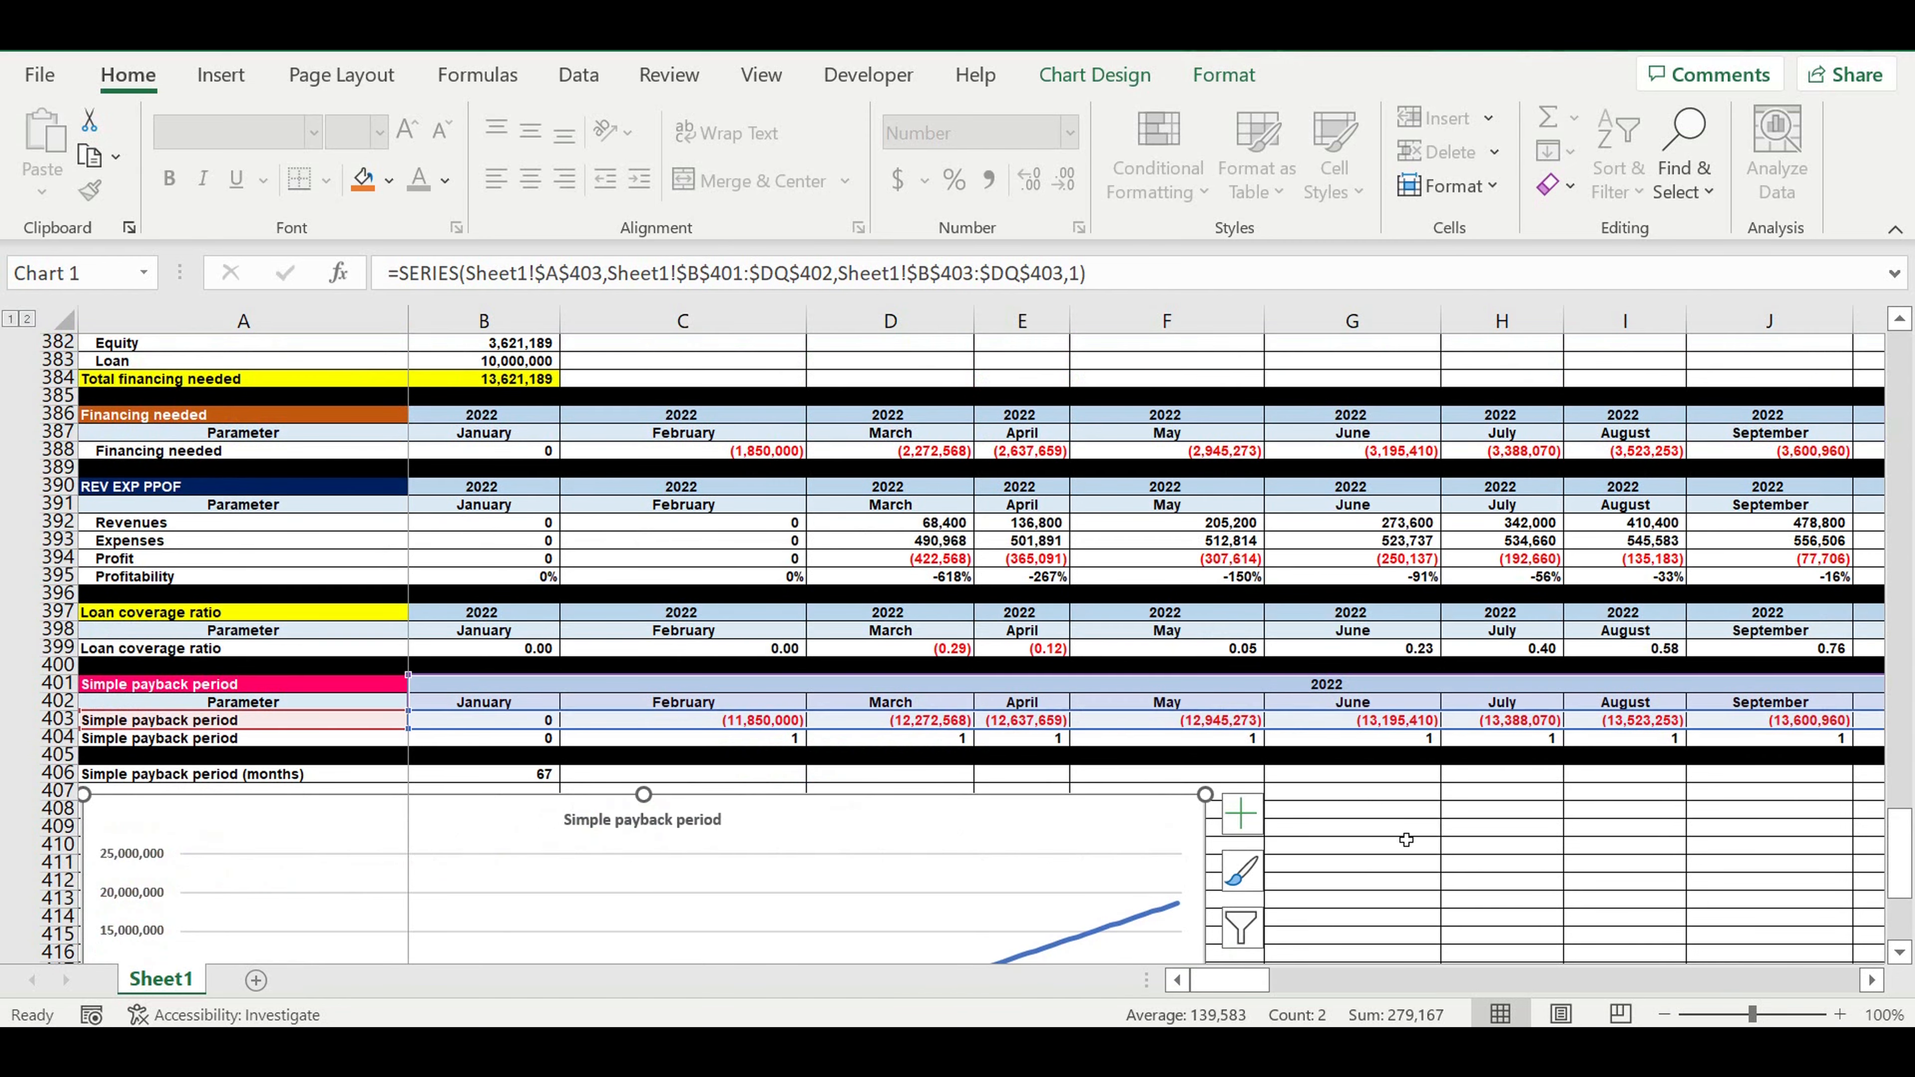
click(1352, 827)
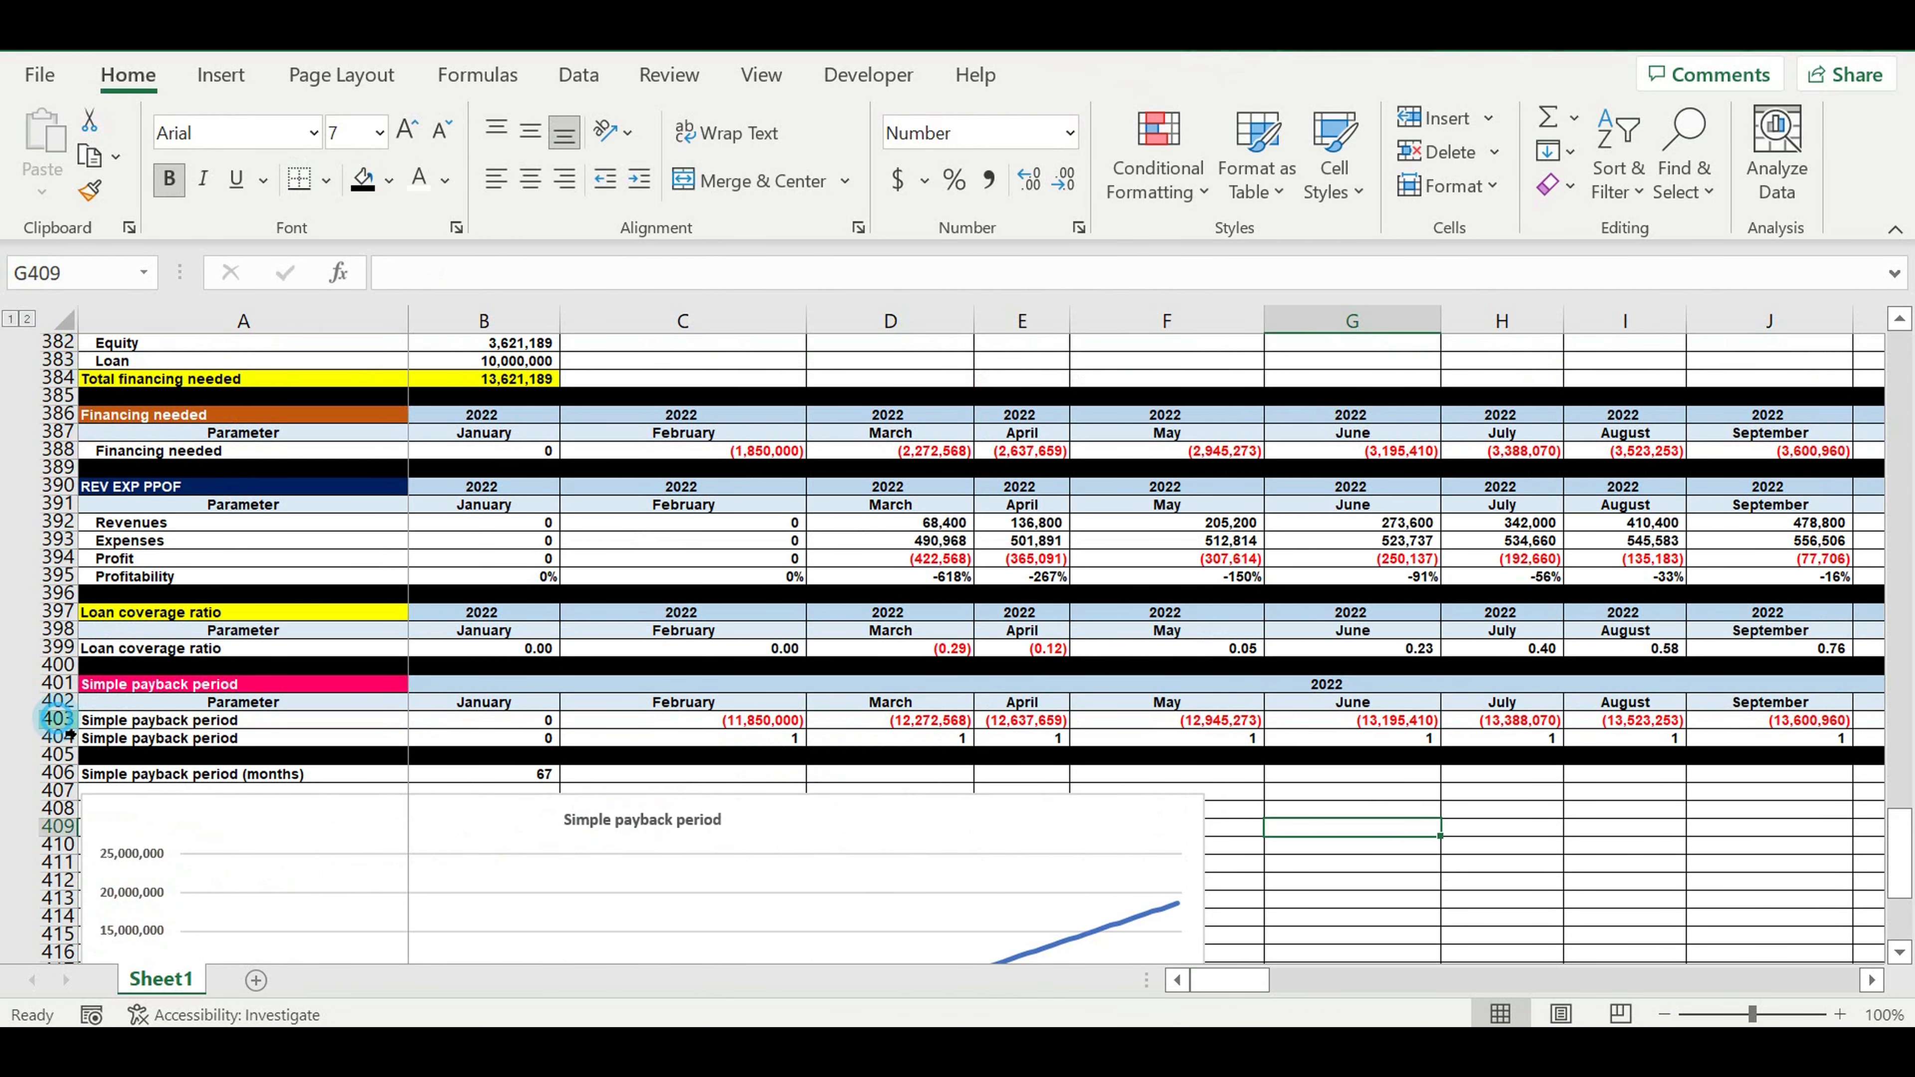
click(57, 720)
drag(1248, 990, 1621, 981)
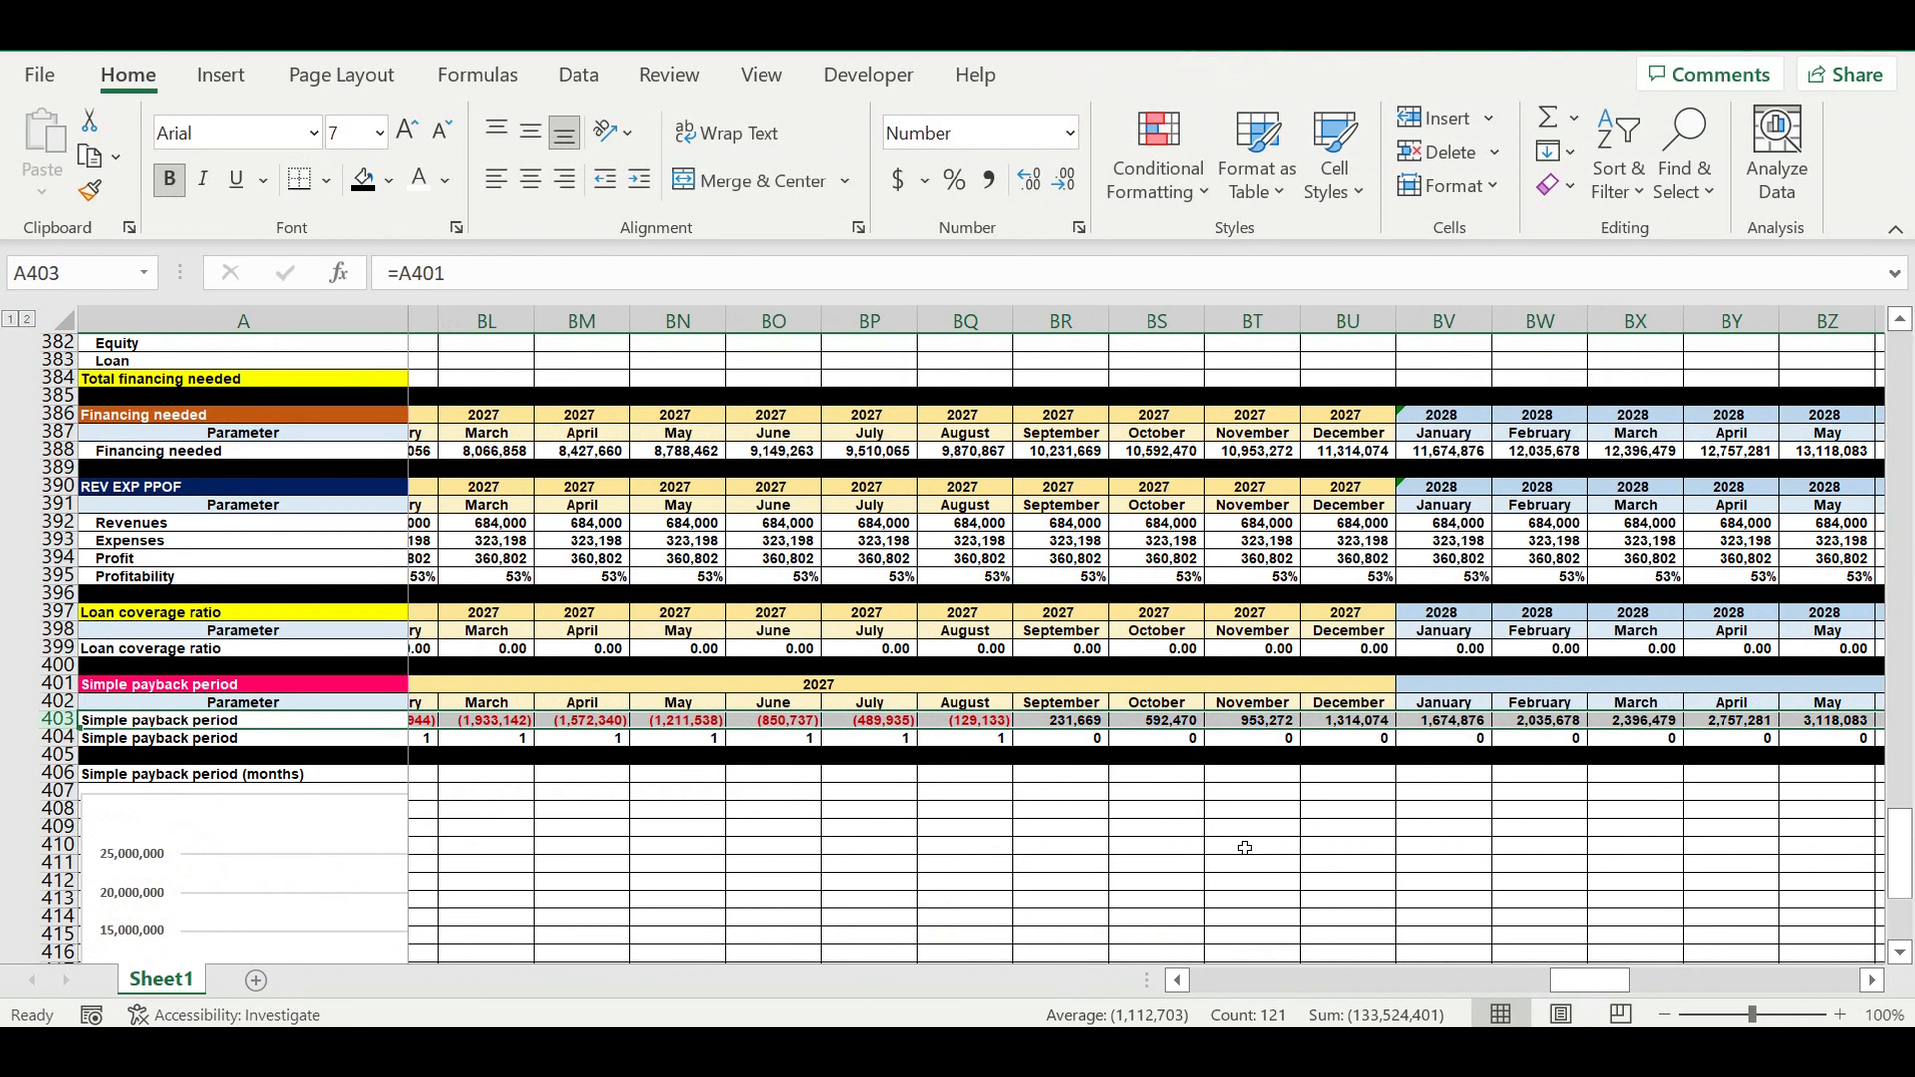
click(1237, 842)
click(1079, 721)
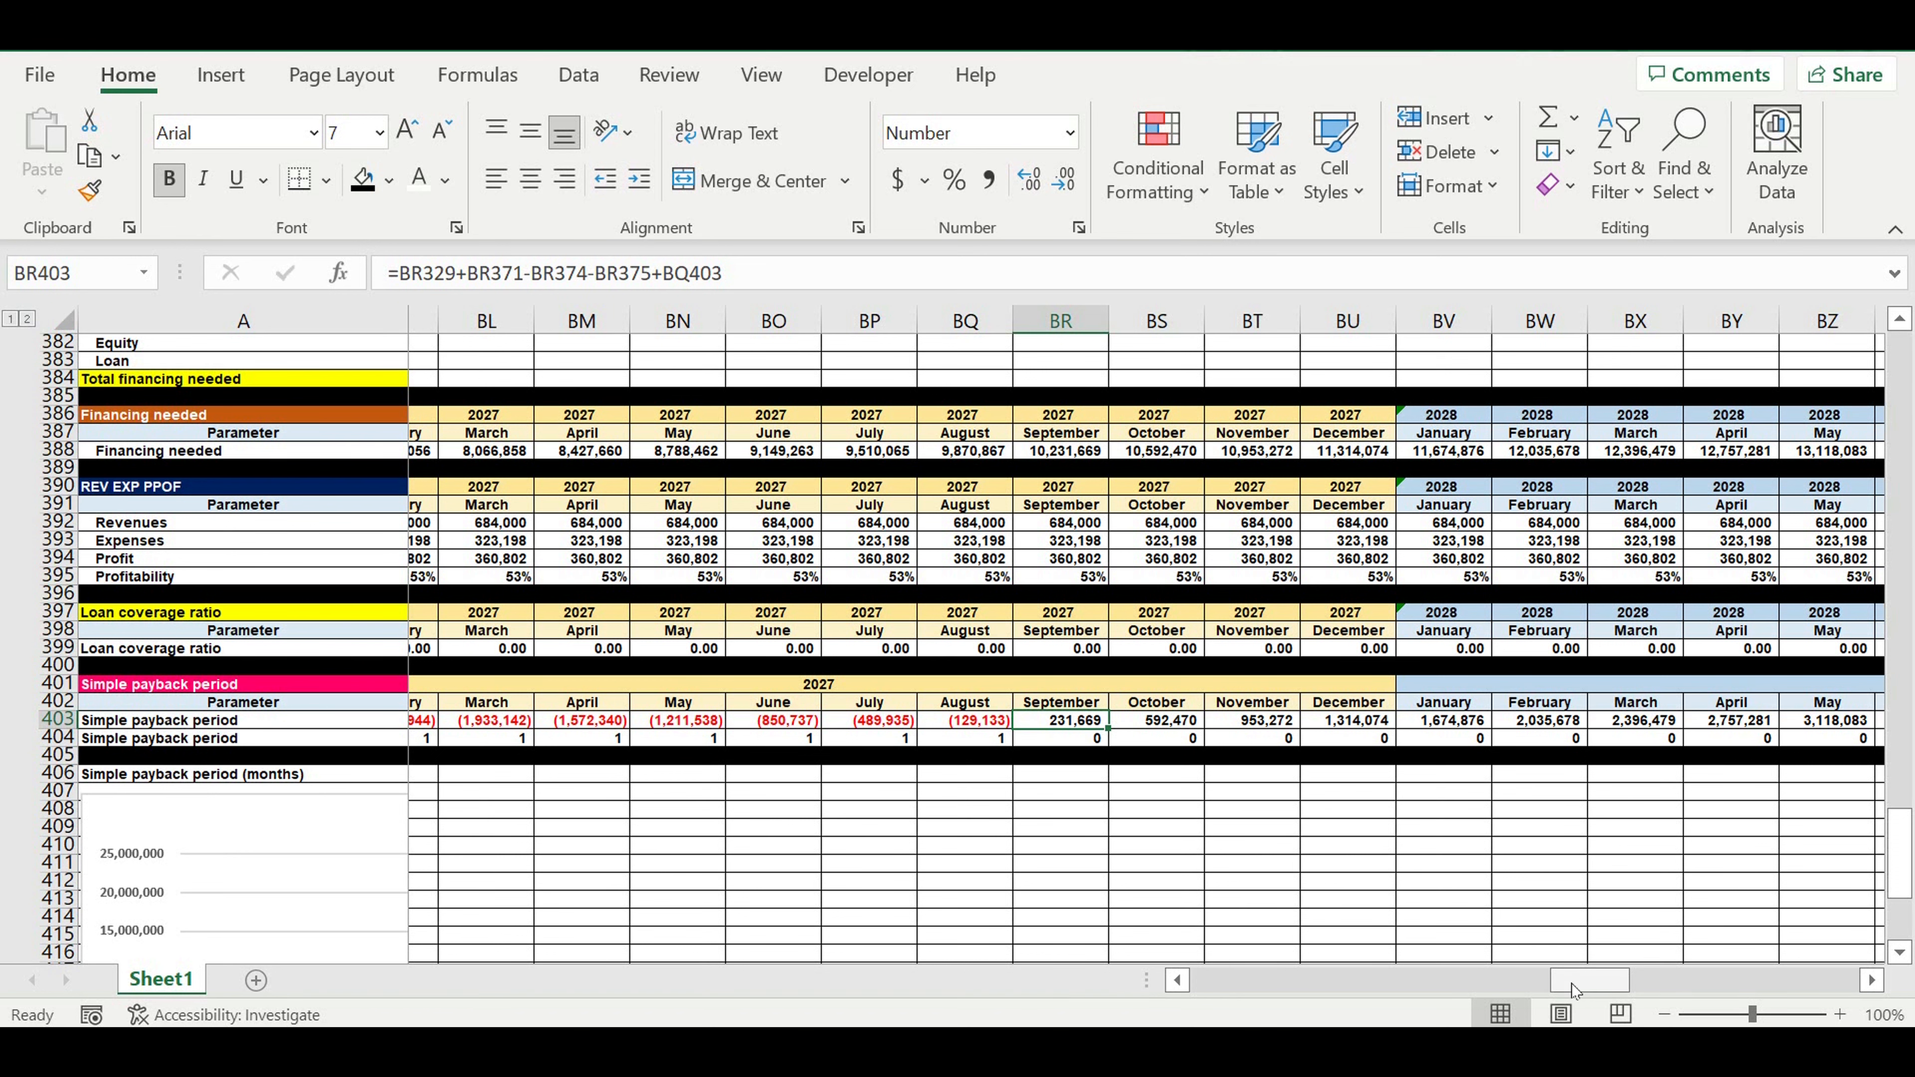
Match the September 2027 cell to the zero crossing on the payback chart, and deselect the chart
drag(1575, 981, 1131, 980)
scroll(1070, 852, down, 5)
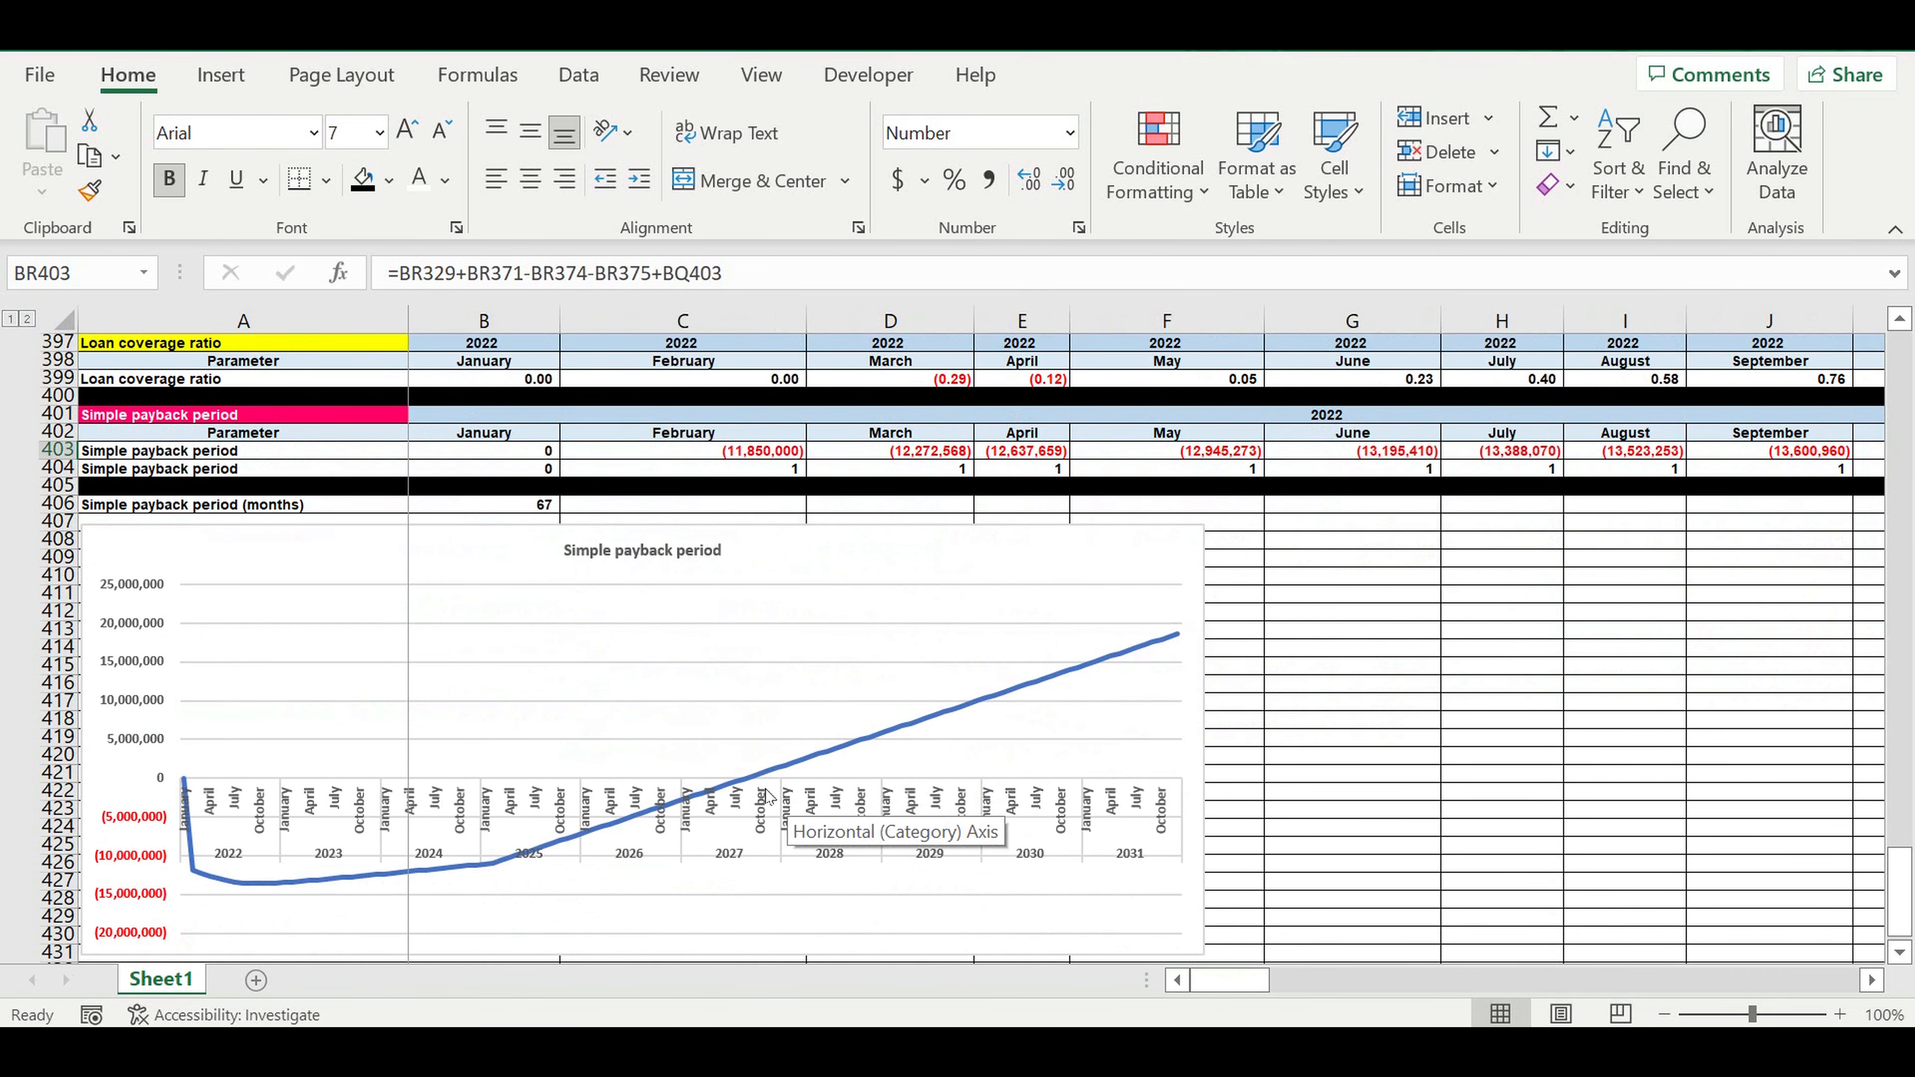
click(742, 784)
click(756, 784)
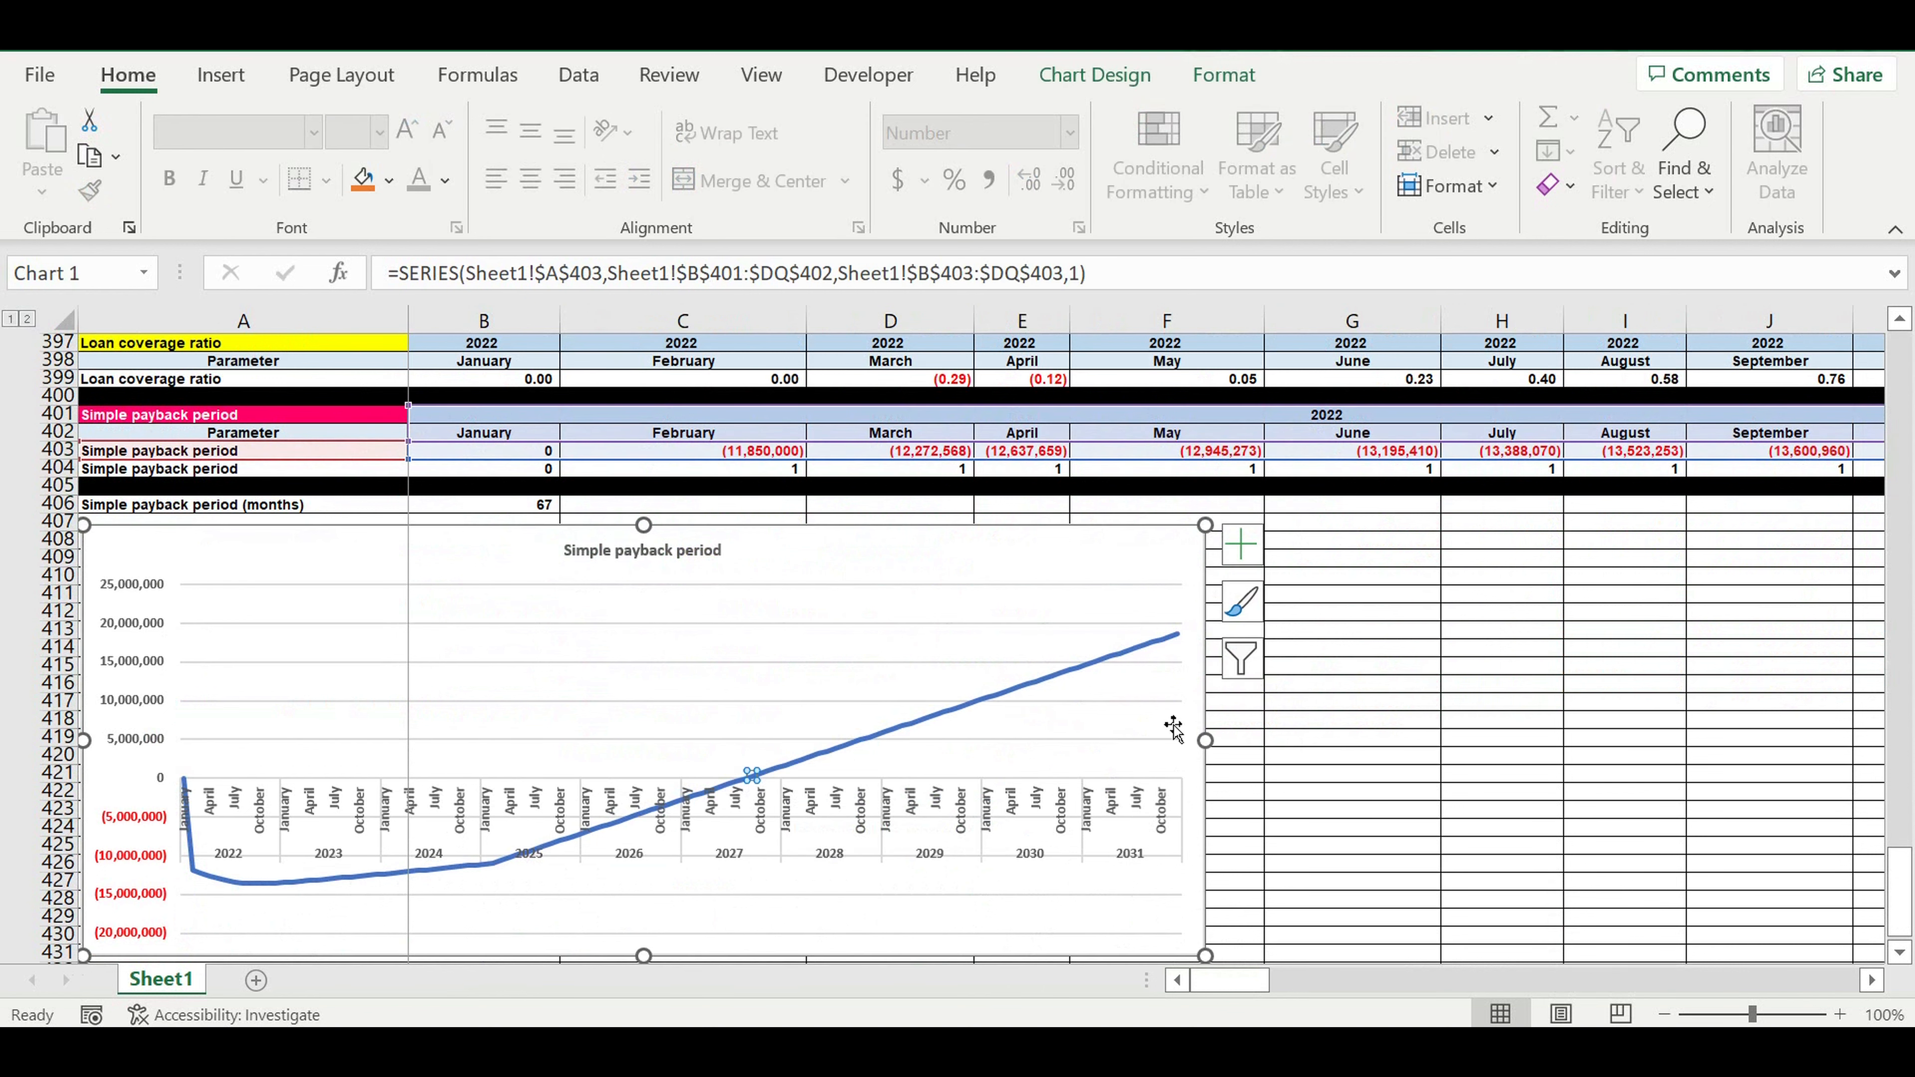
click(1346, 706)
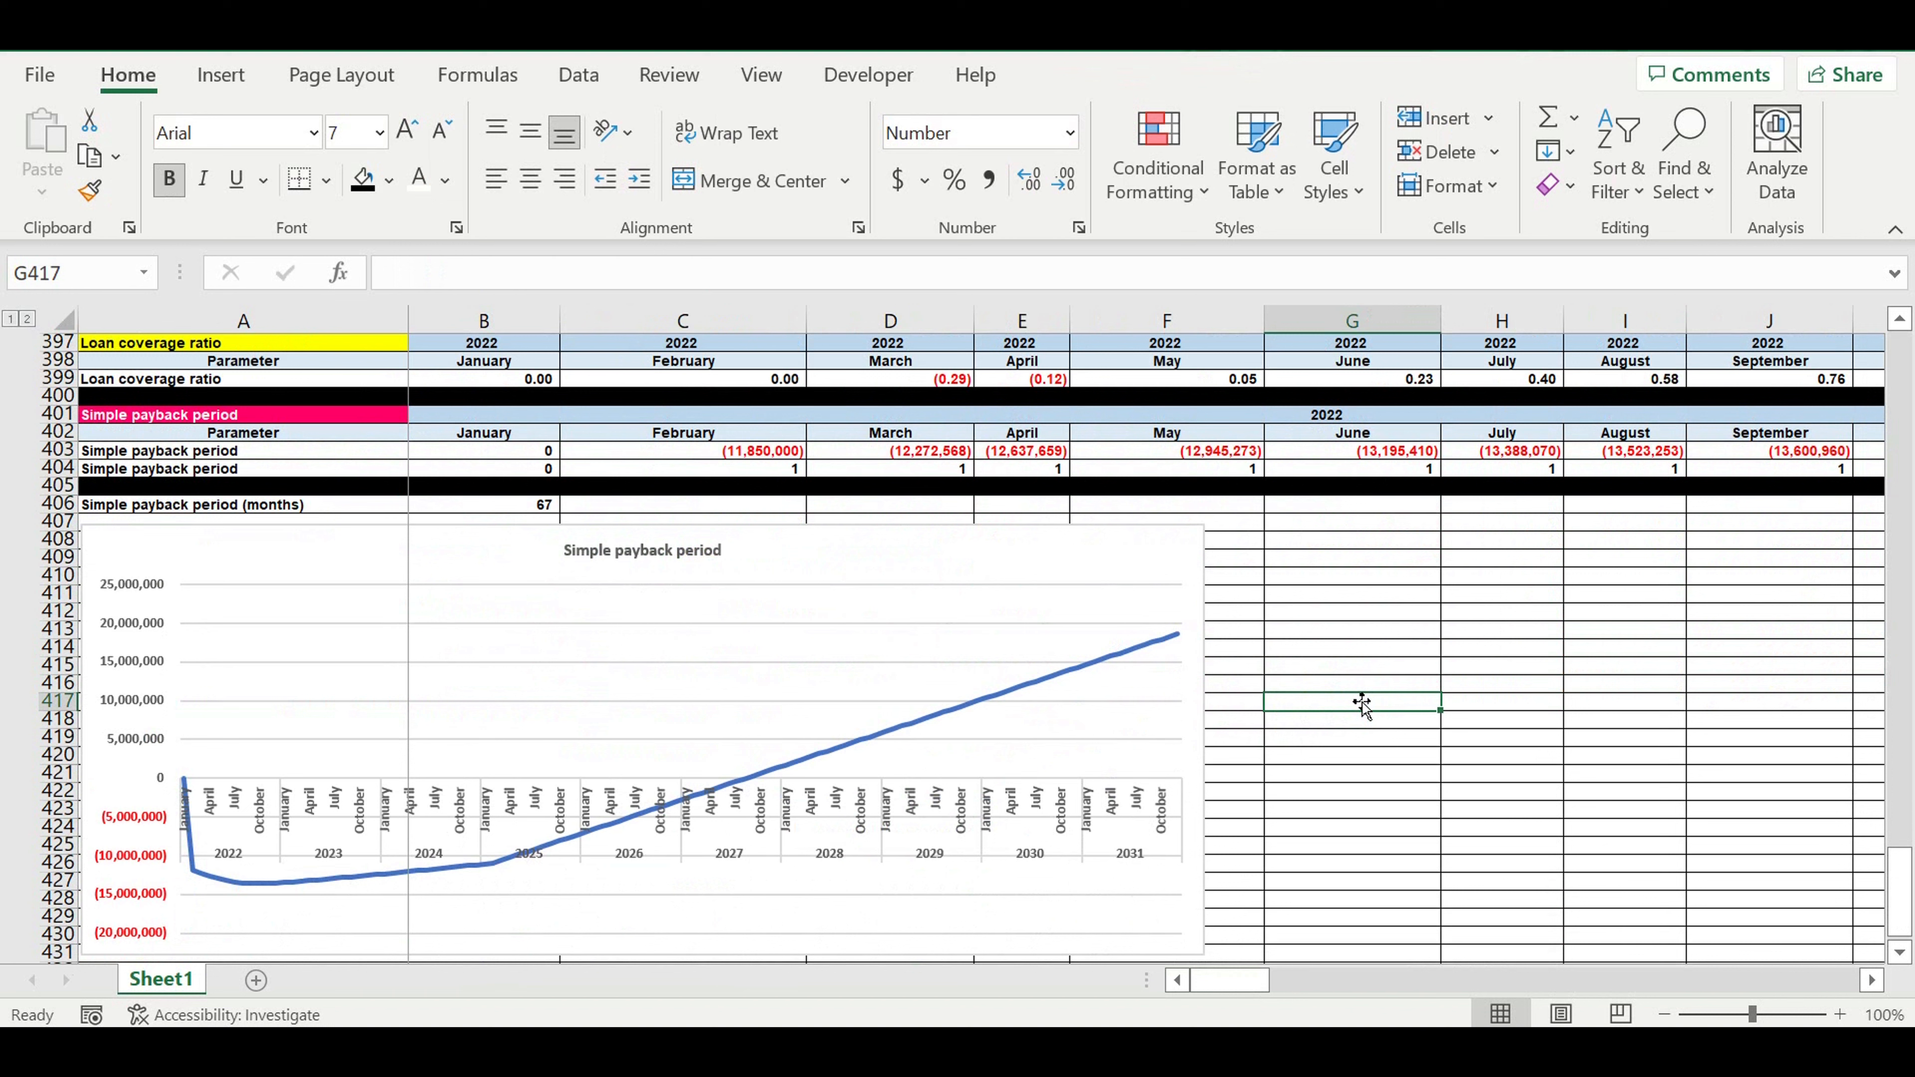